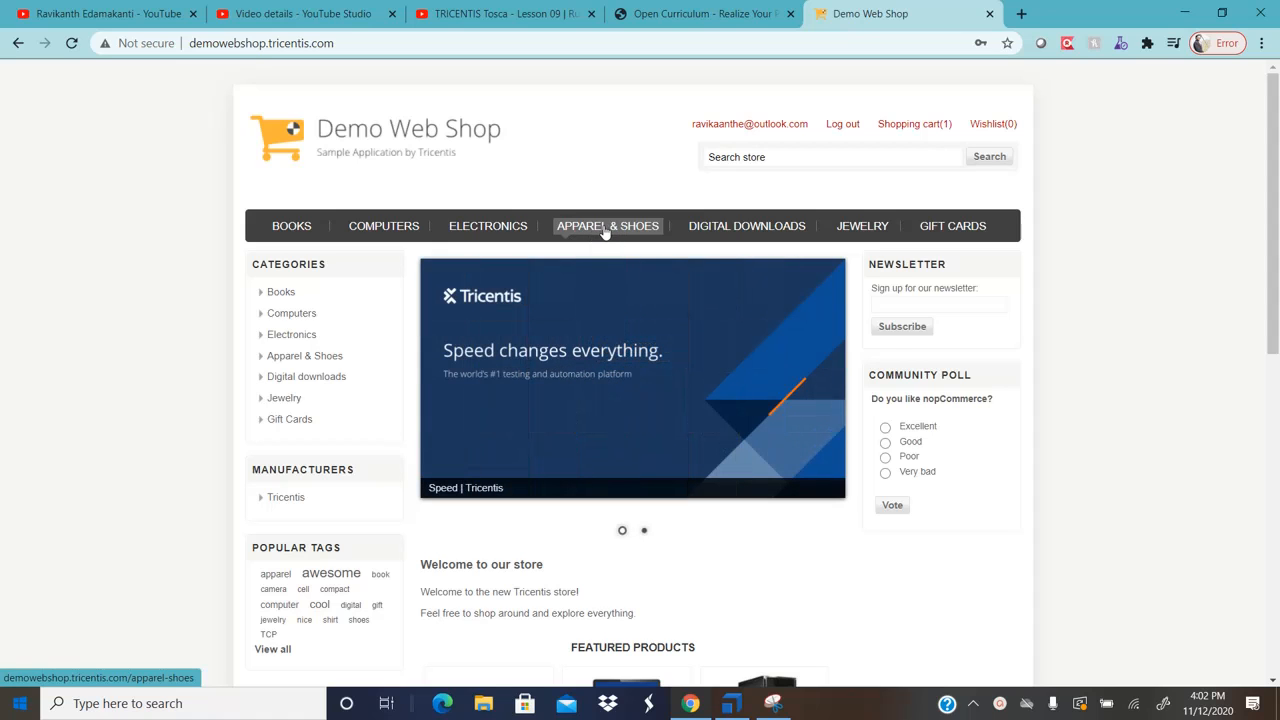
# Step: Add Blue Jeans from the Apparel & Shoes category to the cart and open the shopping cart
pyautogui.click(605, 231)
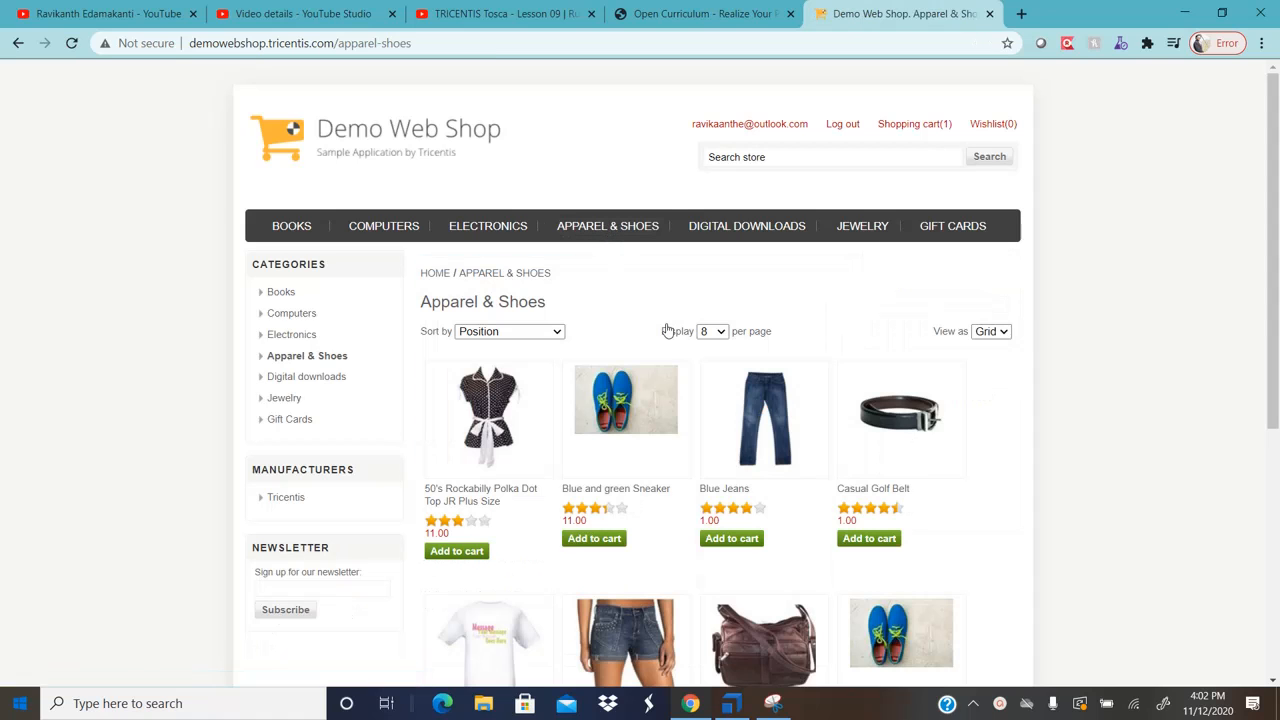
pyautogui.click(745, 547)
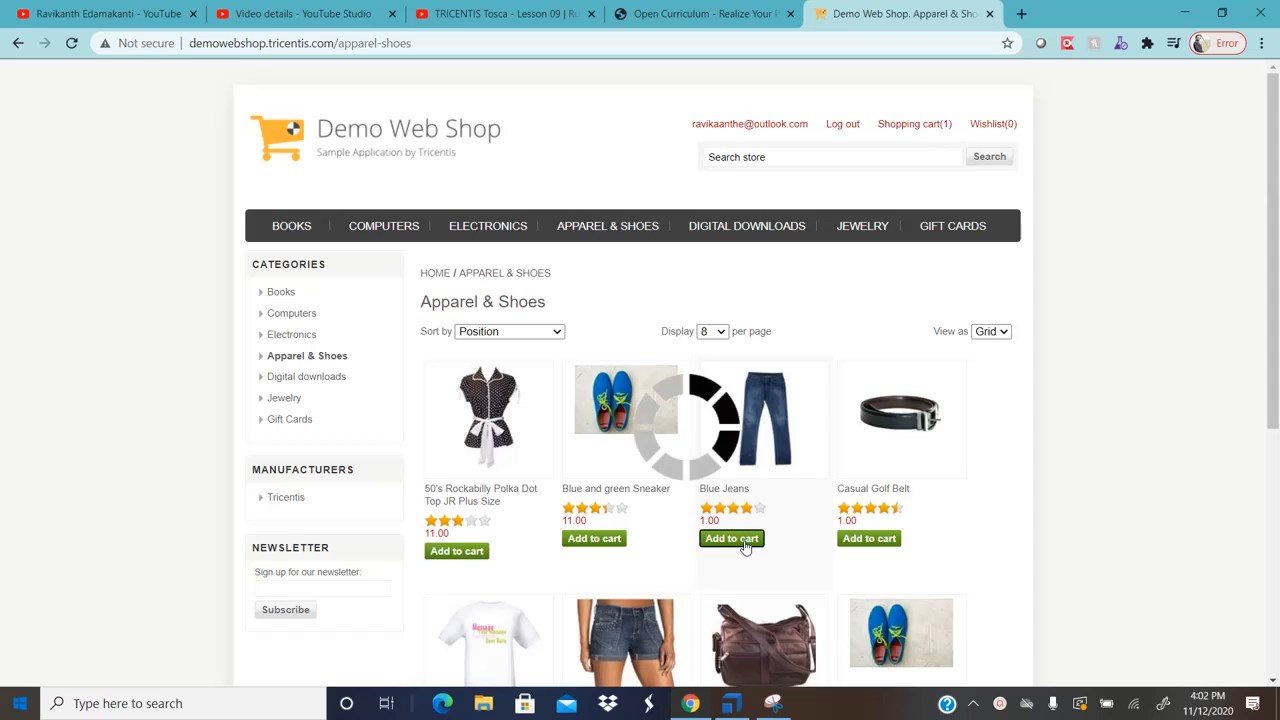
pyautogui.click(920, 131)
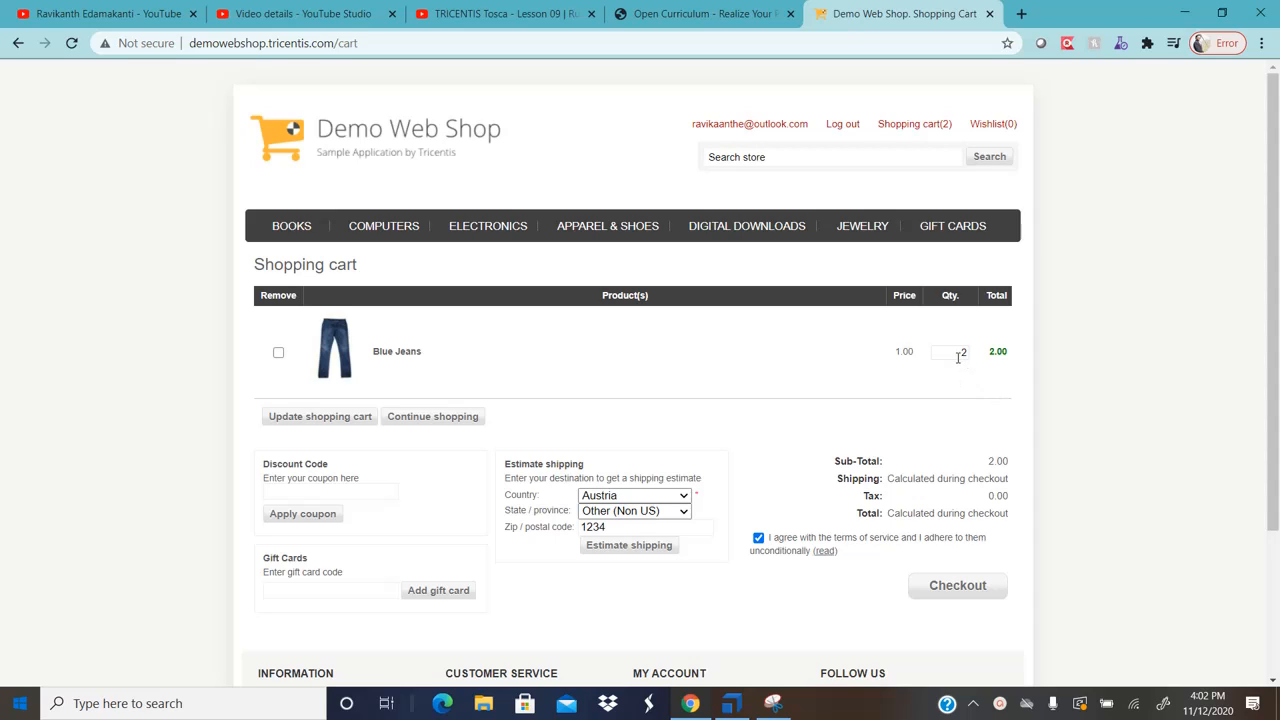
# Step: Start the checkout and proceed with the saved billing and shipping addresses and the Ground shipping method
pyautogui.click(957, 586)
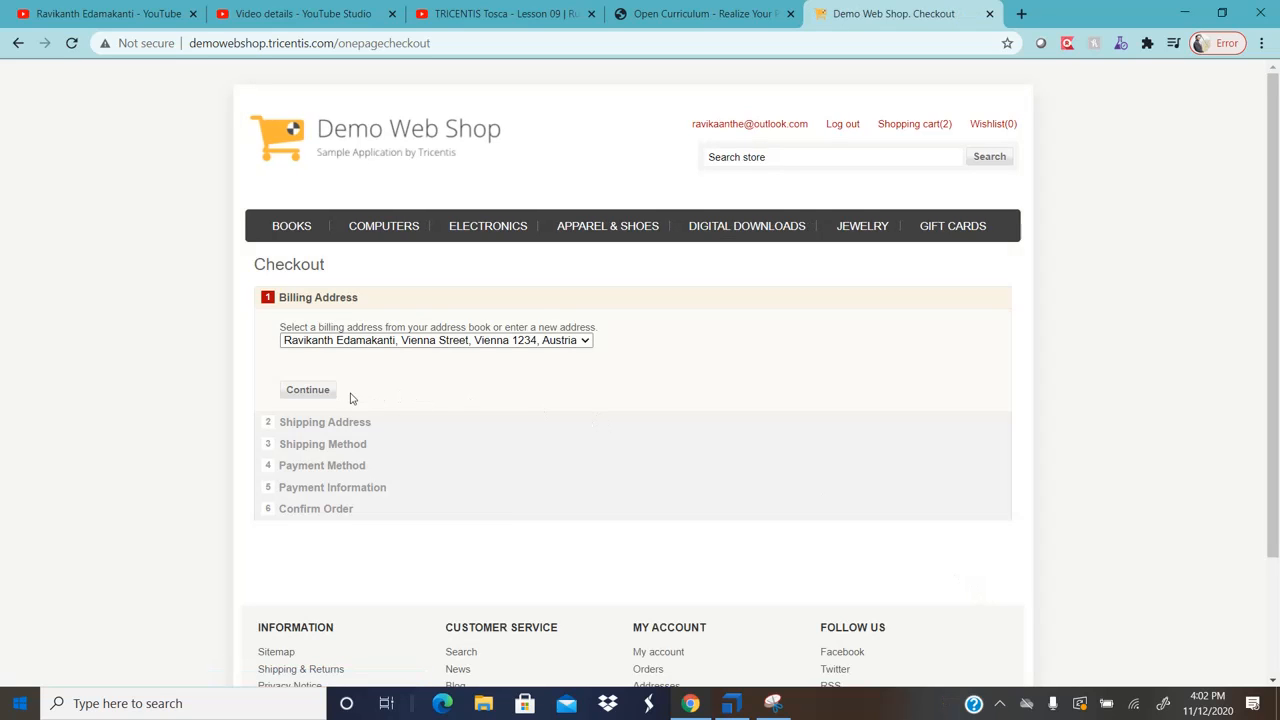
pyautogui.click(326, 389)
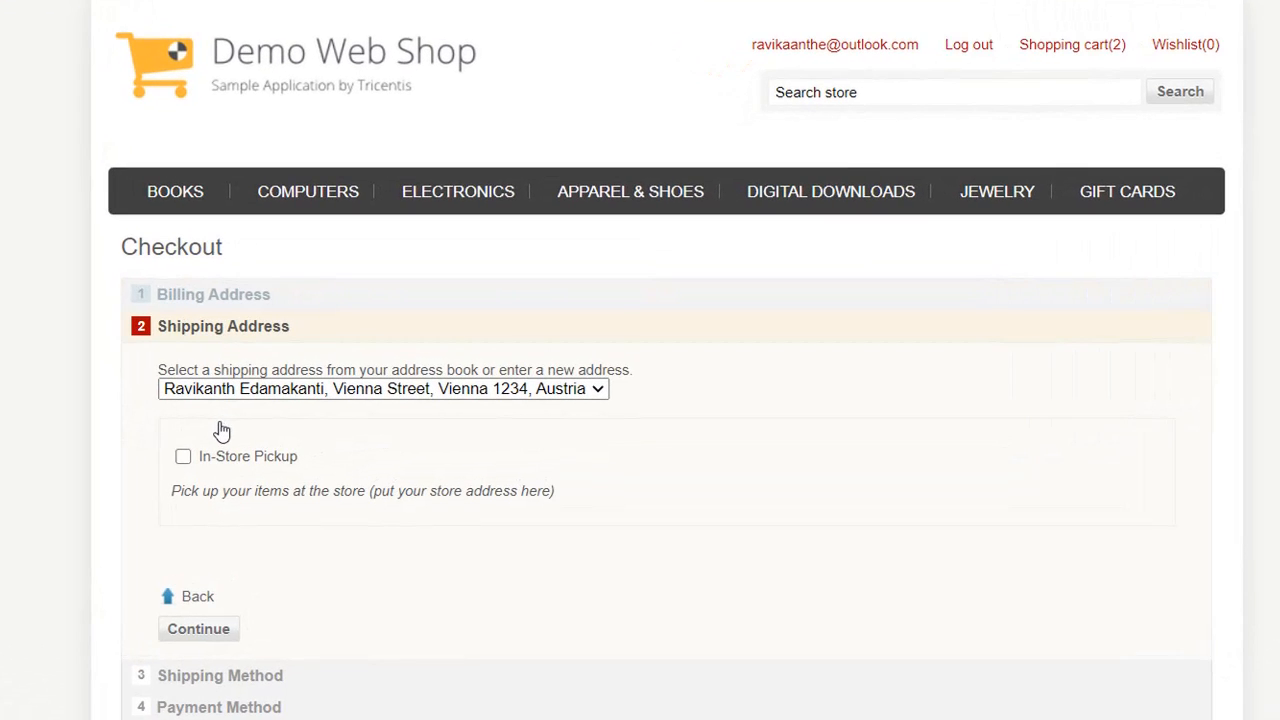
pyautogui.click(200, 628)
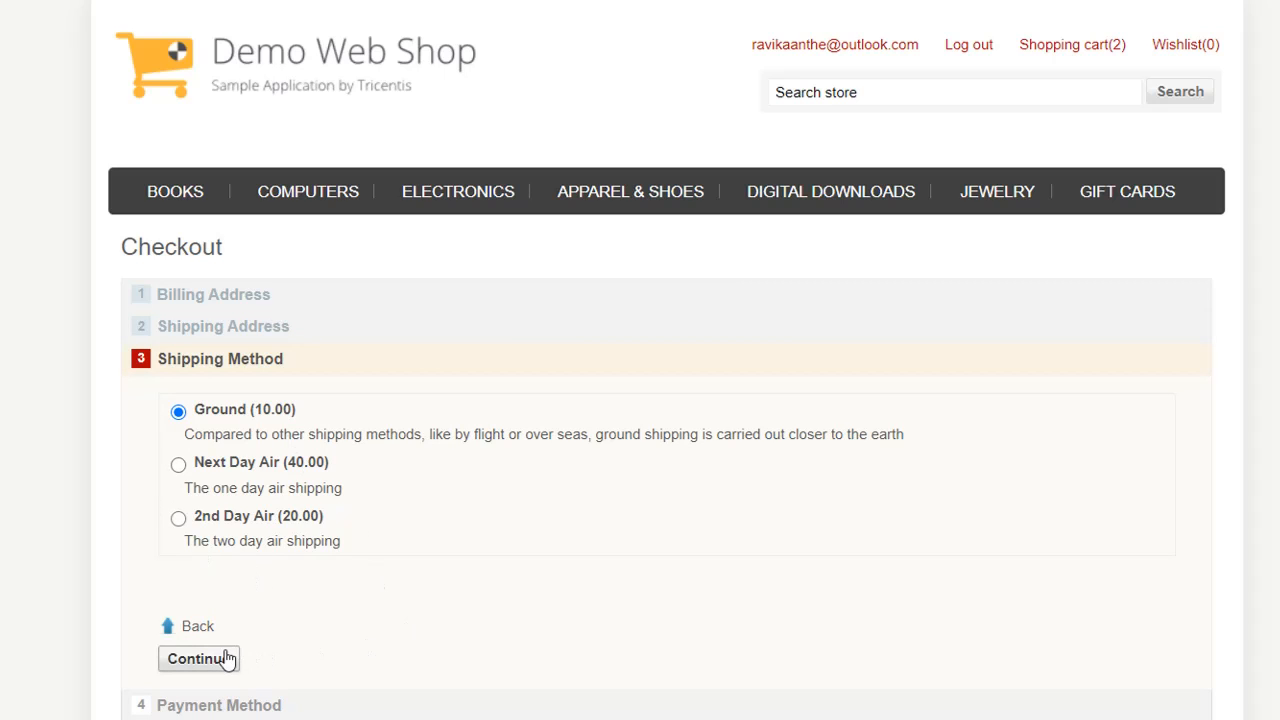
pyautogui.click(226, 658)
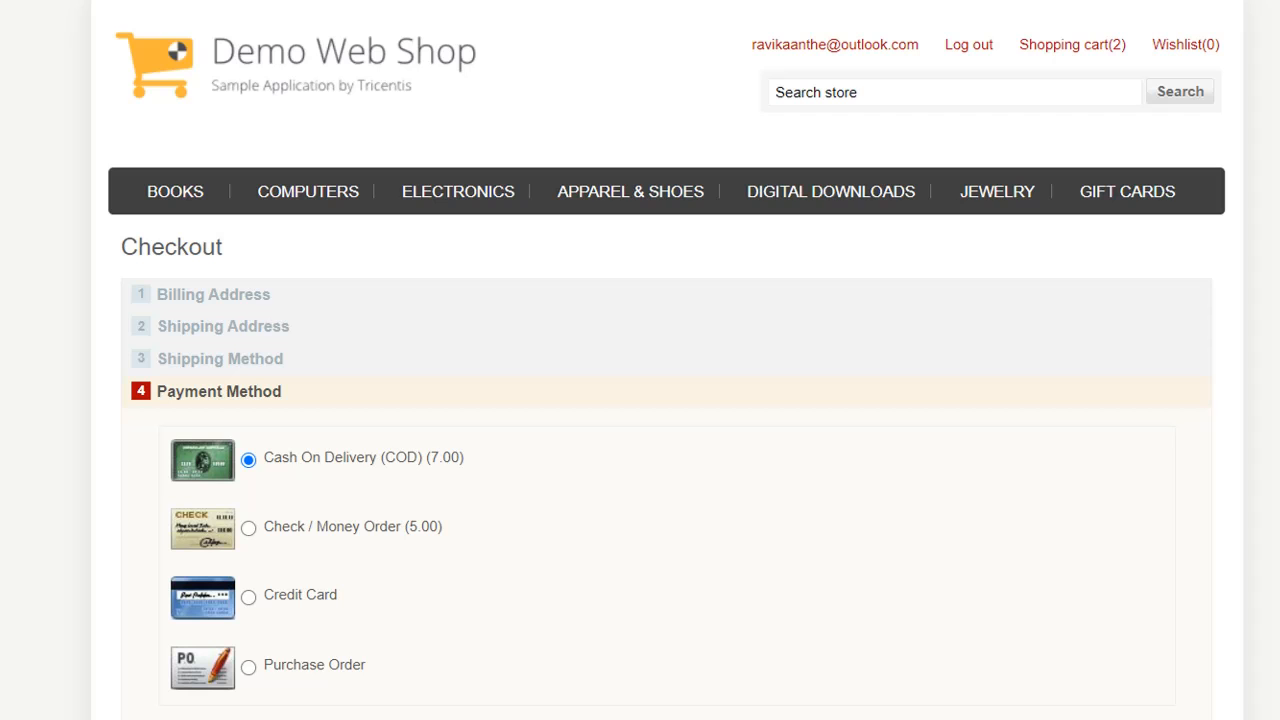
# Step: Try Credit Card as the payment method, view its payment information form, and return to the payment method choice
pyautogui.scroll(-2, 472, 418)
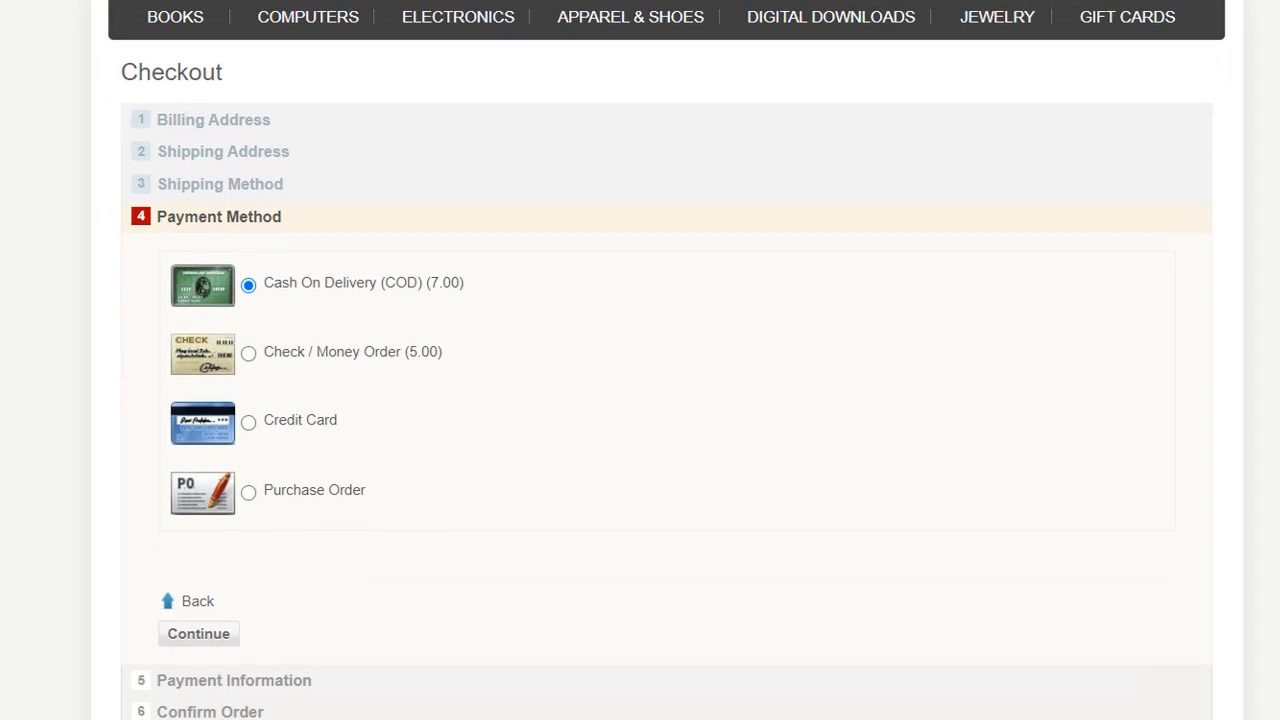
pyautogui.click(249, 423)
pyautogui.click(218, 642)
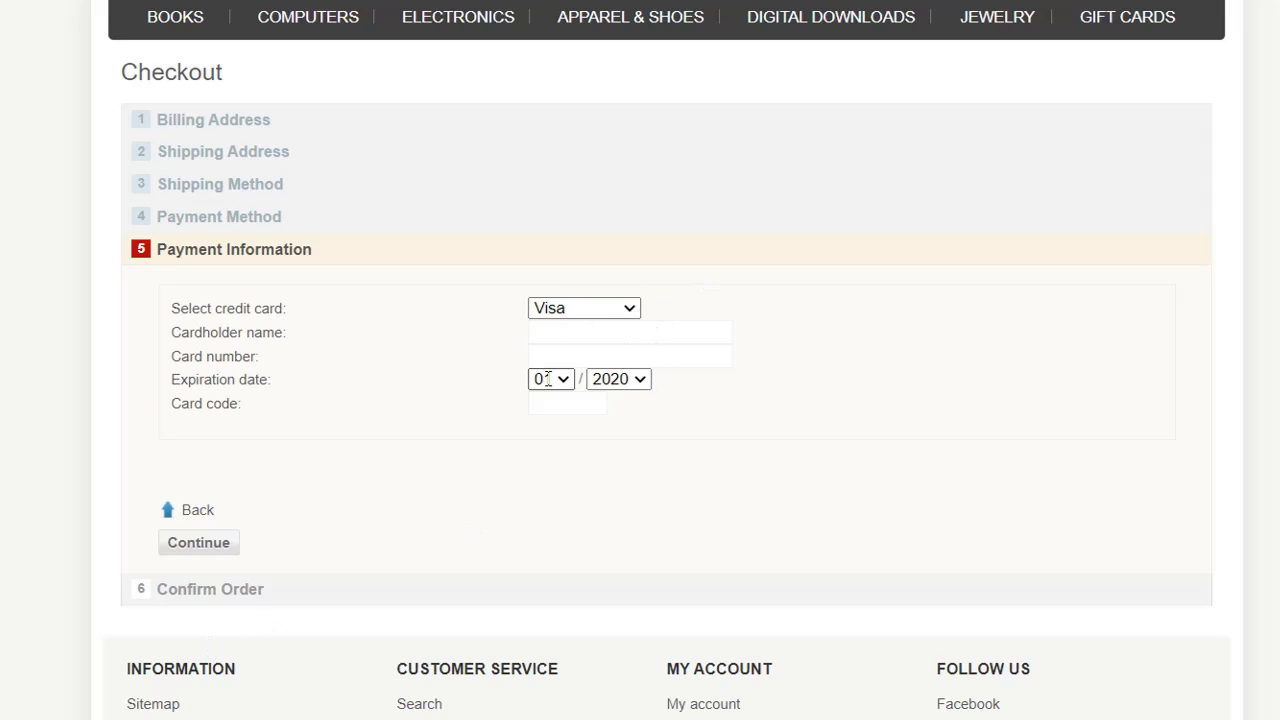
pyautogui.click(190, 513)
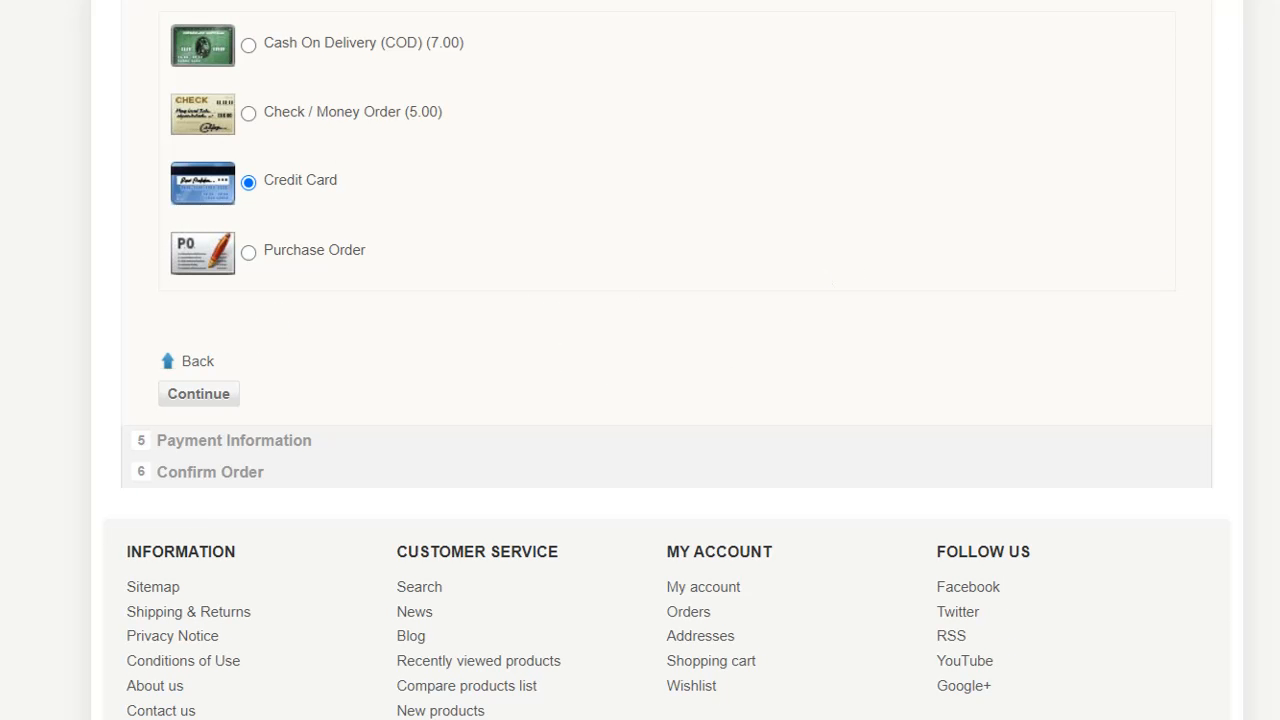
# Step: Choose Check / Money Order as the payment method, view its payment information, and return to the payment method choice
pyautogui.scroll(3, 743, 362)
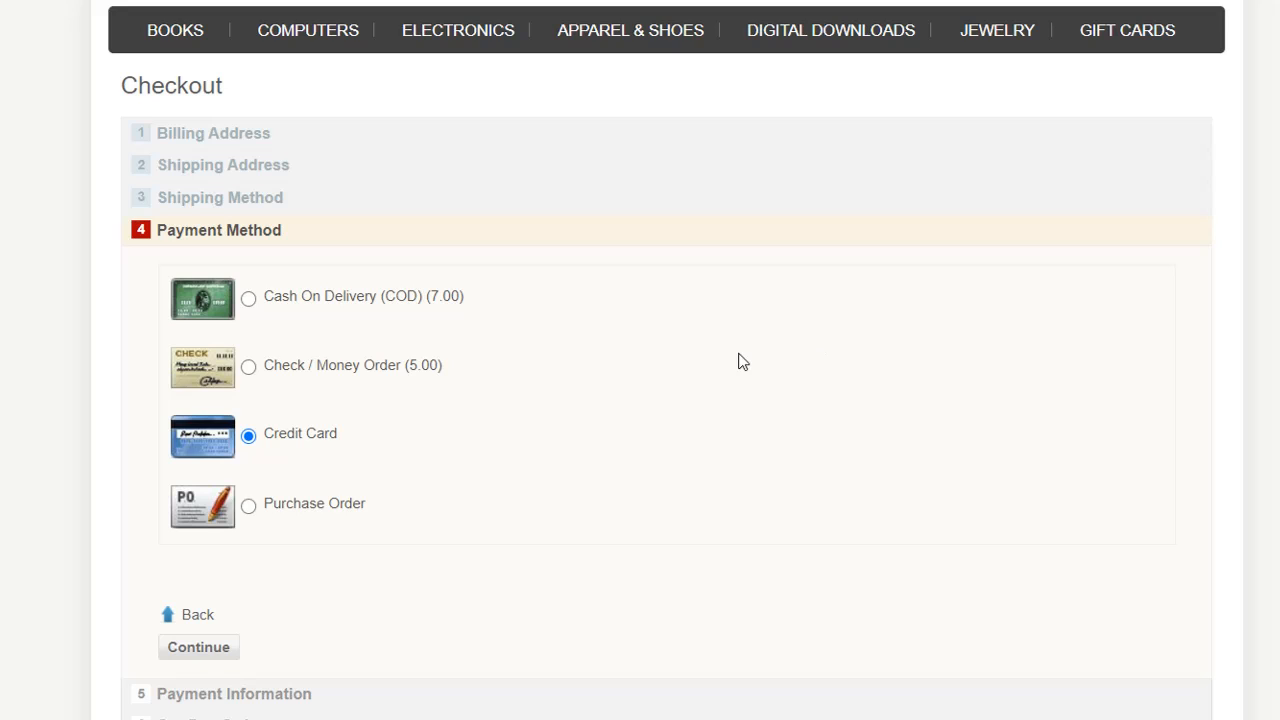
pyautogui.click(249, 367)
pyautogui.click(196, 650)
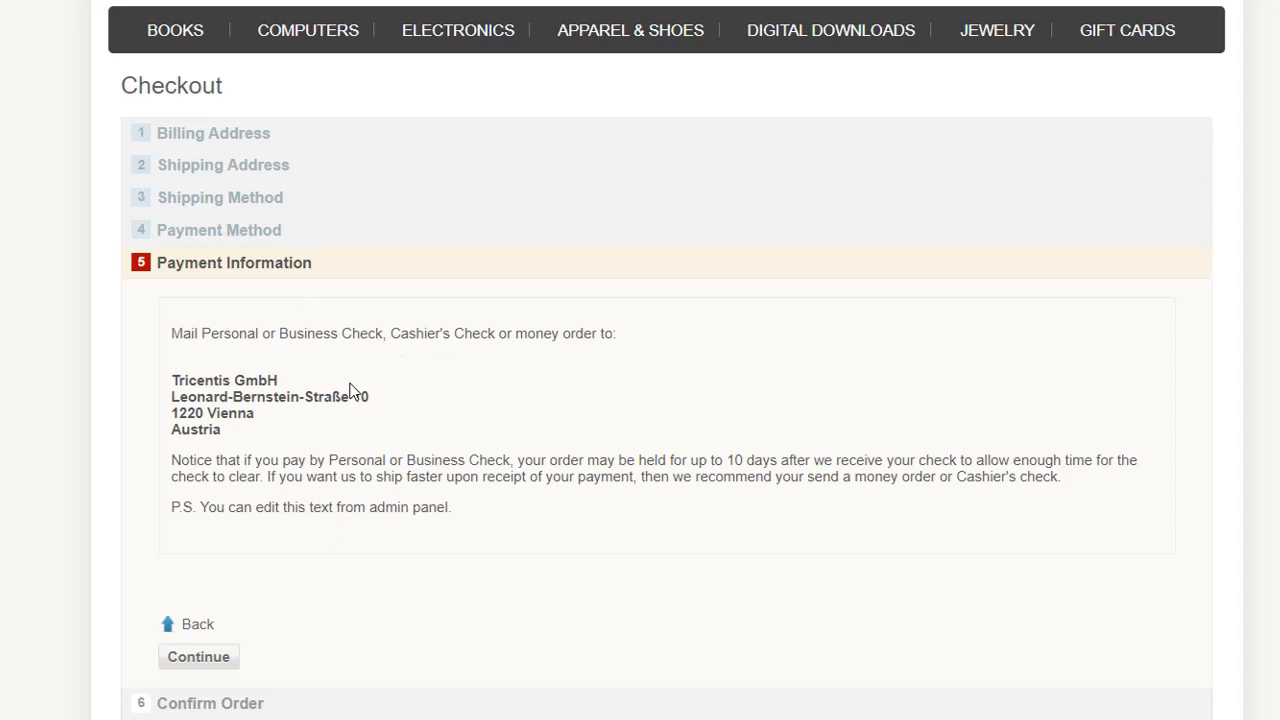
pyautogui.click(197, 625)
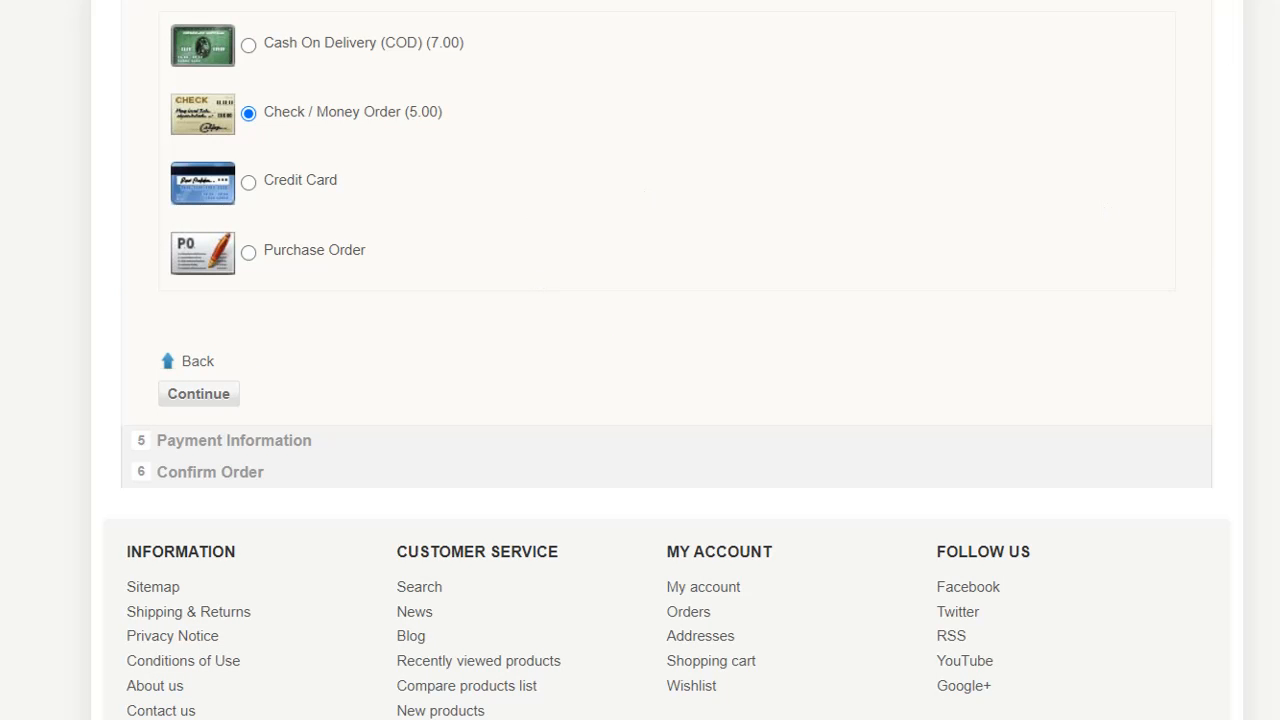
# Step: Continue with Check / Money Order through the payment information to the order confirmation stage
pyautogui.scroll(2, 751, 246)
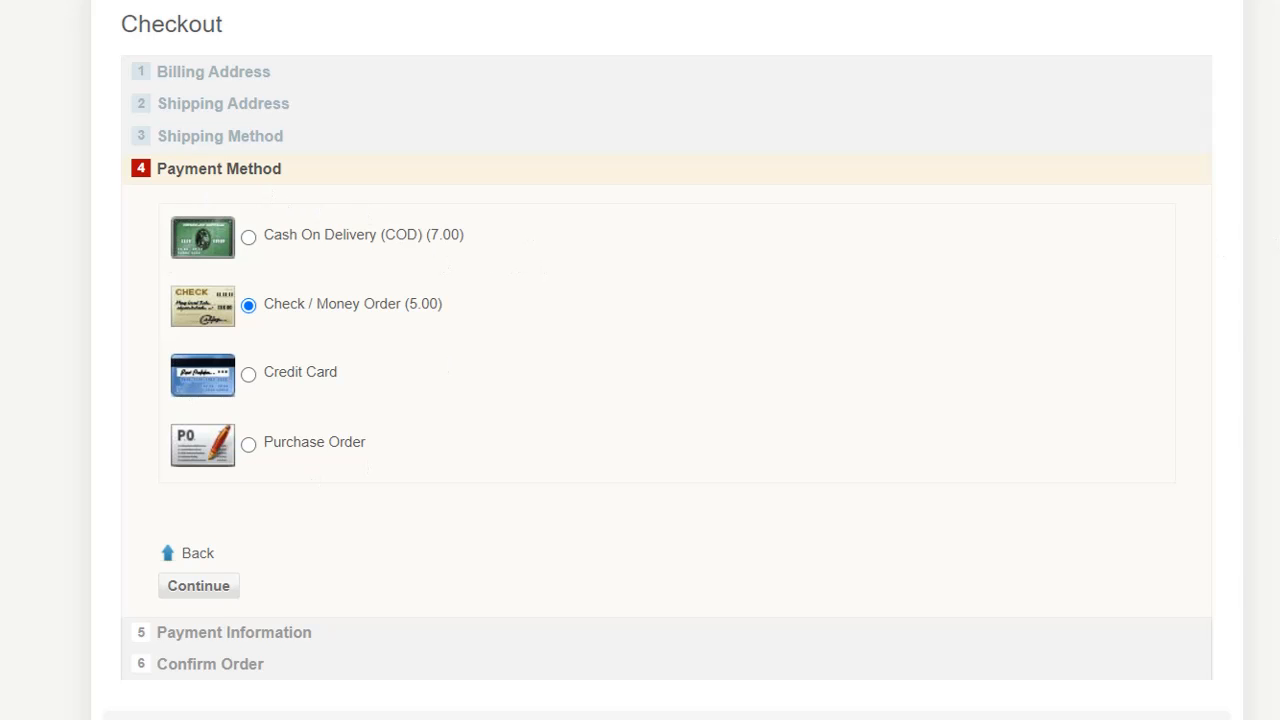
pyautogui.scroll(3, 640, 360)
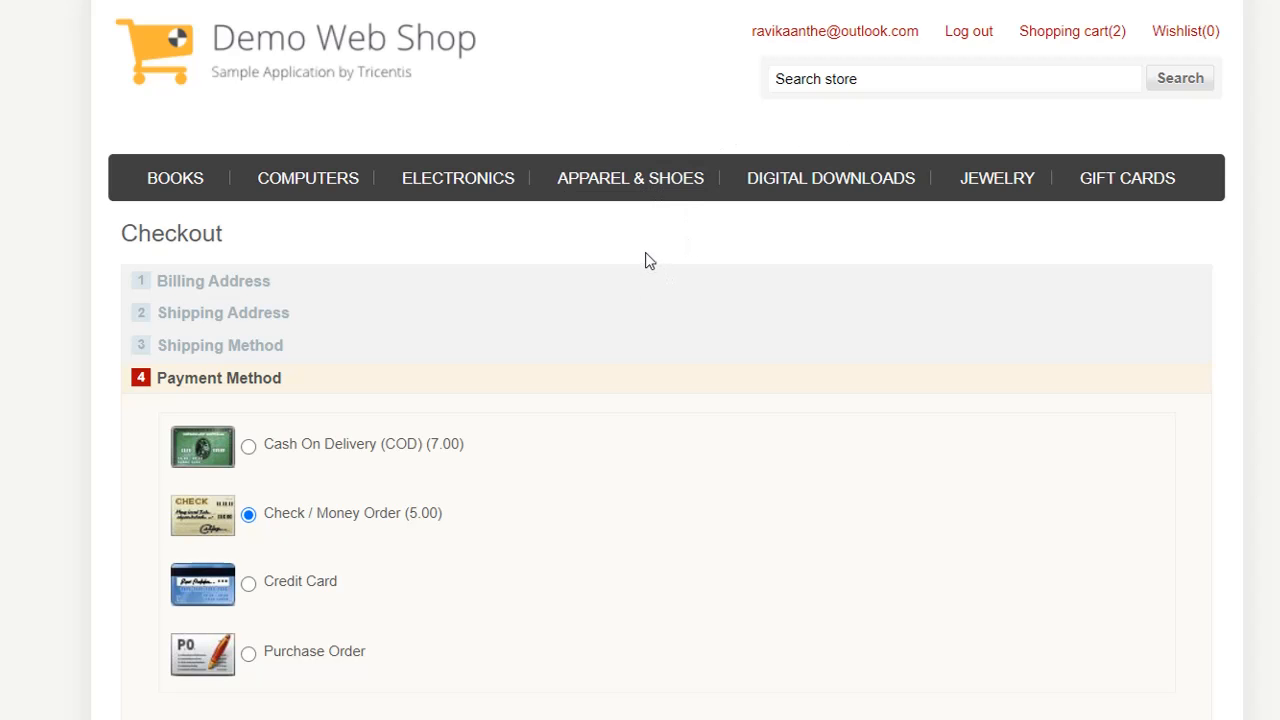
pyautogui.moveTo(1082, 44)
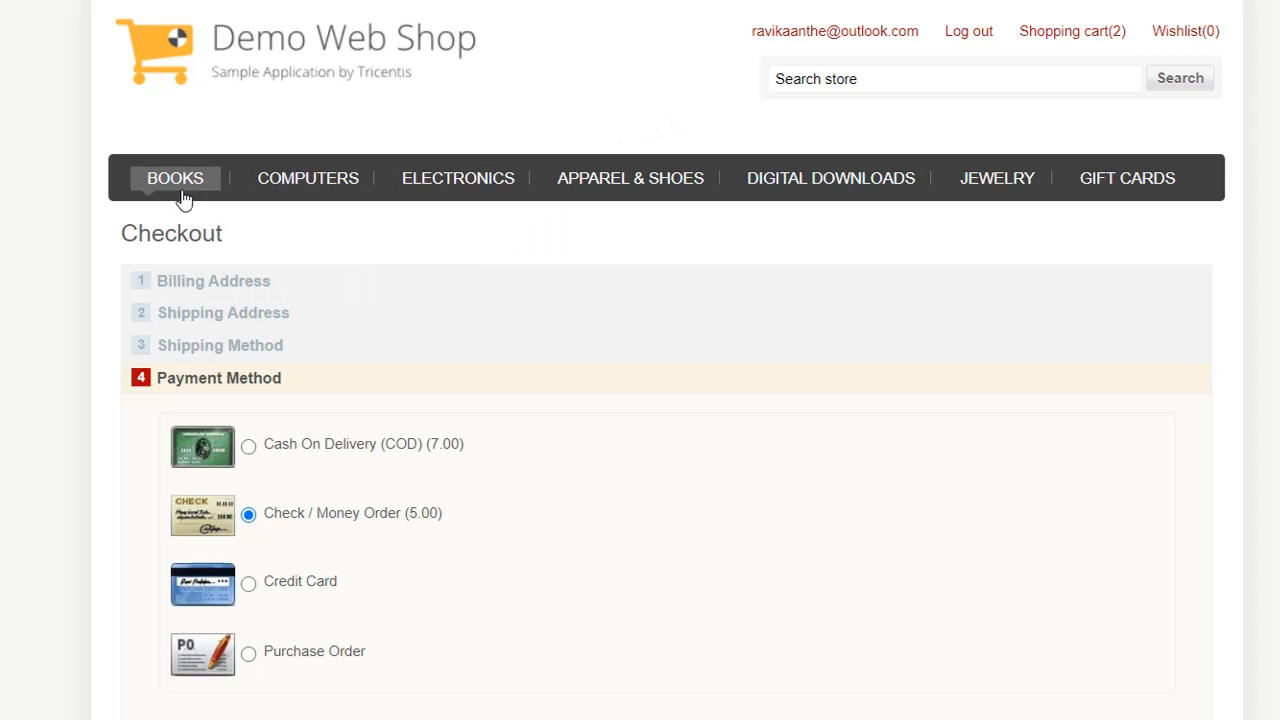
pyautogui.moveTo(414, 180)
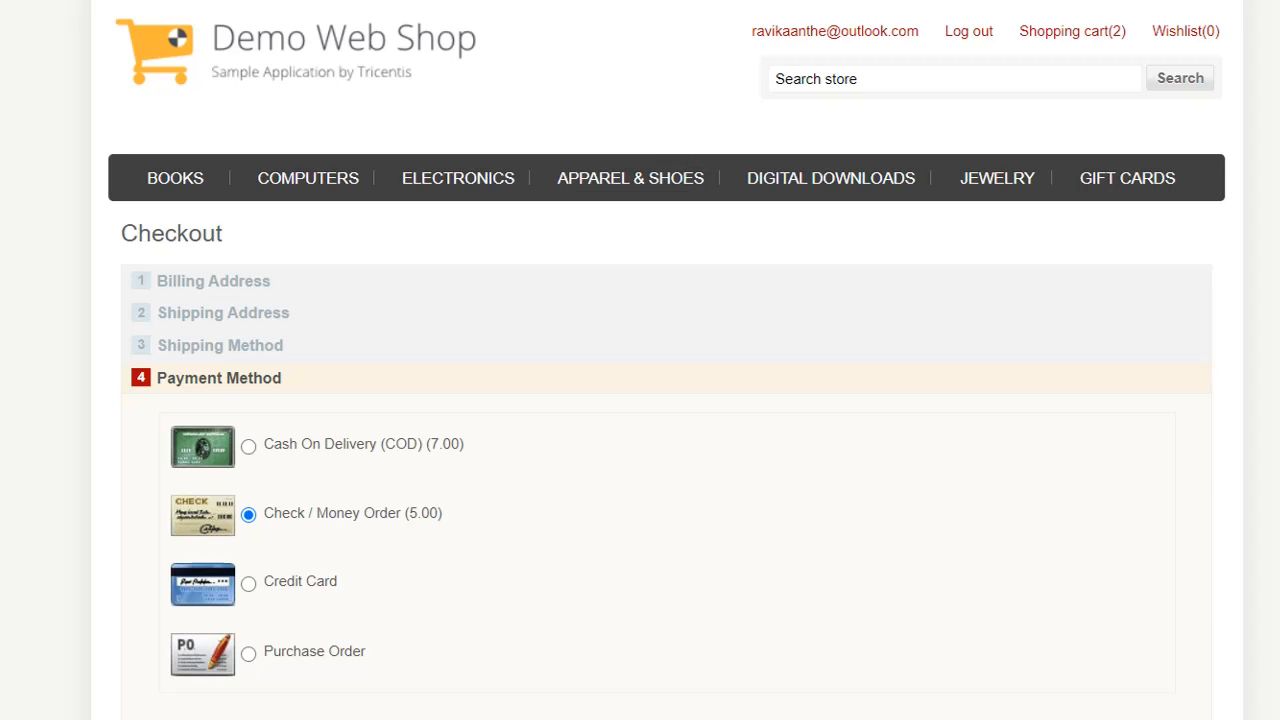
pyautogui.scroll(-2, 633, 430)
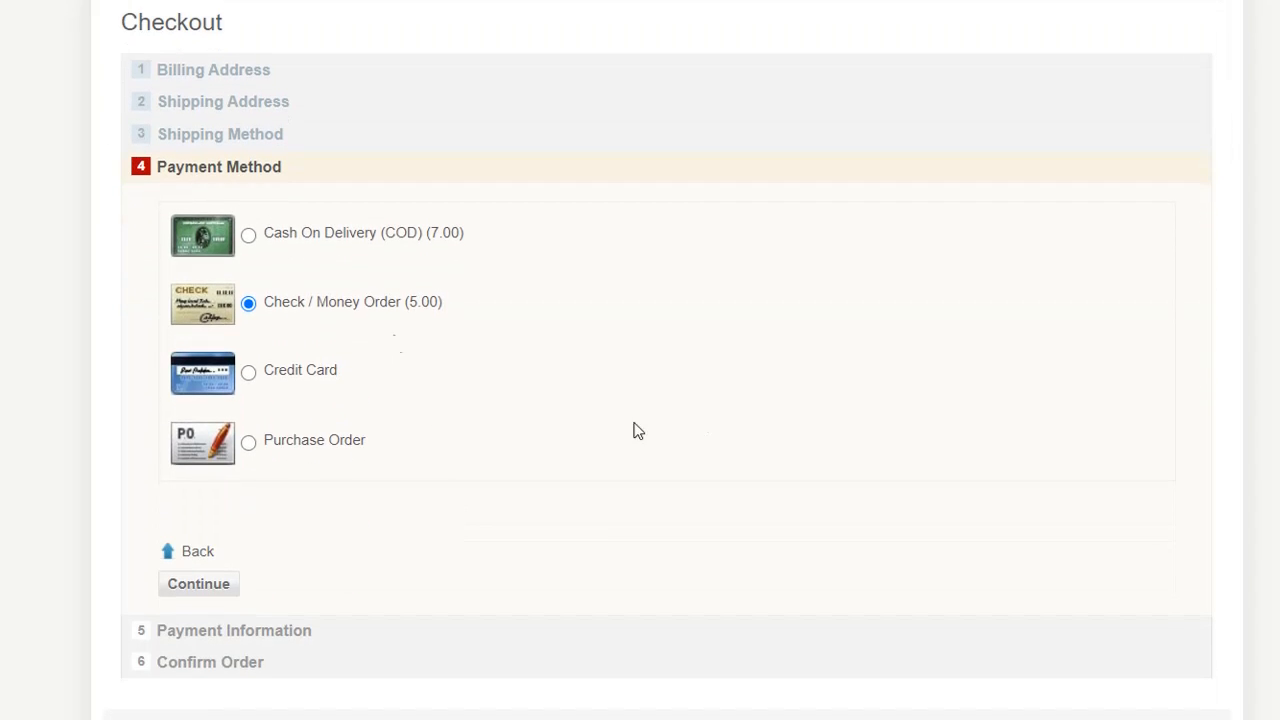
pyautogui.click(206, 592)
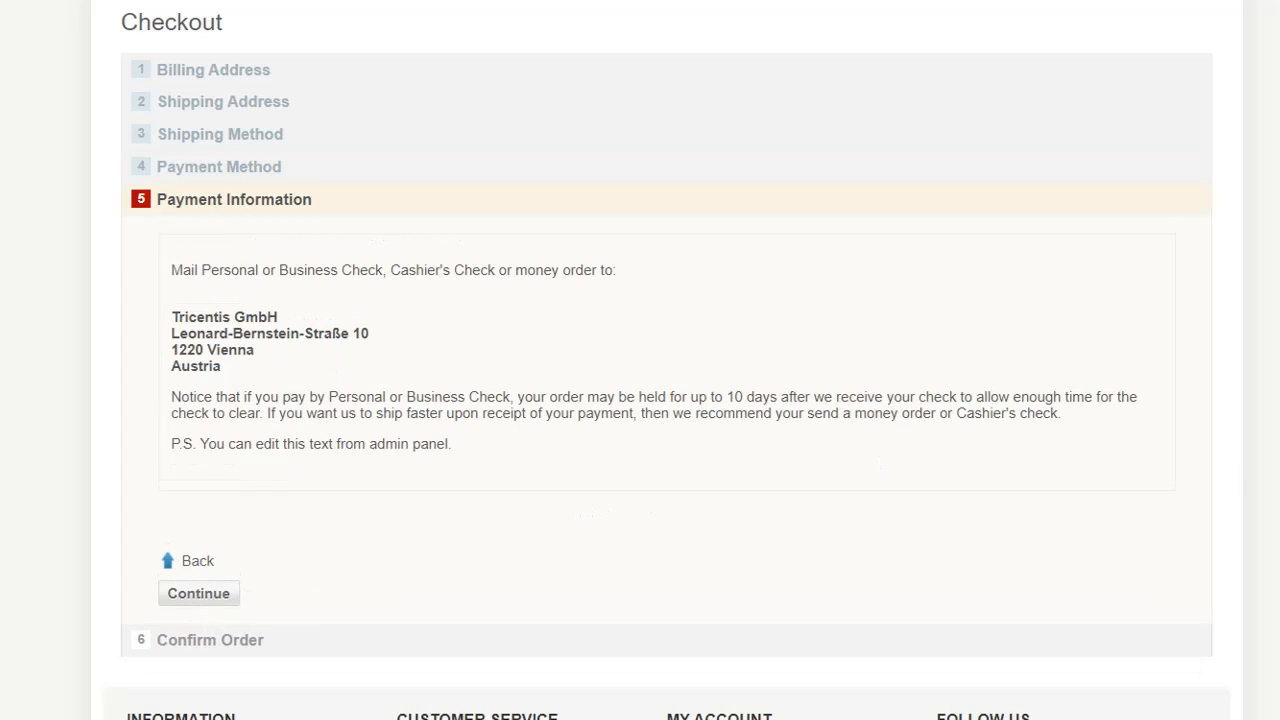
pyautogui.scroll(-1, 667, 360)
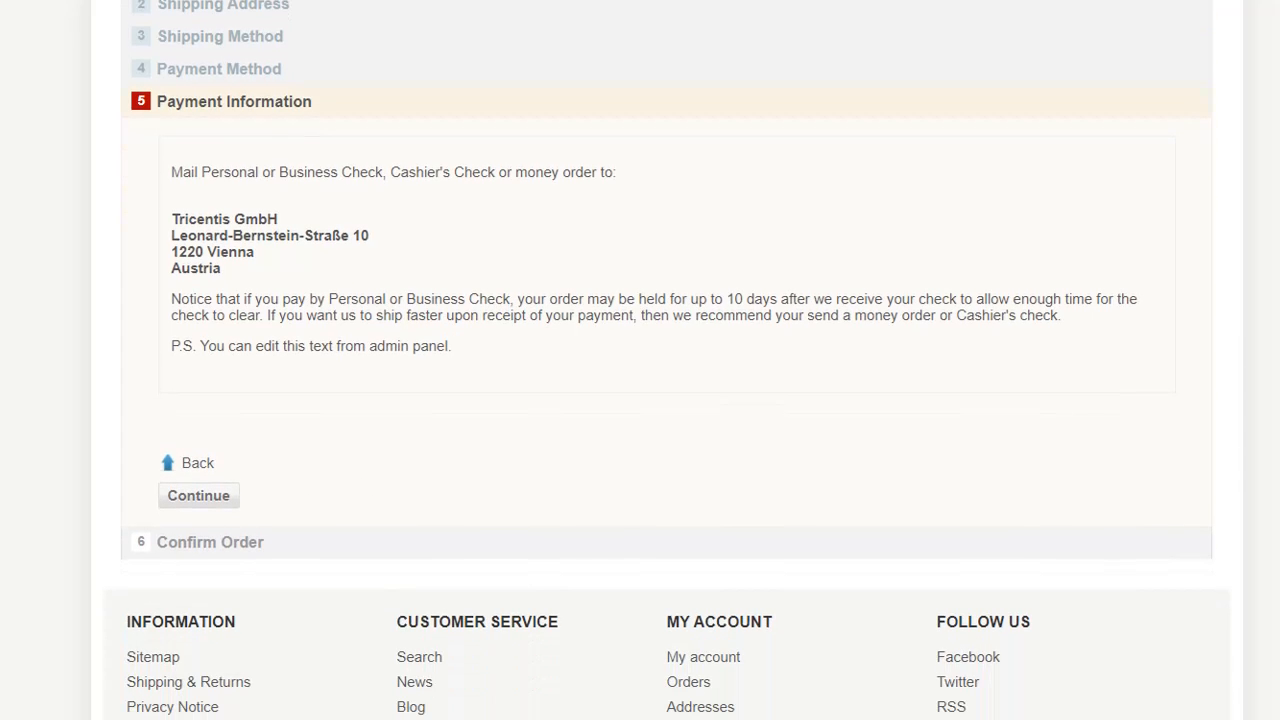
pyautogui.click(205, 500)
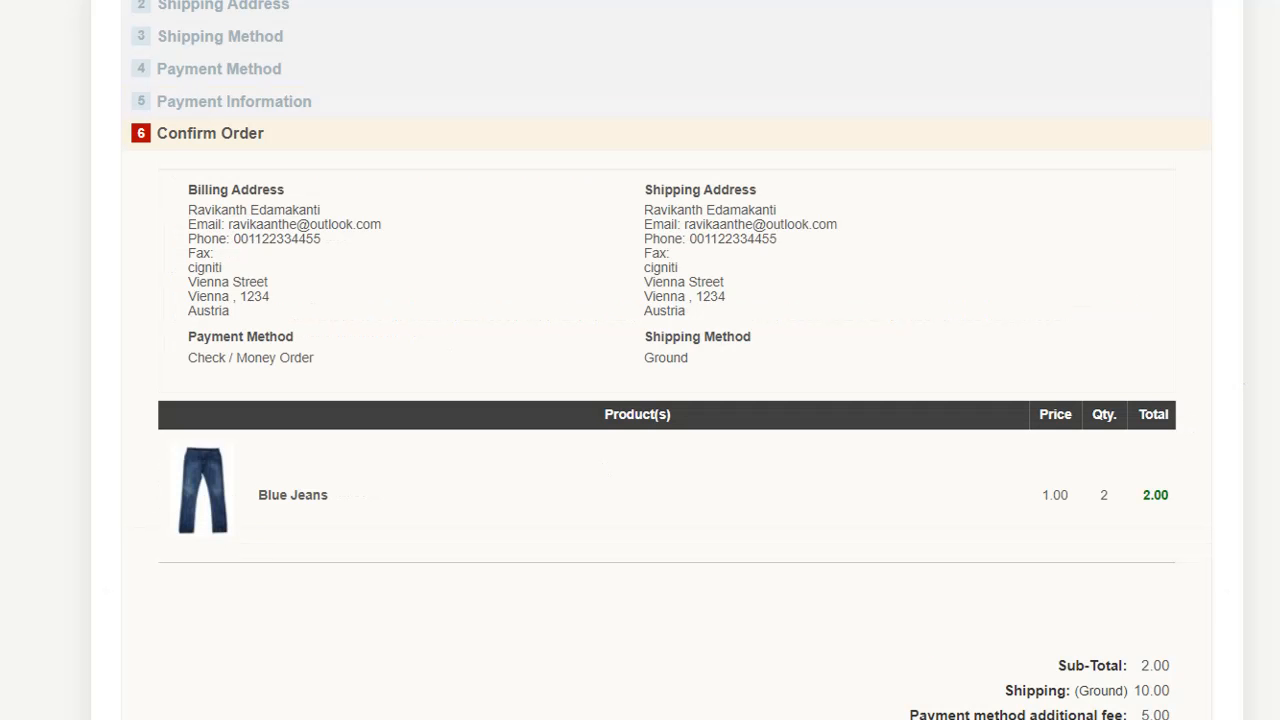
# Step: Examine the order summary, especially the additional fee charged for the payment method and the chosen payment method
pyautogui.scroll(-2, 667, 360)
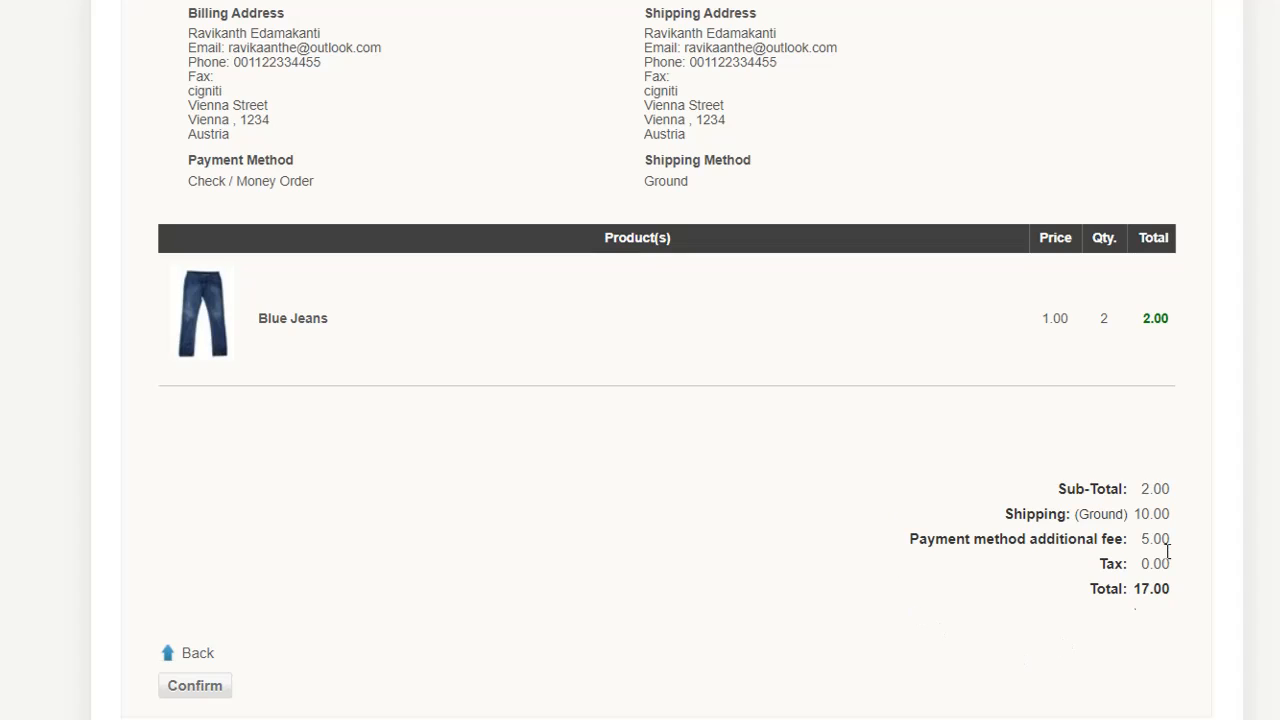
pyautogui.tripleClick(1003, 540)
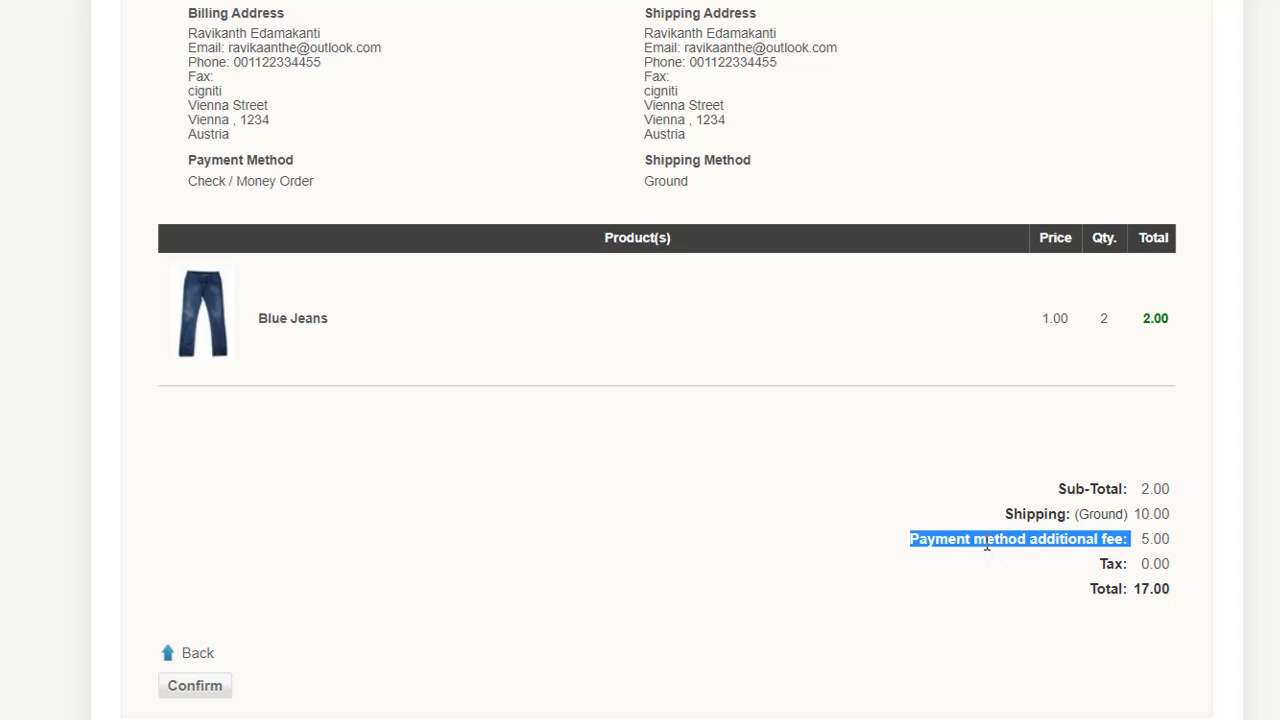
pyautogui.doubleClick(1160, 539)
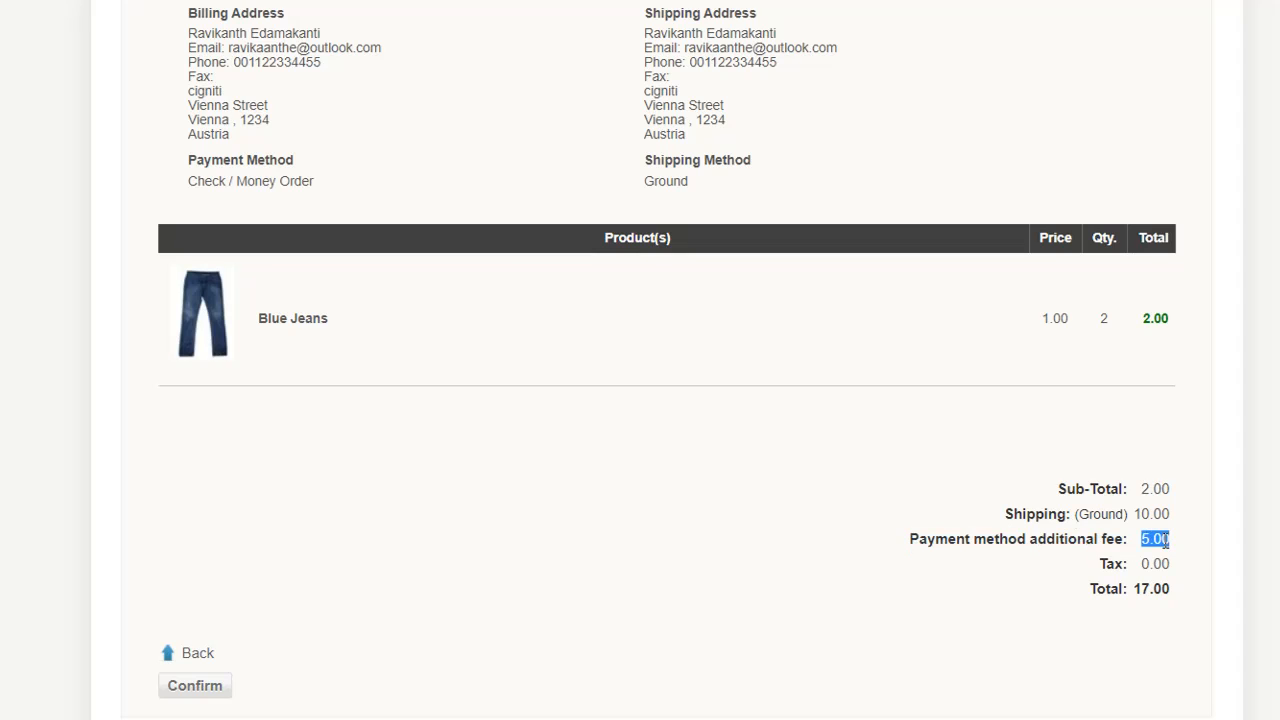
pyautogui.tripleClick(997, 540)
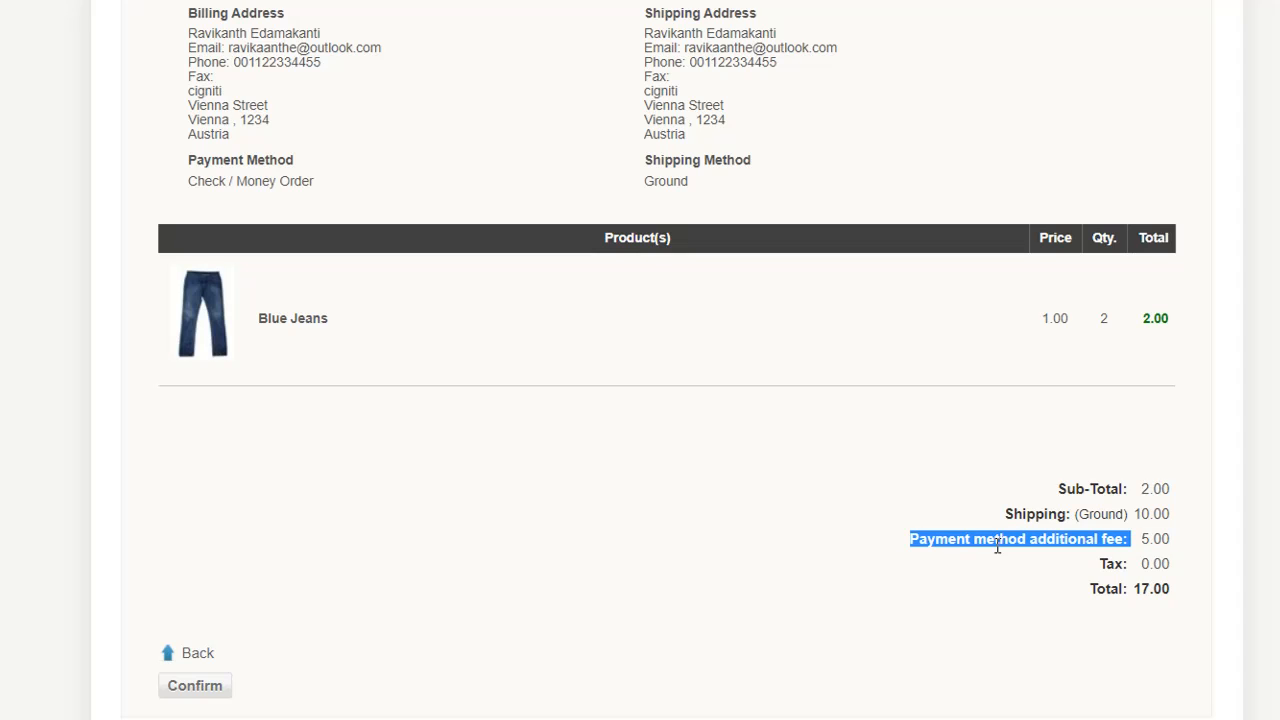
pyautogui.doubleClick(1155, 538)
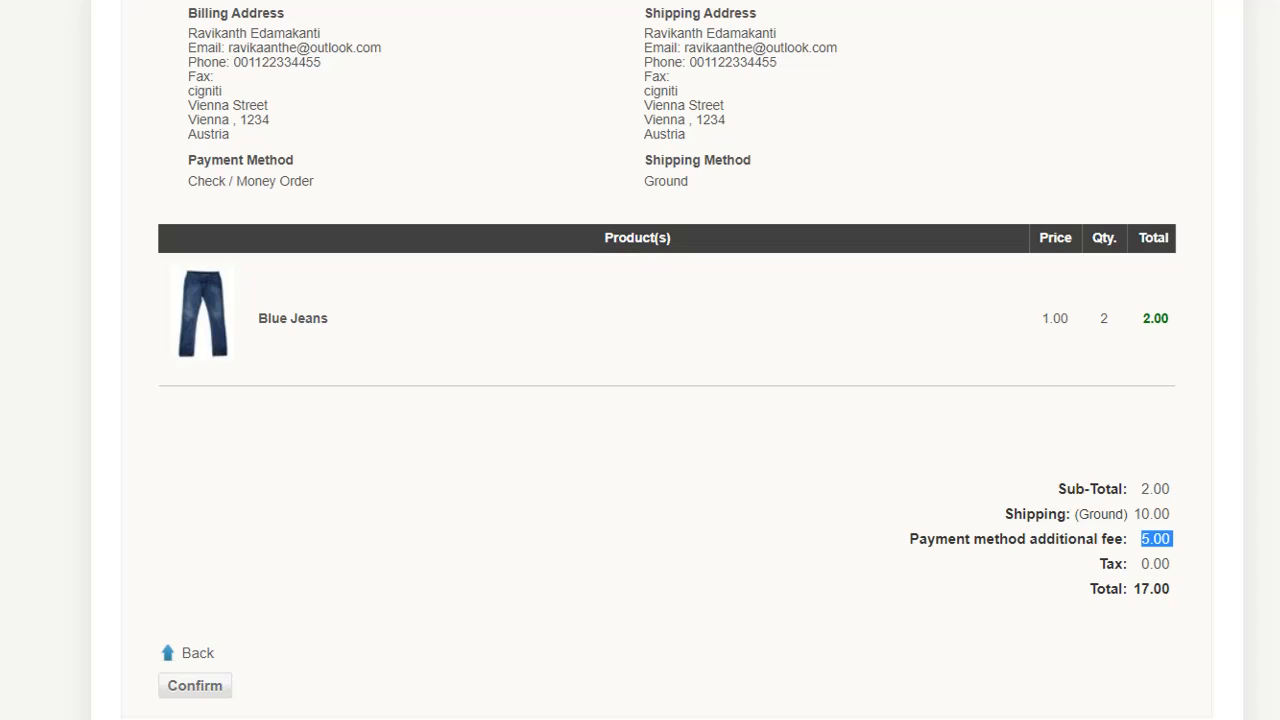
pyautogui.scroll(4, 640, 360)
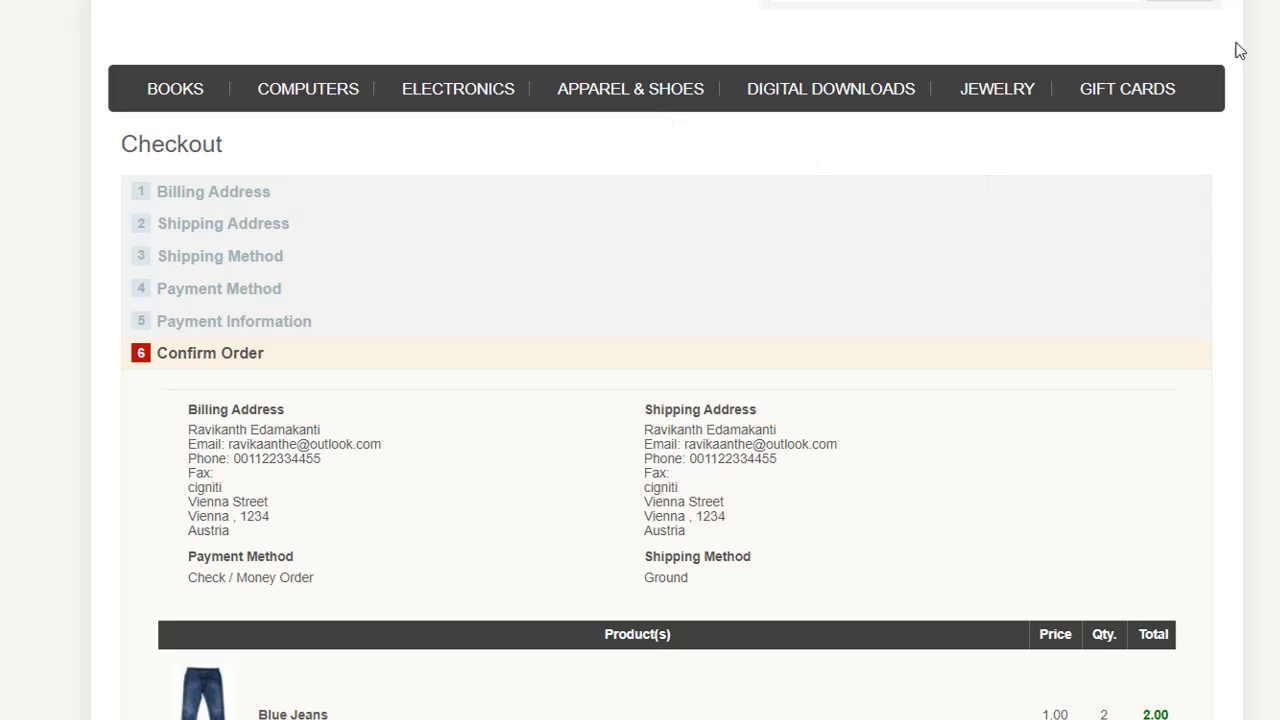
pyautogui.scroll(-3, 640, 360)
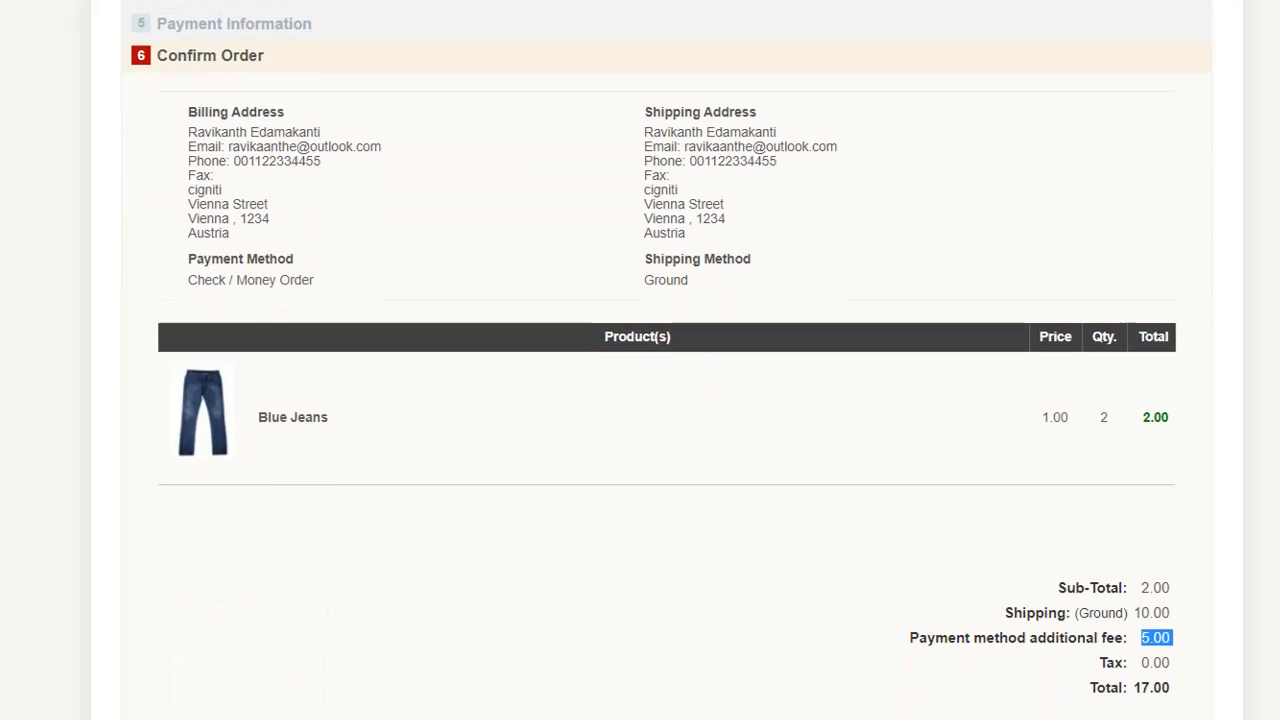
pyautogui.scroll(4, 640, 360)
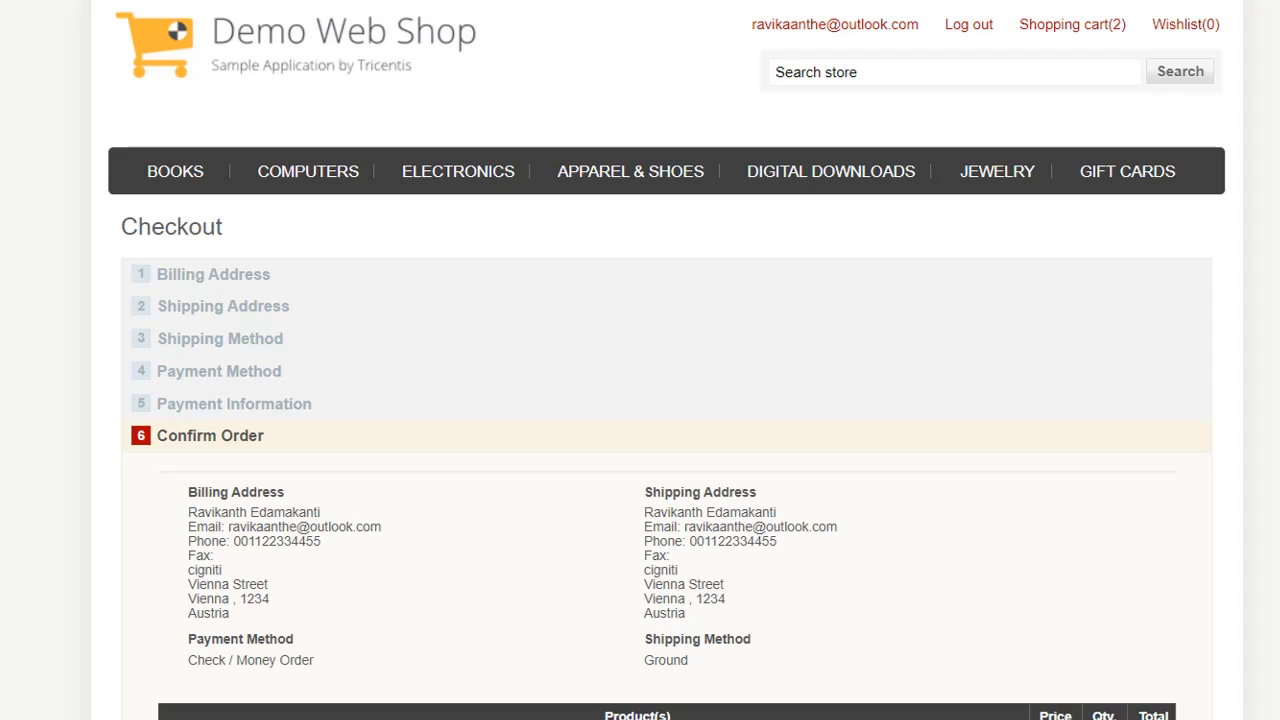
pyautogui.scroll(-1, 786, 520)
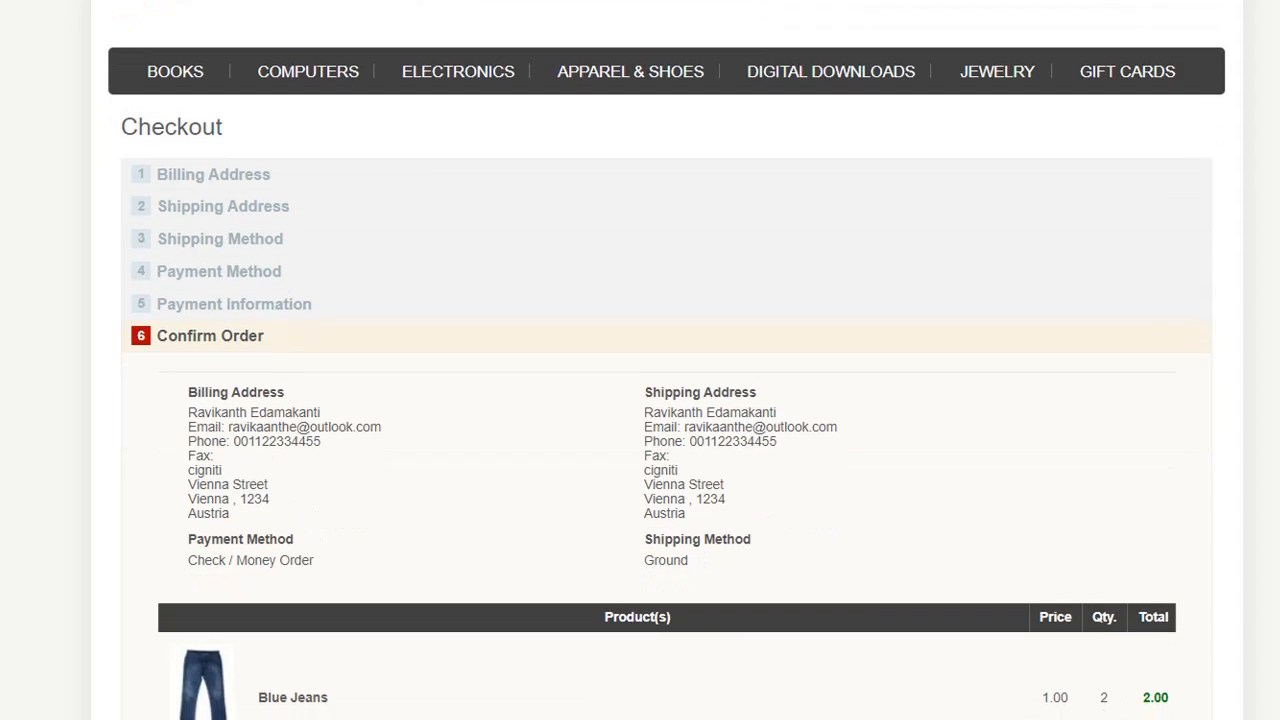
pyautogui.tripleClick(250, 558)
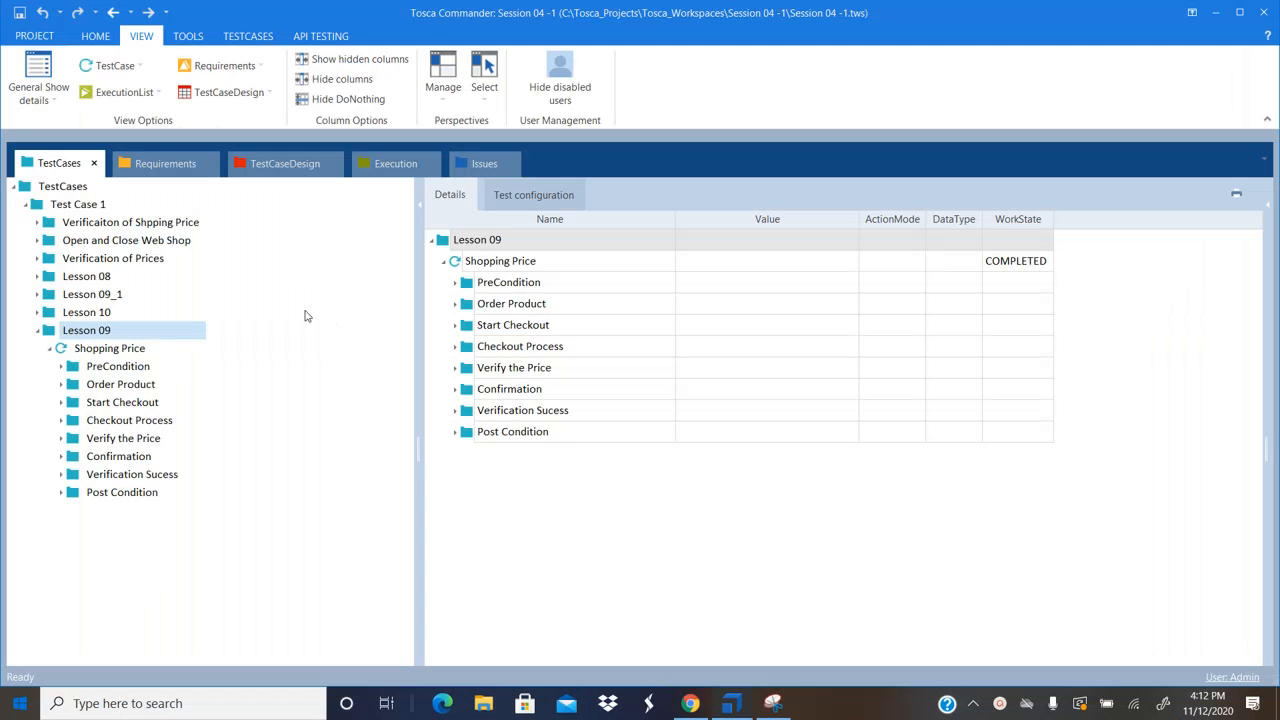
# Step: Switch to Tosca Commander and display the TestCases root folder, passing through the Test Case 1 folder
pyautogui.doubleClick(541, 24)
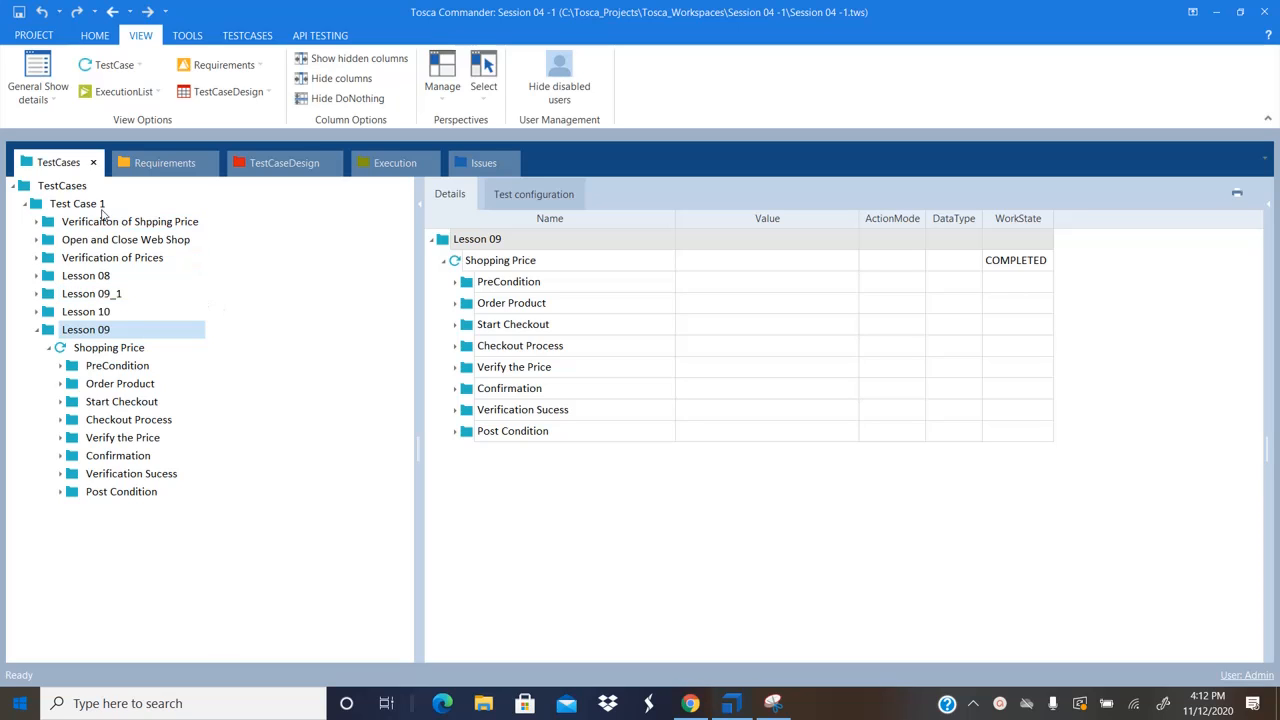
pyautogui.click(86, 208)
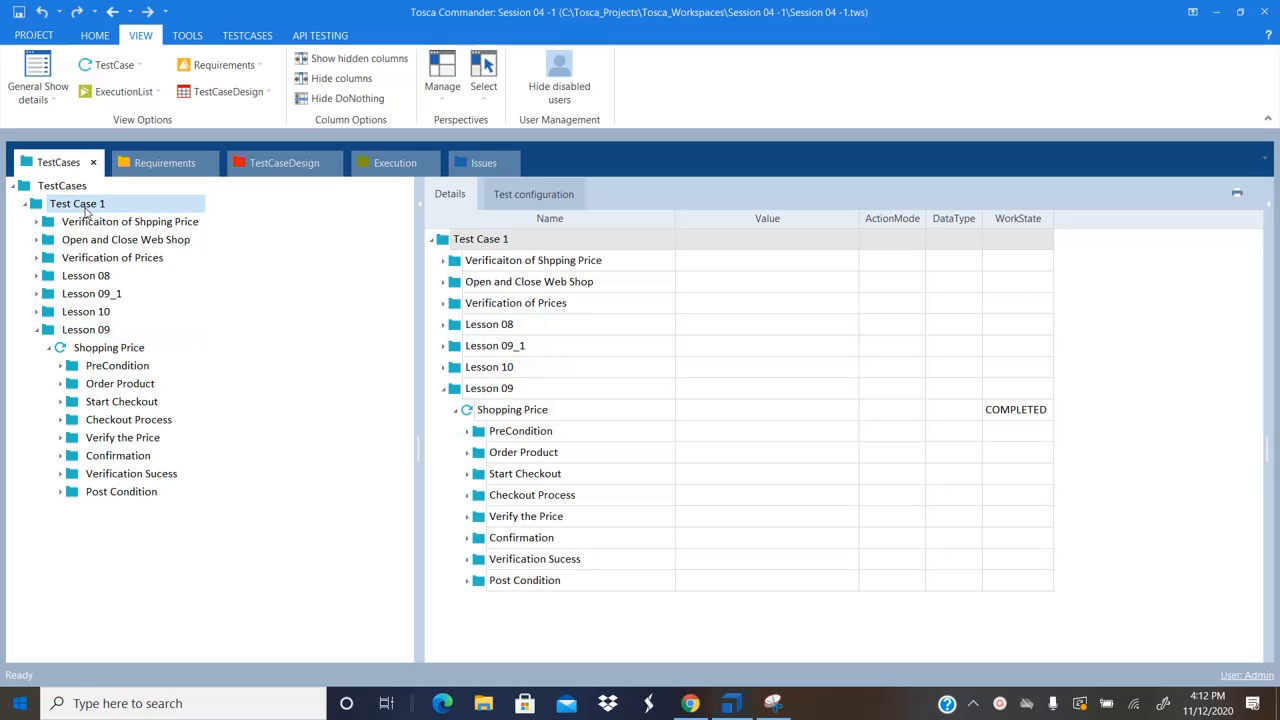
pyautogui.click(26, 206)
pyautogui.click(26, 206)
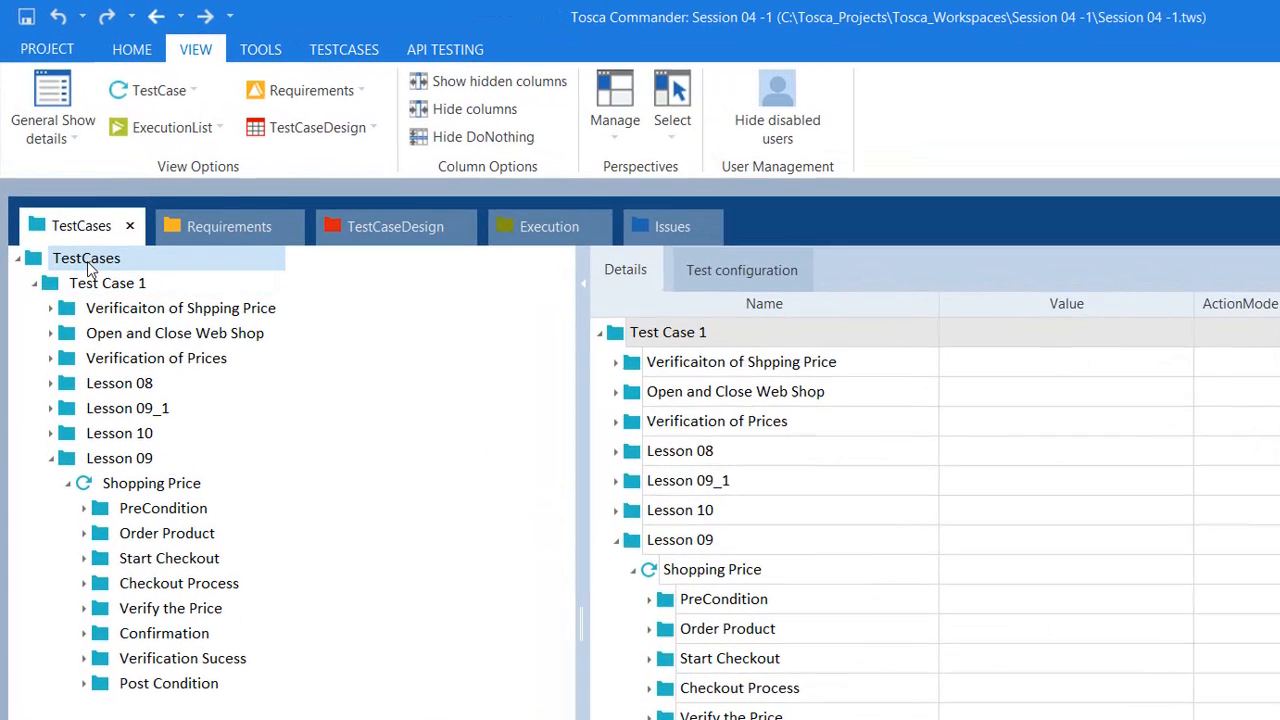
pyautogui.click(63, 188)
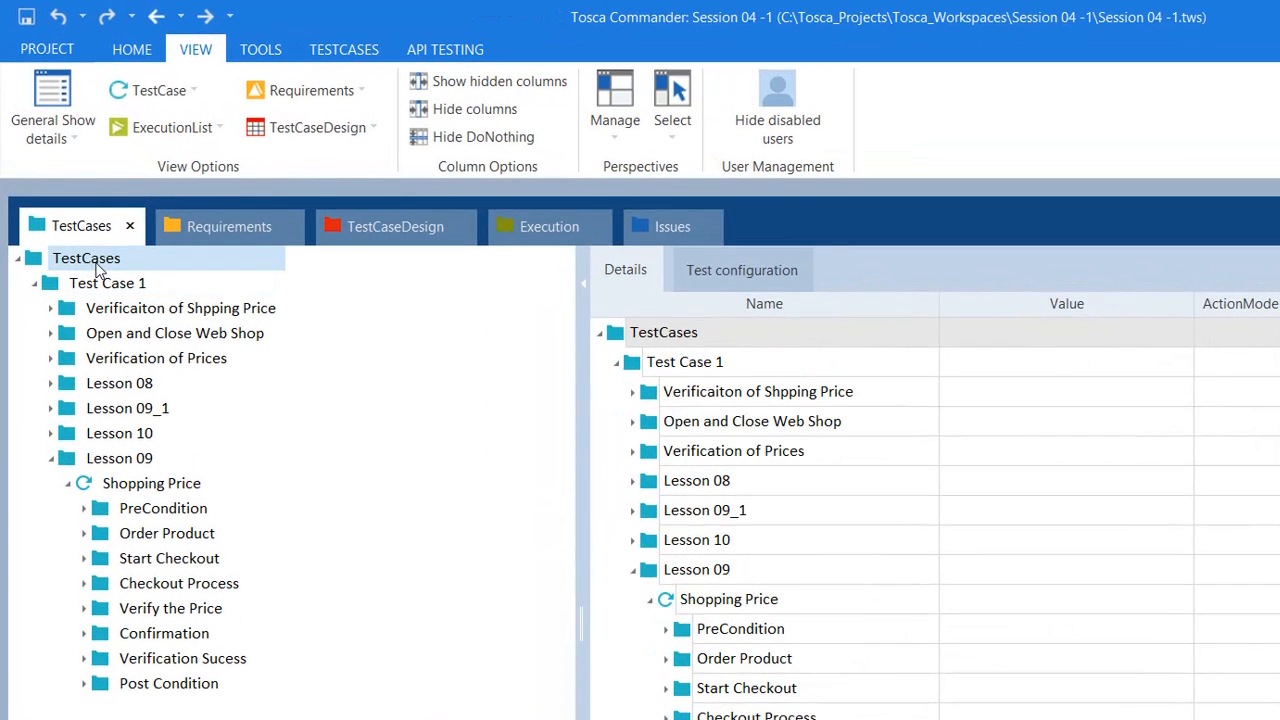
# Step: Create a library directly under the TestCases root folder and keep its default name Library
pyautogui.rightClick(103, 264)
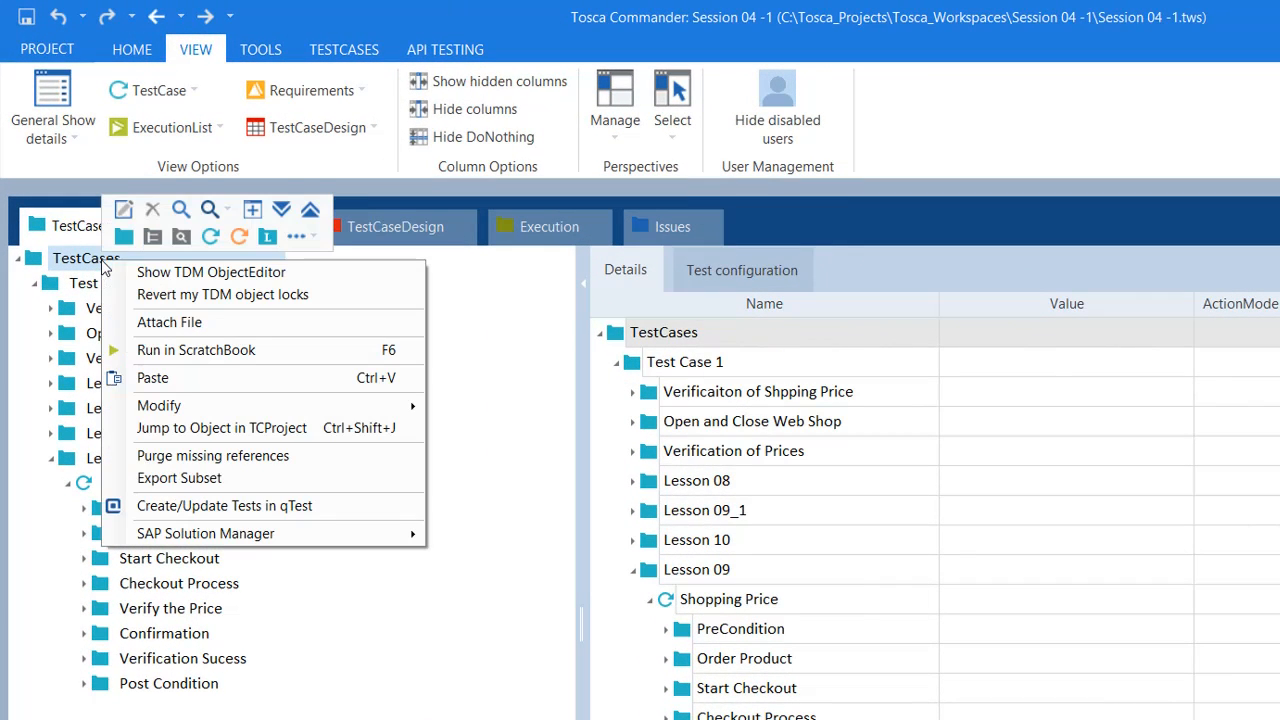
pyautogui.click(268, 237)
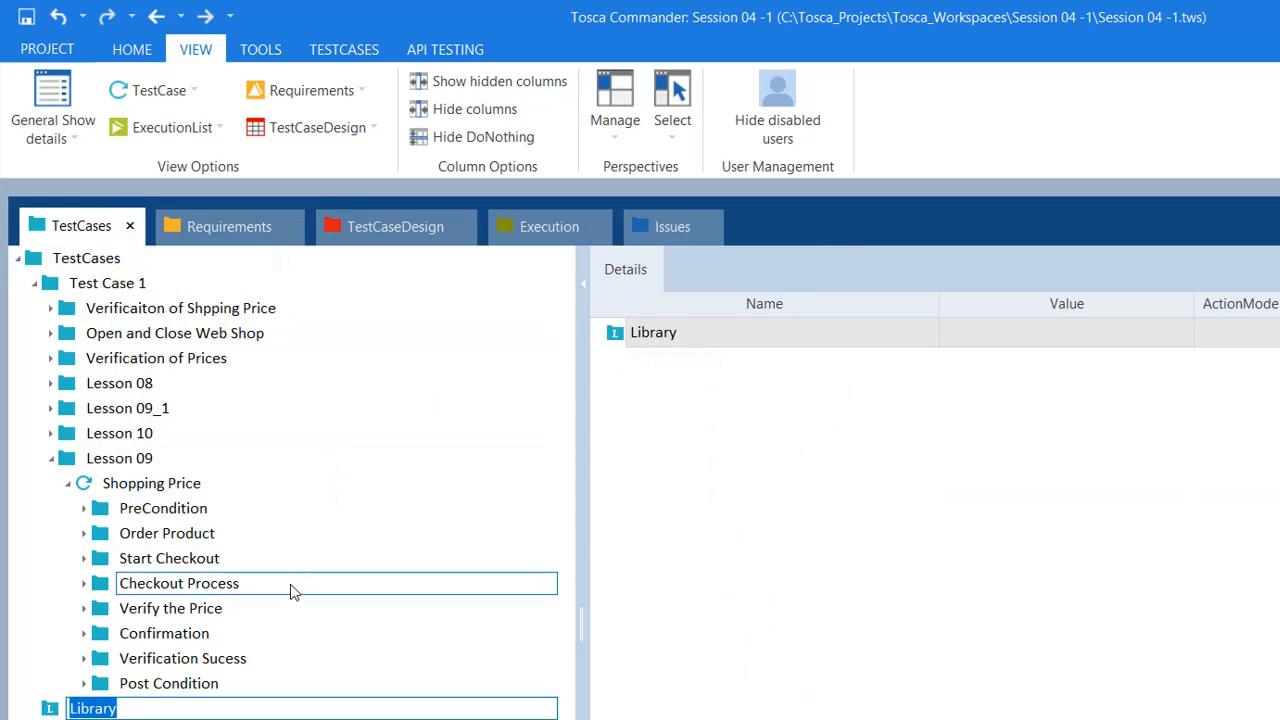
pyautogui.click(50, 712)
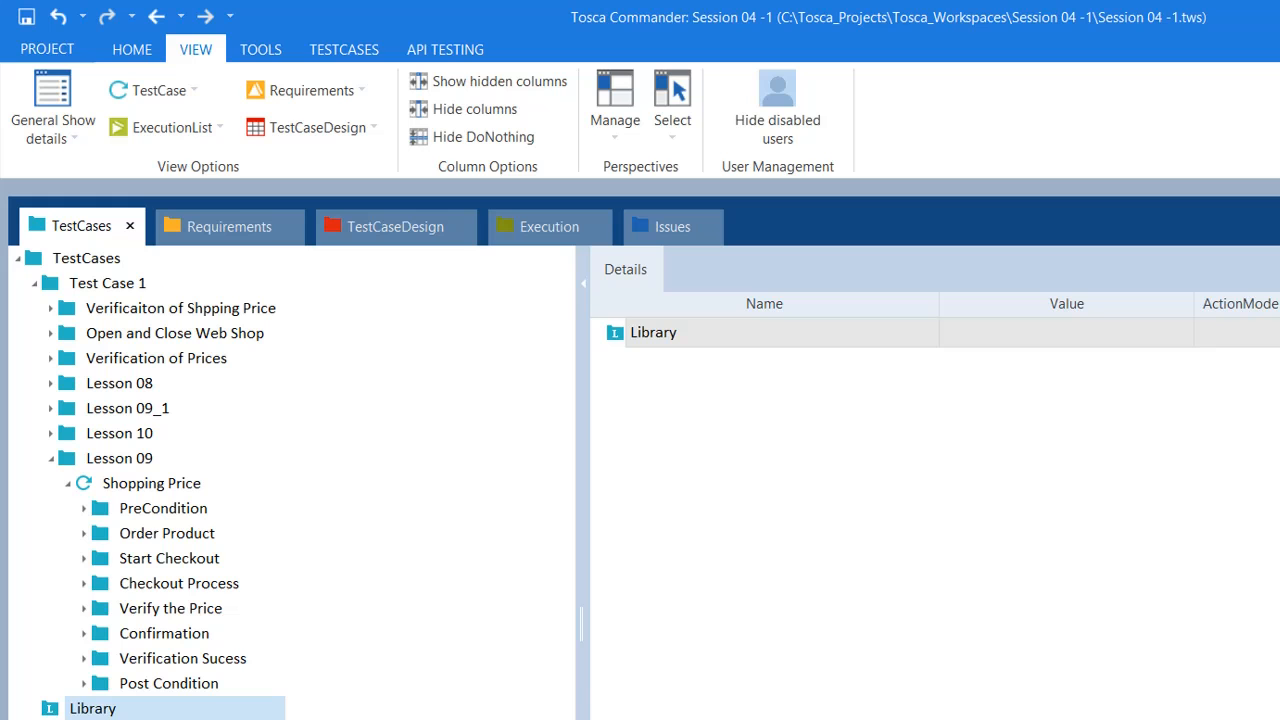
# Step: Review the steps in the Shopping Price test case's PreCondition folder and move the folder into the Library as a reusable block
pyautogui.click(163, 510)
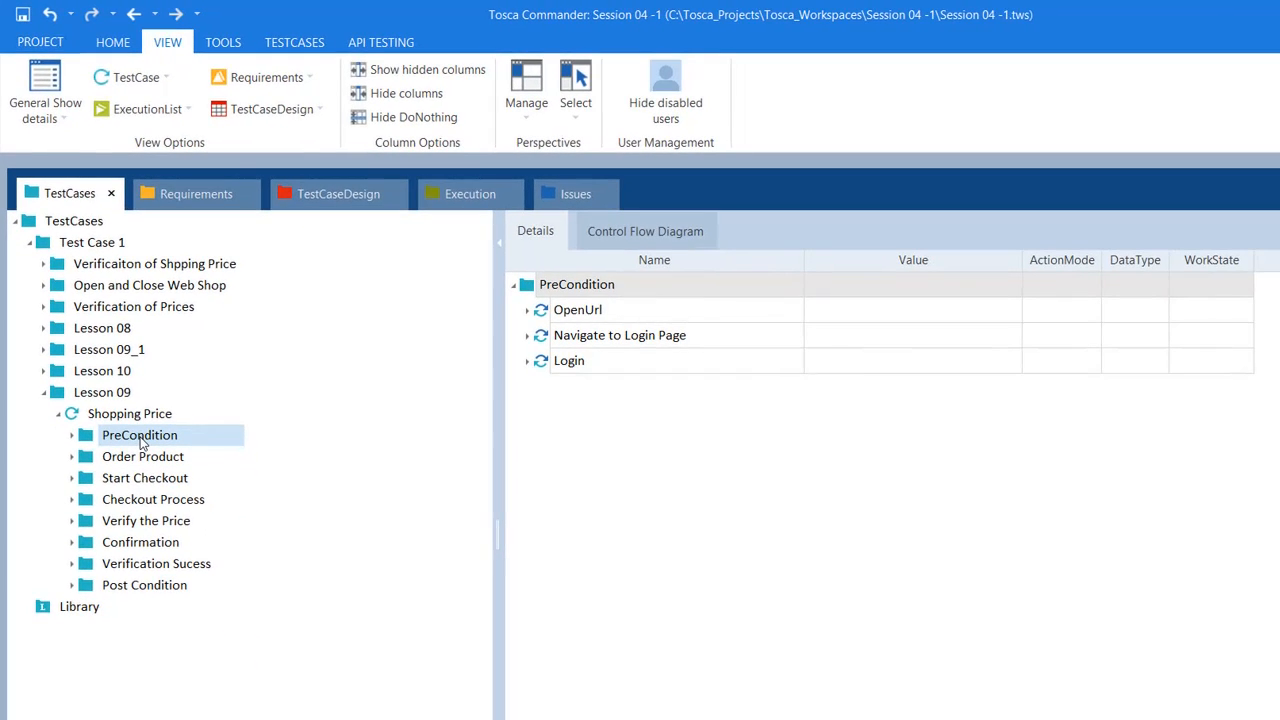
pyautogui.click(73, 440)
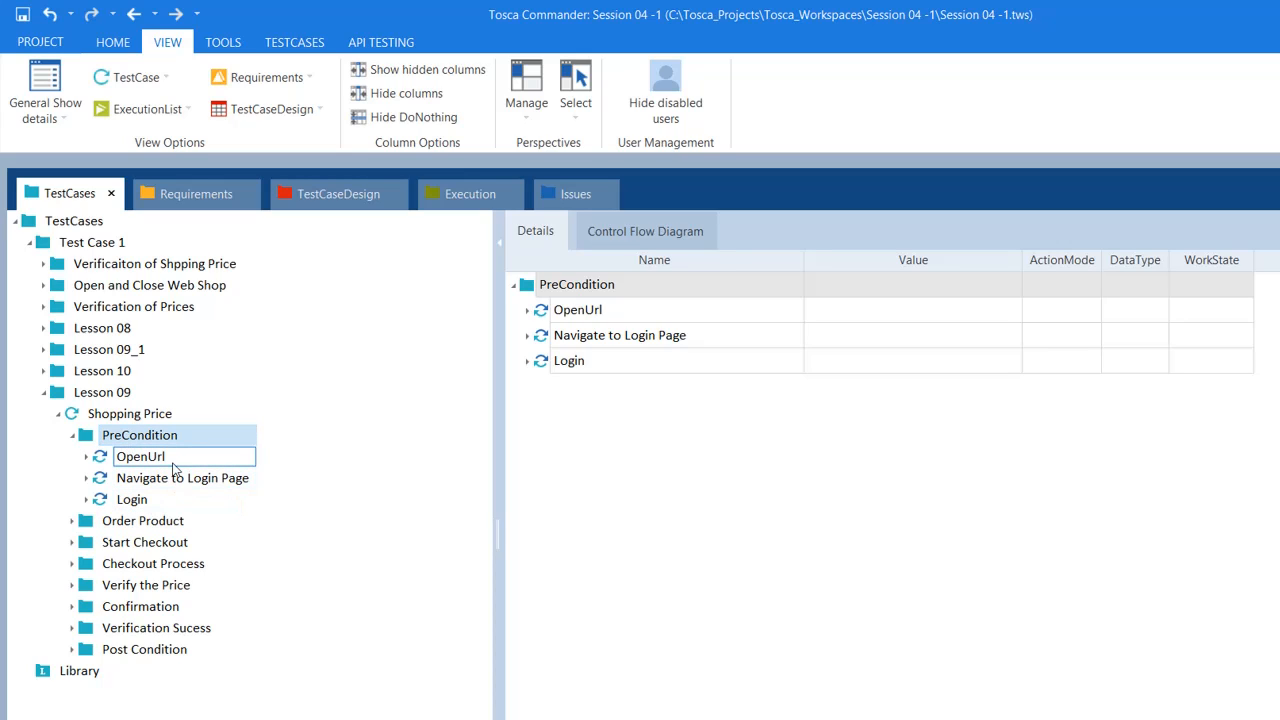
pyautogui.click(75, 438)
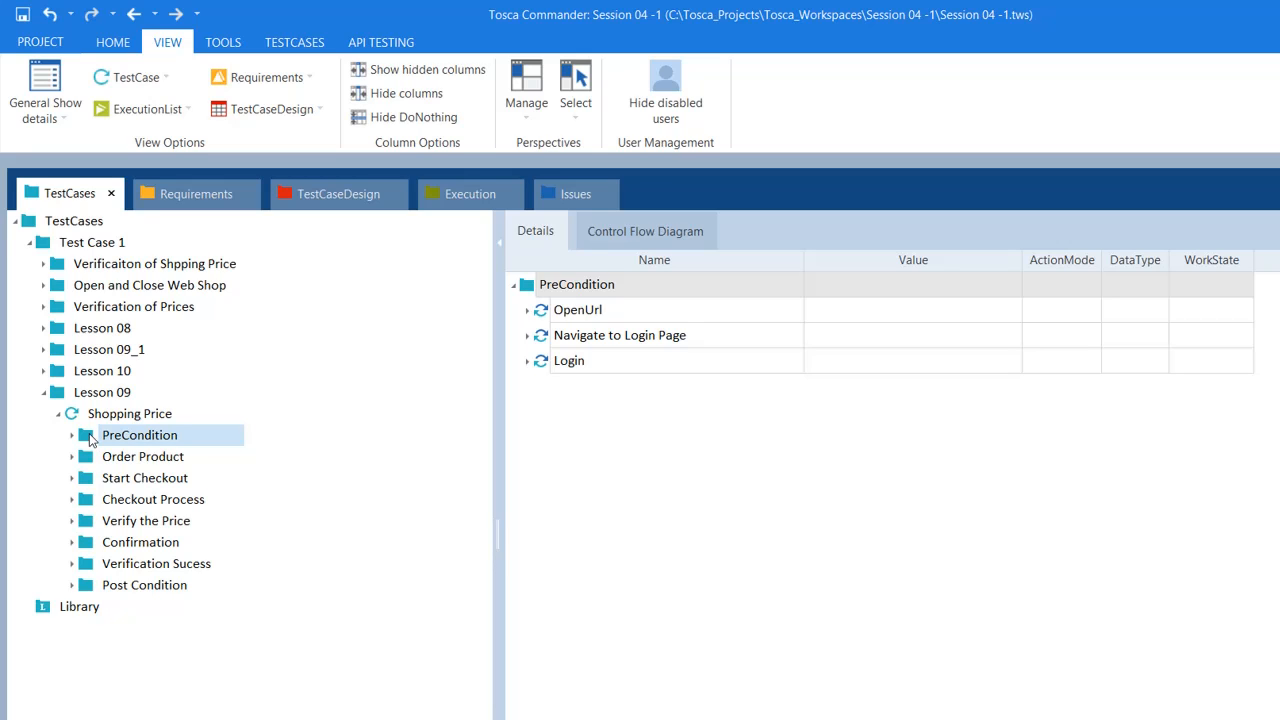
pyautogui.moveTo(90, 440); pyautogui.dragTo(65, 612)
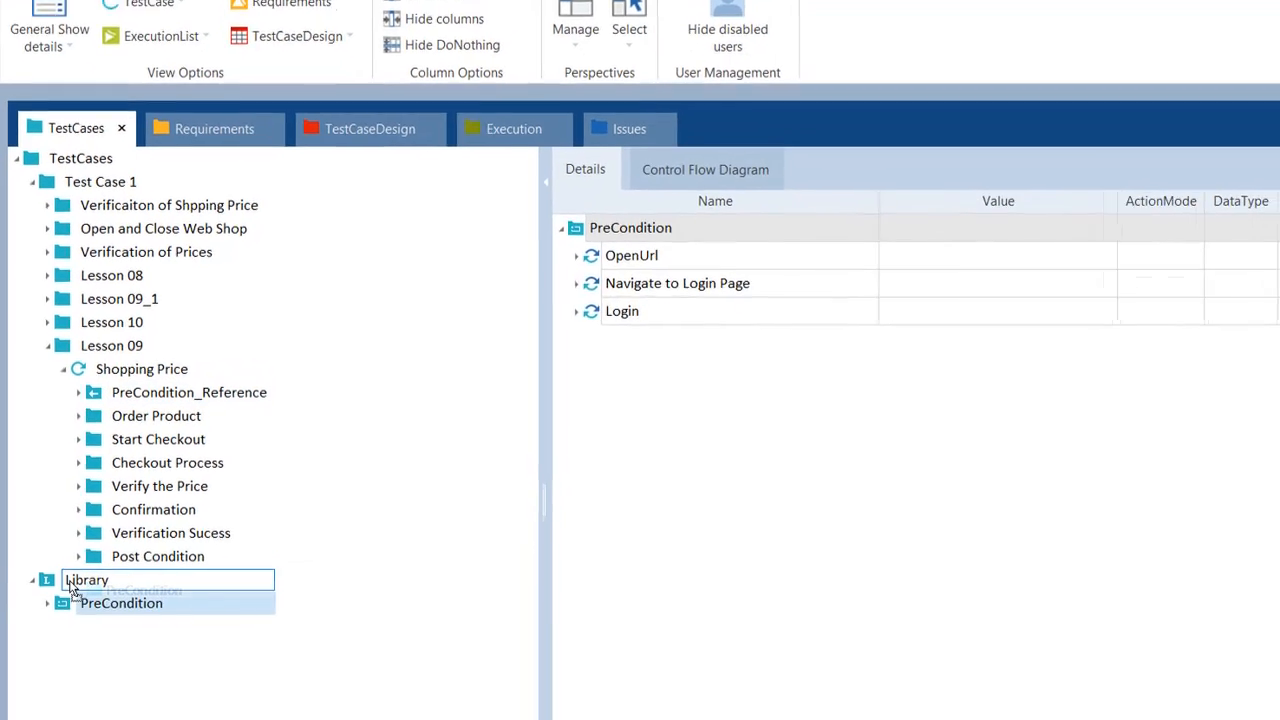
# Step: Compare the PreCondition block in the Library with the PreCondition_Reference in the Shopping Price test case
pyautogui.click(120, 627)
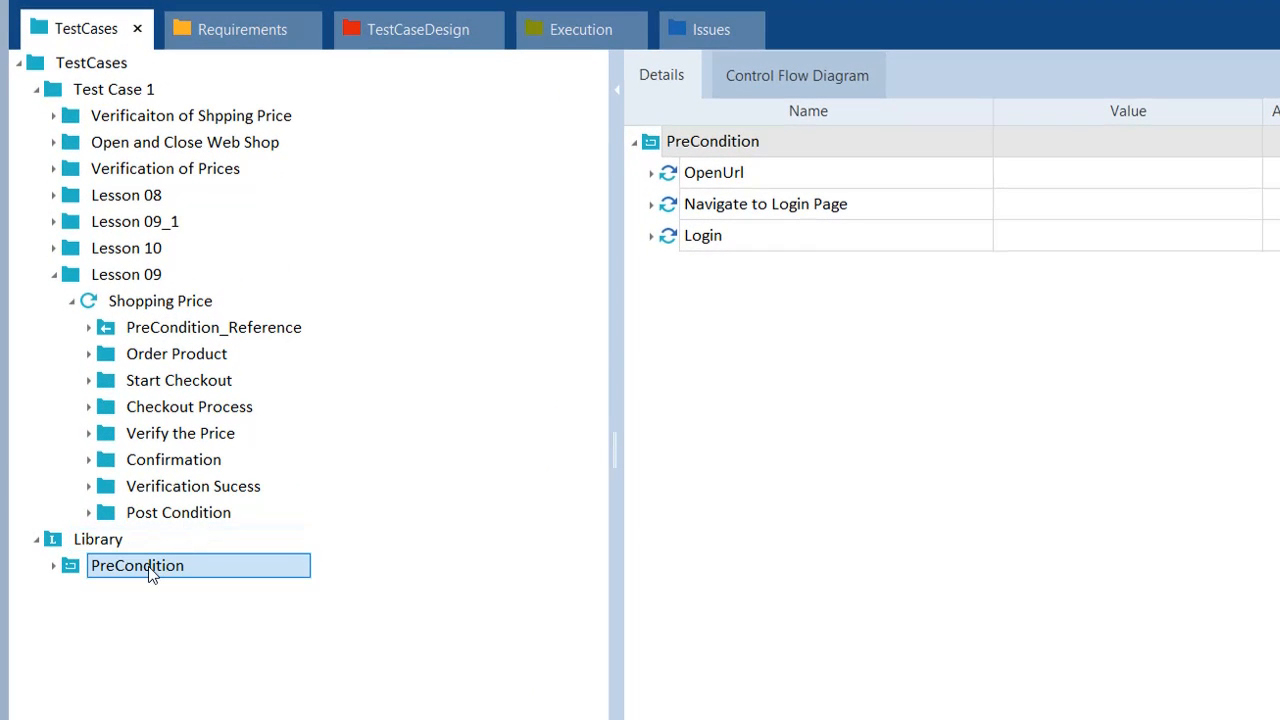
pyautogui.click(222, 336)
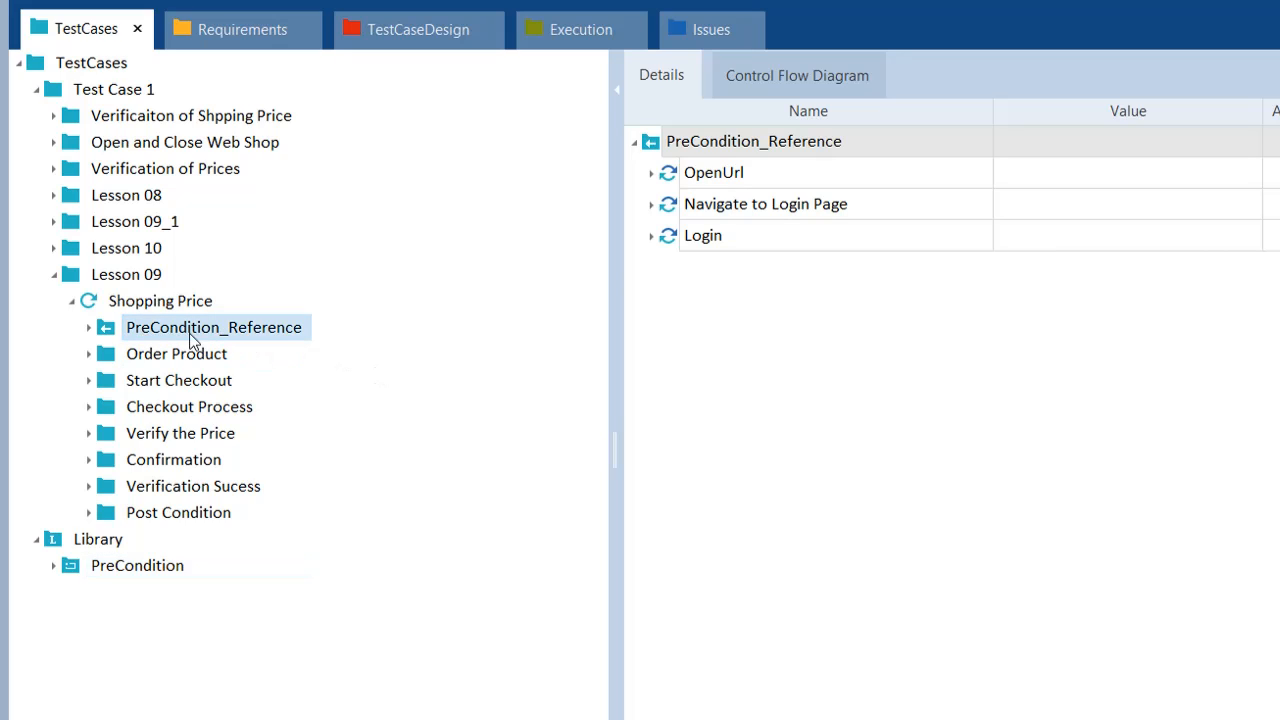
pyautogui.click(250, 330)
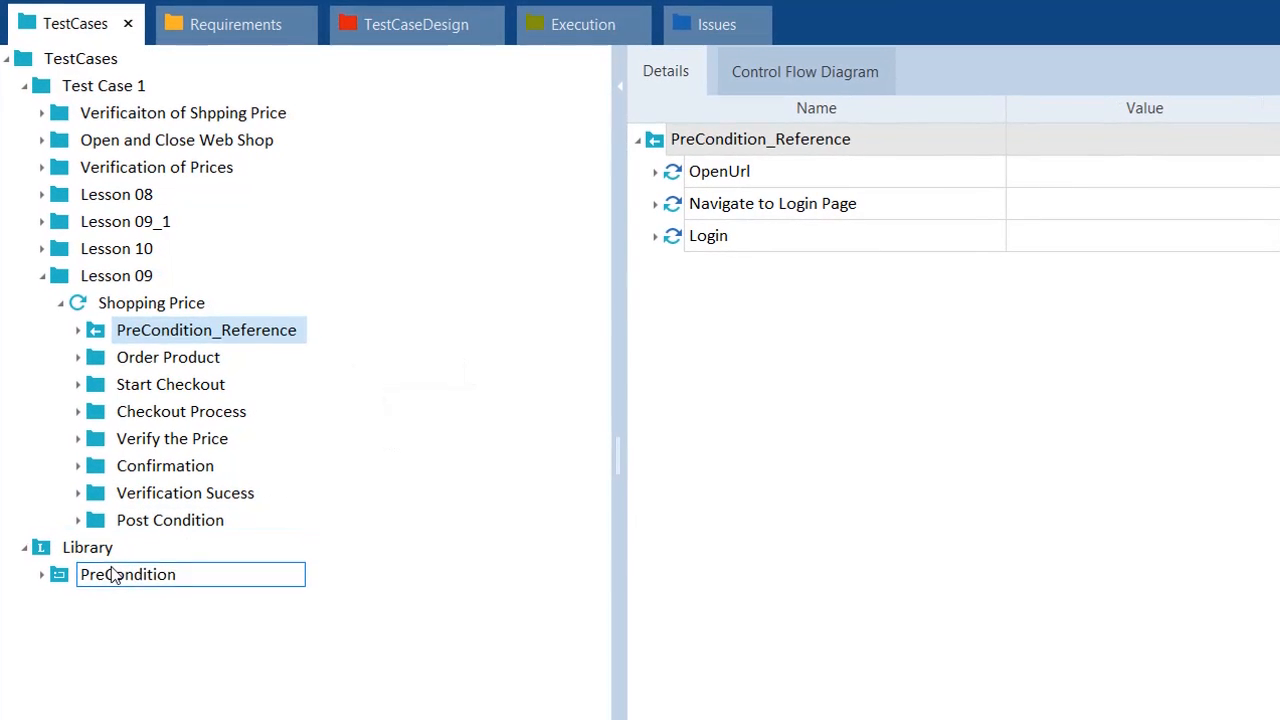
pyautogui.click(113, 576)
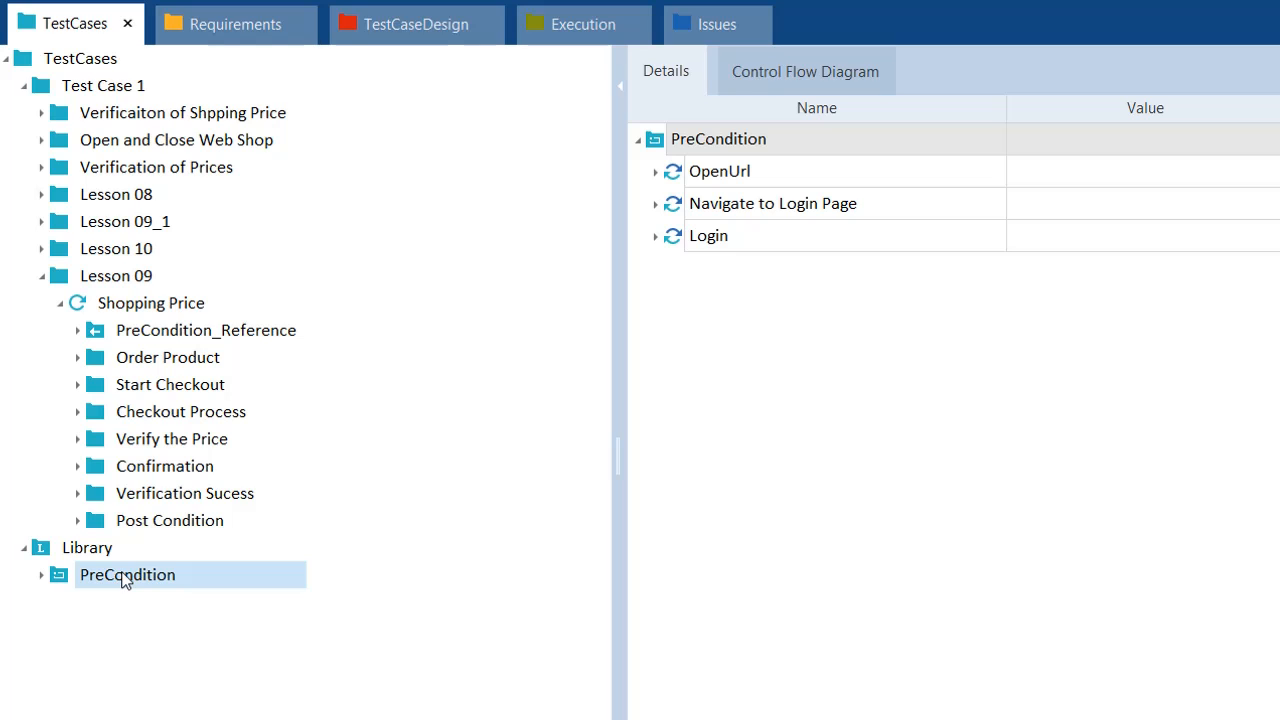
pyautogui.click(110, 577)
pyautogui.press('Escape')
# Step: Move the Order Product and Start Checkout folders of the Shopping Price test case into the Library as reusable blocks
pyautogui.click(125, 362)
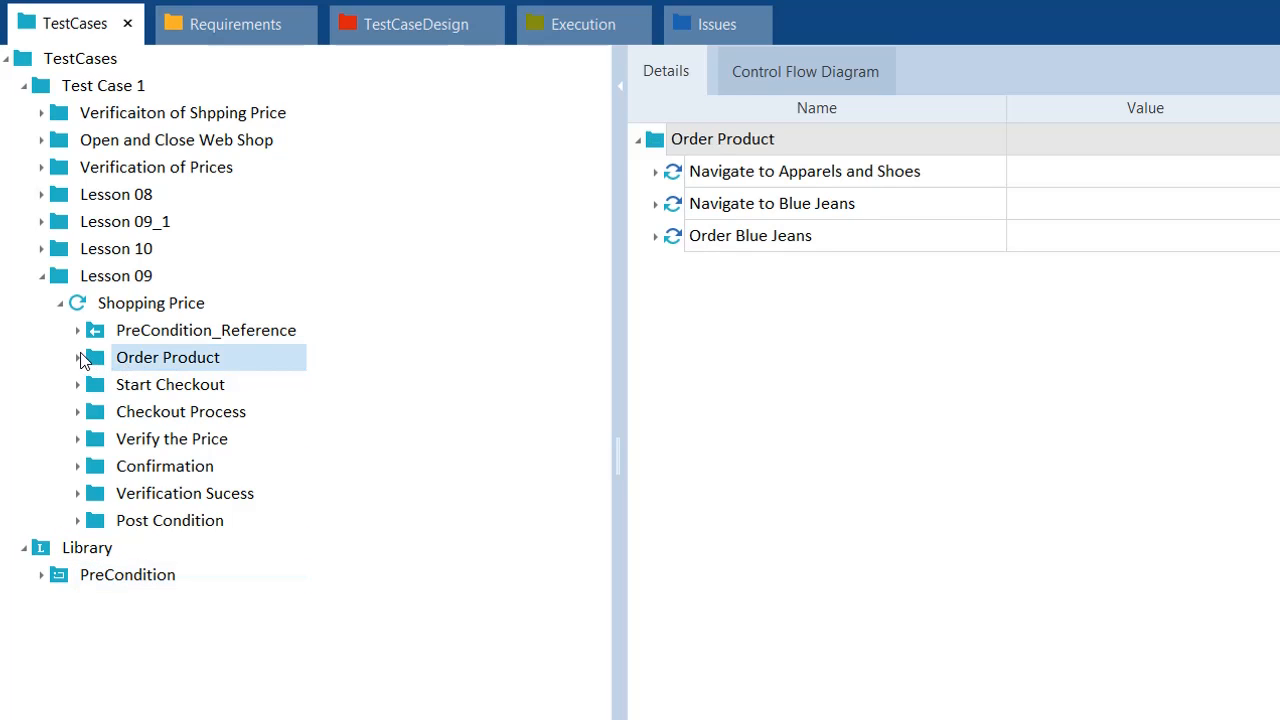
pyautogui.click(78, 358)
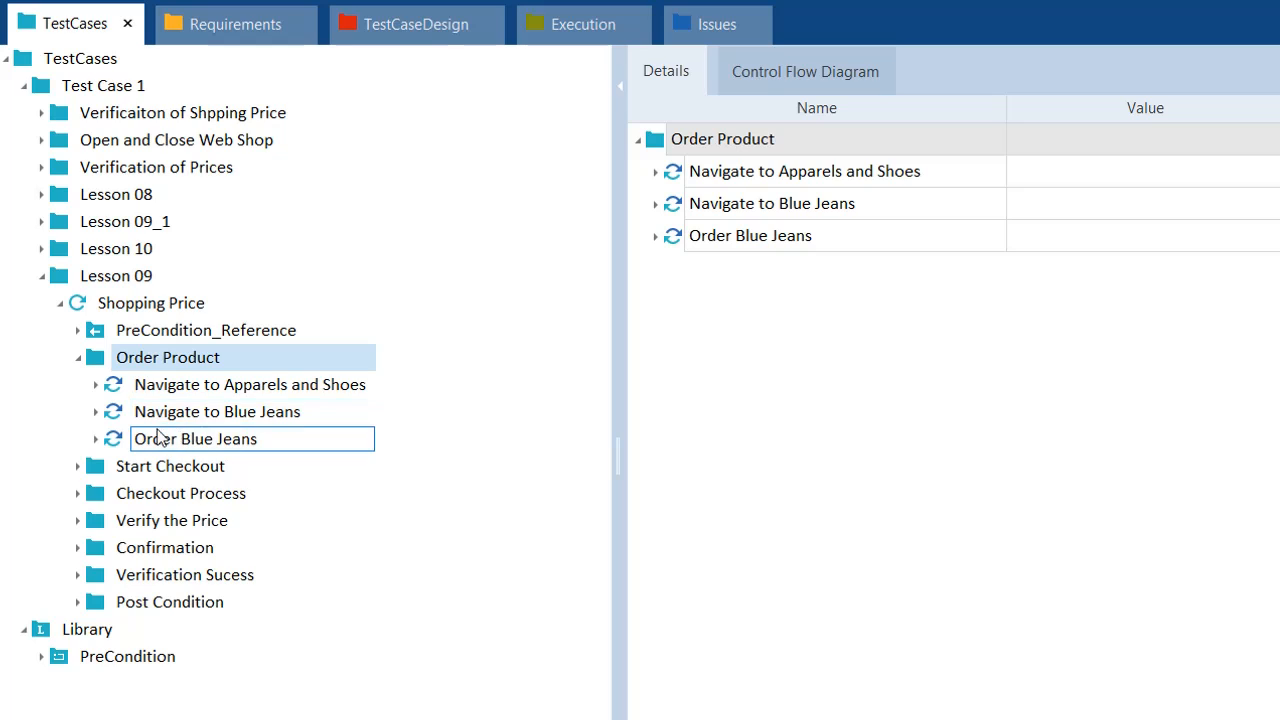
pyautogui.click(79, 358)
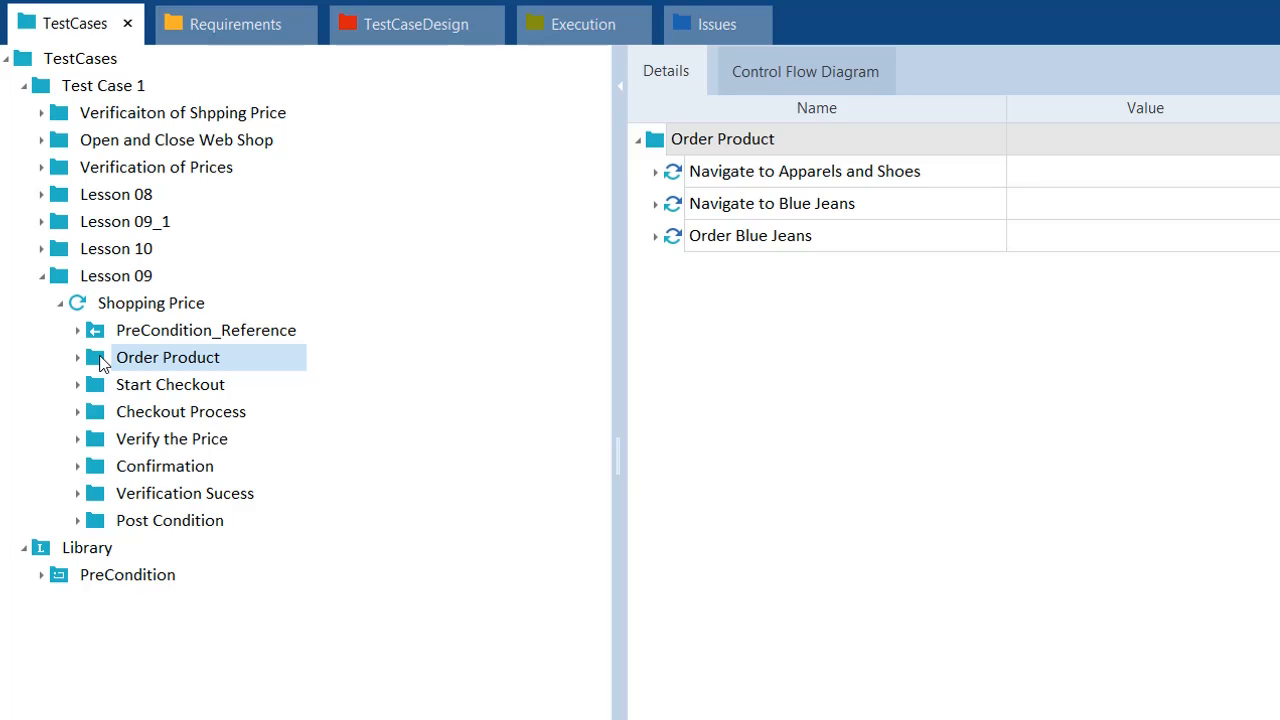
pyautogui.moveTo(101, 360); pyautogui.dragTo(70, 550)
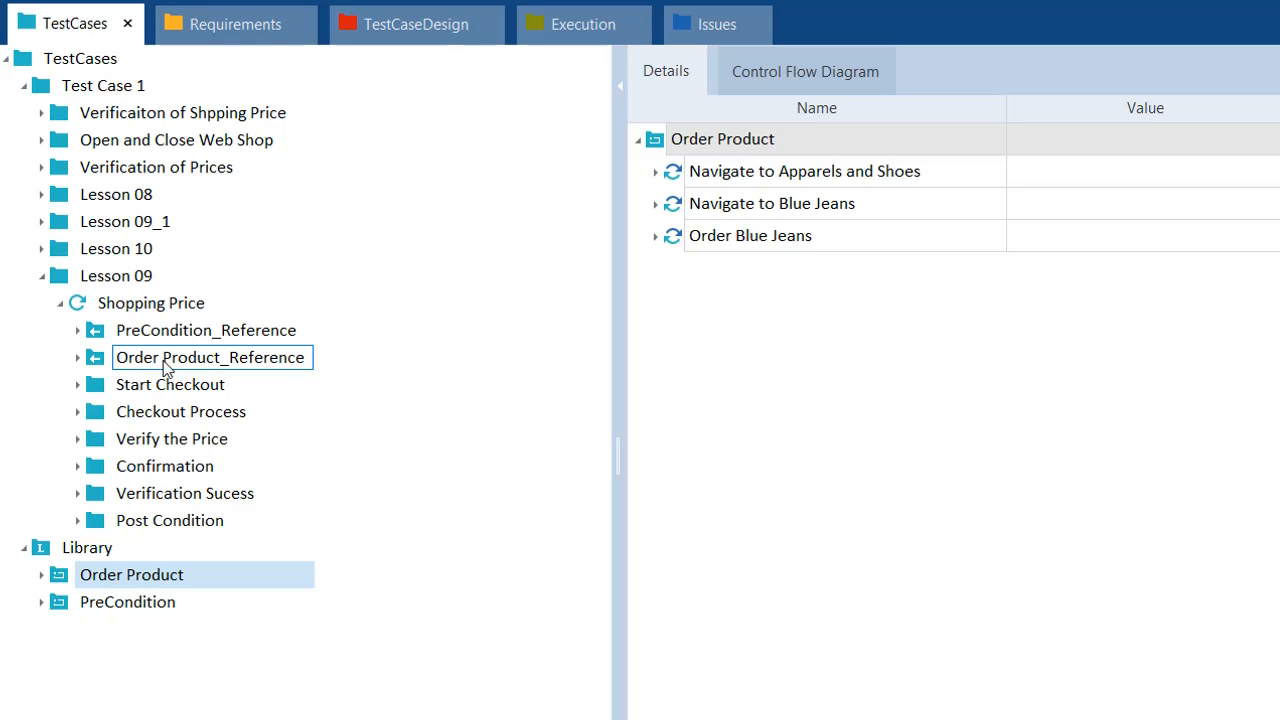
pyautogui.click(101, 389)
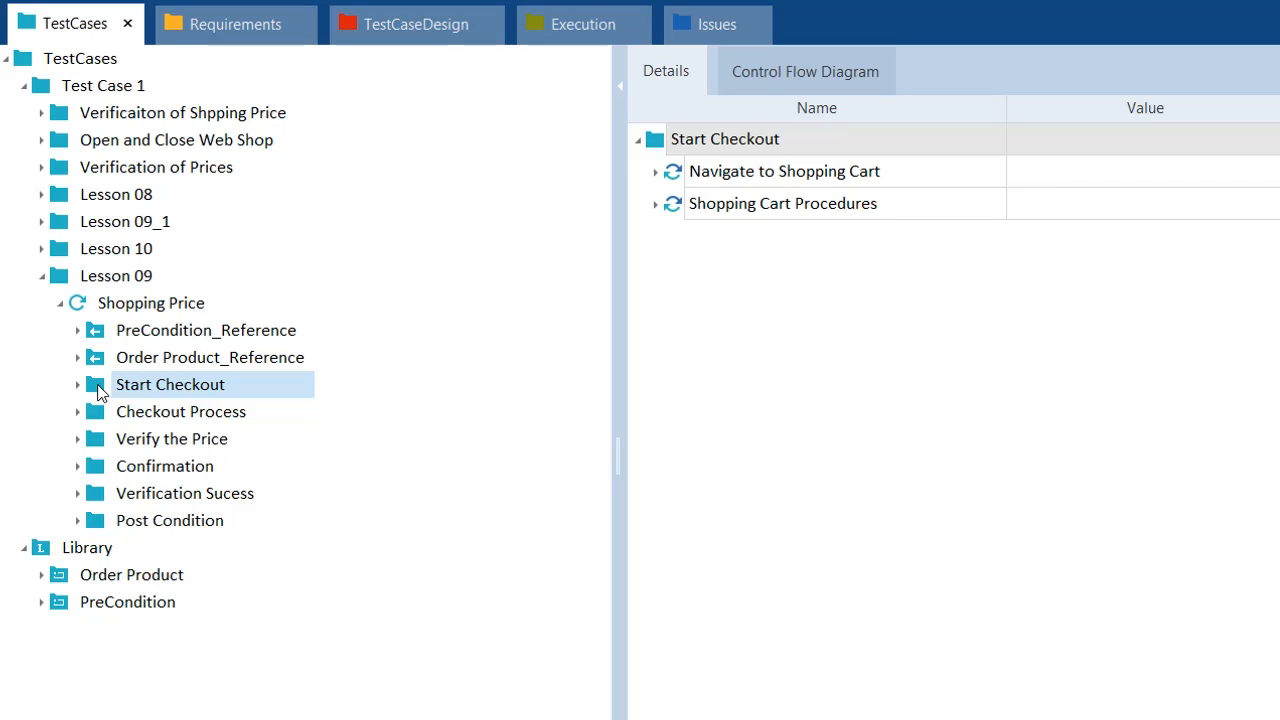
pyautogui.moveTo(117, 480); pyautogui.dragTo(86, 550)
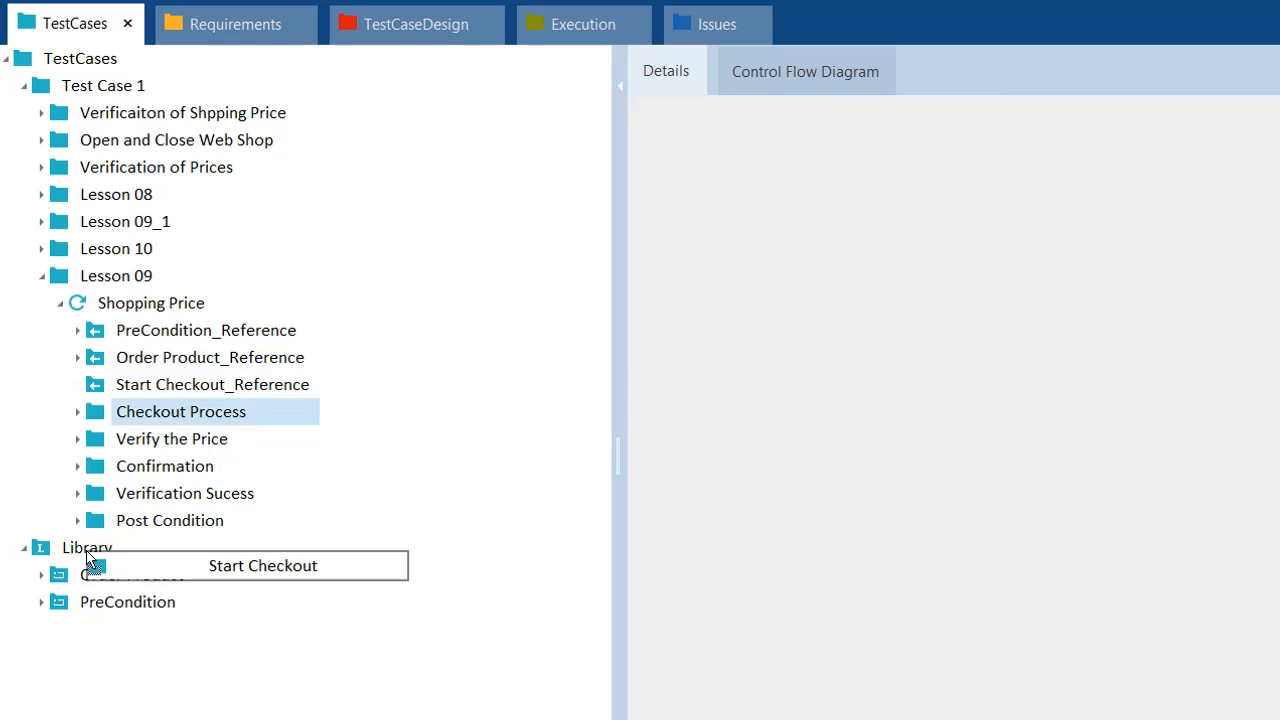
# Step: Examine the steps inside the Checkout Process and Verify the Price folders, including Payment Method Credit Card and Verification of Prices
pyautogui.click(168, 414)
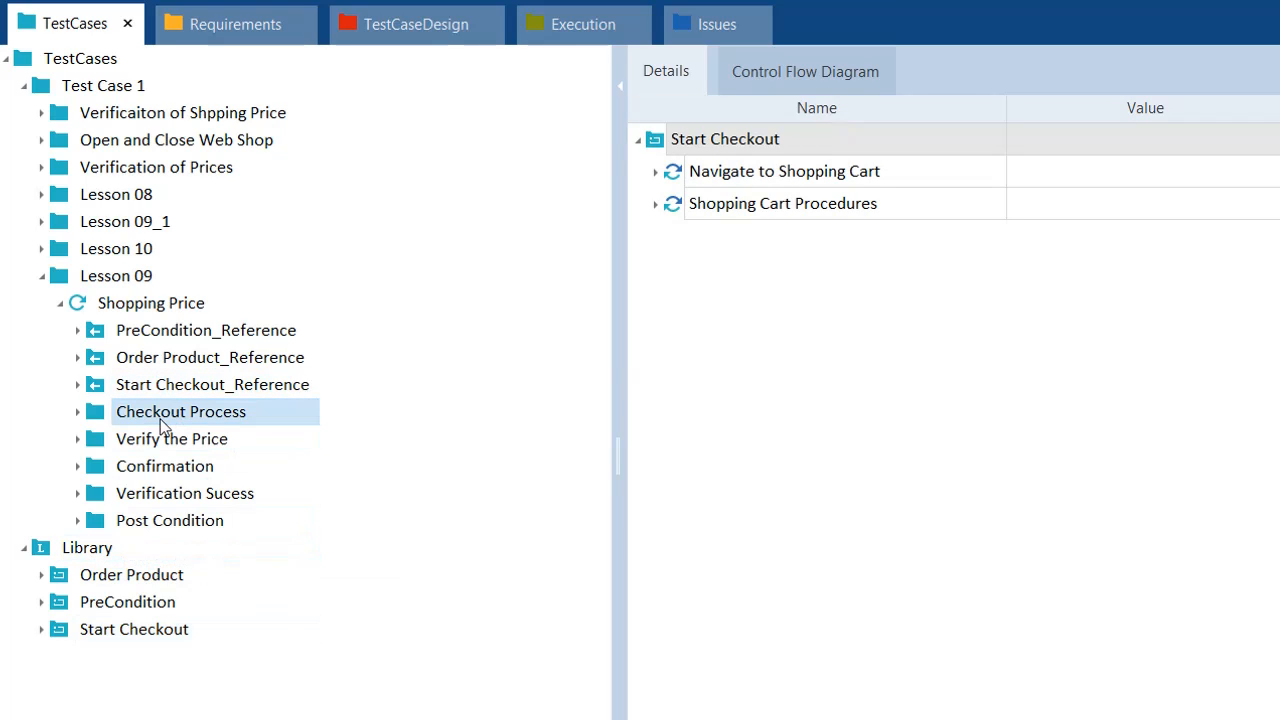
pyautogui.click(80, 412)
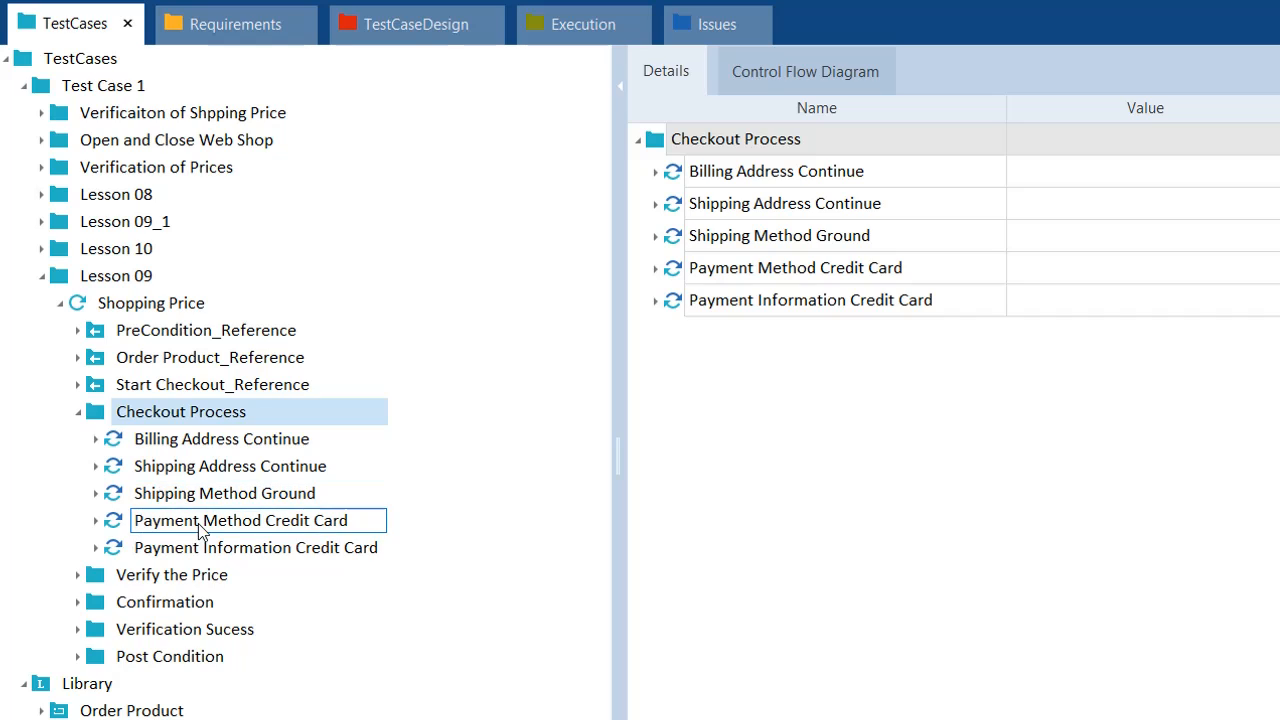
pyautogui.click(96, 521)
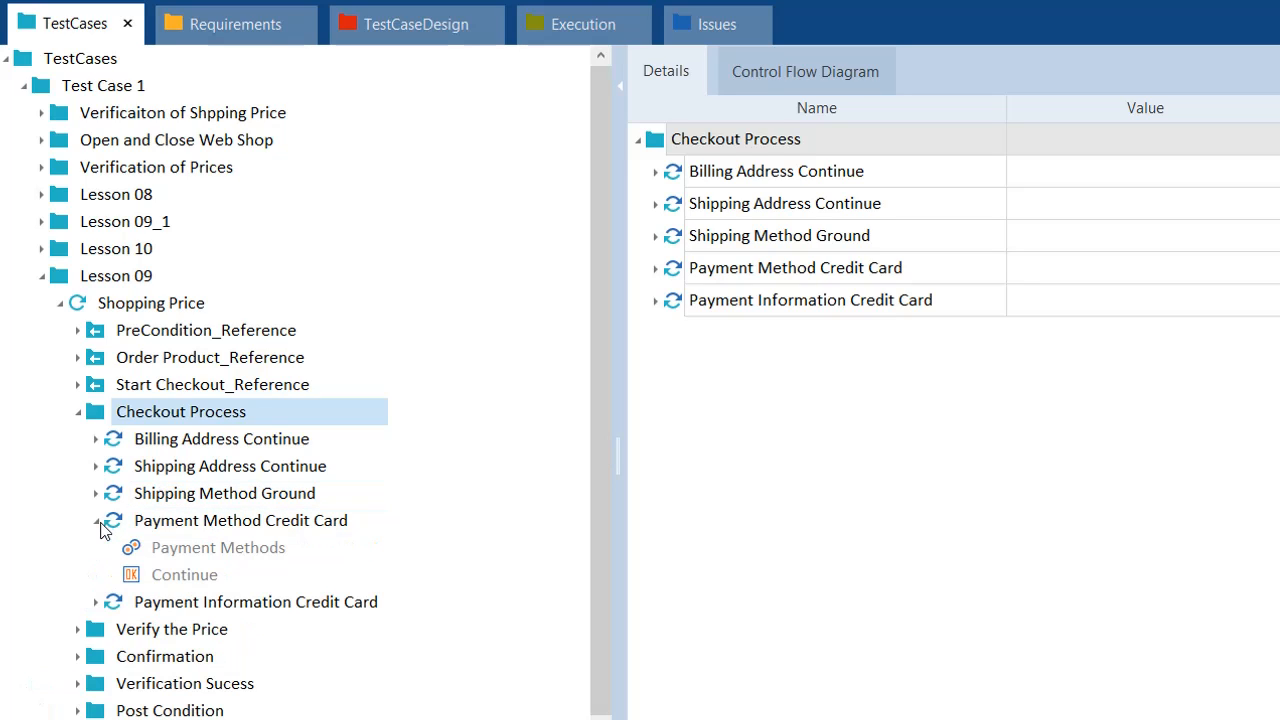
pyautogui.click(98, 523)
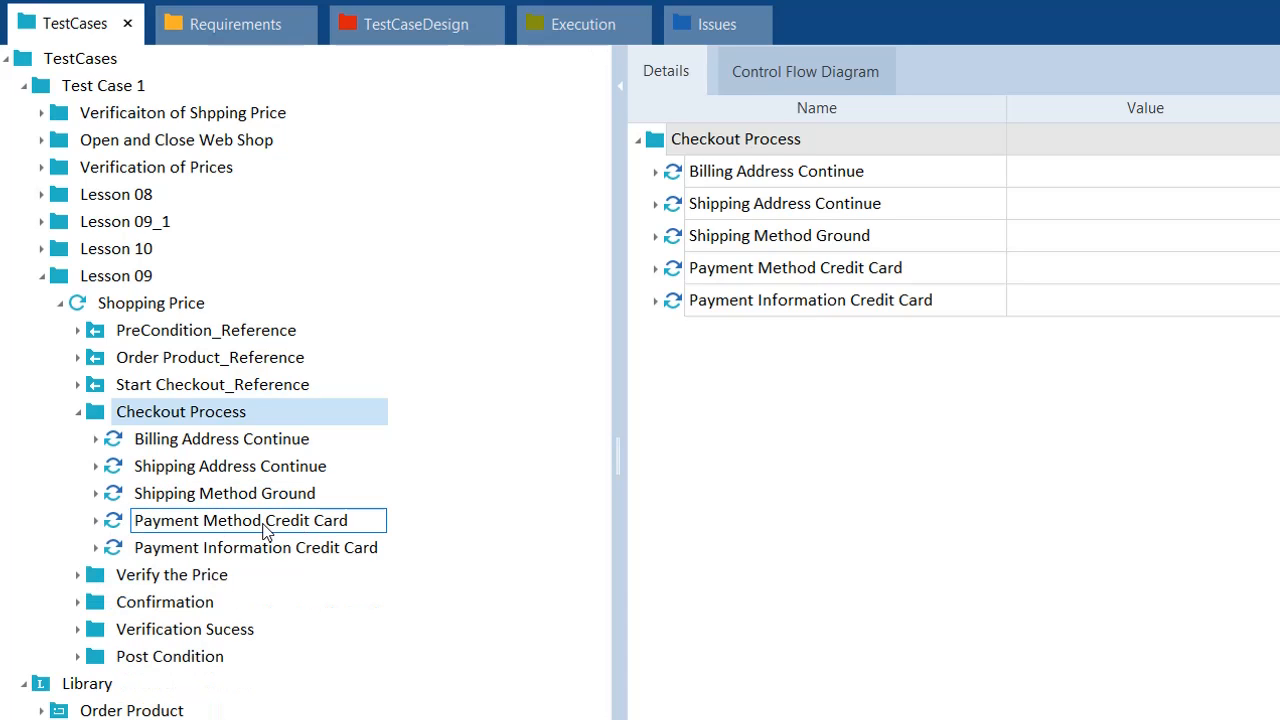
pyautogui.click(78, 412)
pyautogui.click(142, 440)
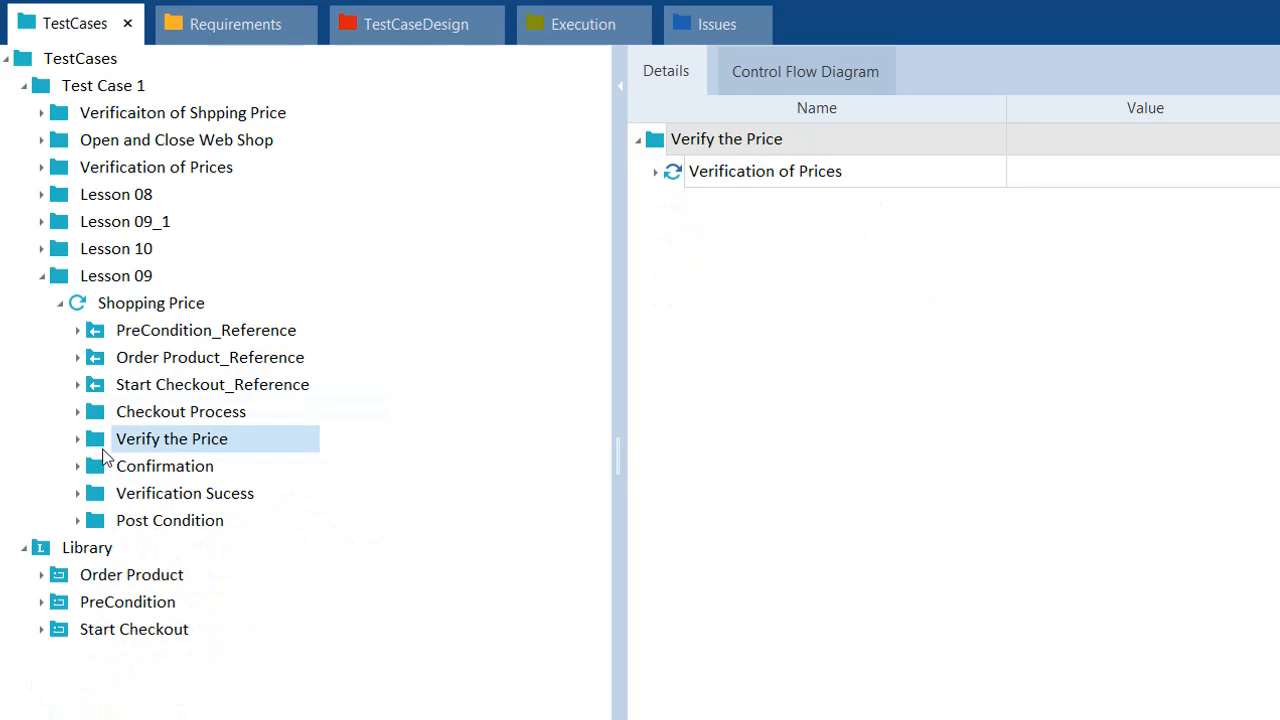
pyautogui.click(80, 441)
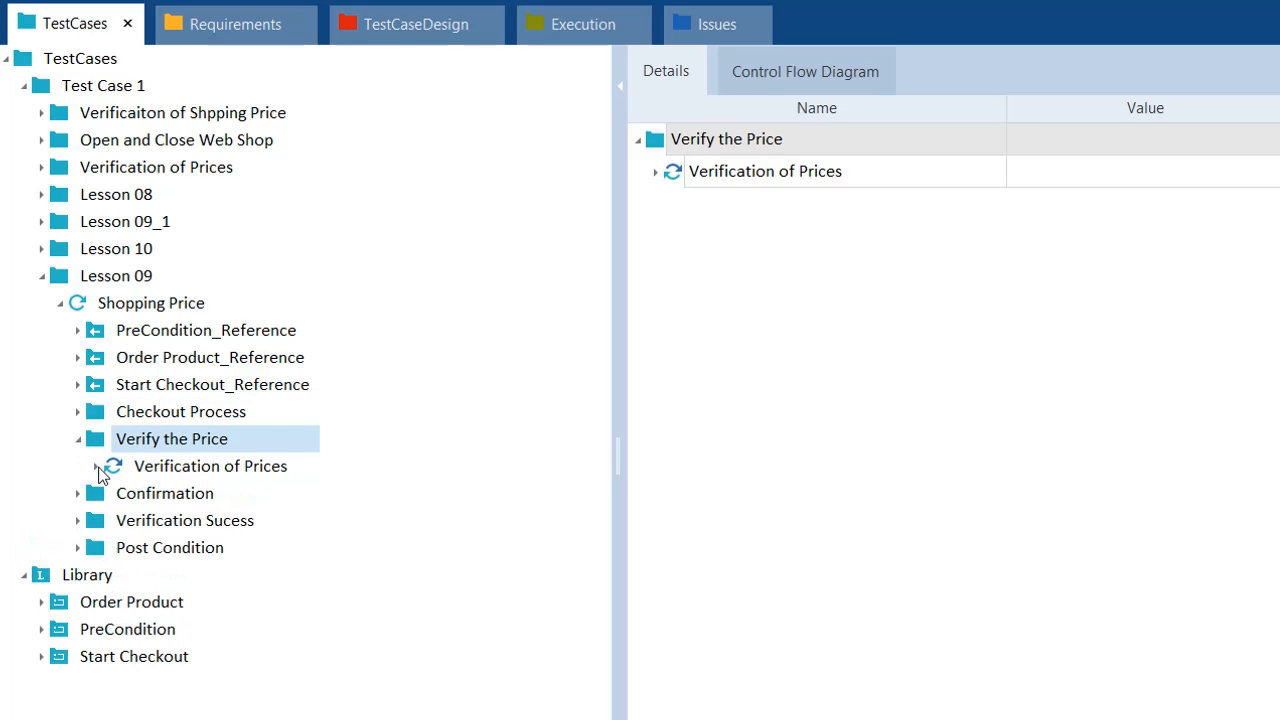
pyautogui.click(98, 467)
pyautogui.click(81, 441)
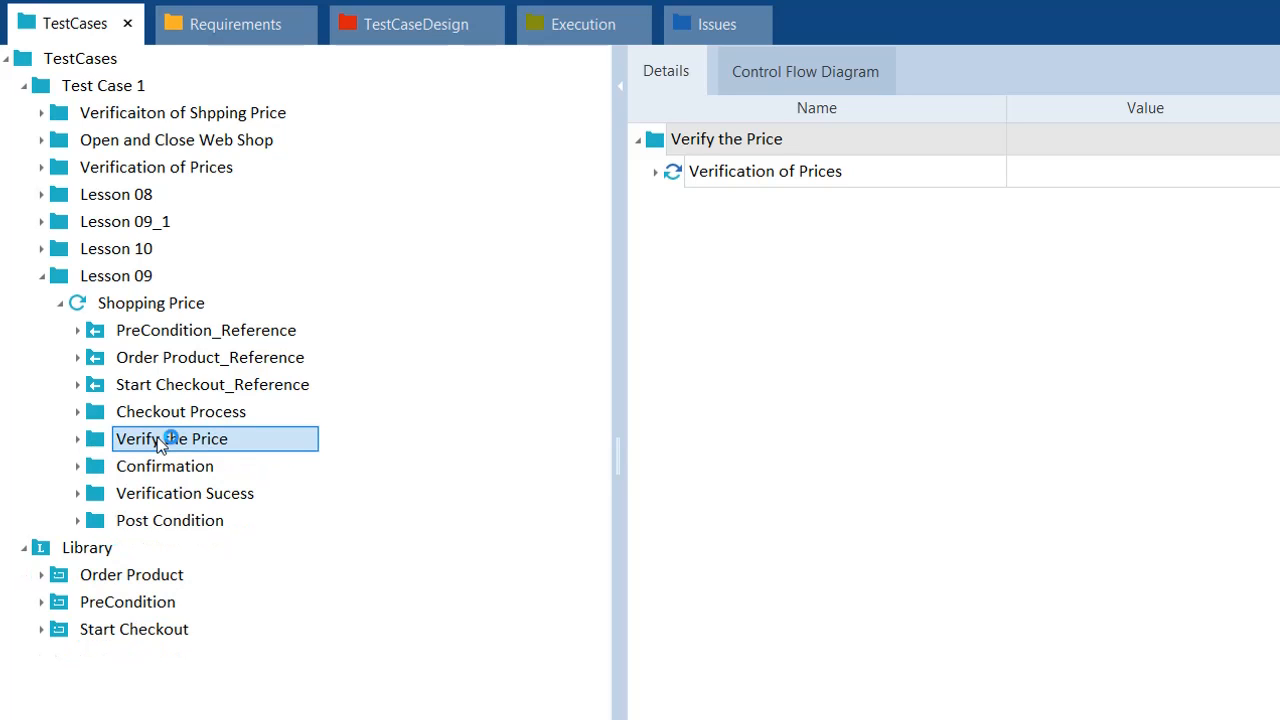
# Step: Check the Confirm Order step in the Confirmation folder, move the folder into the Library, and select its reference in Shopping Price
pyautogui.click(160, 468)
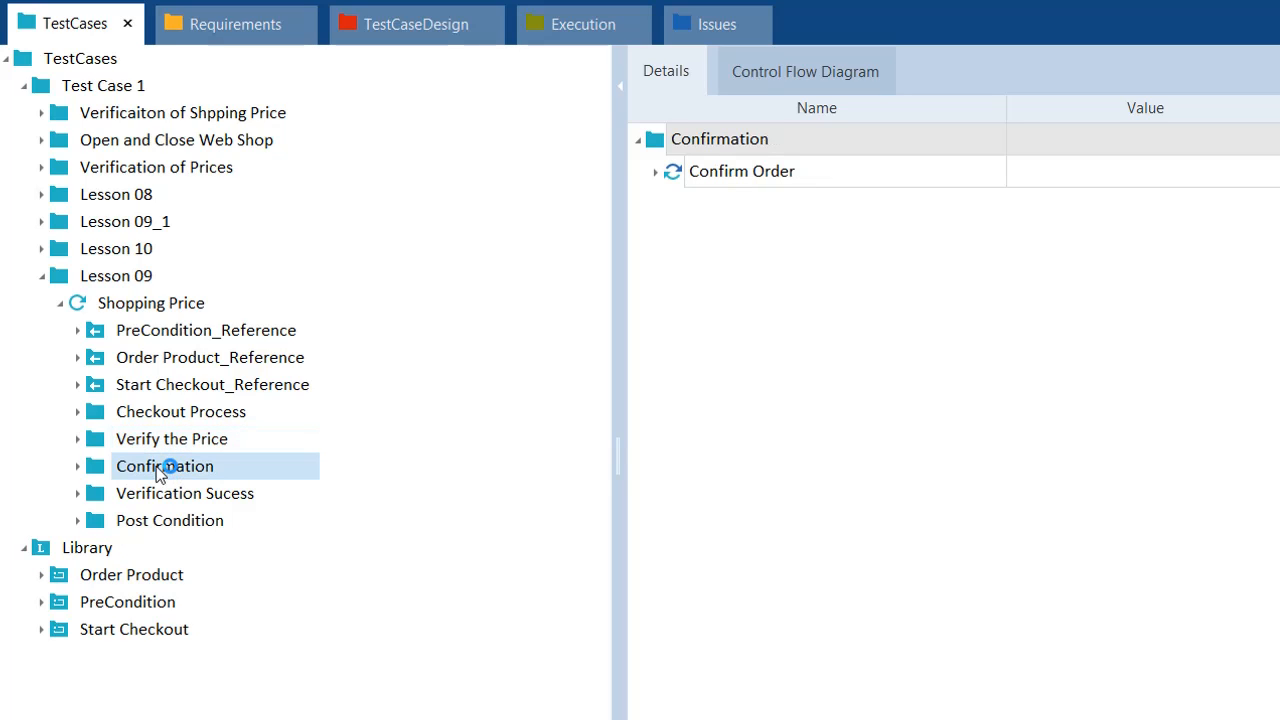
pyautogui.click(77, 467)
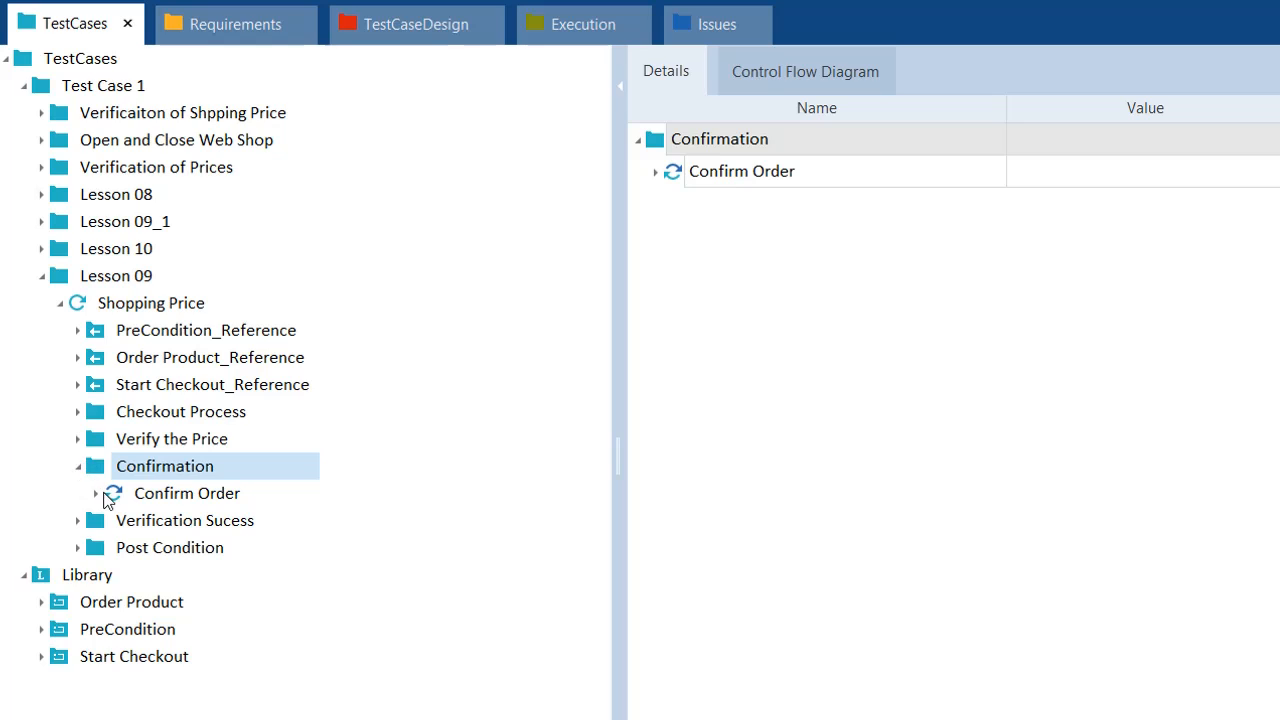
pyautogui.click(98, 495)
pyautogui.click(98, 495)
pyautogui.click(80, 466)
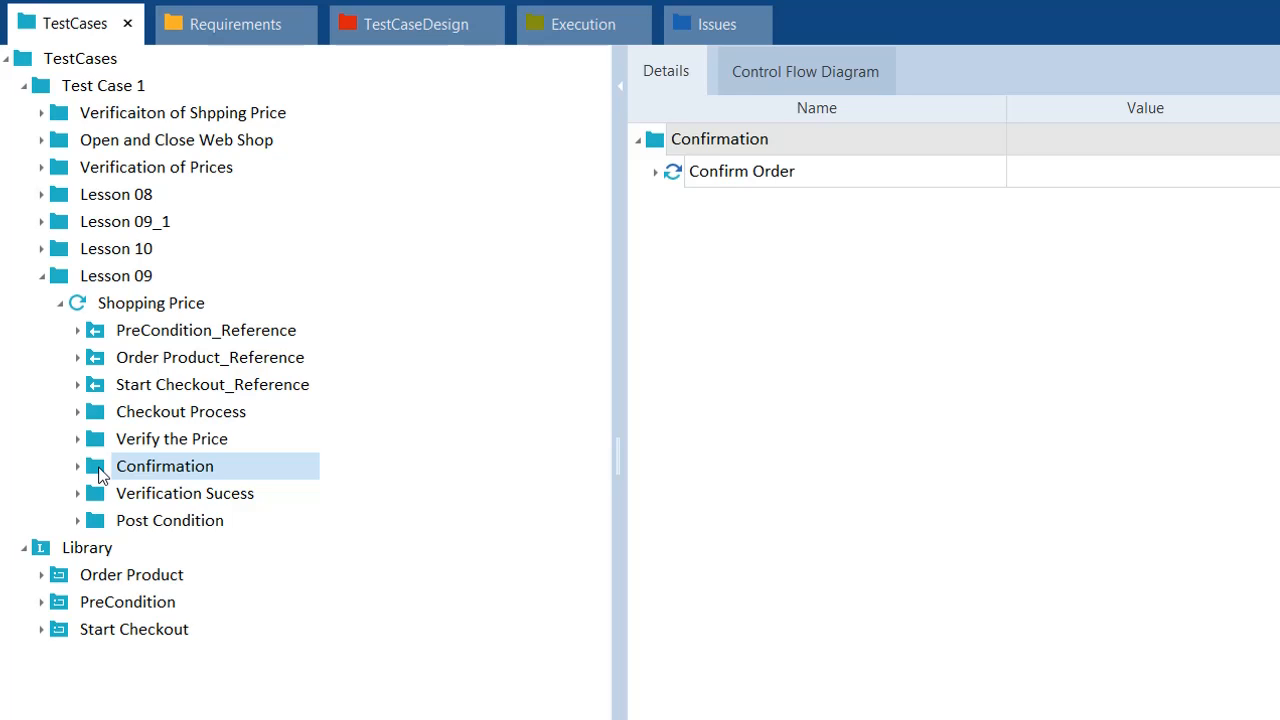
pyautogui.moveTo(100, 475); pyautogui.dragTo(78, 548)
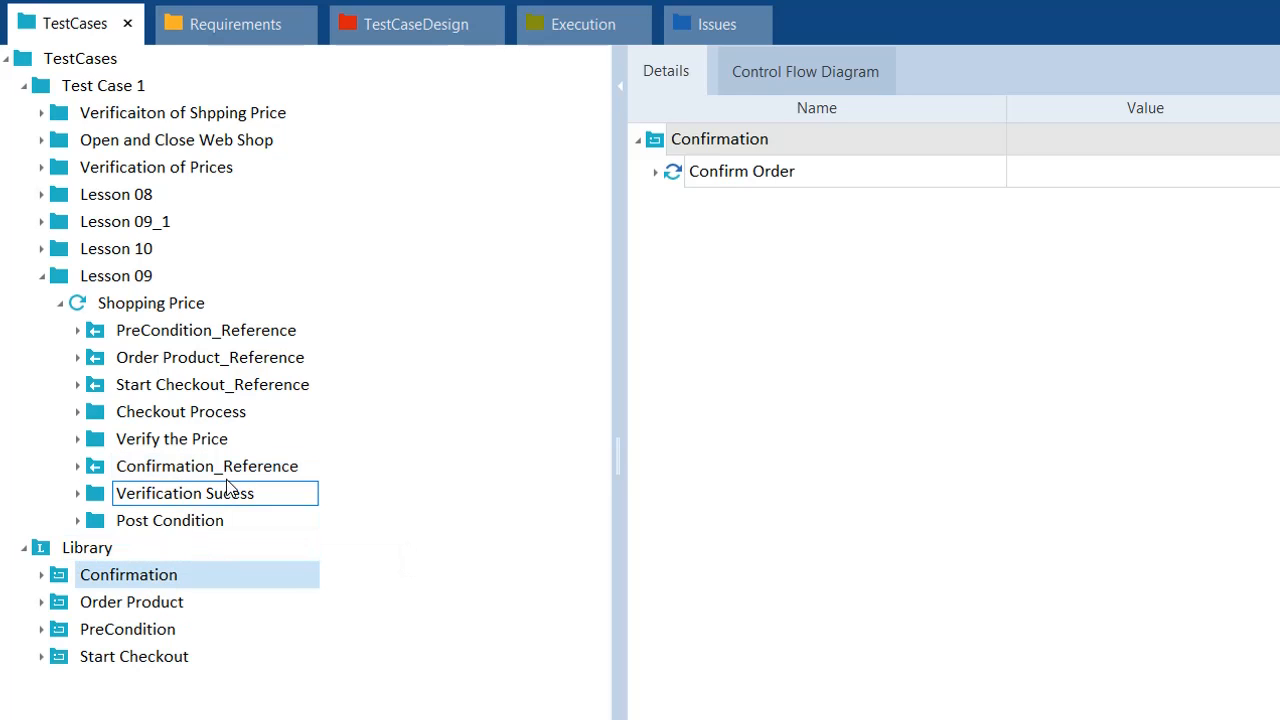
pyautogui.click(166, 470)
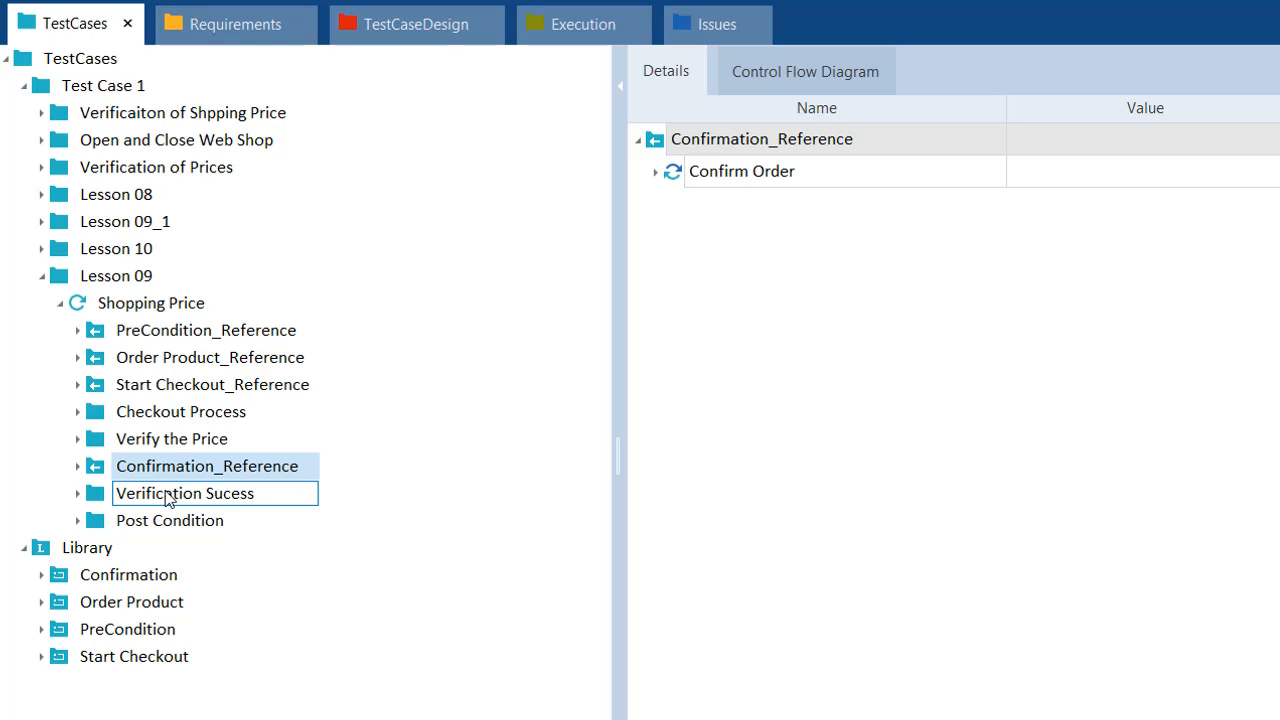
# Step: Move the Verification Sucess and Post Condition folders of the Shopping Price test case into the Library as reusable blocks
pyautogui.click(165, 498)
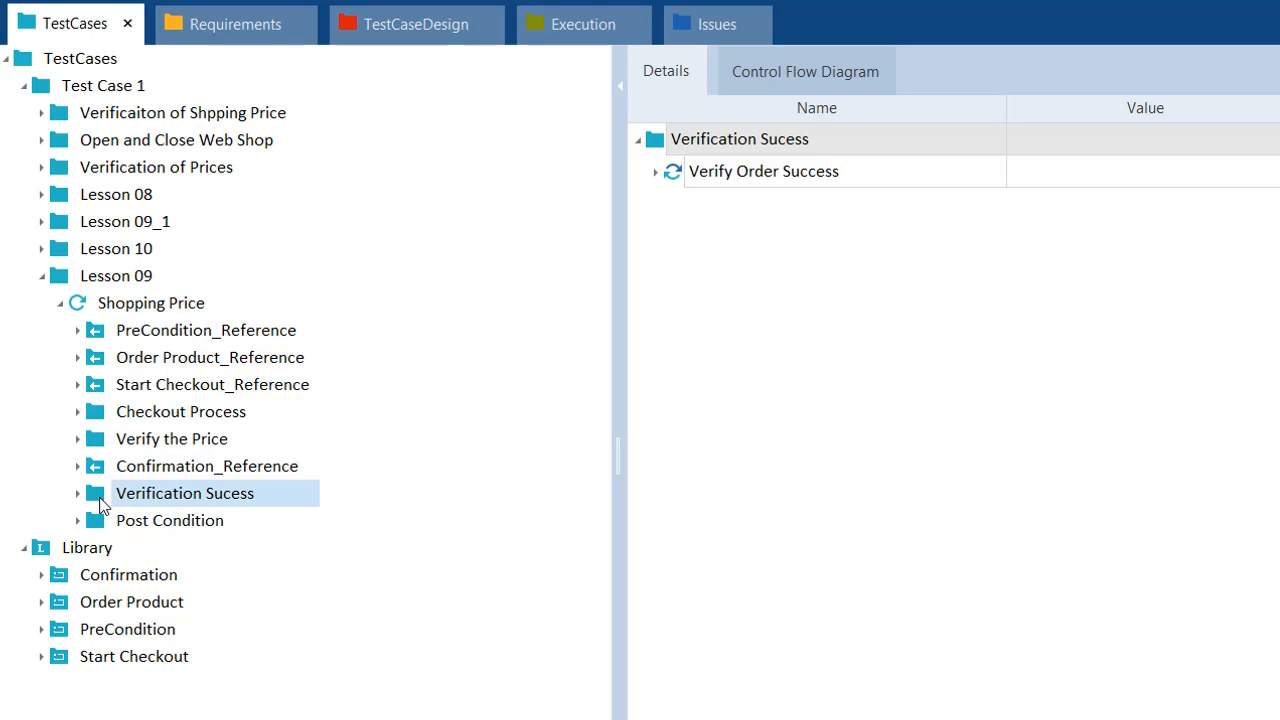
pyautogui.moveTo(100, 506); pyautogui.dragTo(78, 557)
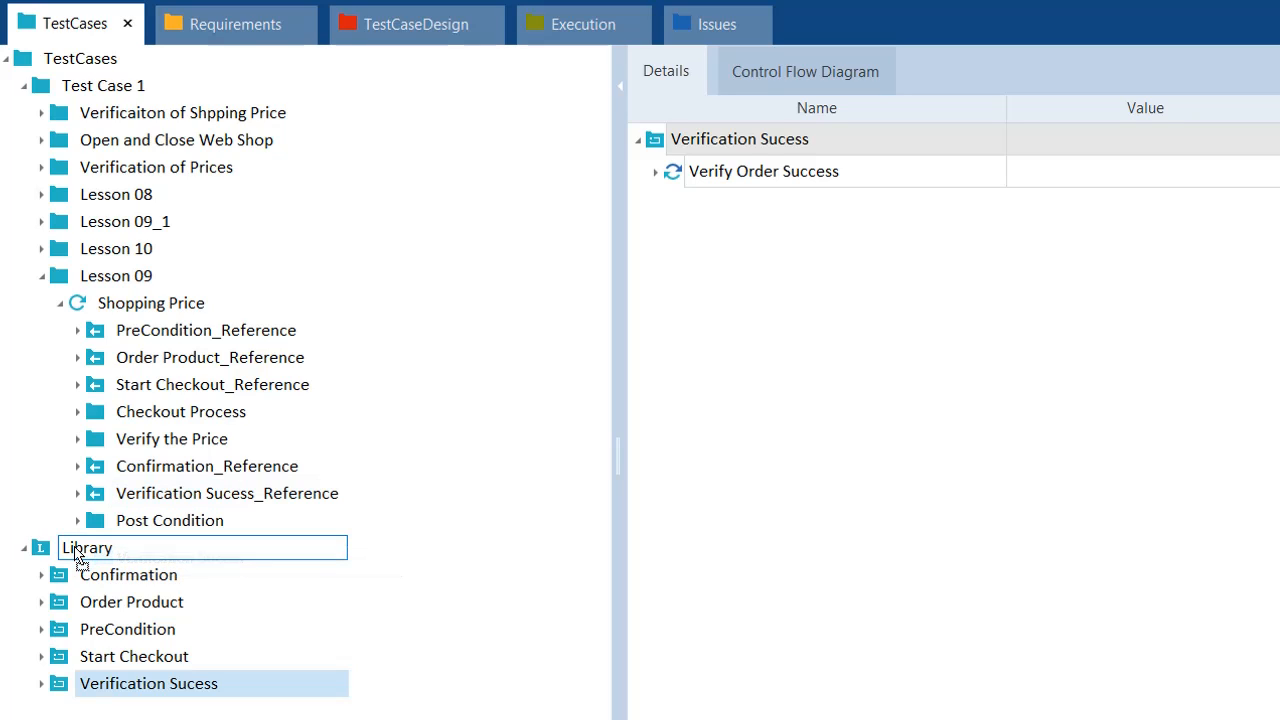
pyautogui.click(141, 528)
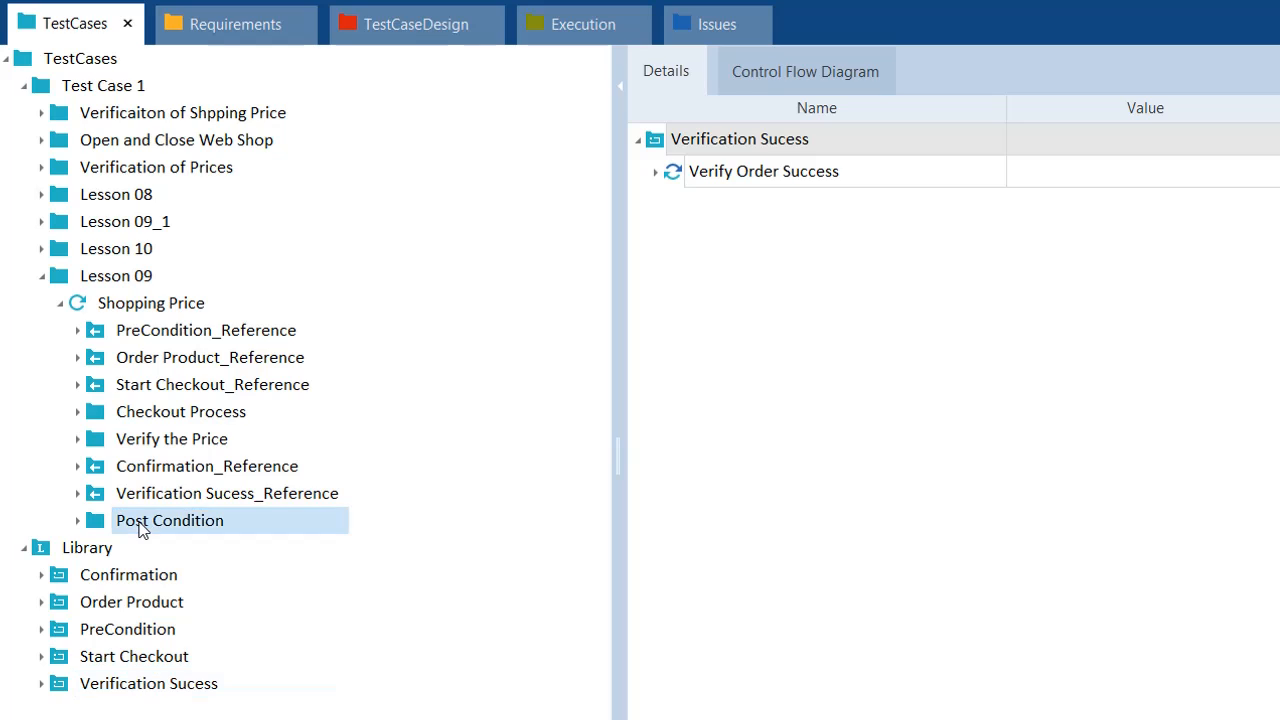
pyautogui.click(79, 521)
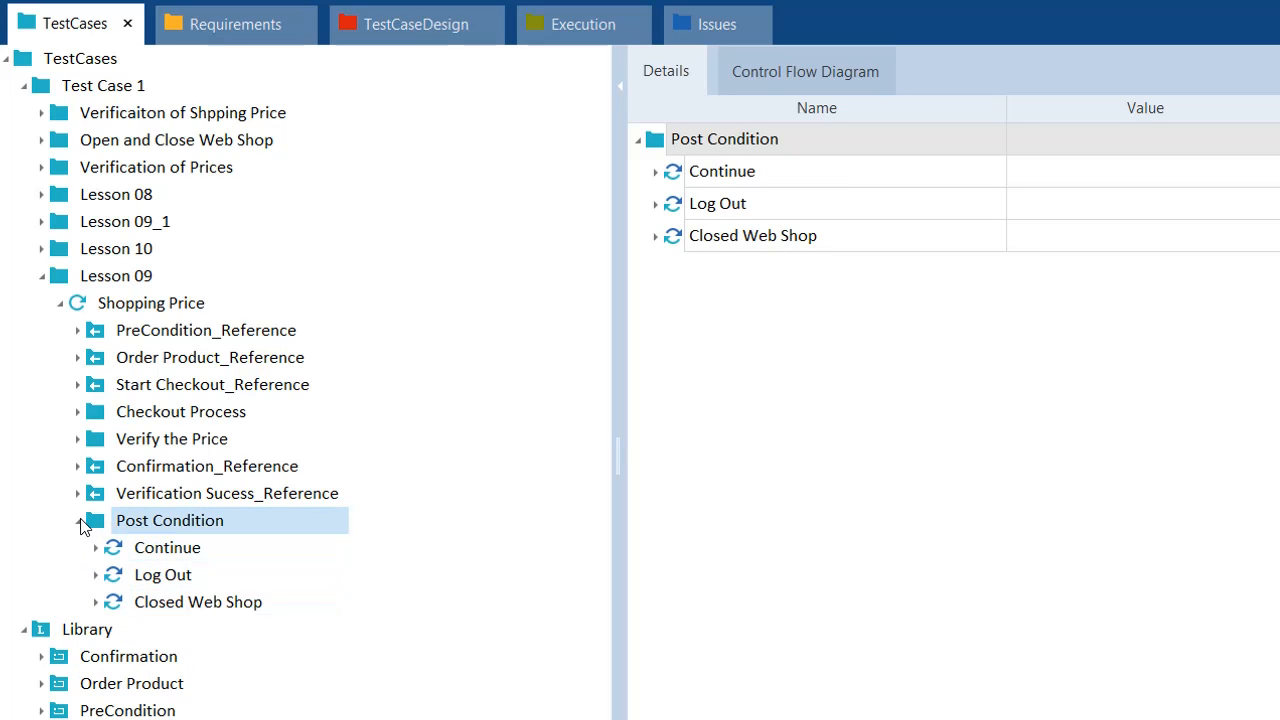
pyautogui.click(81, 521)
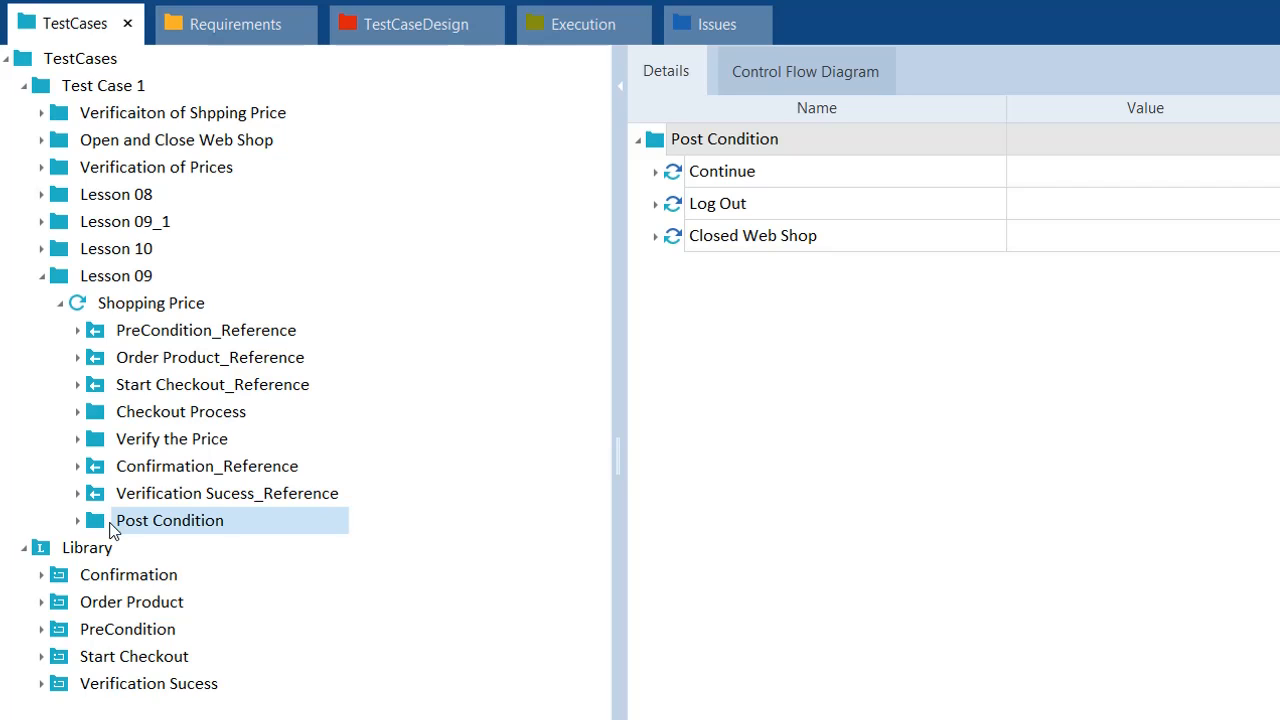
pyautogui.moveTo(106, 525); pyautogui.dragTo(95, 560)
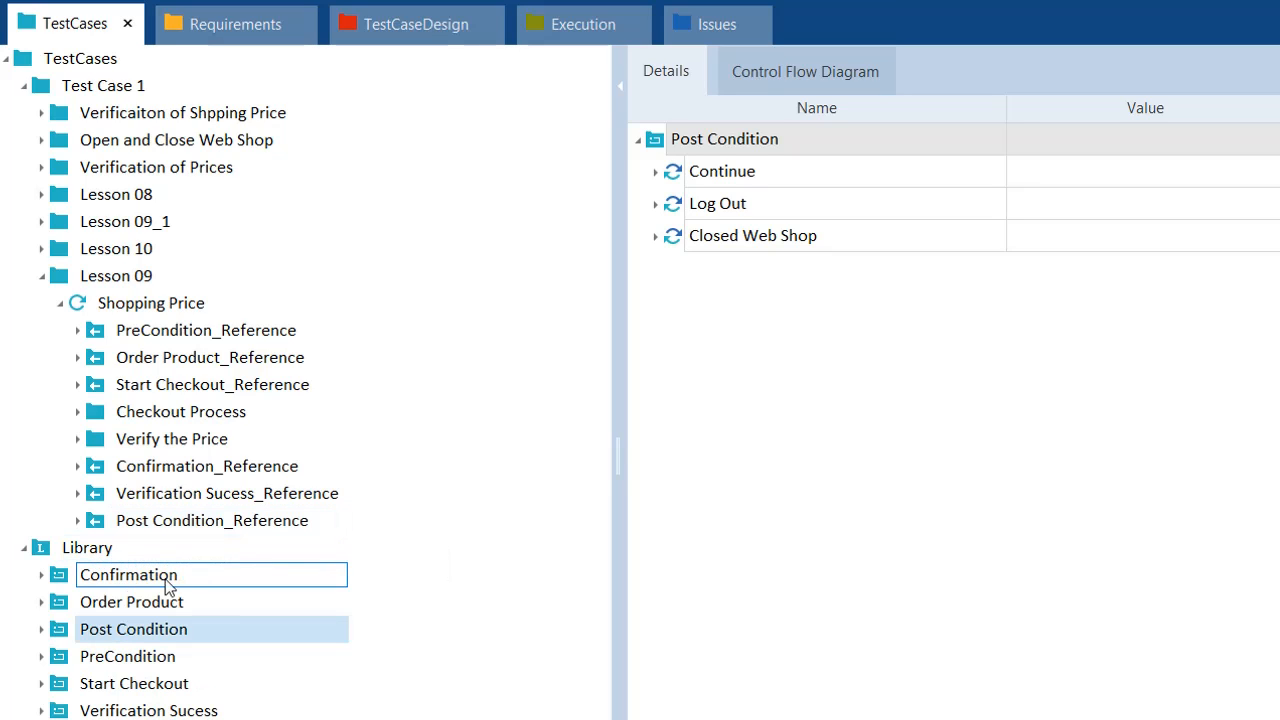
# Step: Examine the reusable blocks collected in the Library, including Confirmation, Order Product and Post Condition, and the test steps they contain
pyautogui.click(138, 580)
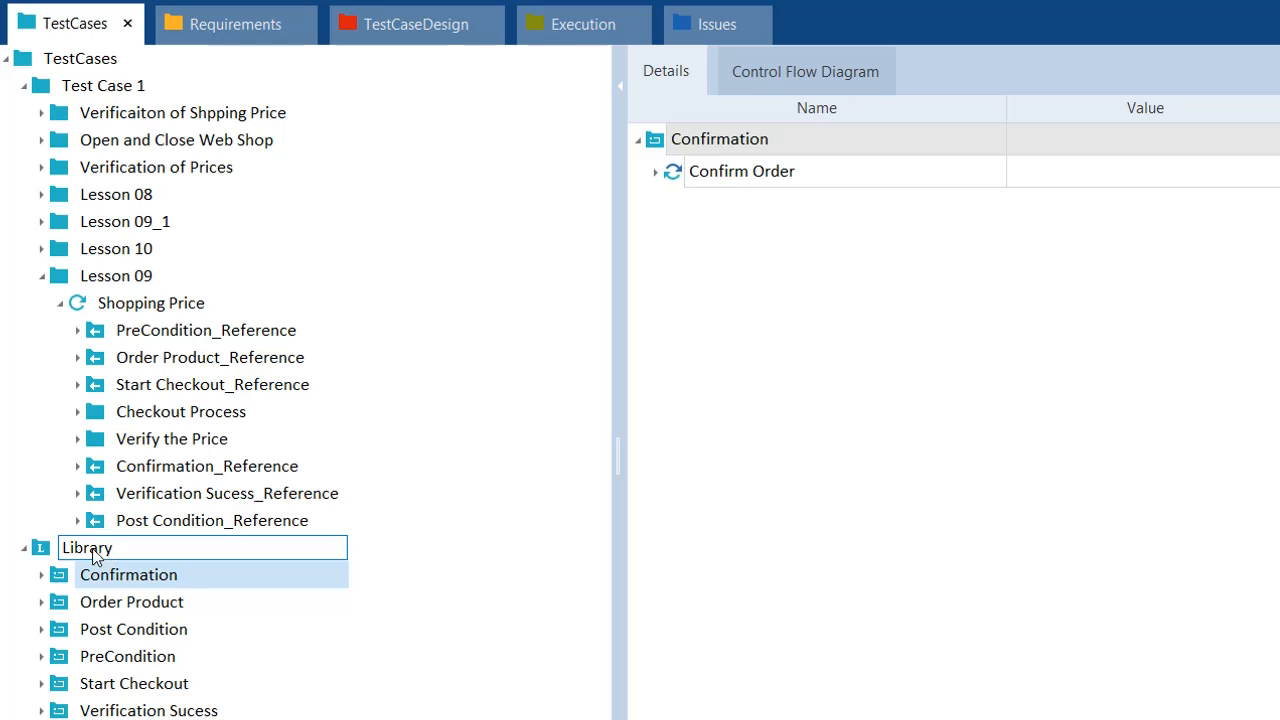
pyautogui.click(95, 548)
pyautogui.click(138, 580)
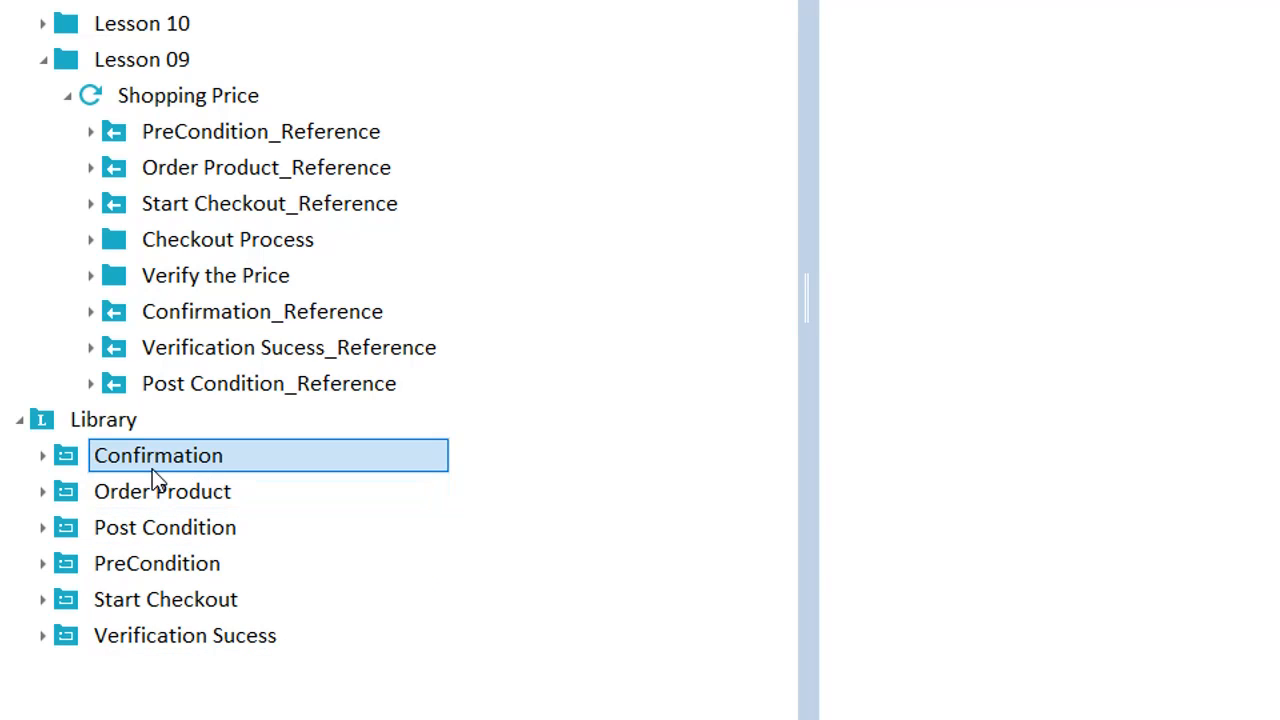
pyautogui.click(112, 432)
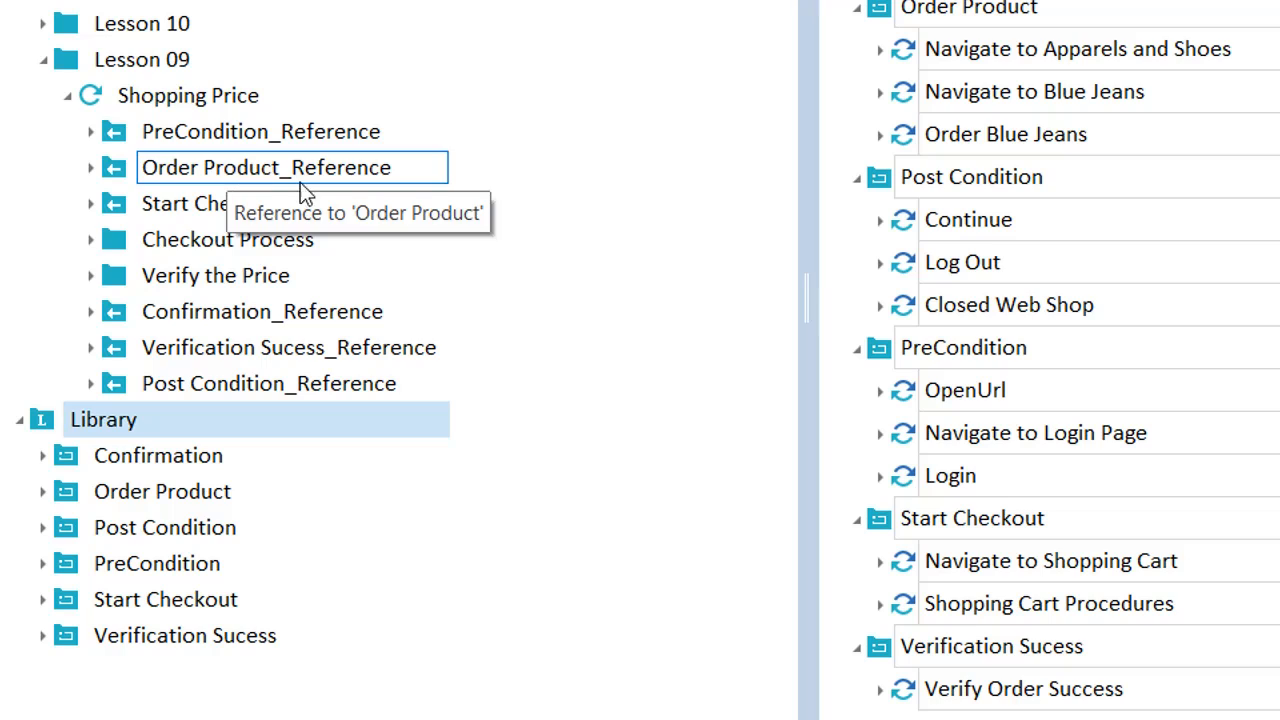
pyautogui.click(121, 469)
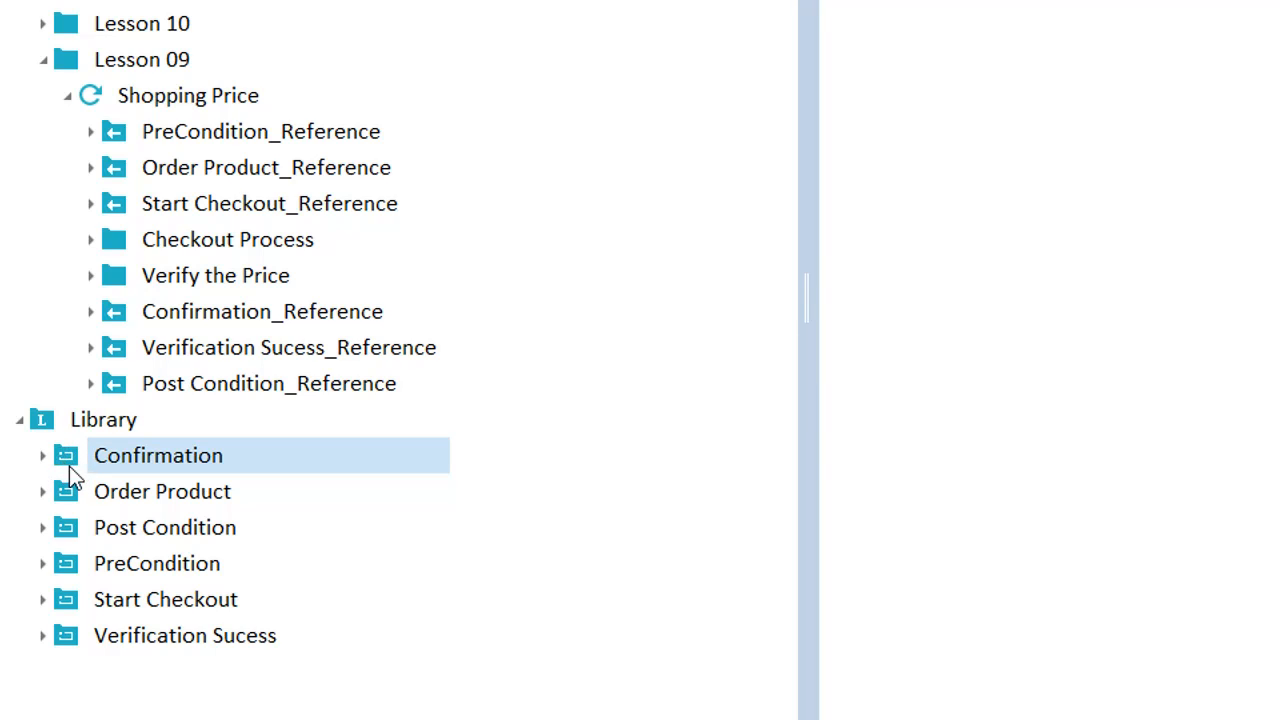
pyautogui.click(75, 509)
pyautogui.click(132, 530)
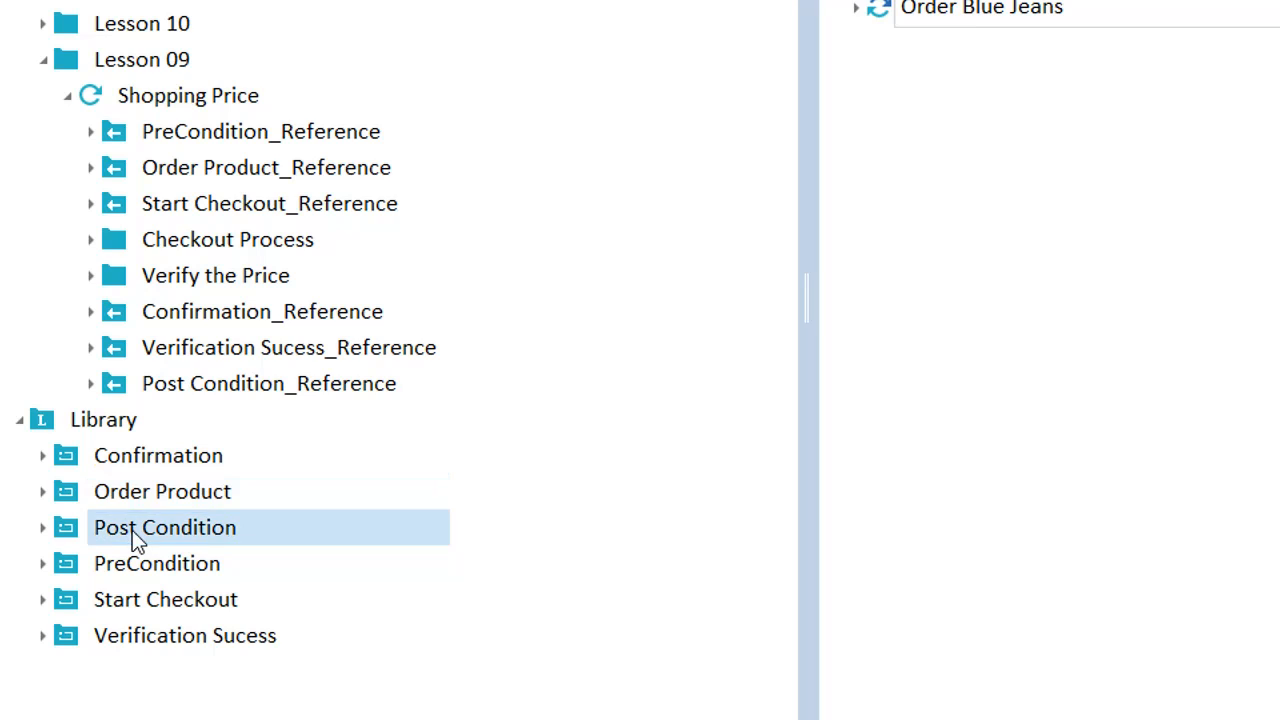
# Step: Compare the Start Checkout and Order Product references in Shopping Price with its remaining Checkout Process and Verify the Price folders
pyautogui.click(216, 210)
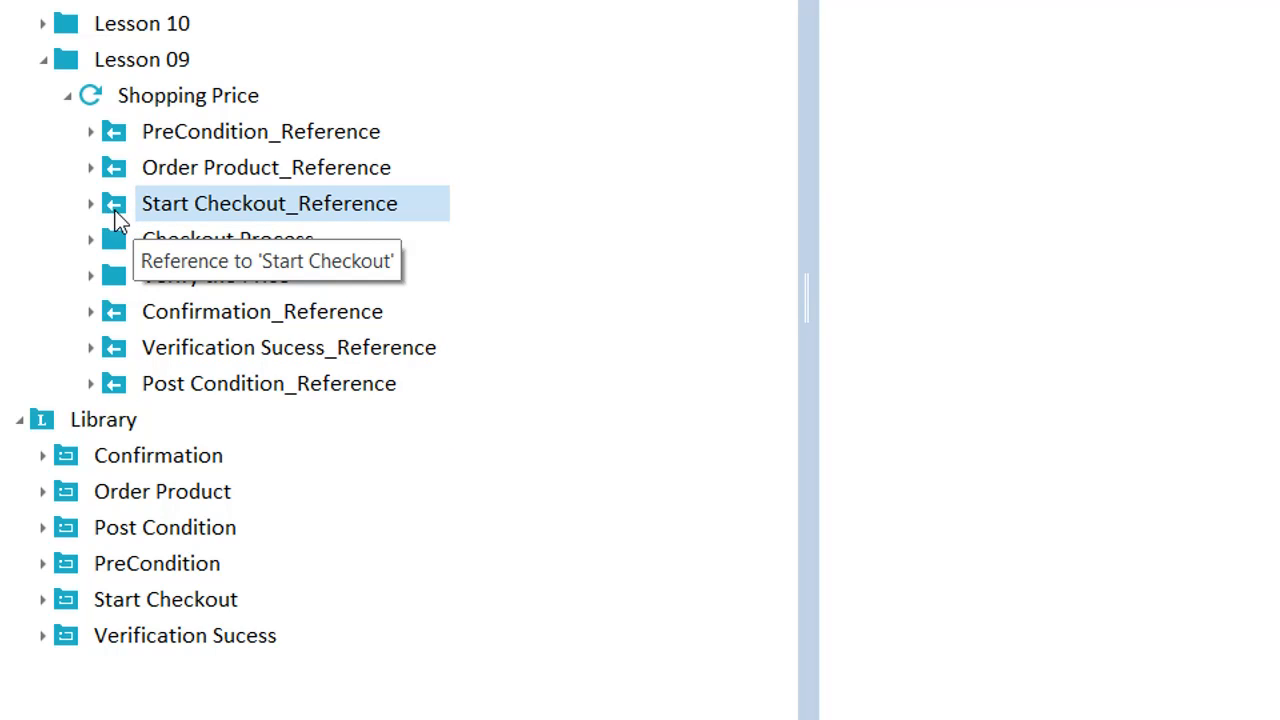
pyautogui.click(140, 169)
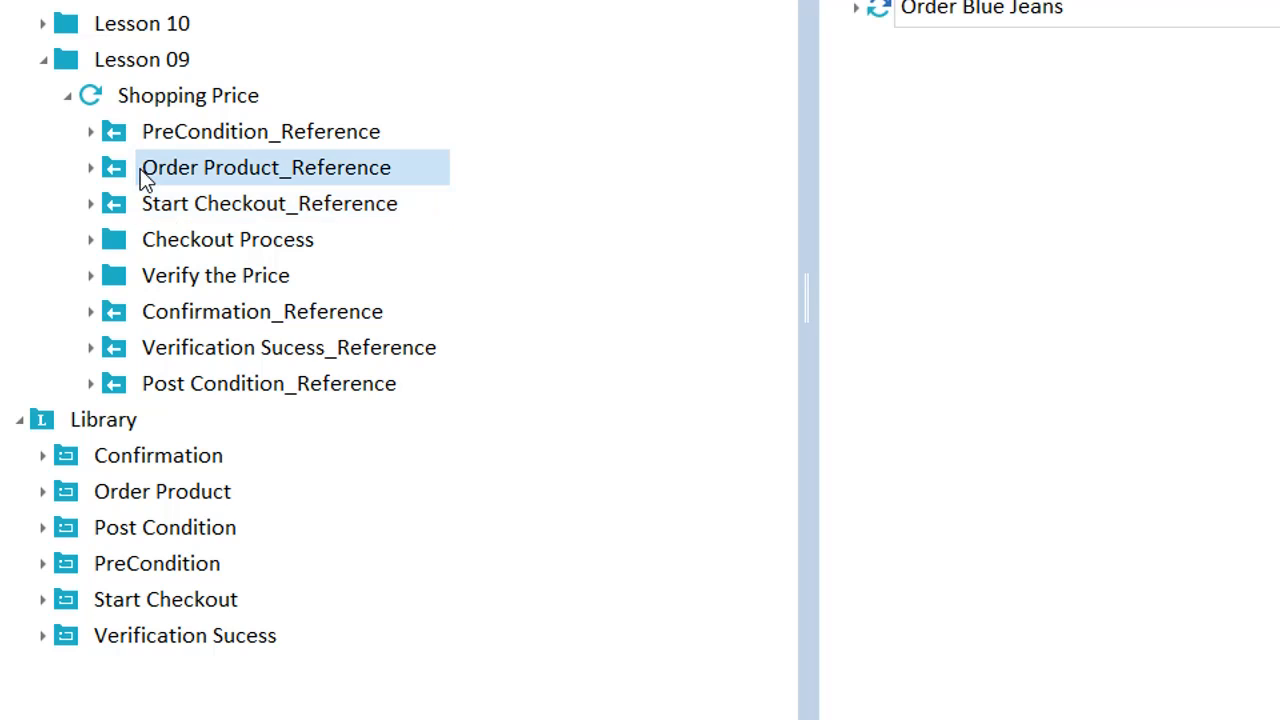
pyautogui.click(212, 245)
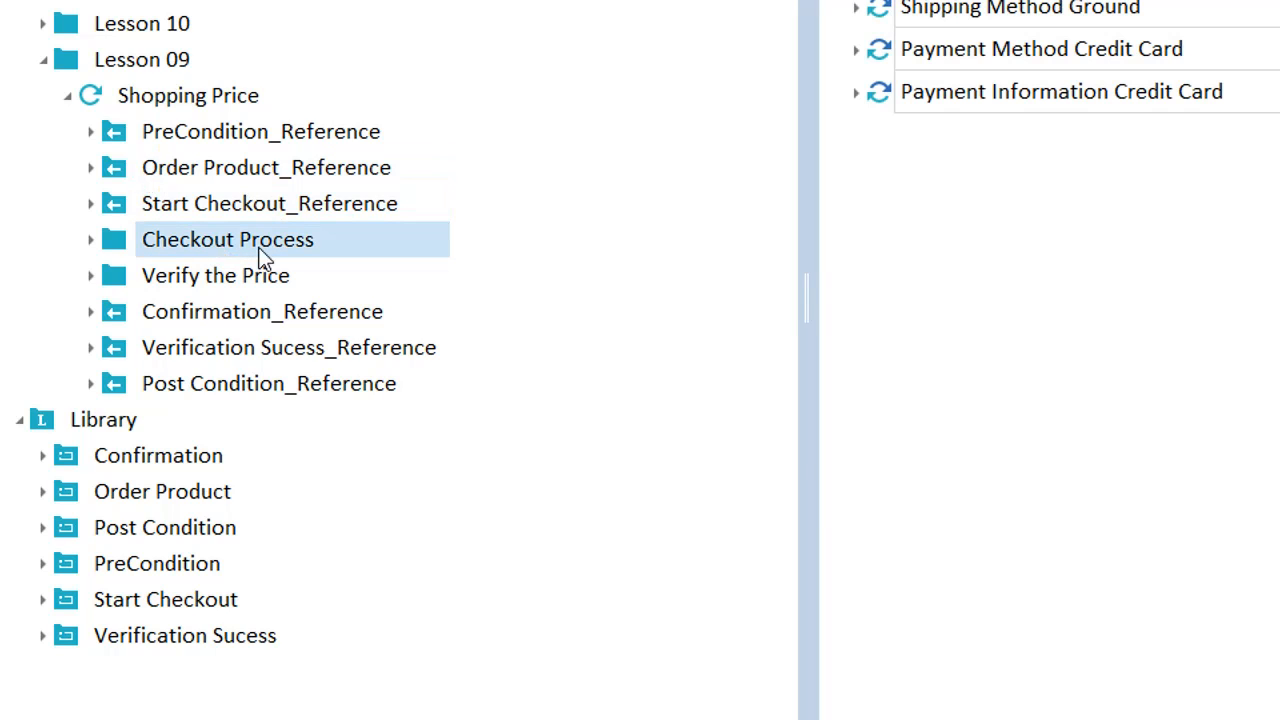
pyautogui.click(243, 282)
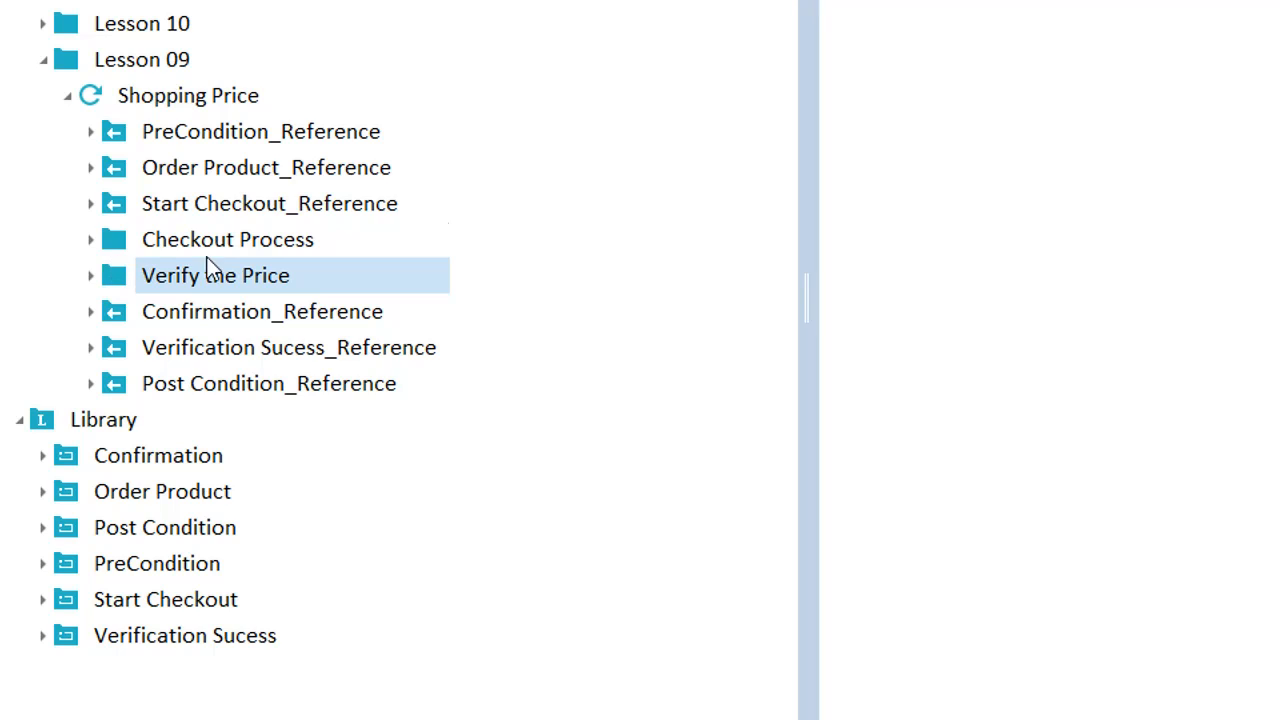
pyautogui.click(236, 256)
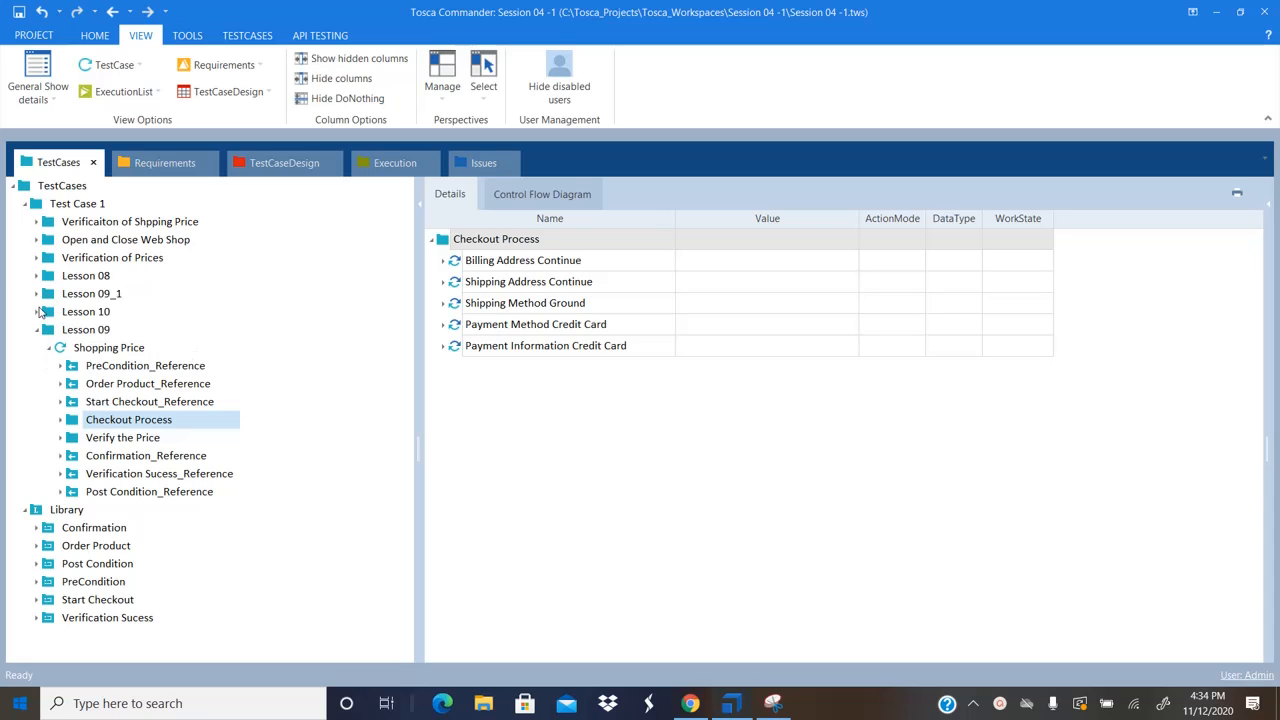
# Step: Collapse the Test Case 1 and Library folders, and create a folder named Test Case 2 under TestCases
pyautogui.click(37, 330)
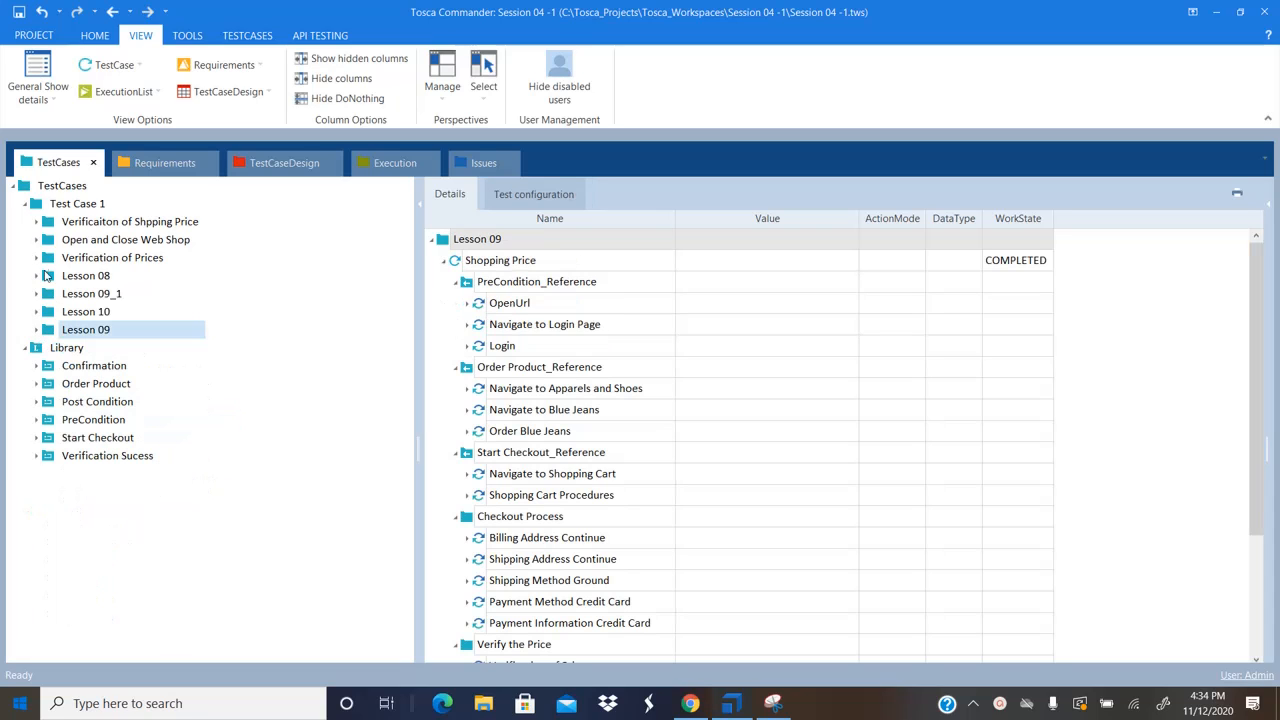
pyautogui.click(26, 204)
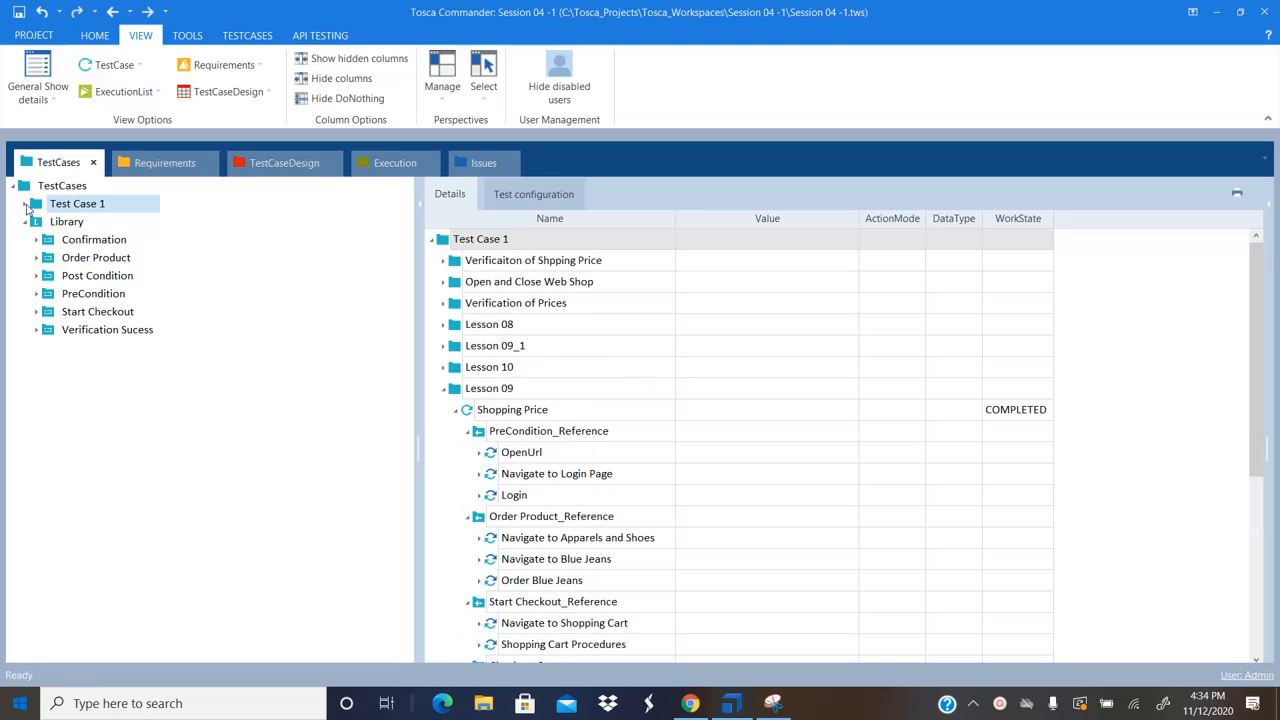
pyautogui.click(26, 222)
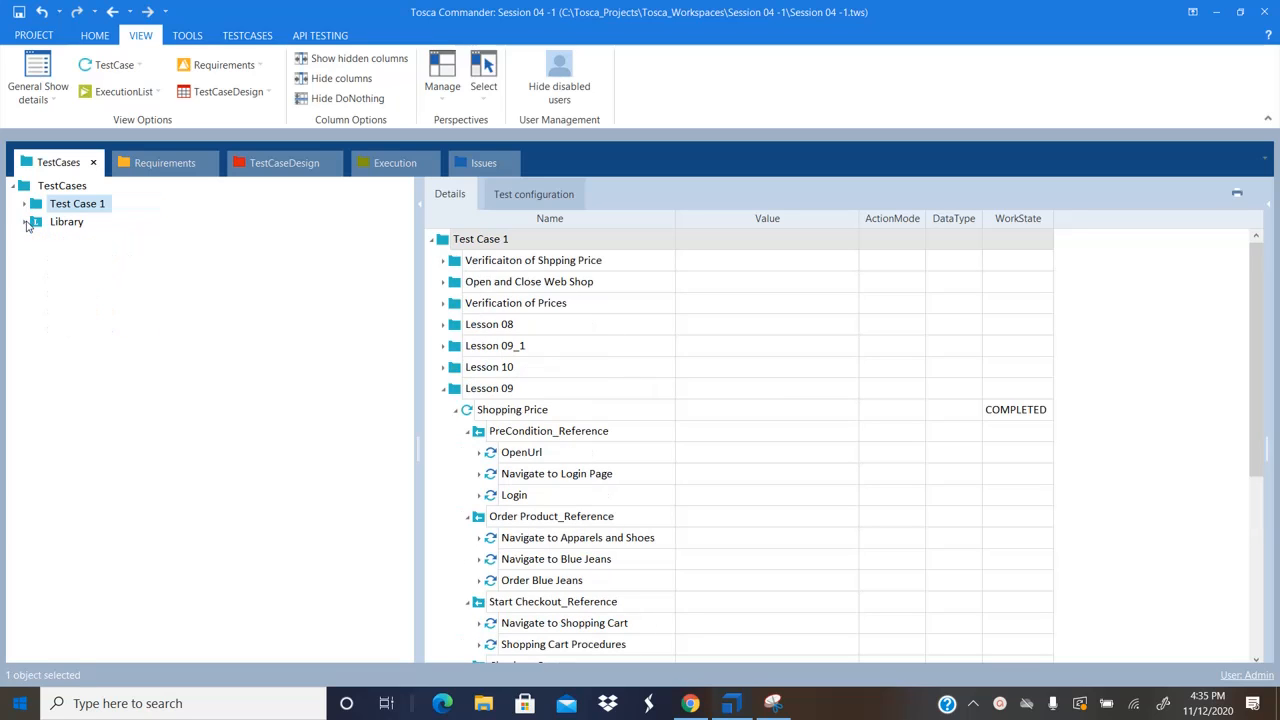
pyautogui.click(106, 204)
pyautogui.click(79, 188)
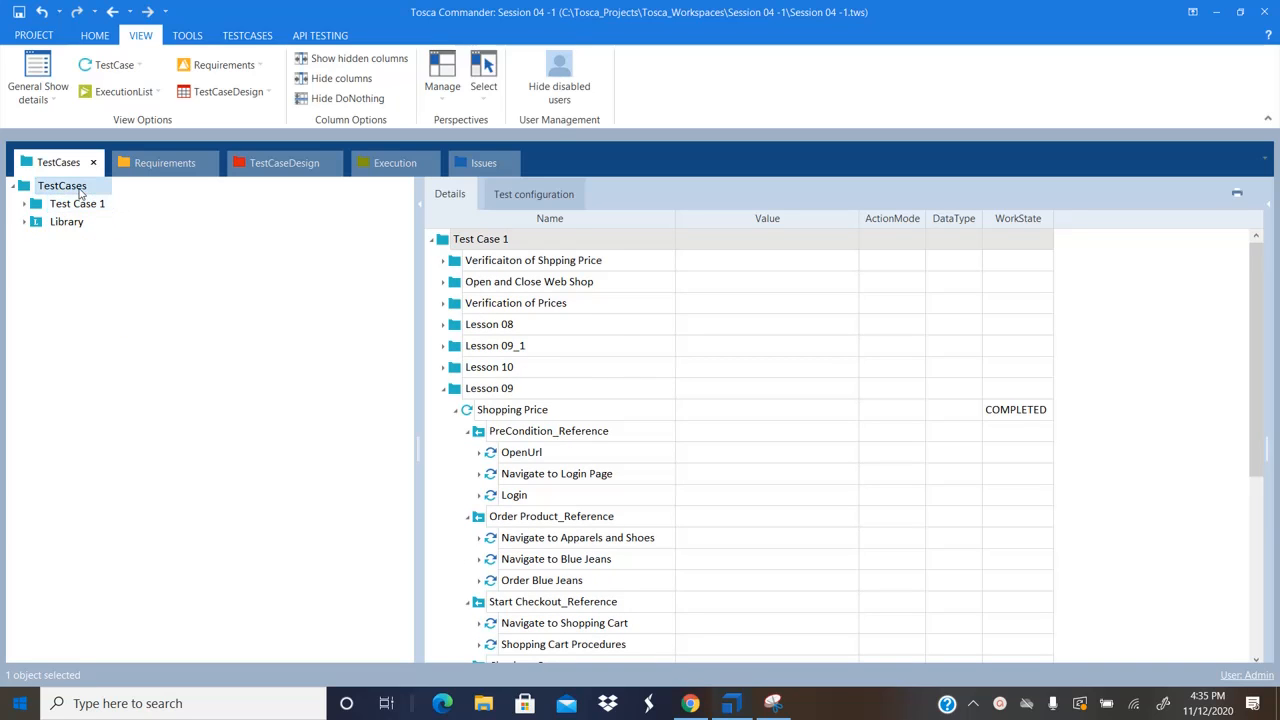
pyautogui.rightClick(80, 190)
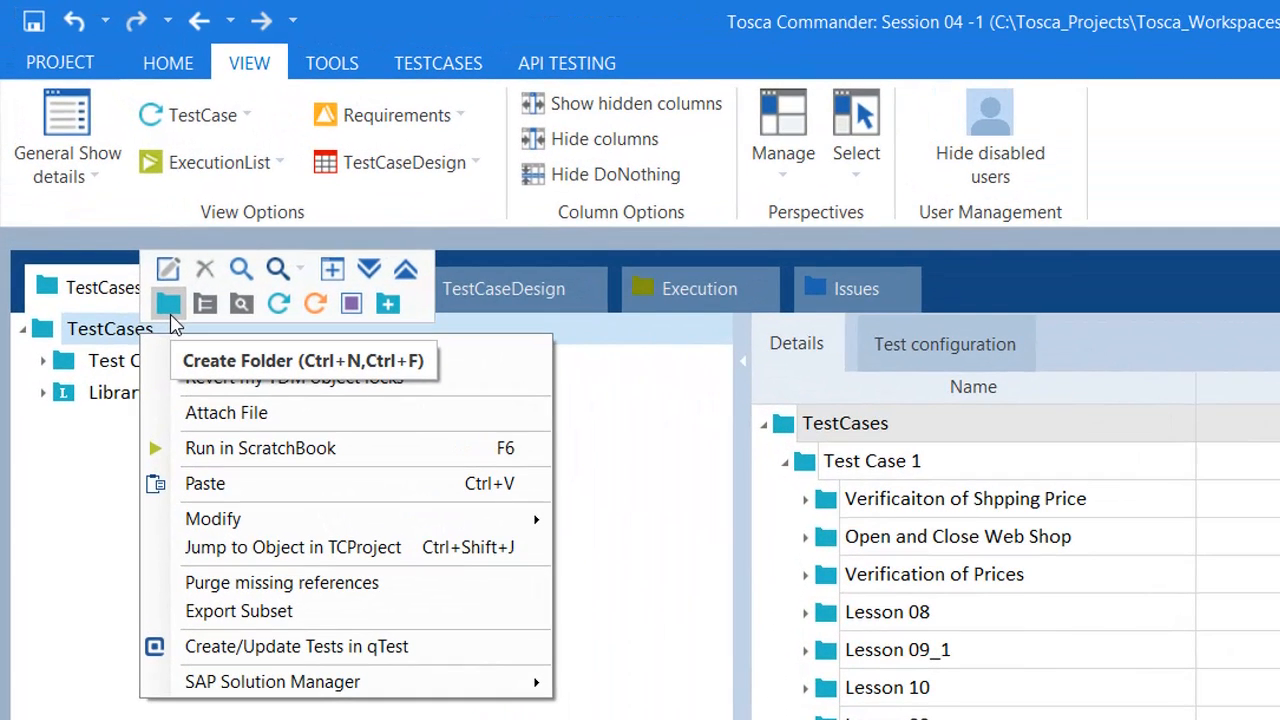
pyautogui.click(170, 304)
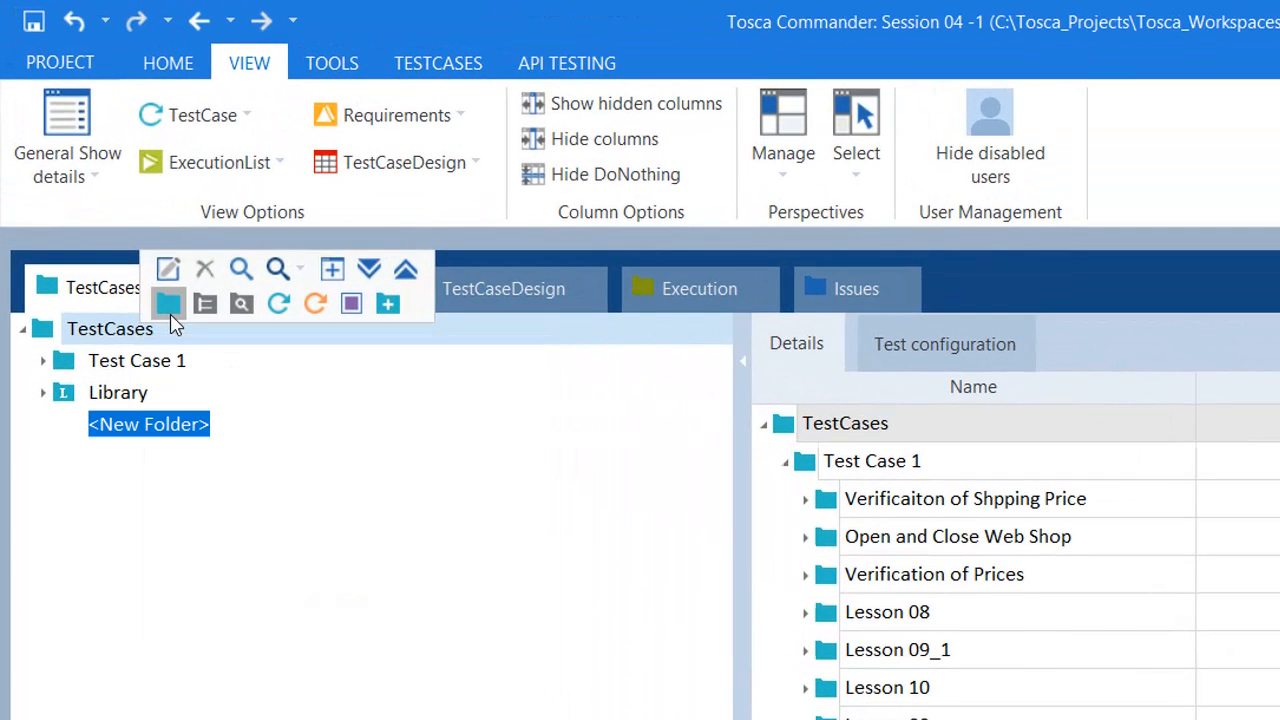
pyautogui.write('Test Case 2')
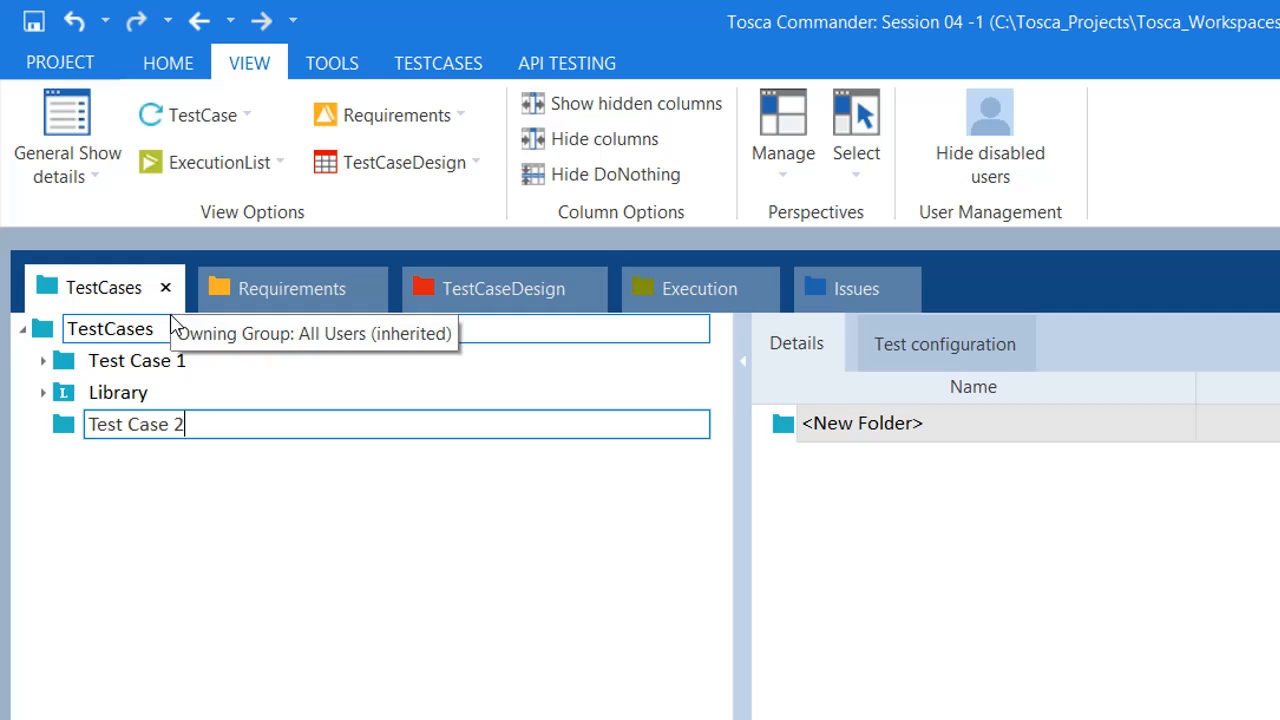
pyautogui.press('Return')
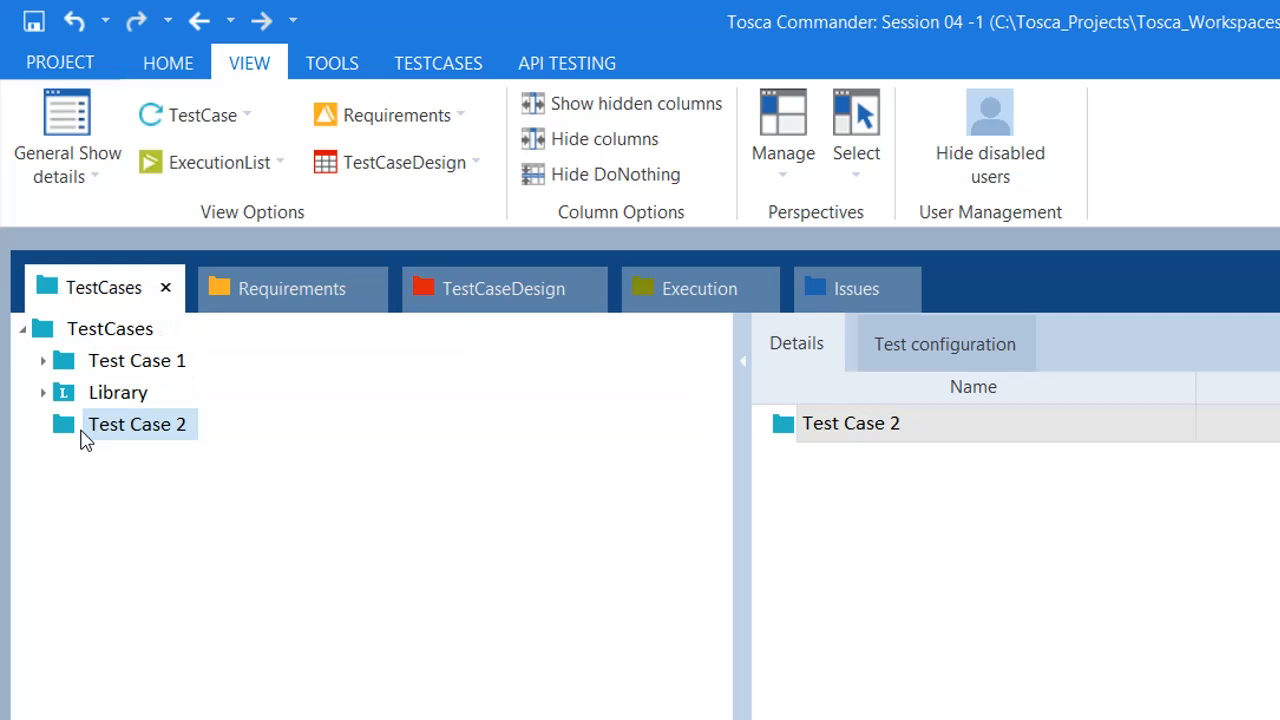
# Step: Create a subfolder named 10 Reusable TestStep Blocks inside the Test Case 2 folder
pyautogui.rightClick(95, 430)
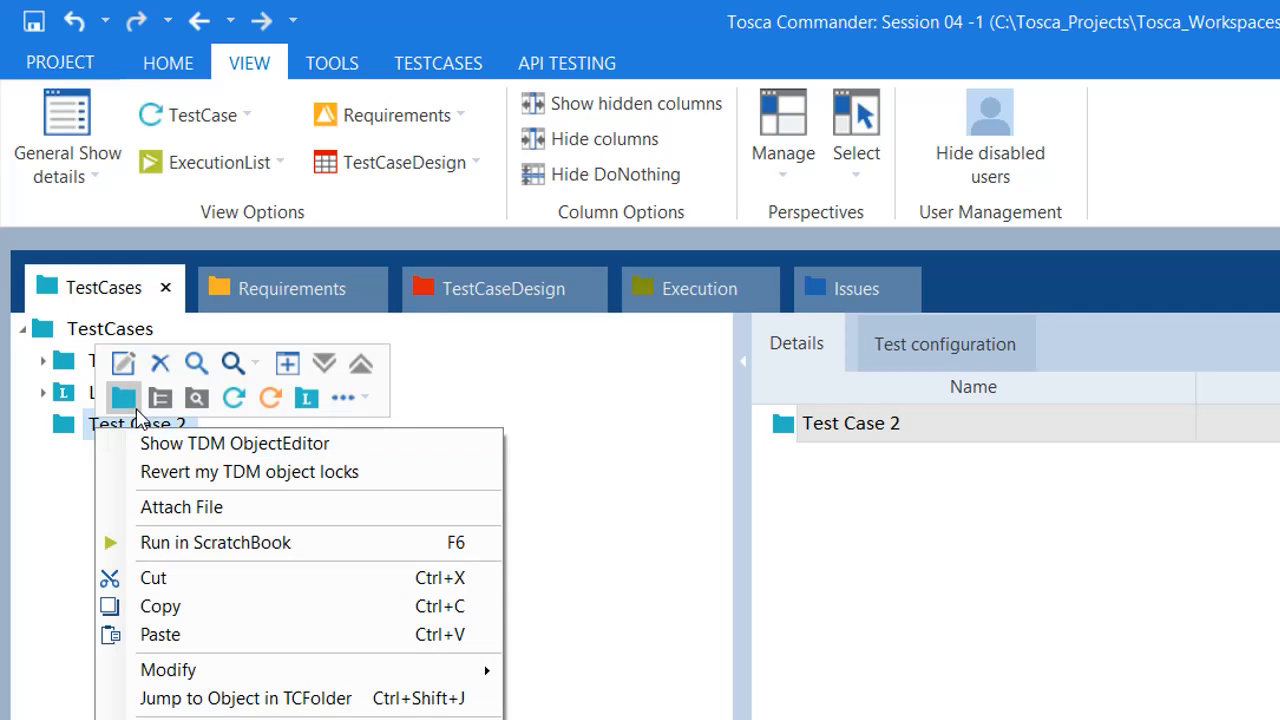
pyautogui.click(128, 402)
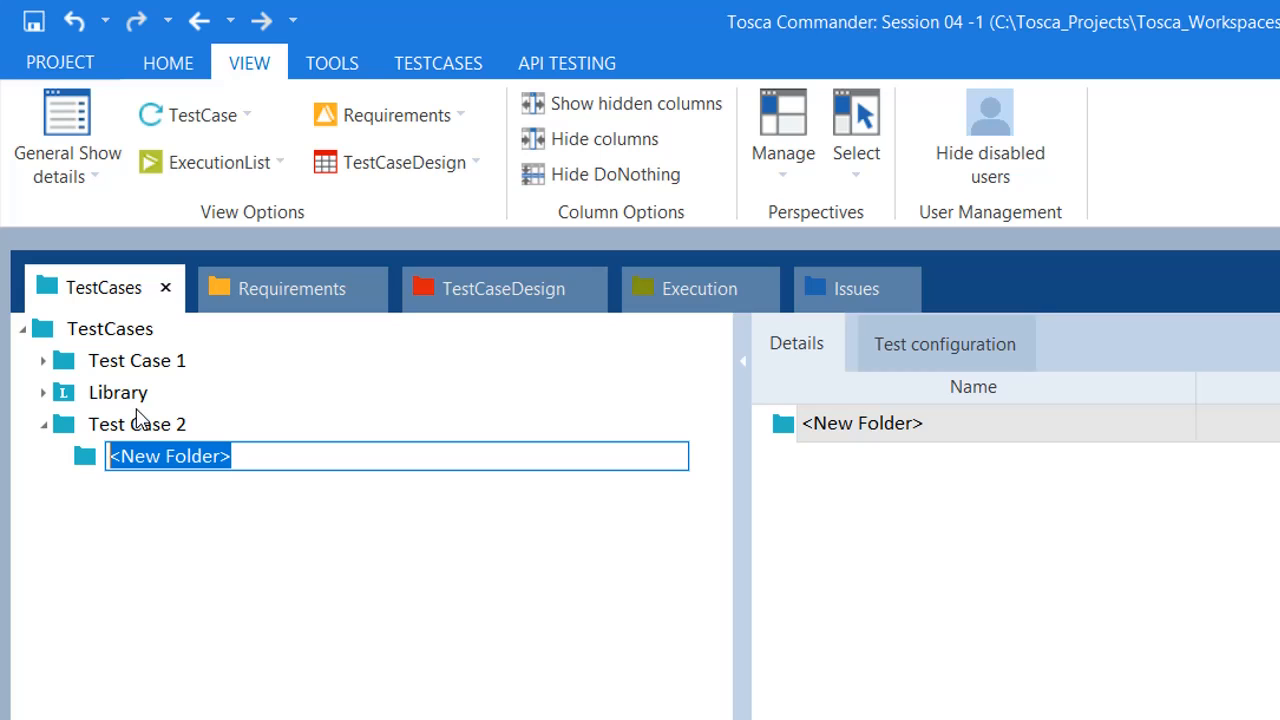
pyautogui.write('10')
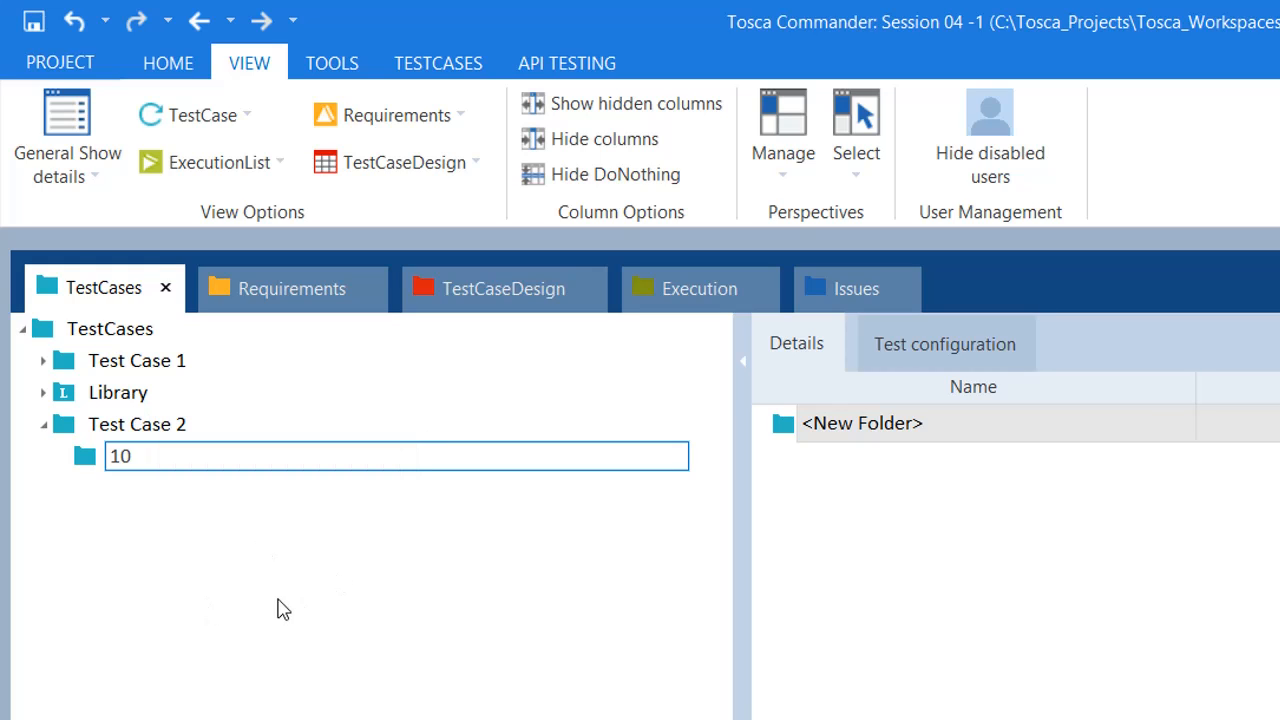
pyautogui.write(' C')
pyautogui.press('BackSpace')
pyautogui.write('Reusable Te')
pyautogui.press('BackSpace')
pyautogui.write('estStep')
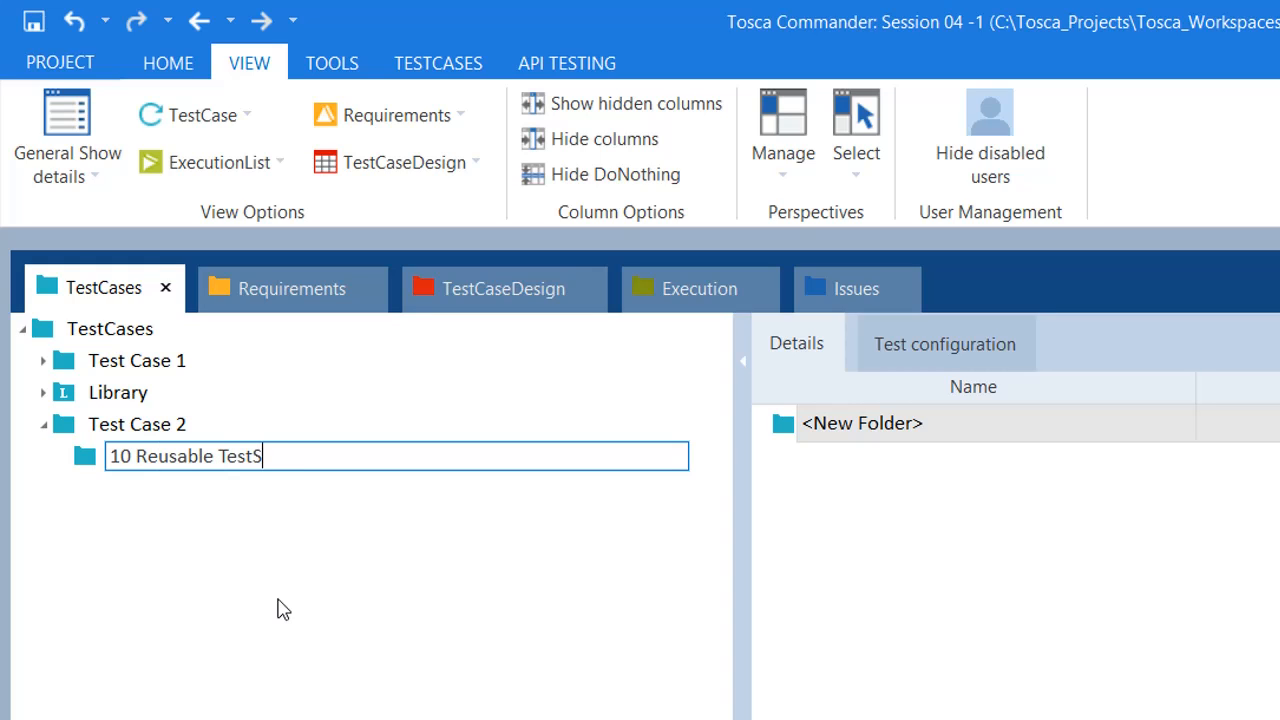
pyautogui.write('ocks')
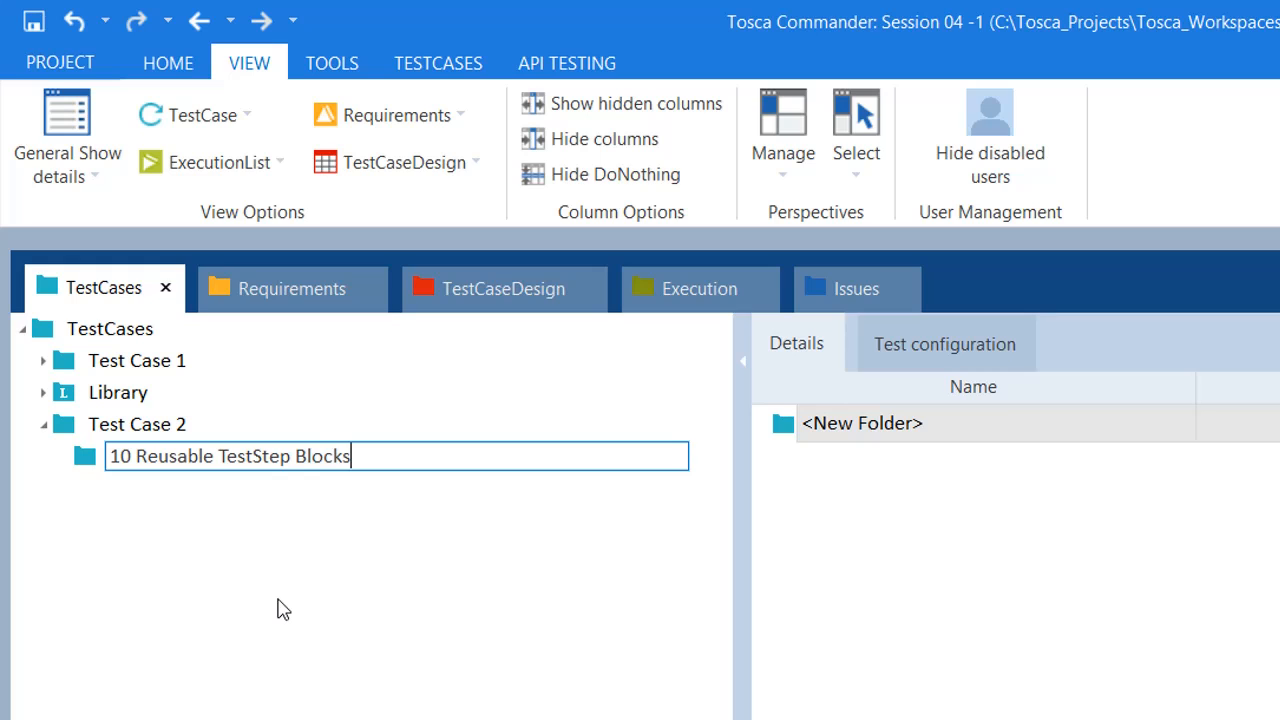
pyautogui.press('Return')
# Step: Create a test case named Payment Process in the 10 Reusable TestStep Blocks folder
pyautogui.click(125, 468)
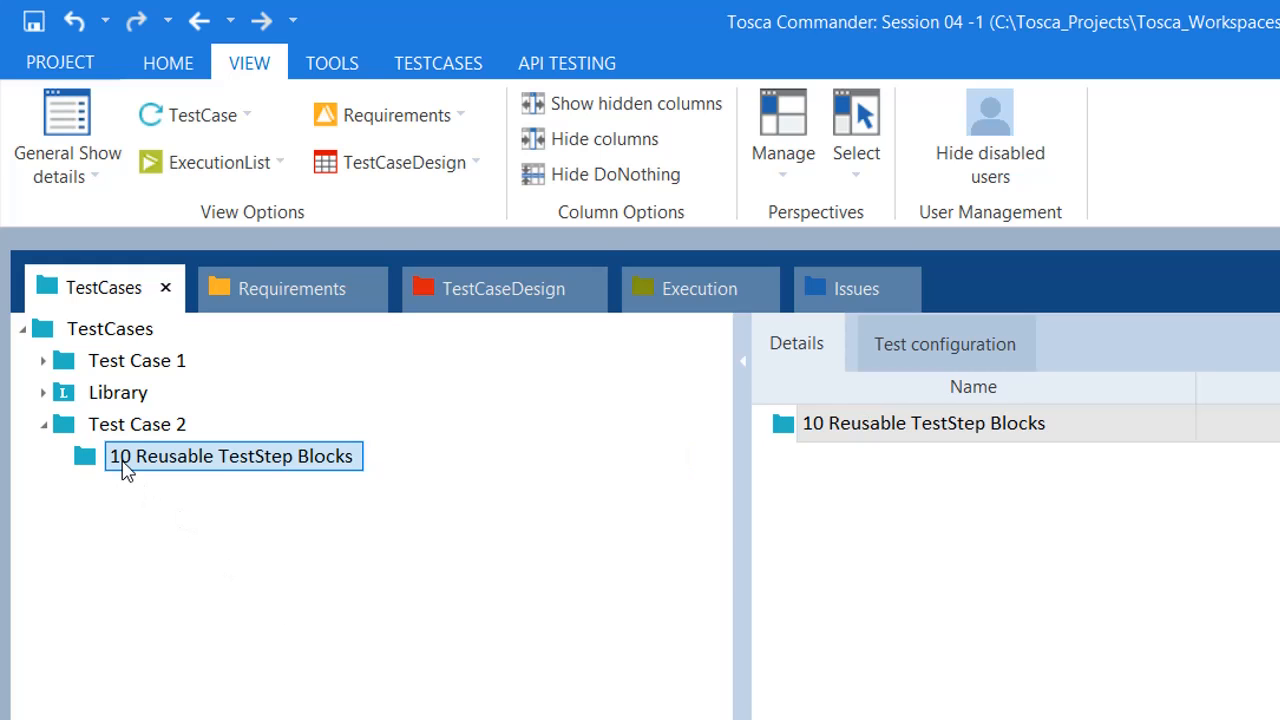
pyautogui.rightClick(125, 468)
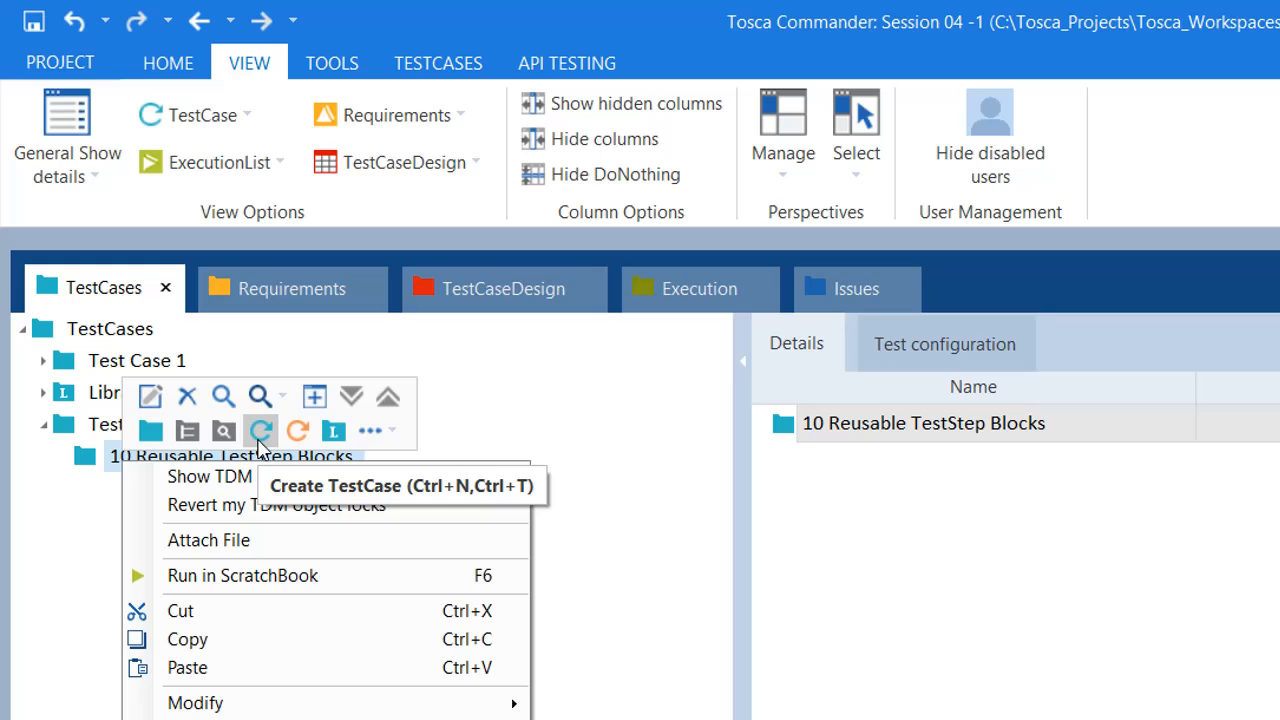
pyautogui.click(262, 440)
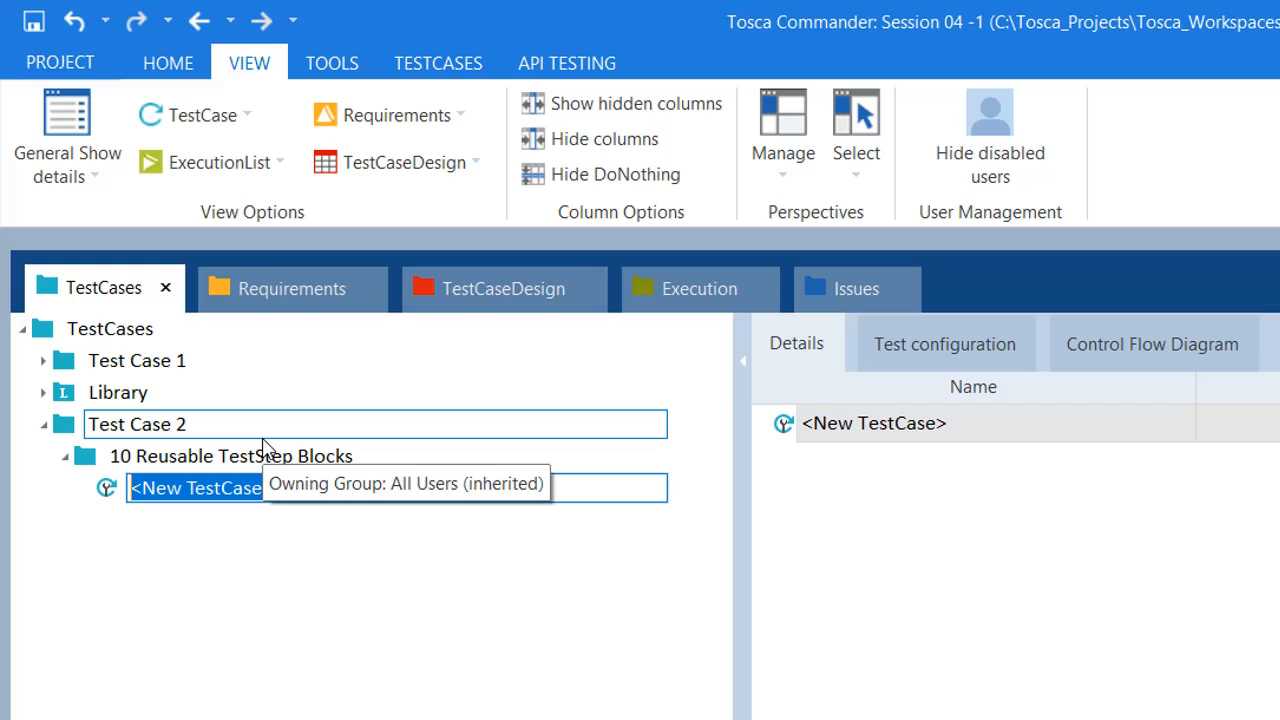
pyautogui.write('Pay')
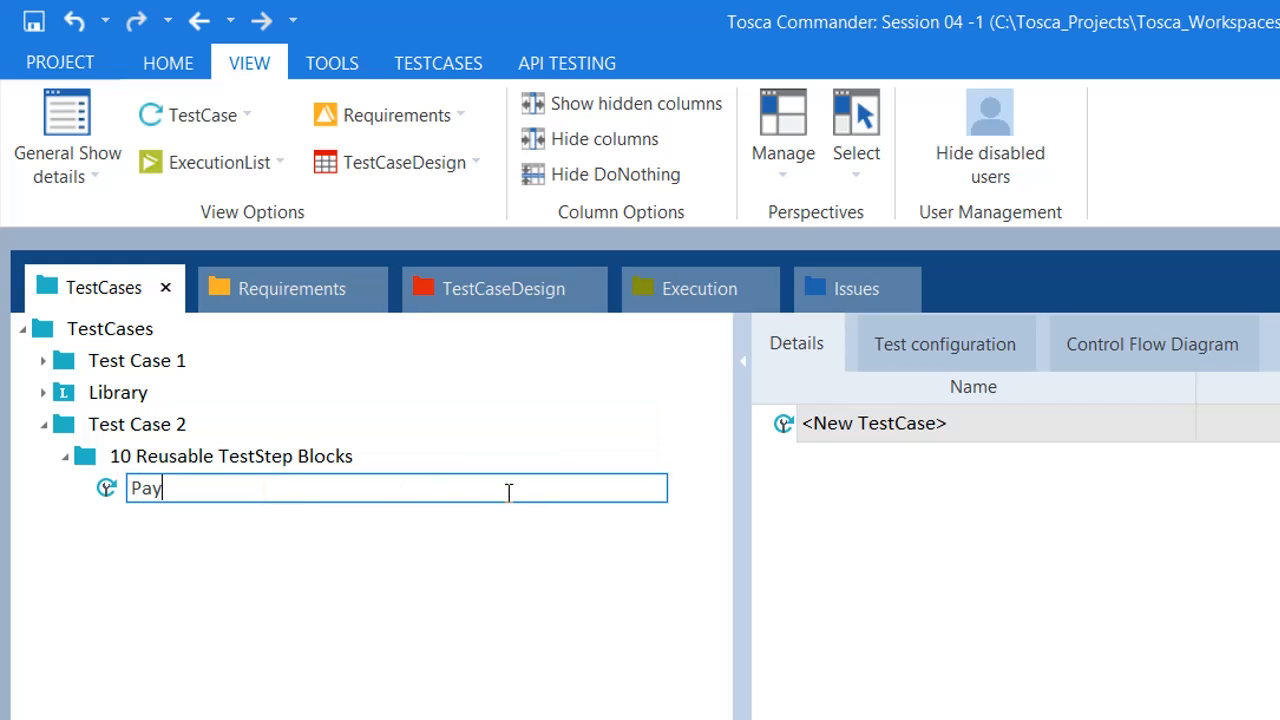
pyautogui.write('ment Process')
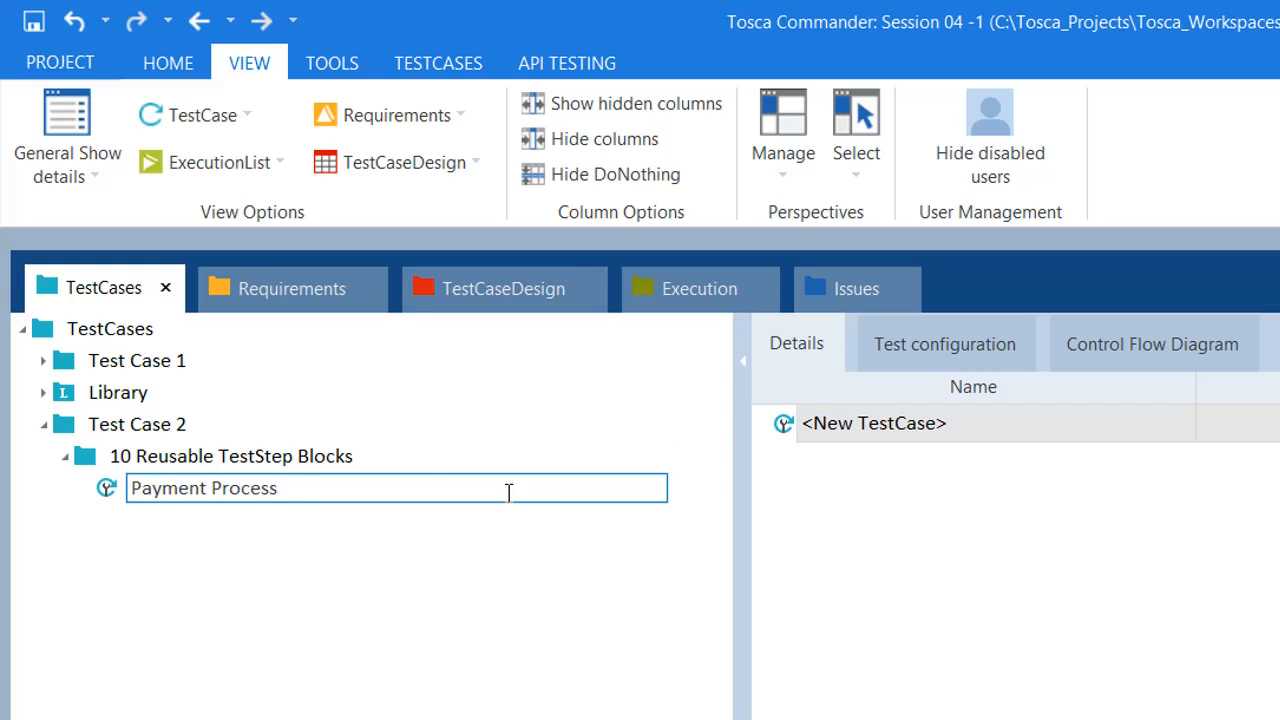
pyautogui.press('Return')
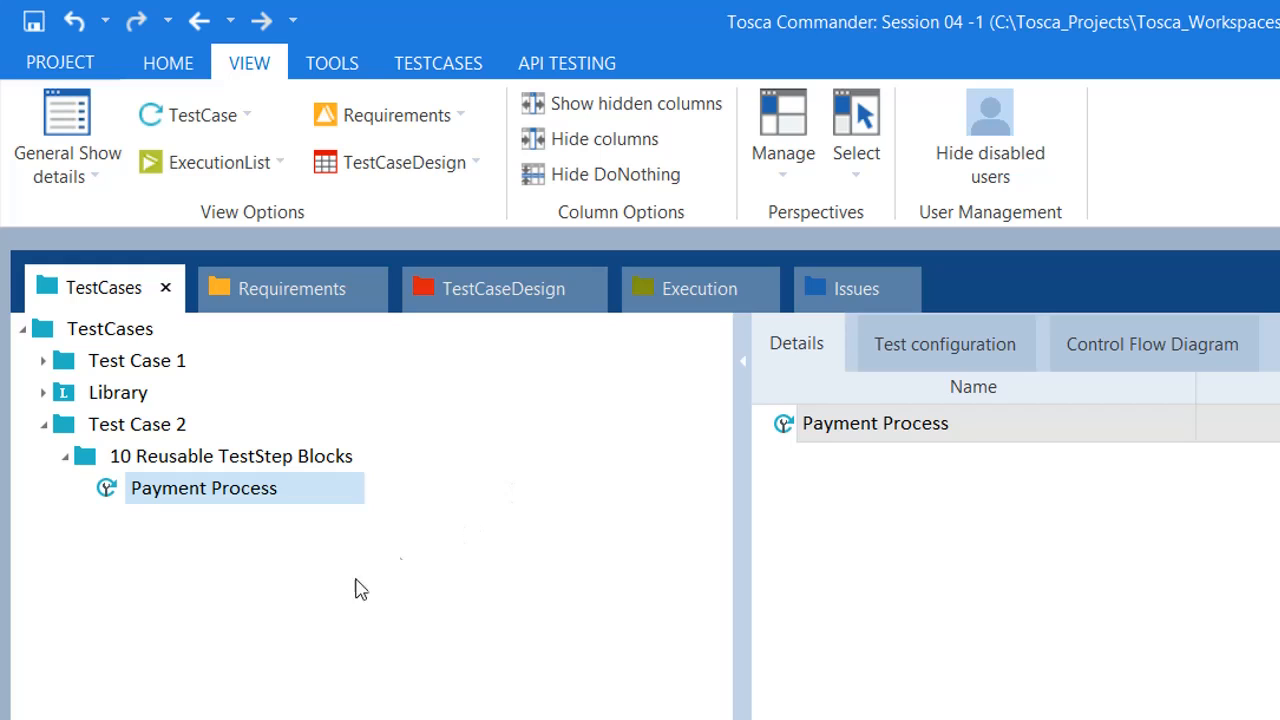
# Step: Expand the Library and add its PreCondition block to the Payment Process test case as a reference
pyautogui.click(45, 393)
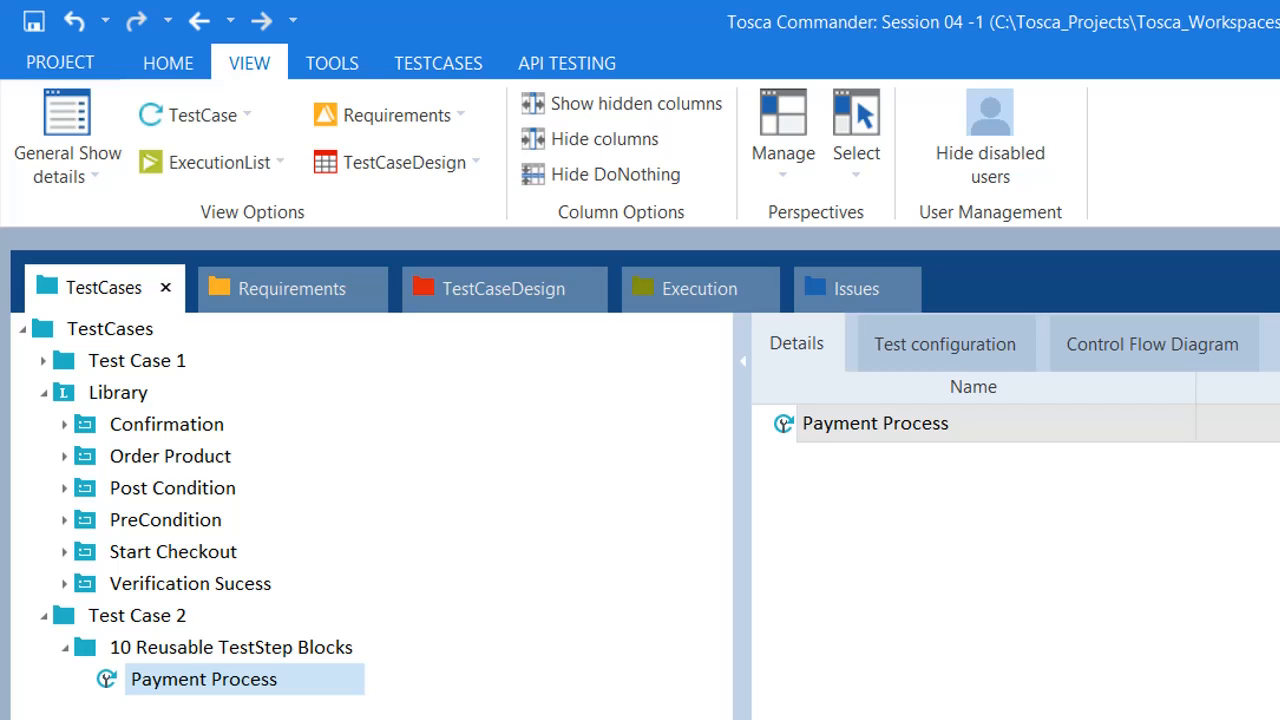
pyautogui.click(151, 621)
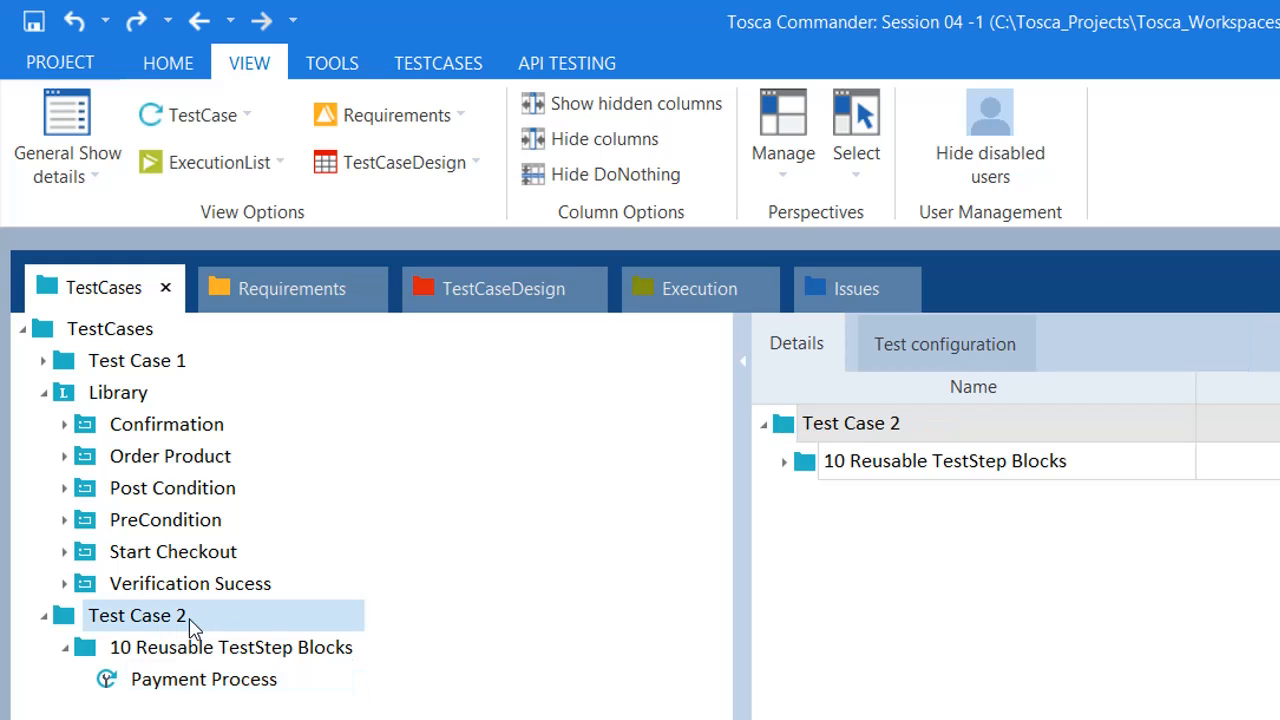
pyautogui.click(204, 681)
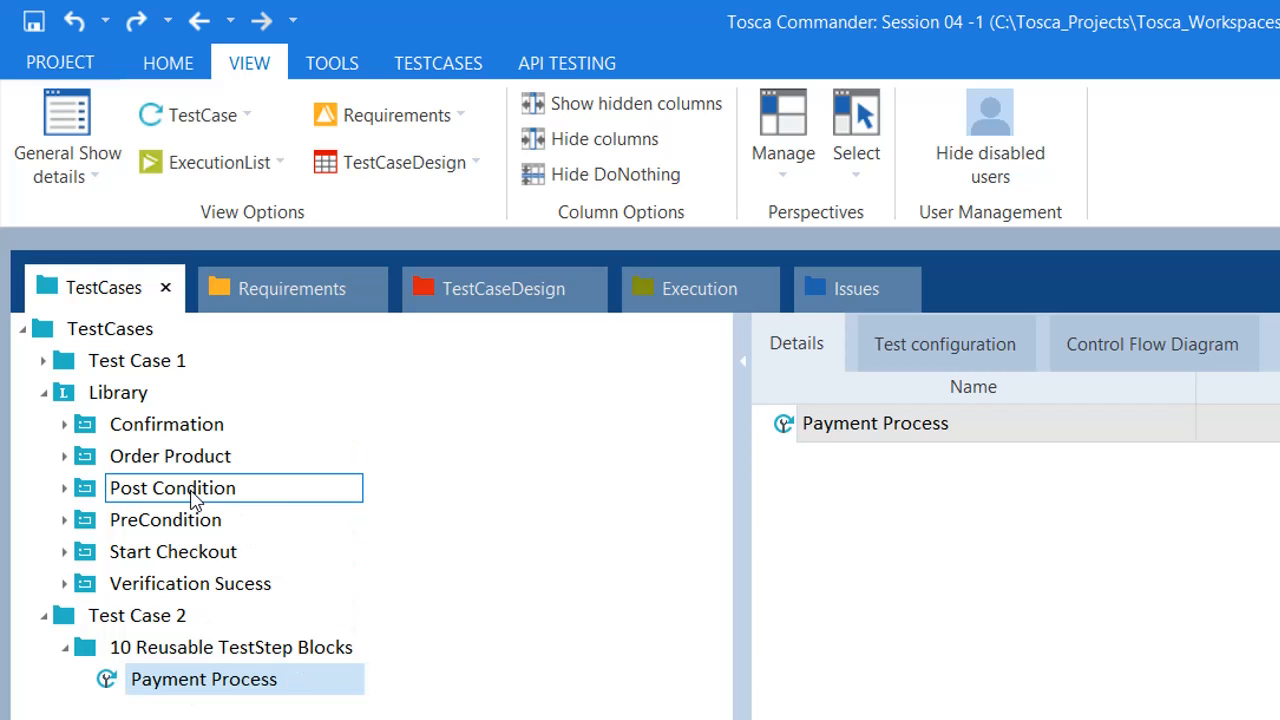
pyautogui.click(186, 525)
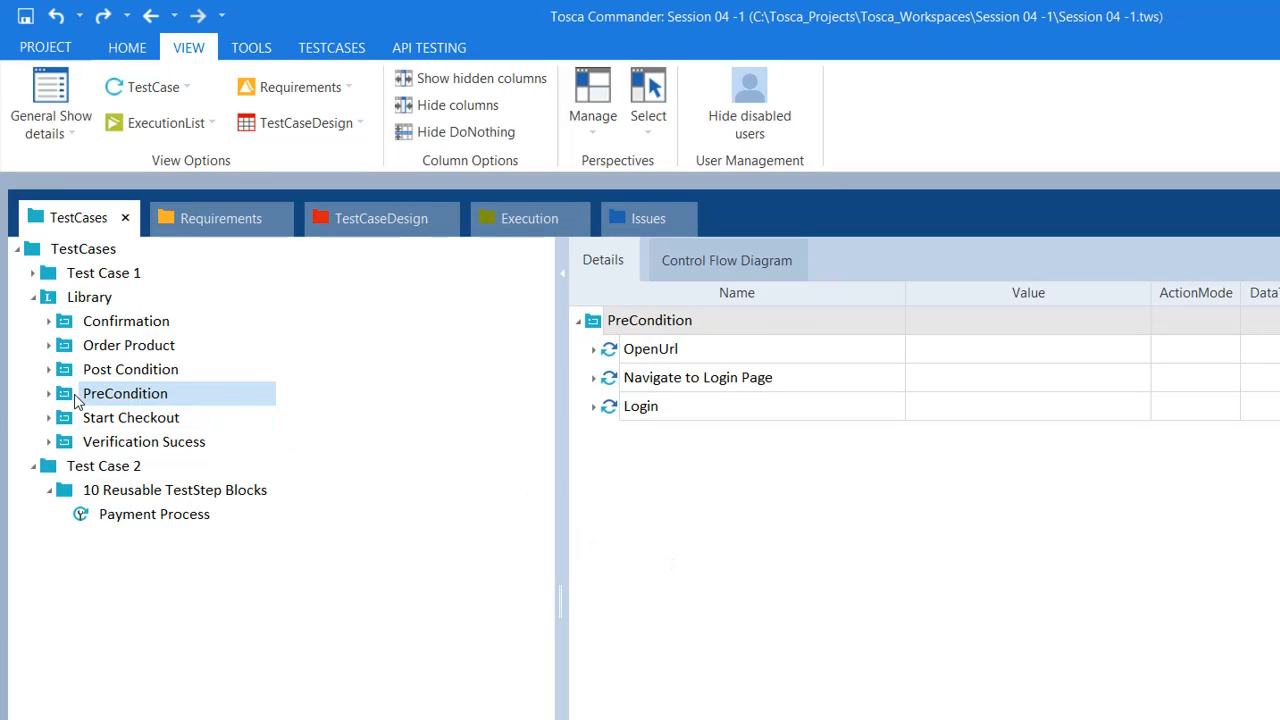
pyautogui.moveTo(78, 399); pyautogui.dragTo(126, 511)
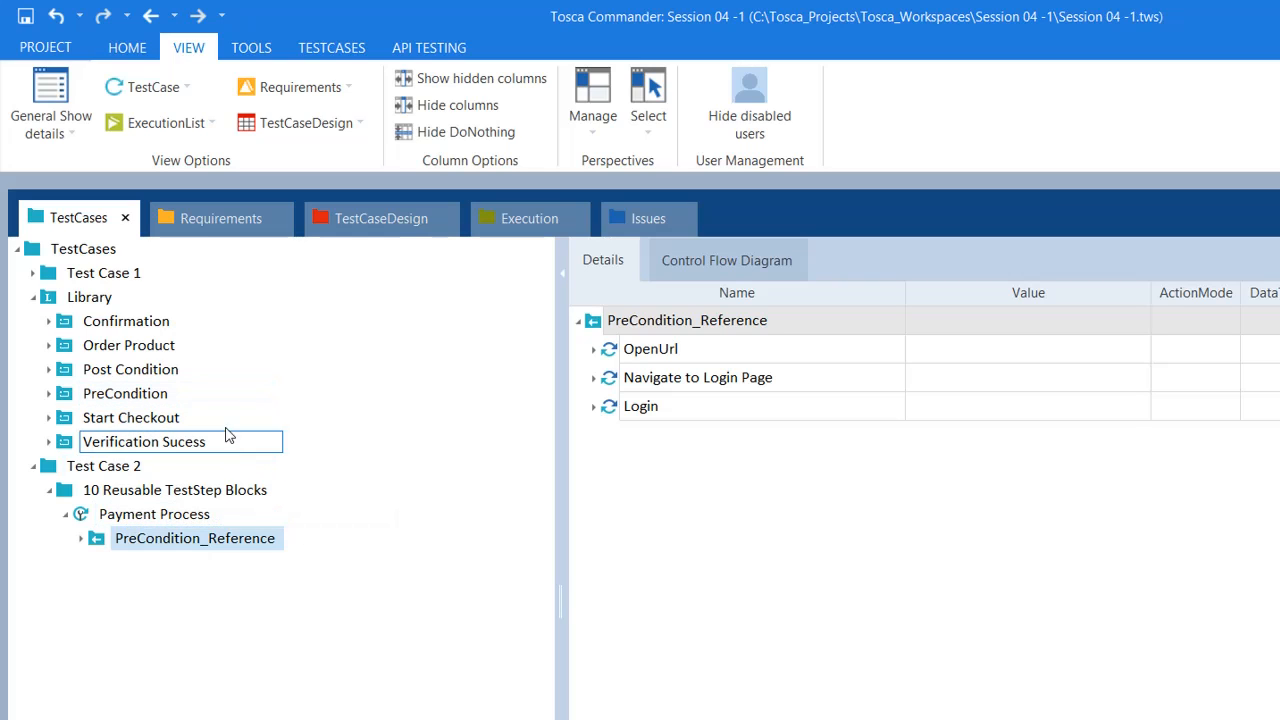
# Step: Add the Library's Order Product and Start Checkout blocks to the Payment Process test case as references, in that order
pyautogui.click(128, 350)
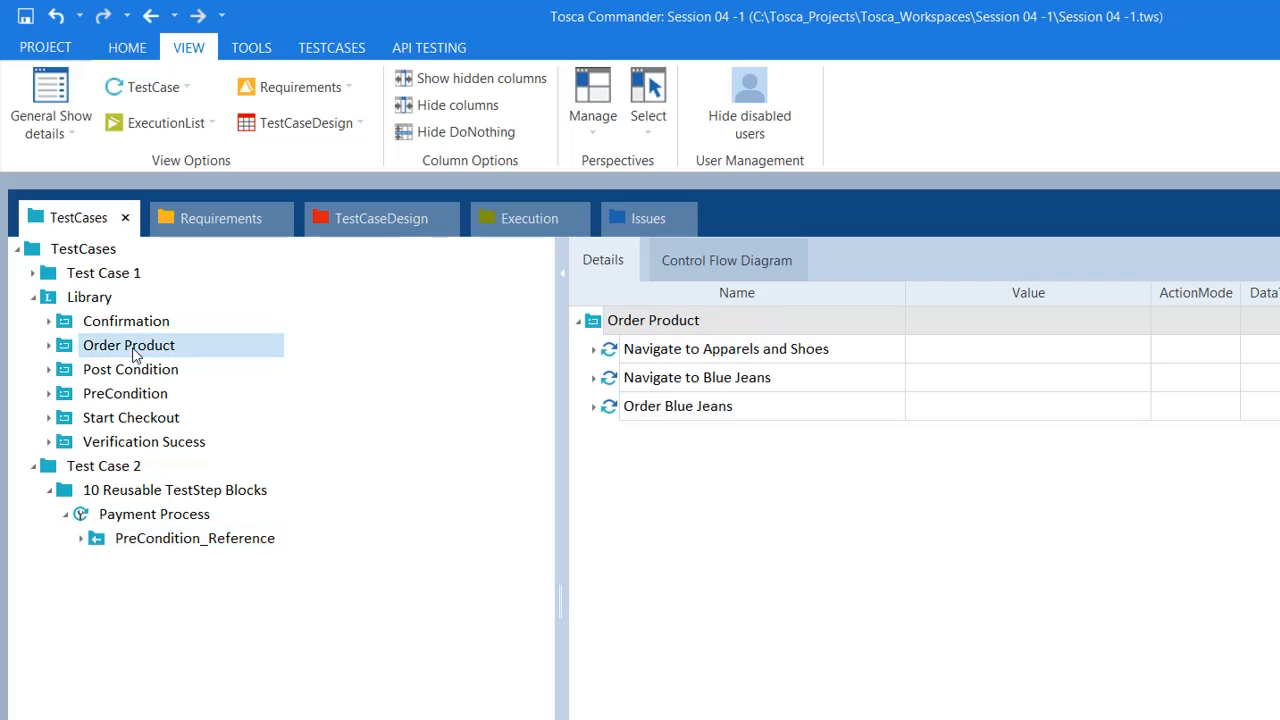
pyautogui.moveTo(113, 350); pyautogui.dragTo(145, 518)
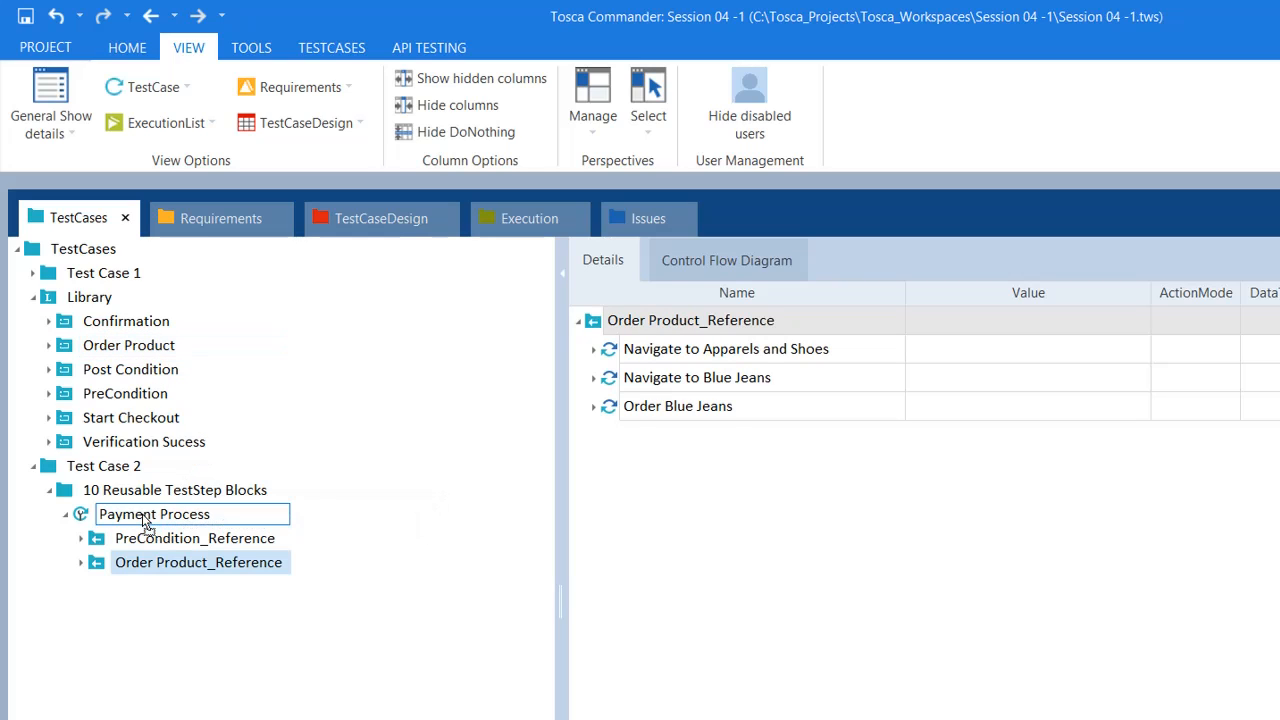
pyautogui.click(126, 423)
pyautogui.moveTo(98, 426); pyautogui.dragTo(137, 513)
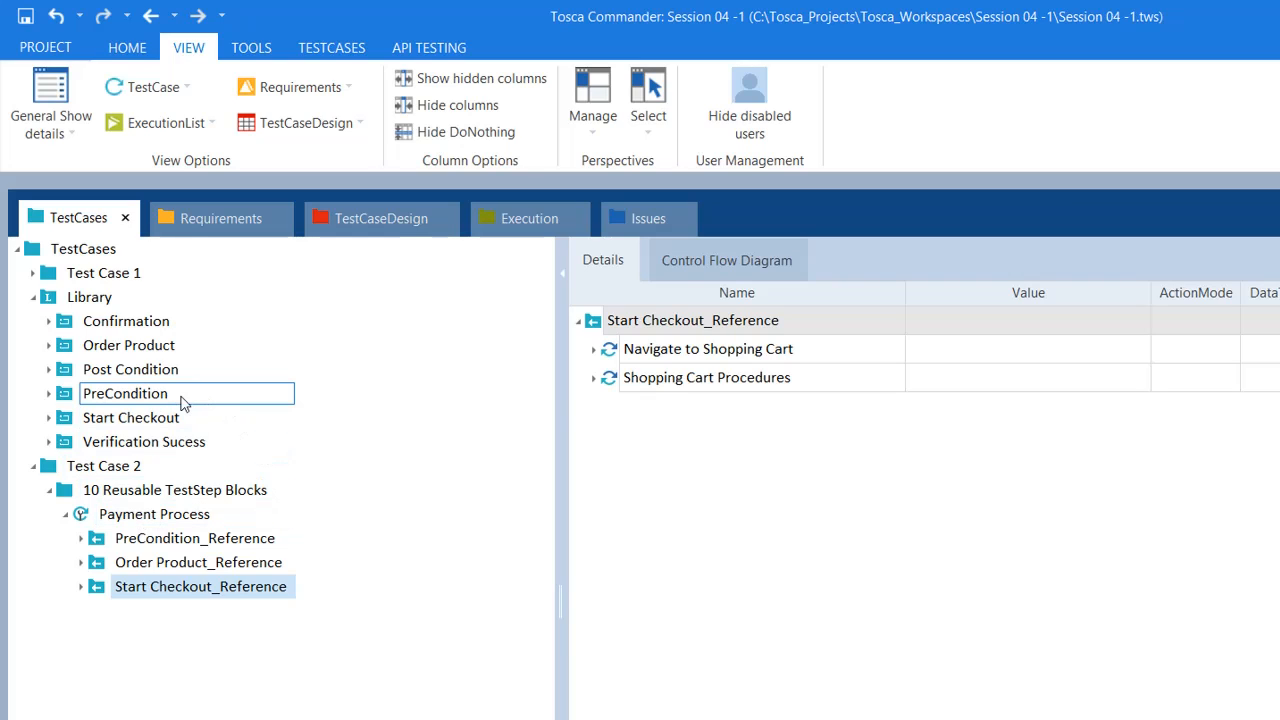
# Step: Add the Library's Confirmation, Verification Sucess and Post Condition blocks to the Payment Process test case as references, in that order
pyautogui.click(116, 328)
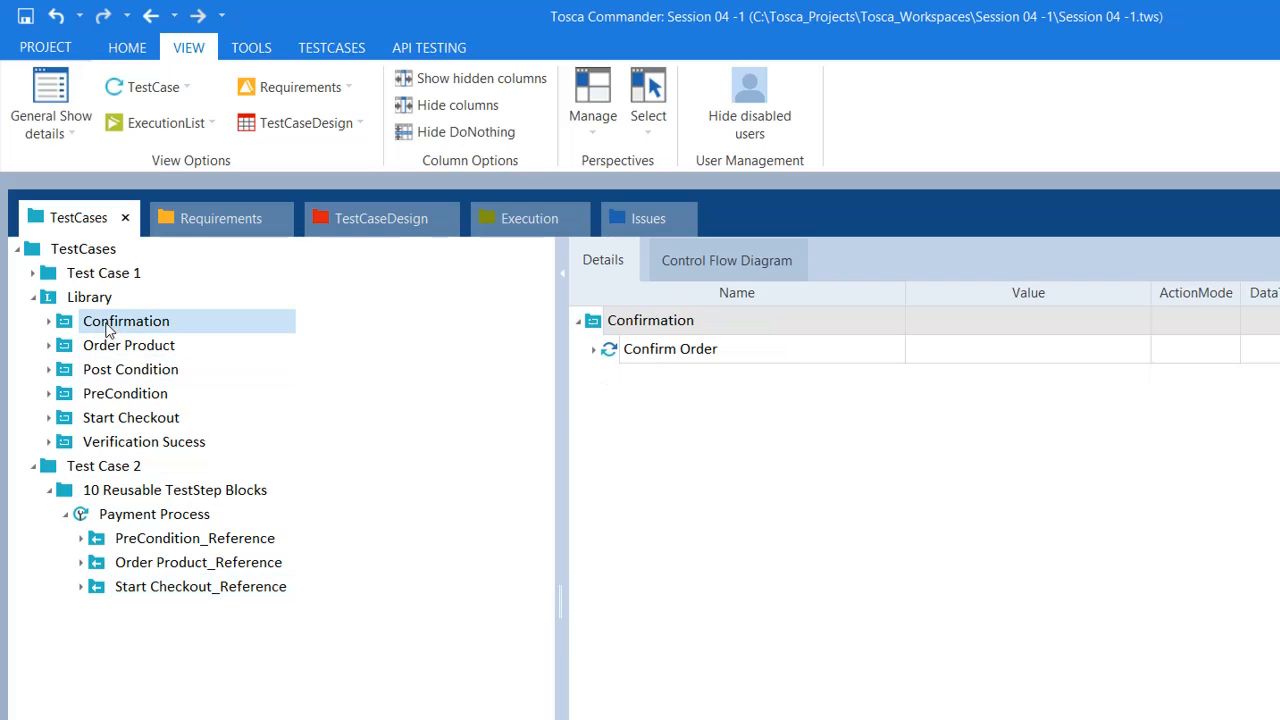
pyautogui.moveTo(113, 332); pyautogui.dragTo(166, 524)
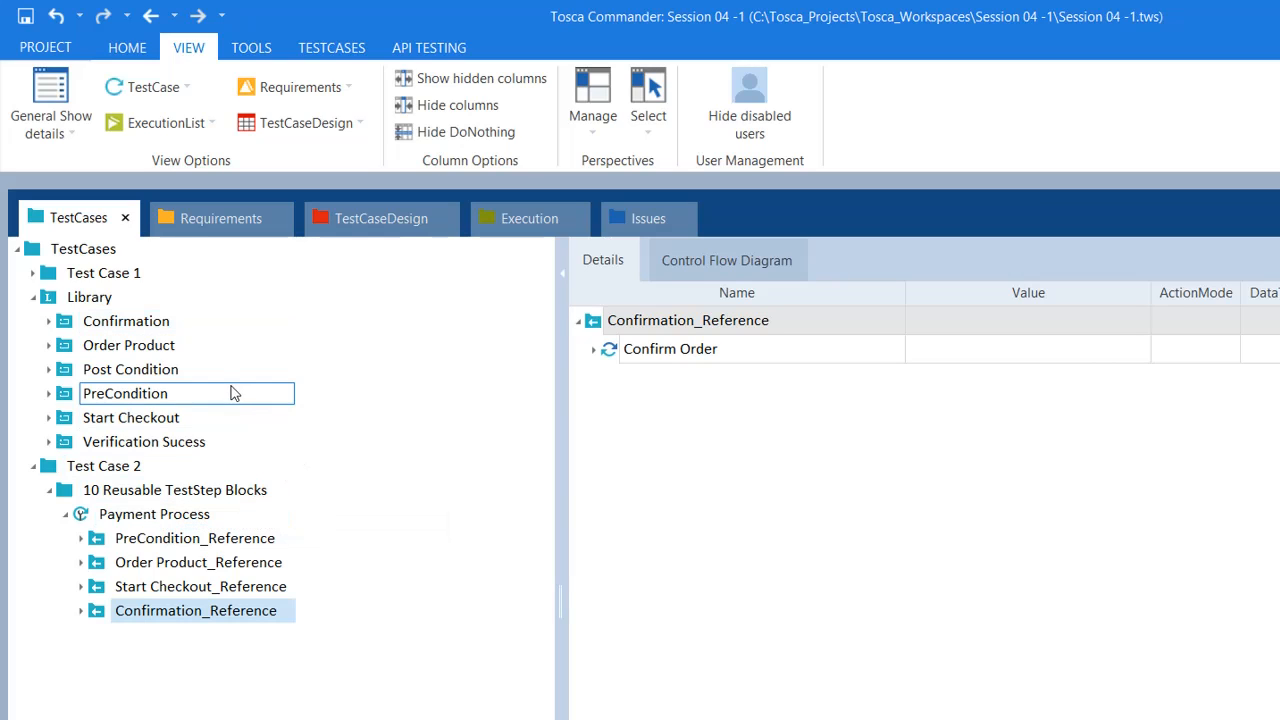
pyautogui.click(138, 444)
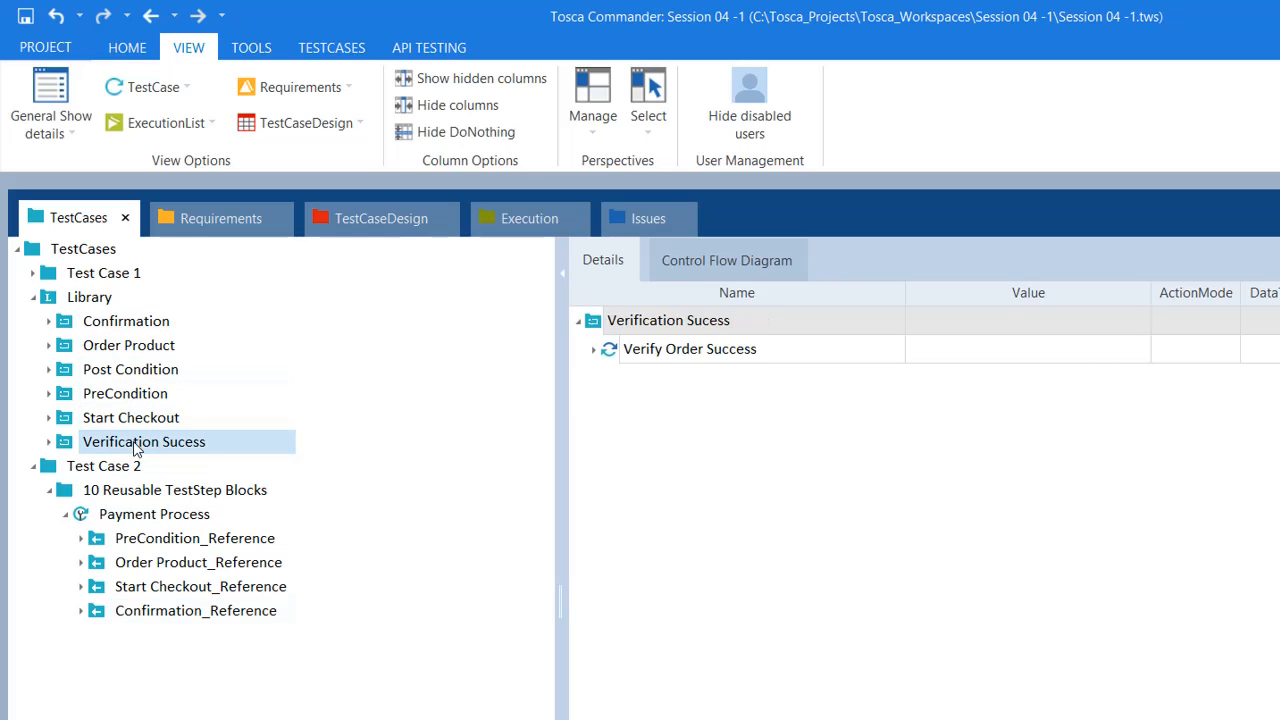
pyautogui.moveTo(100, 452); pyautogui.dragTo(170, 525)
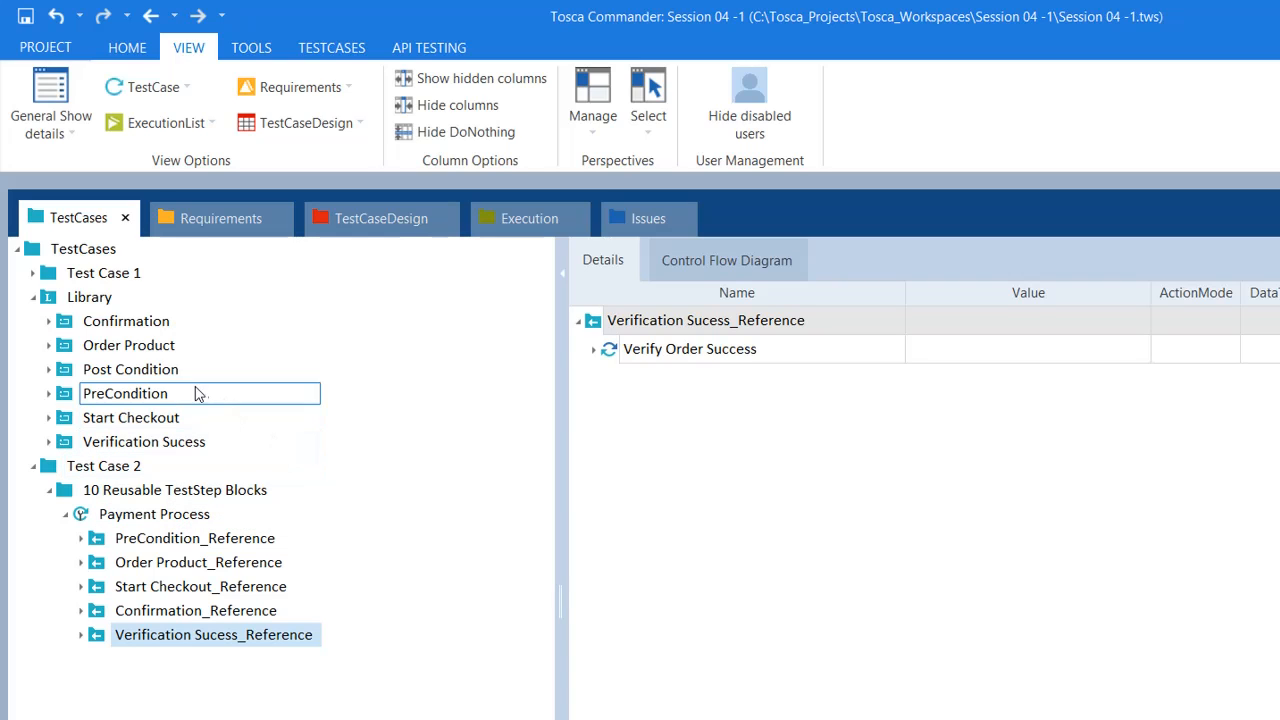
pyautogui.click(130, 376)
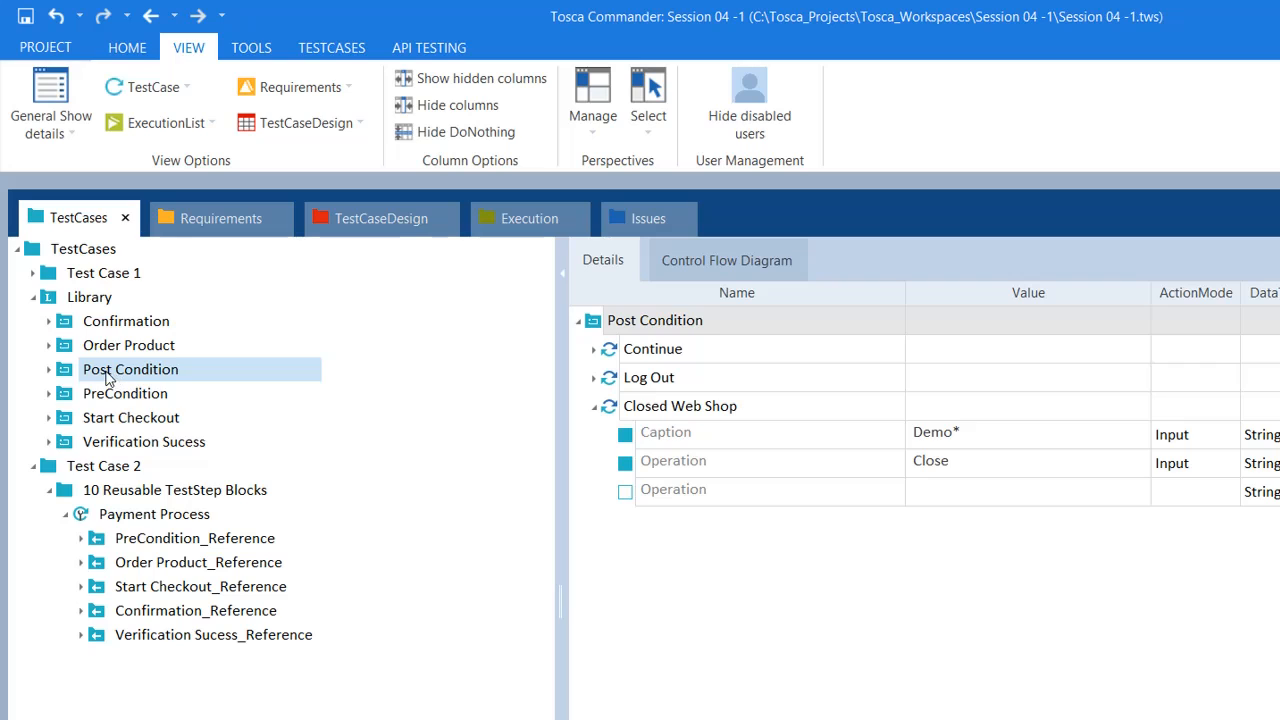
pyautogui.moveTo(114, 377); pyautogui.dragTo(155, 520)
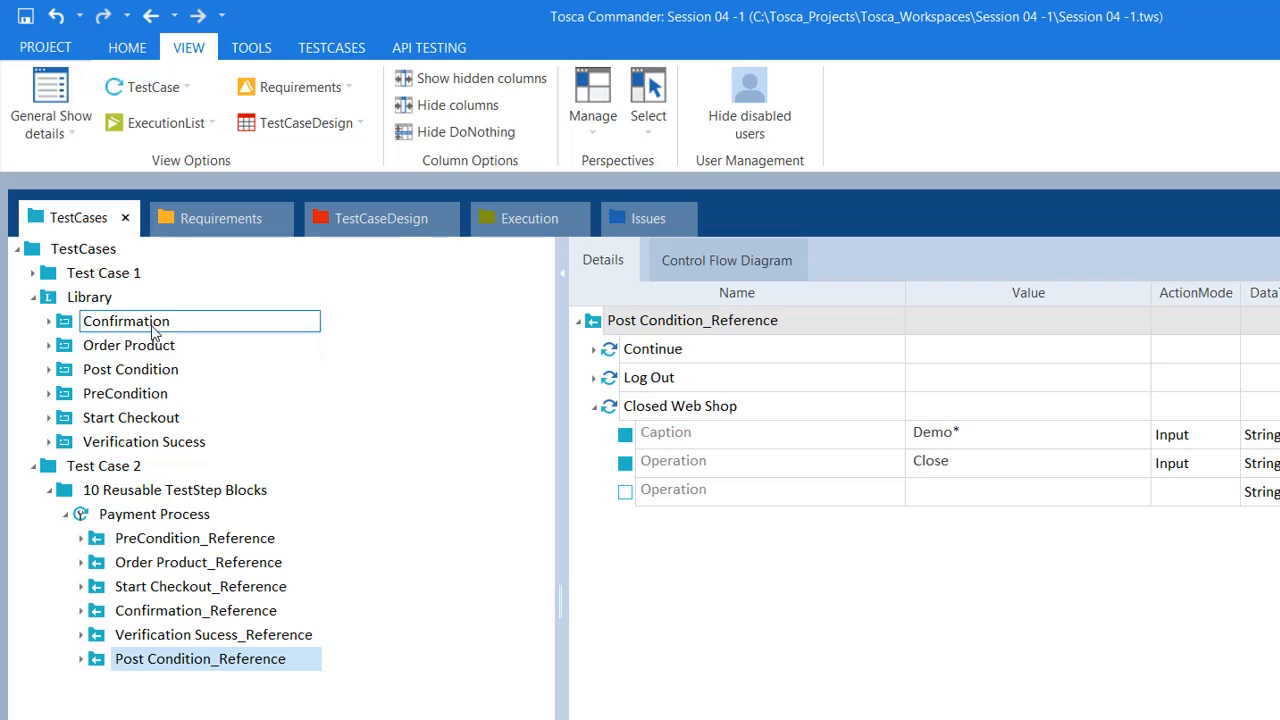
# Step: Create a folder named Checkout Process inside the Payment Process test case
pyautogui.click(197, 518)
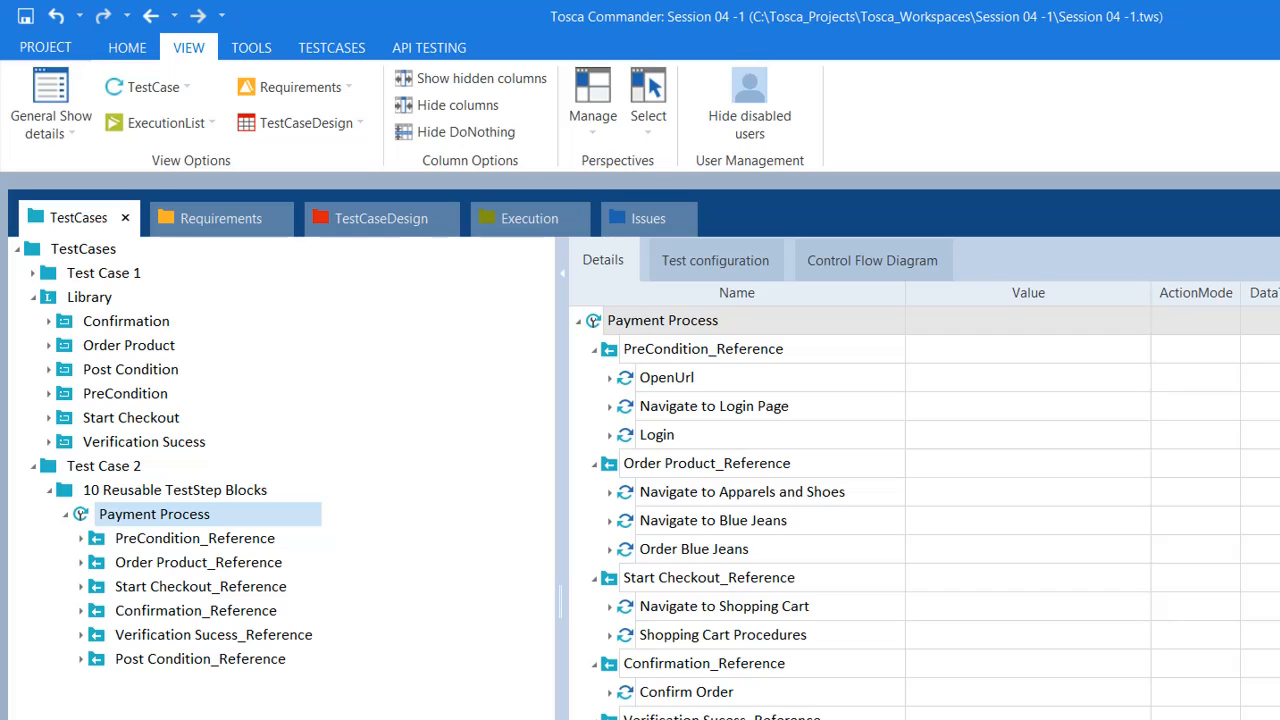
pyautogui.rightClick(166, 524)
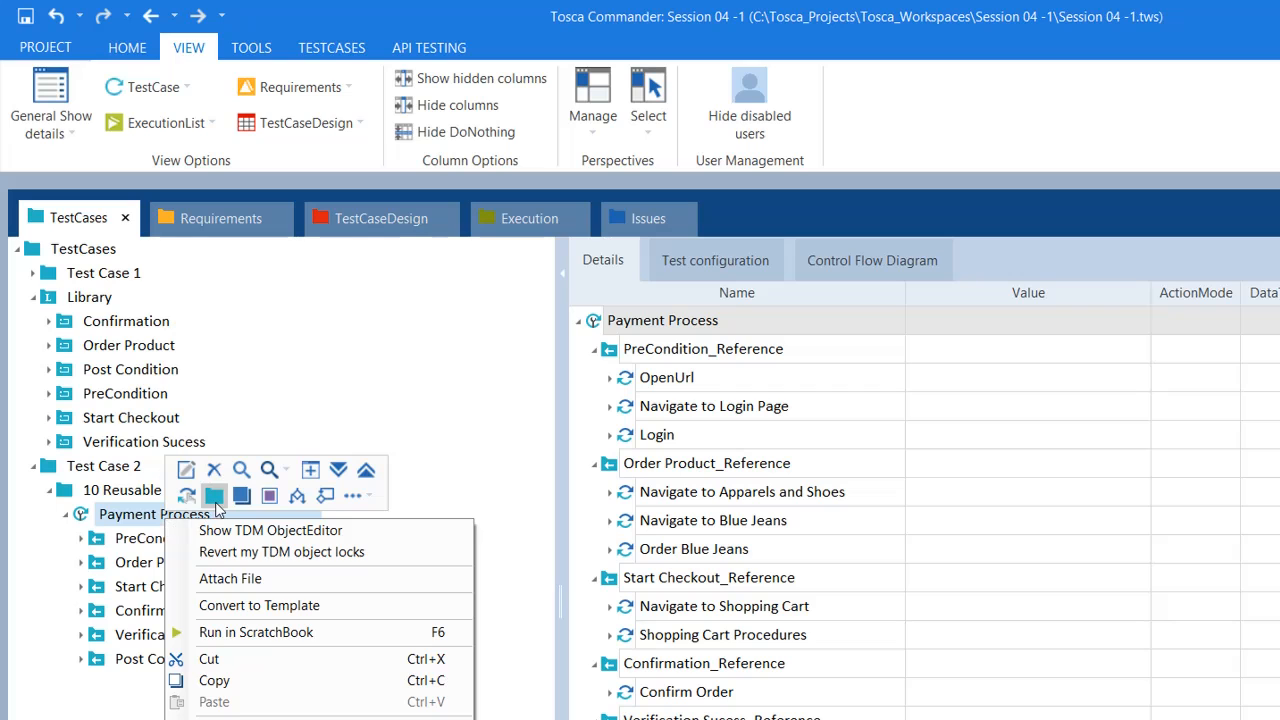
pyautogui.click(211, 502)
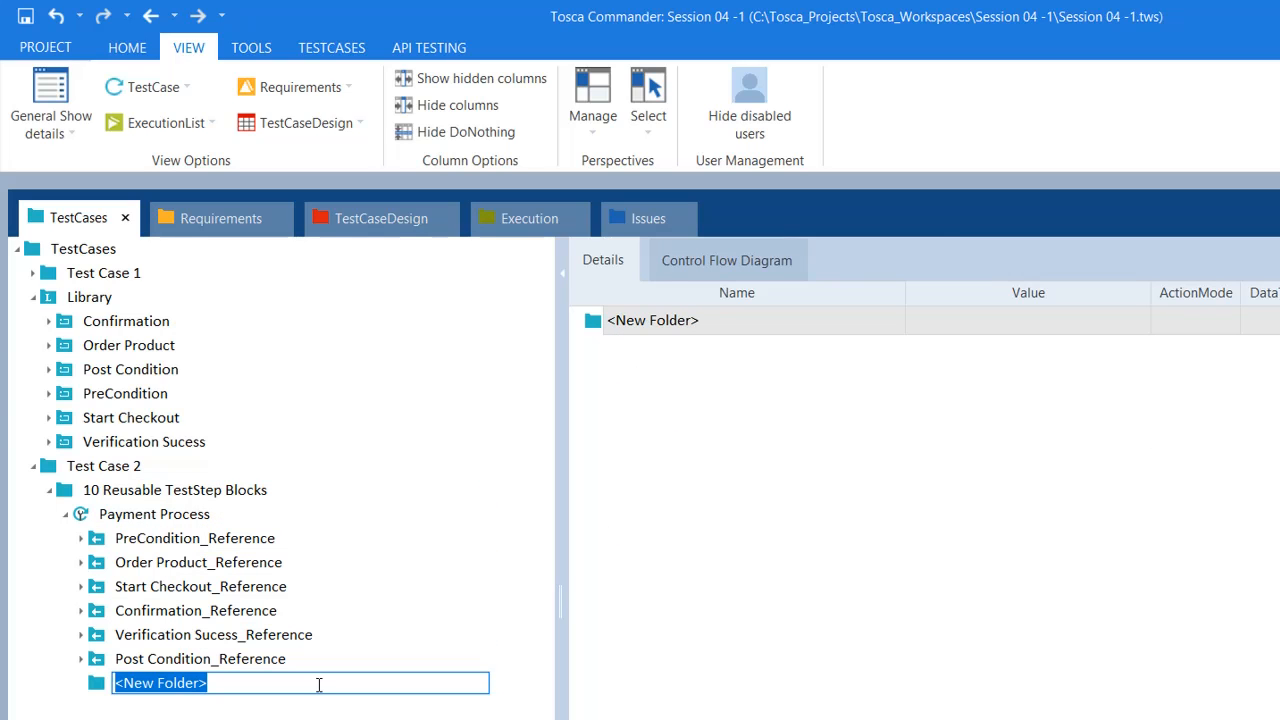
pyautogui.write('CHe')
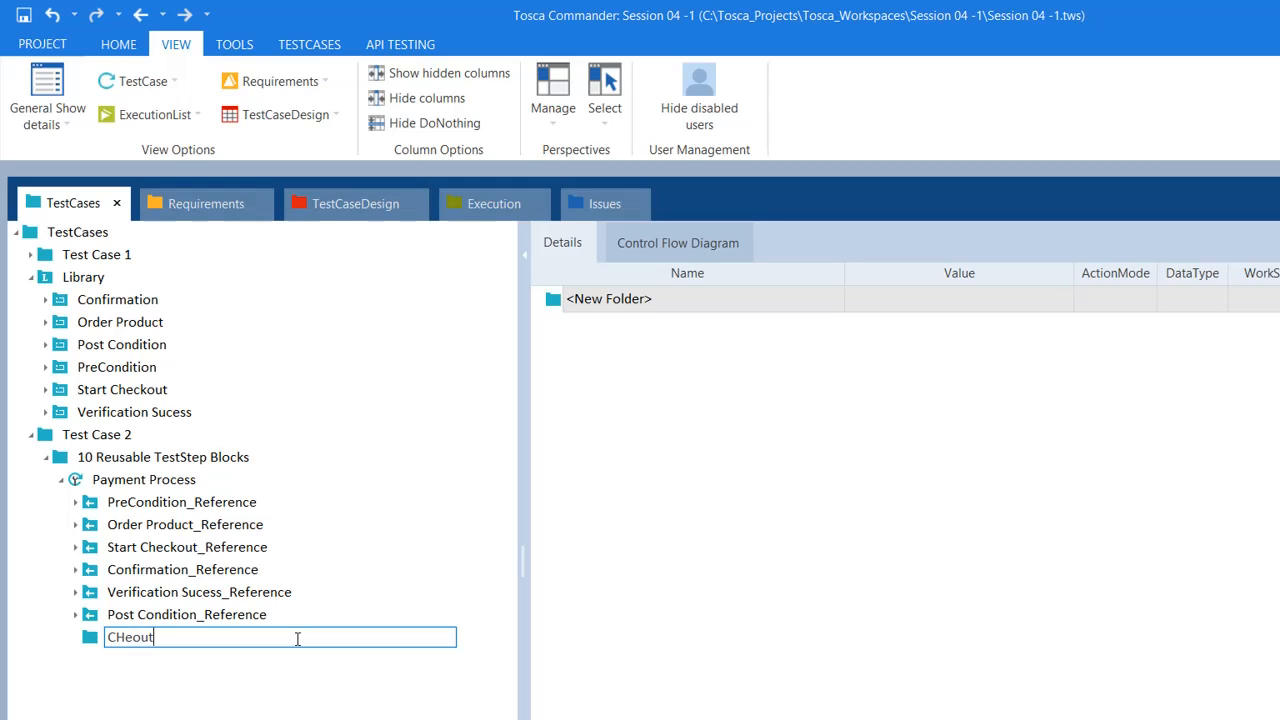
pyautogui.write('out')
pyautogui.press('BackSpace')
pyautogui.press('BackSpace')
pyautogui.press('BackSpace')
pyautogui.press('BackSpace')
pyautogui.press('BackSpace')
pyautogui.press('BackSpace')
pyautogui.press('BackSpace')
pyautogui.press('BackSpace')
pyautogui.press('BackSpace')
pyautogui.press('BackSpace')
pyautogui.press('BackSpace')
pyautogui.press('BackSpace')
pyautogui.write('eckout P')
pyautogui.press('Return')
# Step: Create a second folder named Verification of Prices inside the Payment Process test case
pyautogui.click(130, 480)
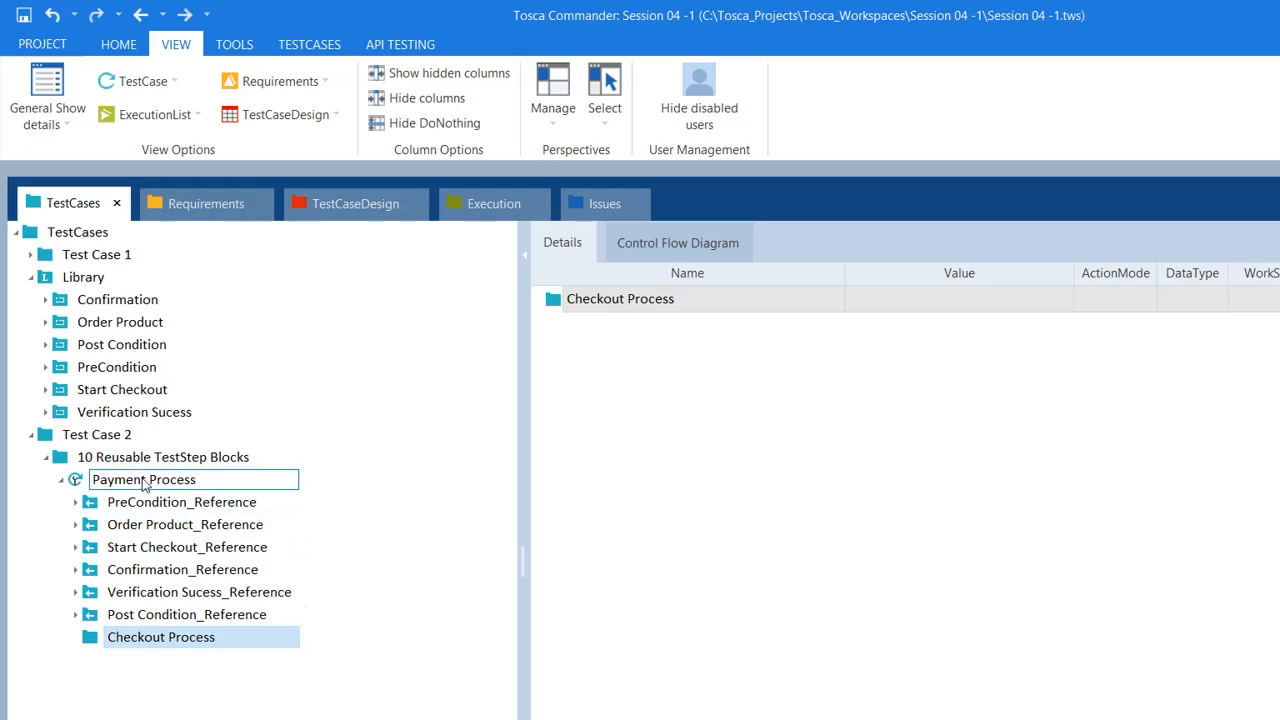
pyautogui.rightClick(130, 480)
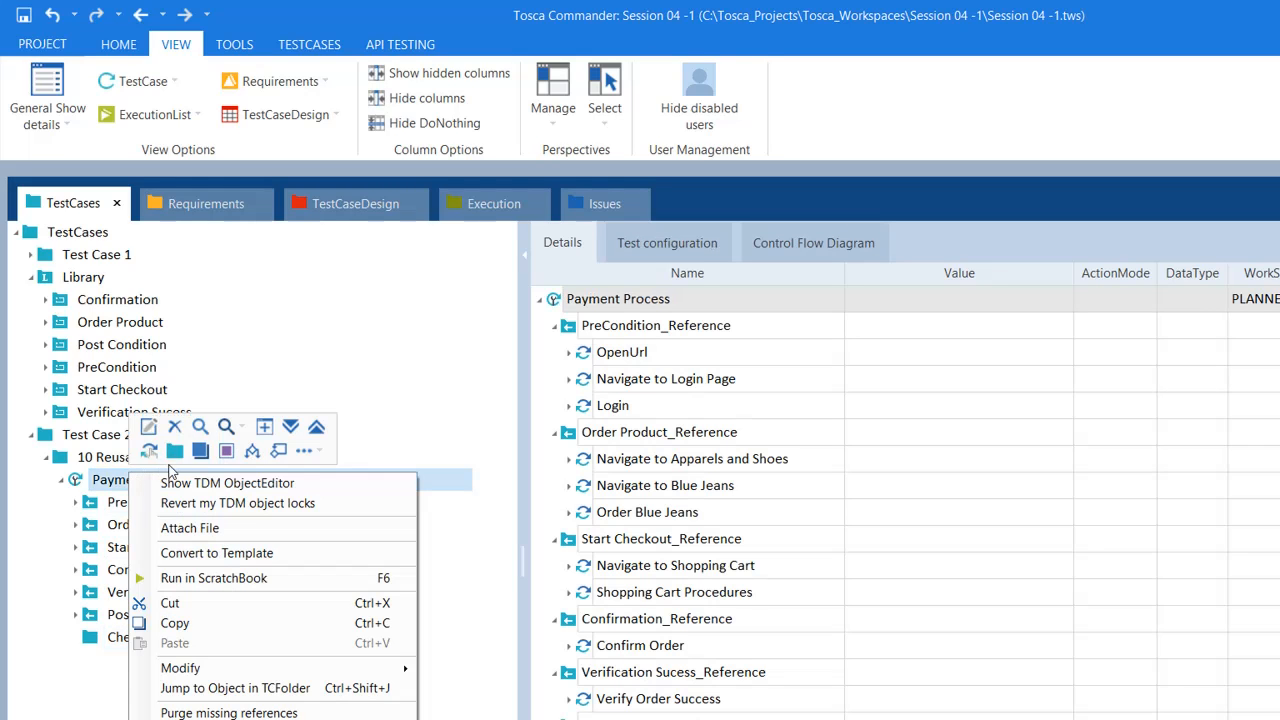
pyautogui.click(174, 452)
pyautogui.write('Ver')
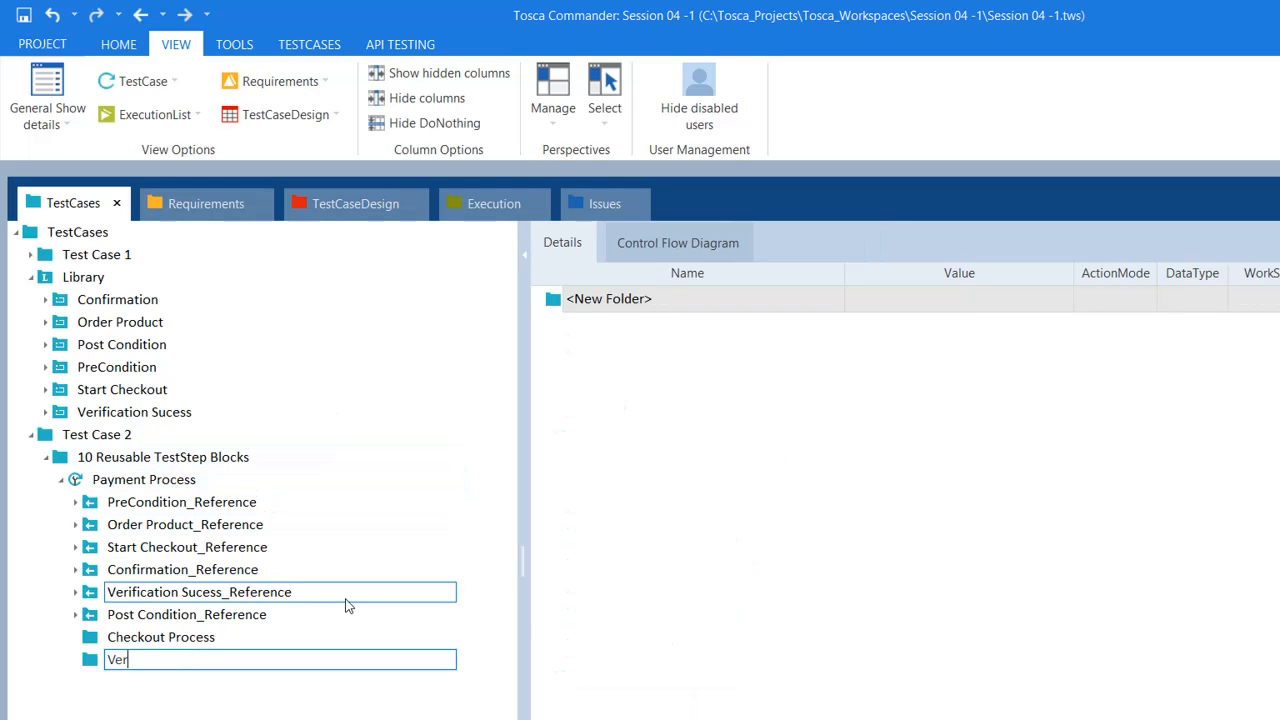
pyautogui.write('ification of Prices')
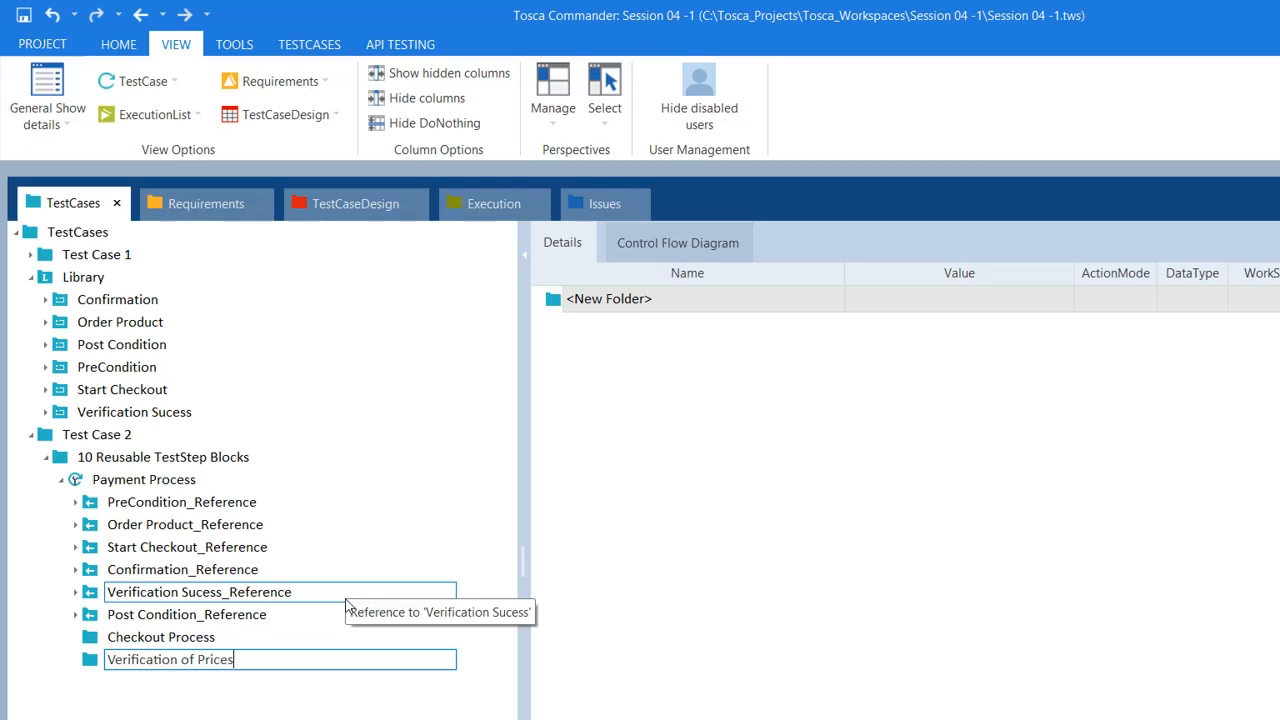
pyautogui.press('Return')
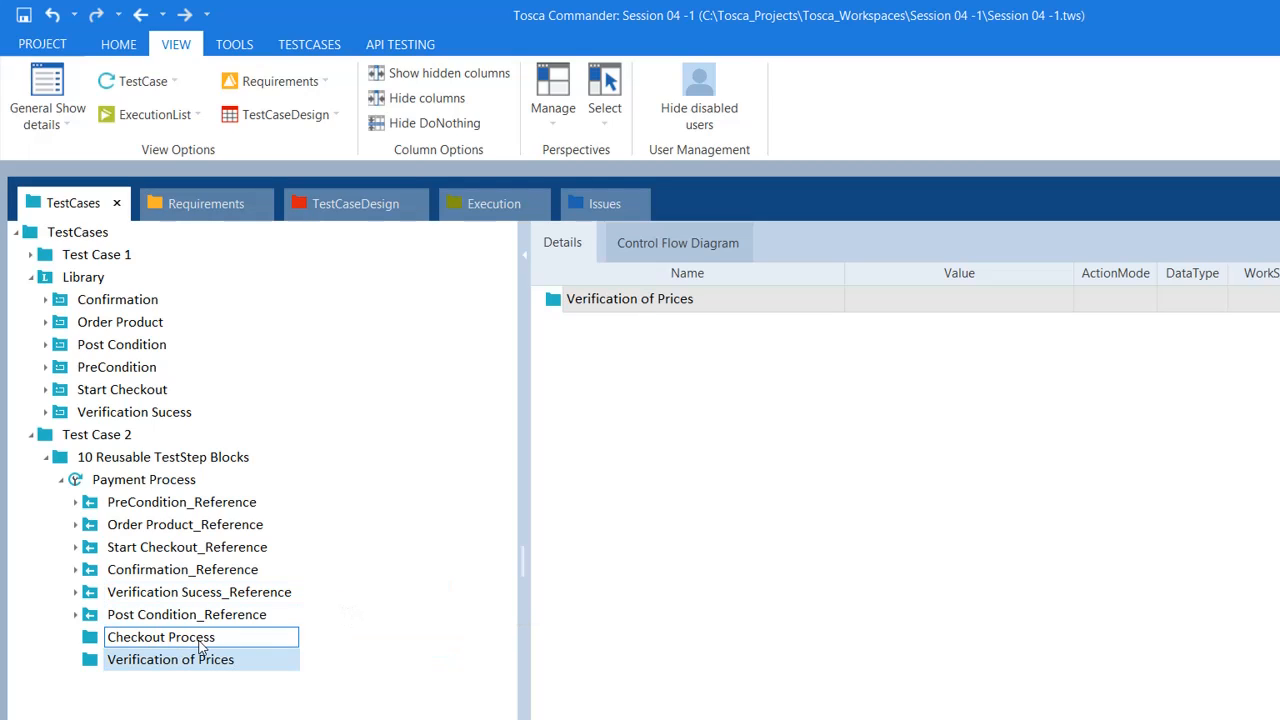
# Step: Move the Checkout Process folder, followed by Verification of Prices, between the Start Checkout and Confirmation references, and collapse the Confirmation reference
pyautogui.click(200, 640)
pyautogui.click(182, 664)
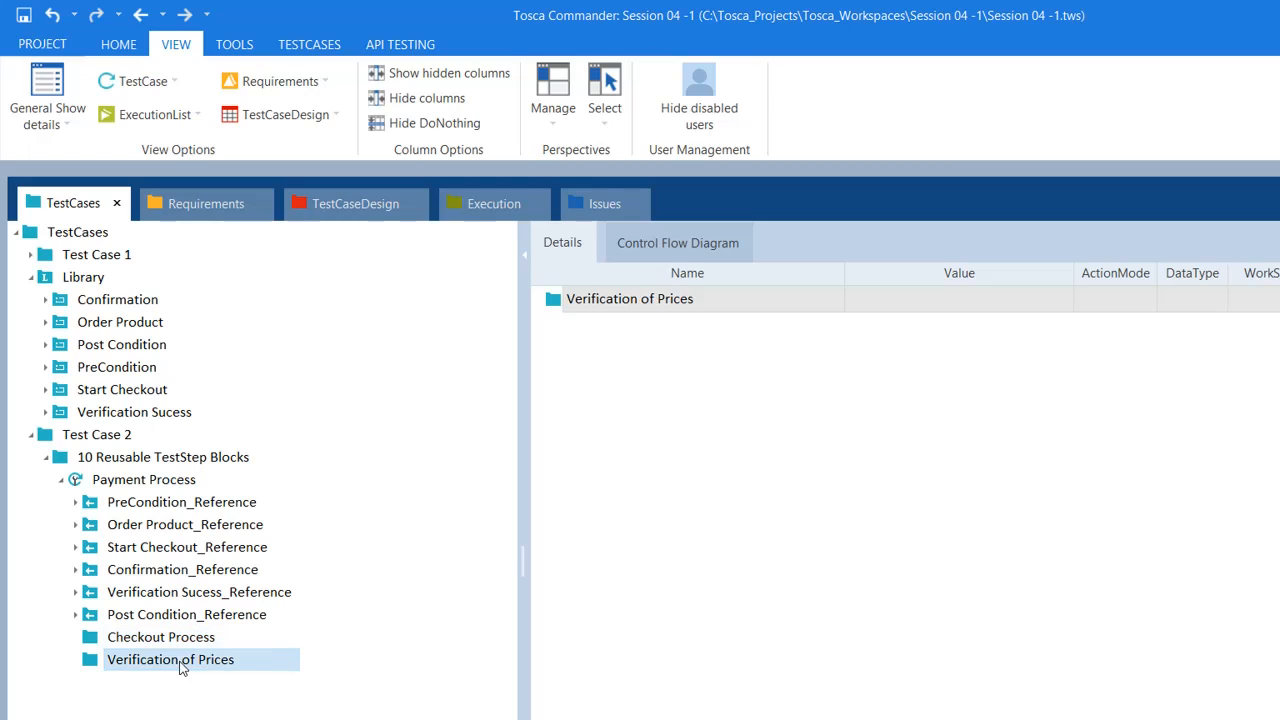
pyautogui.click(182, 640)
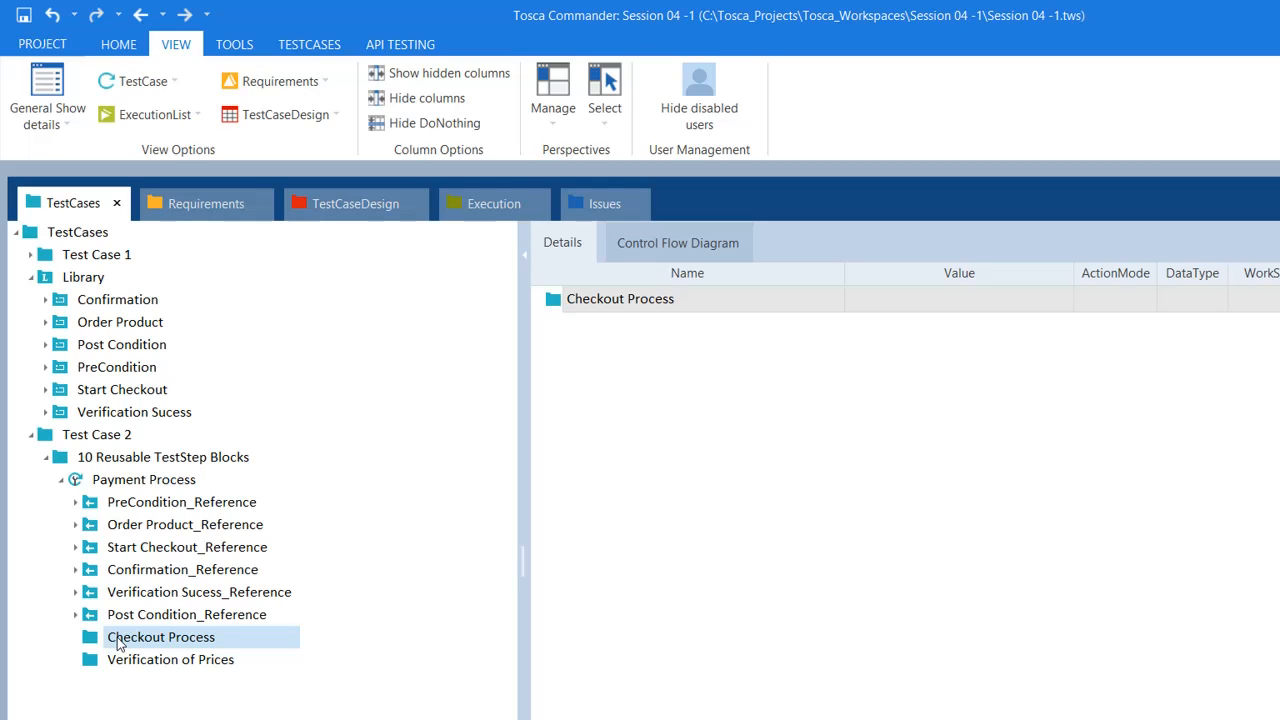
pyautogui.moveTo(117, 642); pyautogui.dragTo(136, 571)
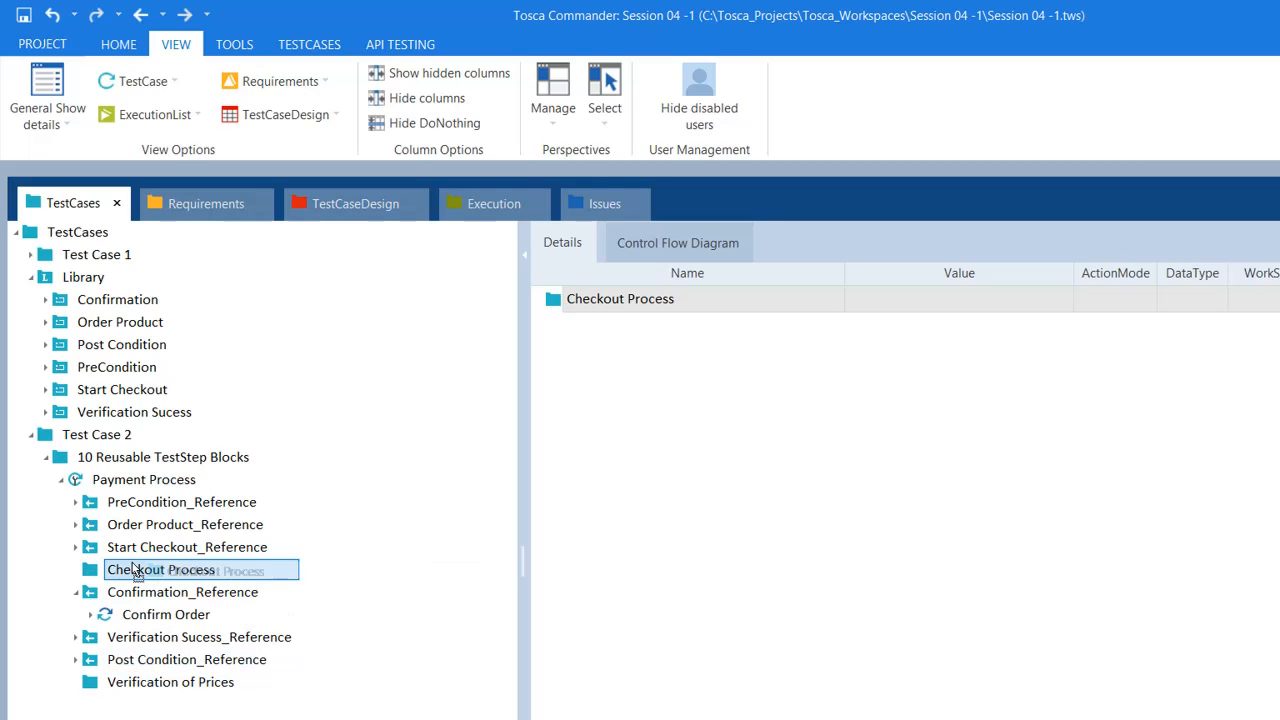
pyautogui.click(140, 684)
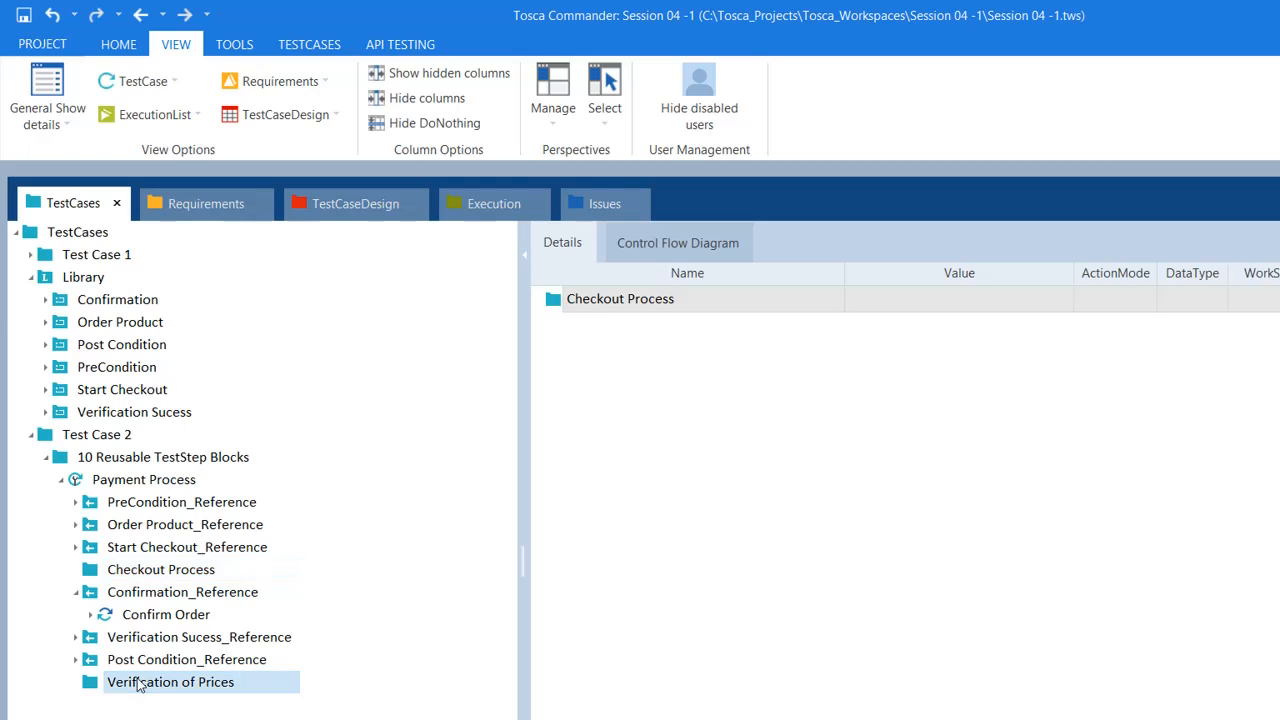
pyautogui.moveTo(140, 684); pyautogui.dragTo(141, 593)
pyautogui.click(174, 574)
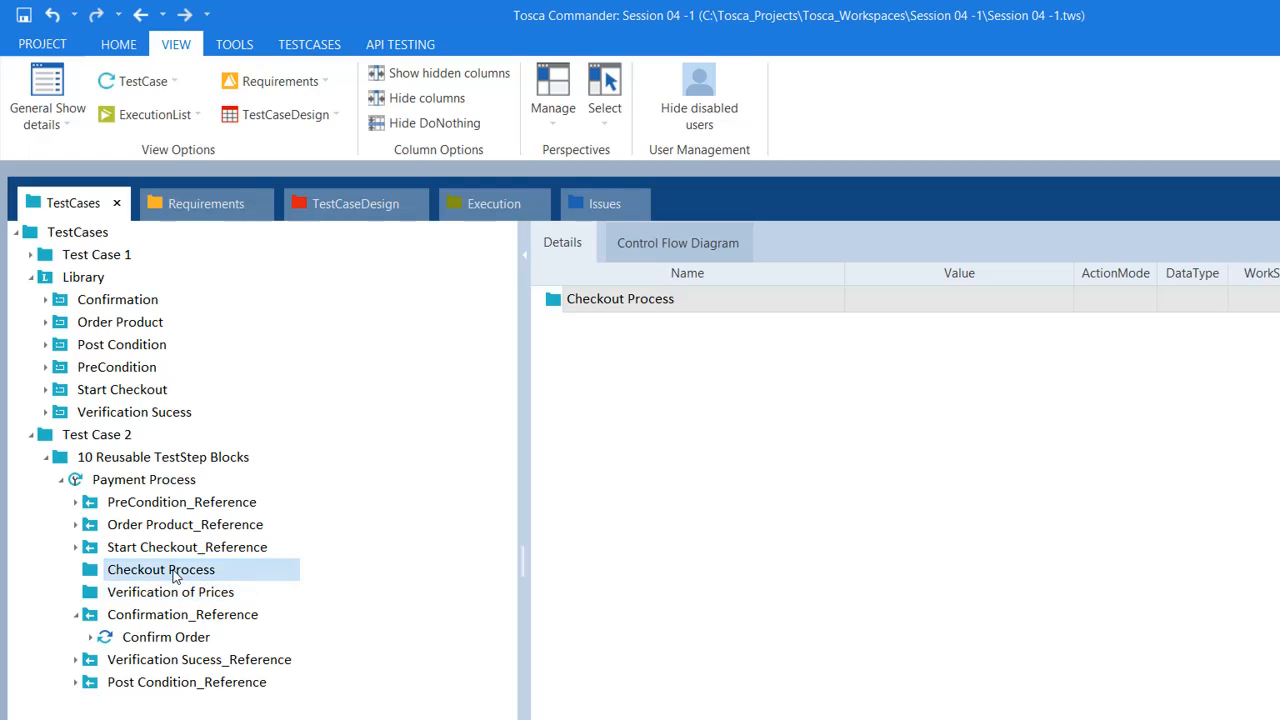
pyautogui.click(73, 617)
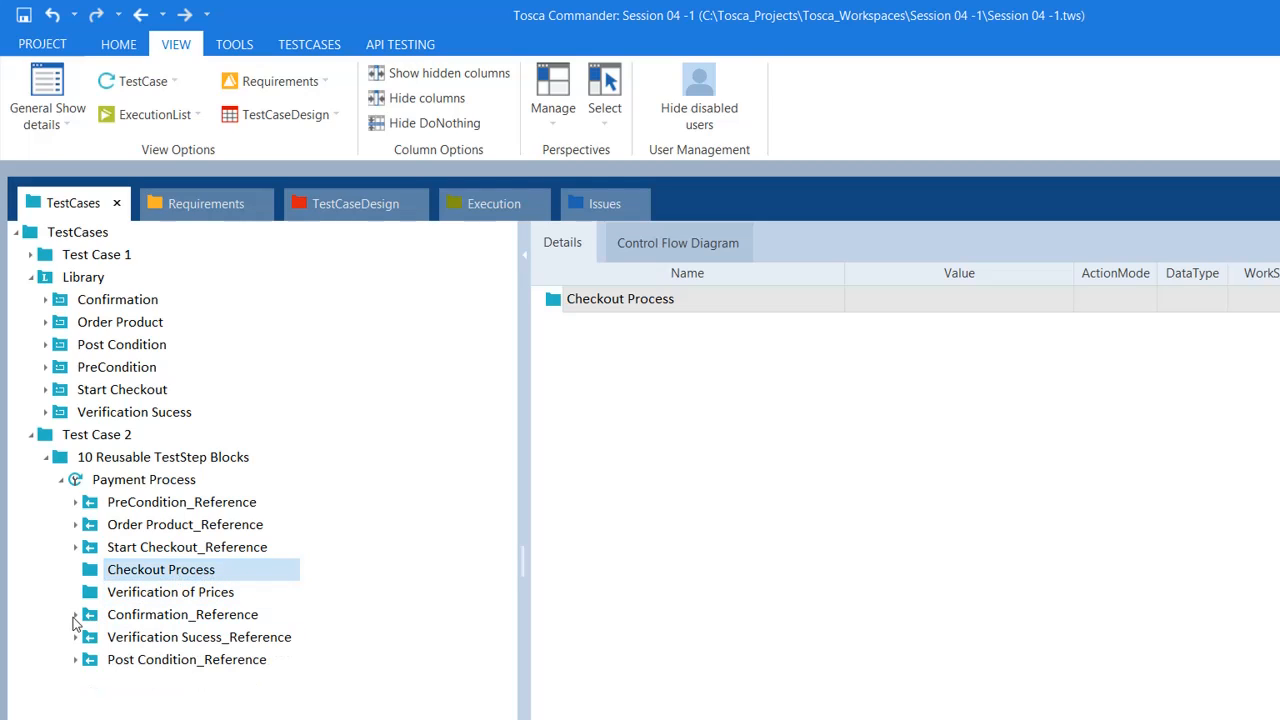
# Step: Review the sequence and contents of the Payment Process references and folders, from PreCondition through Post Condition
pyautogui.click(150, 508)
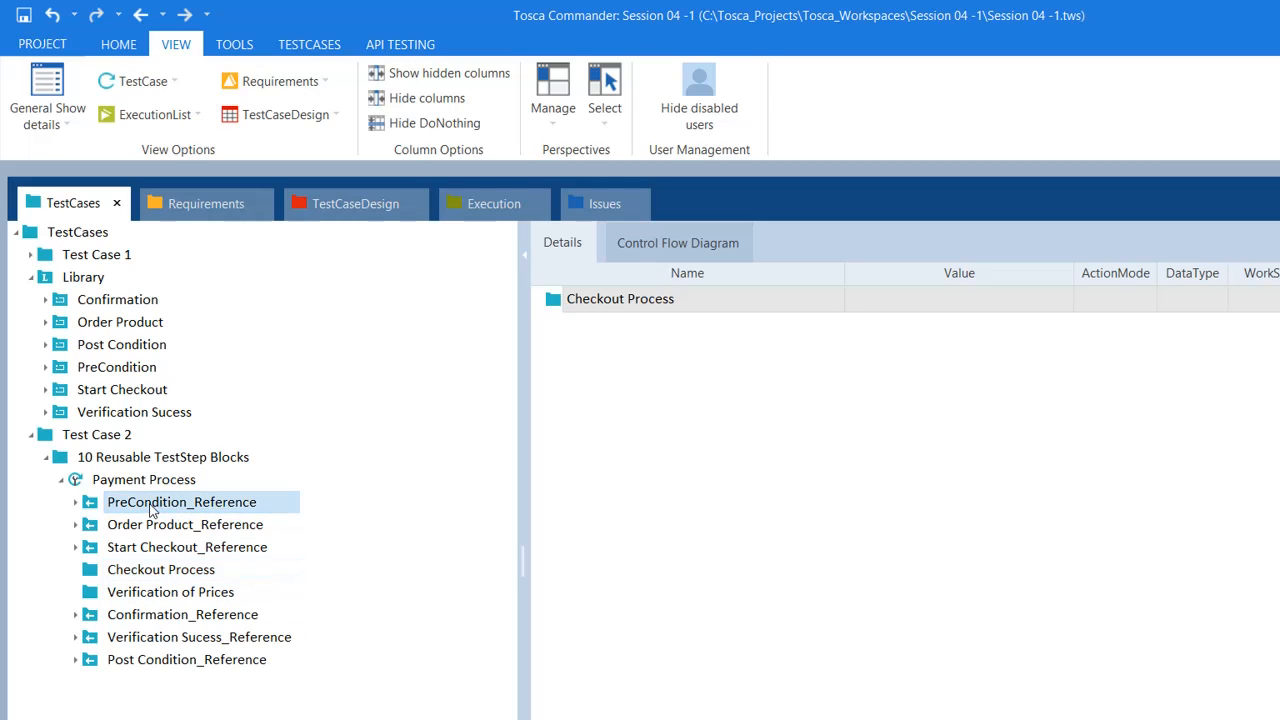
pyautogui.click(166, 530)
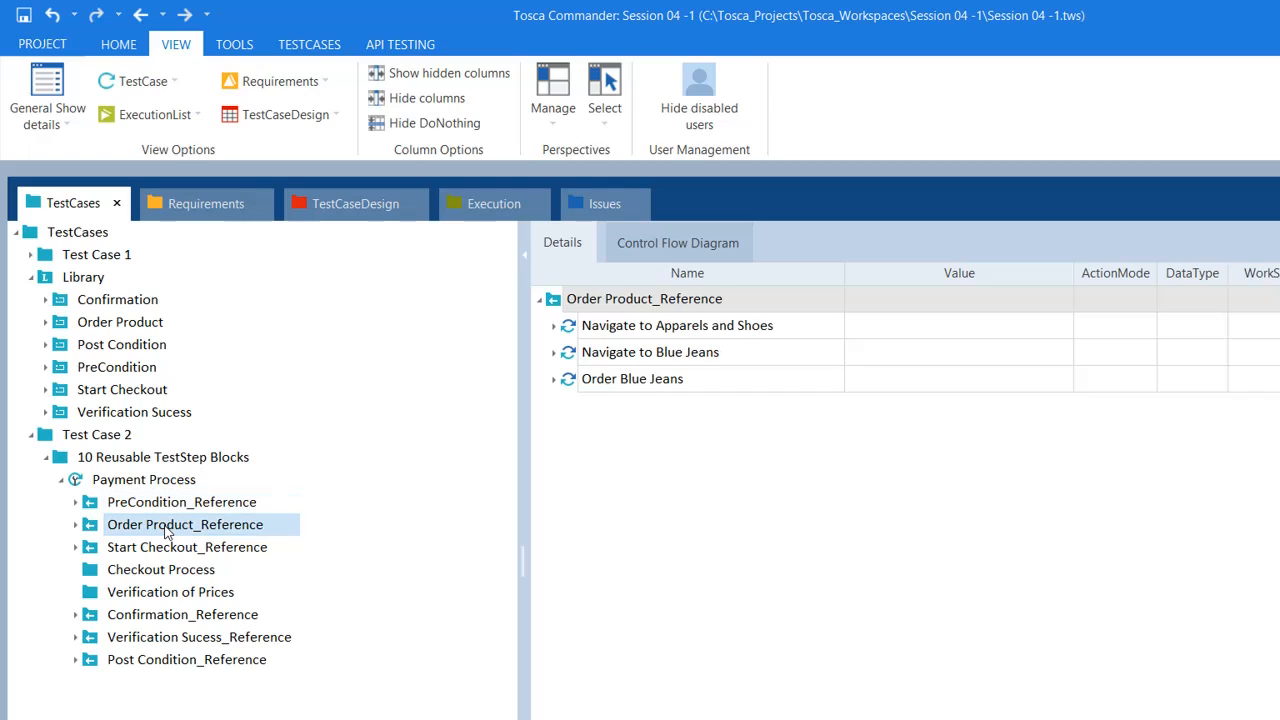
pyautogui.click(168, 551)
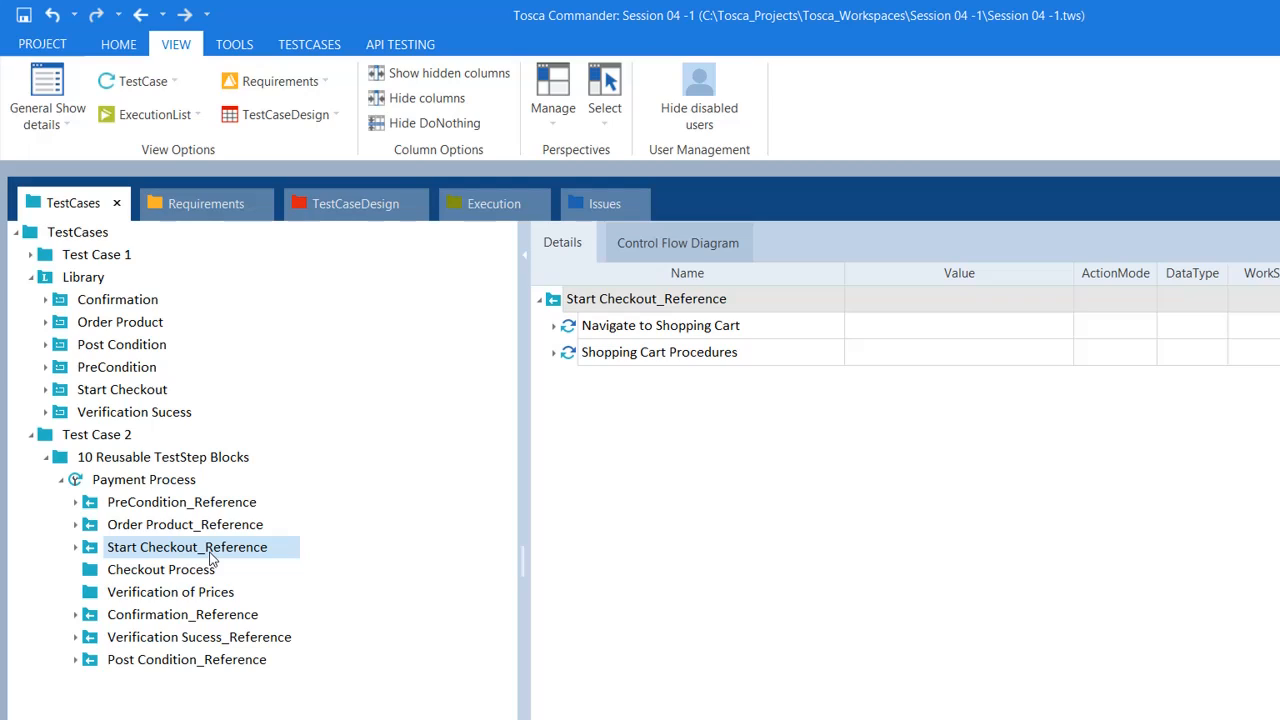
pyautogui.click(164, 570)
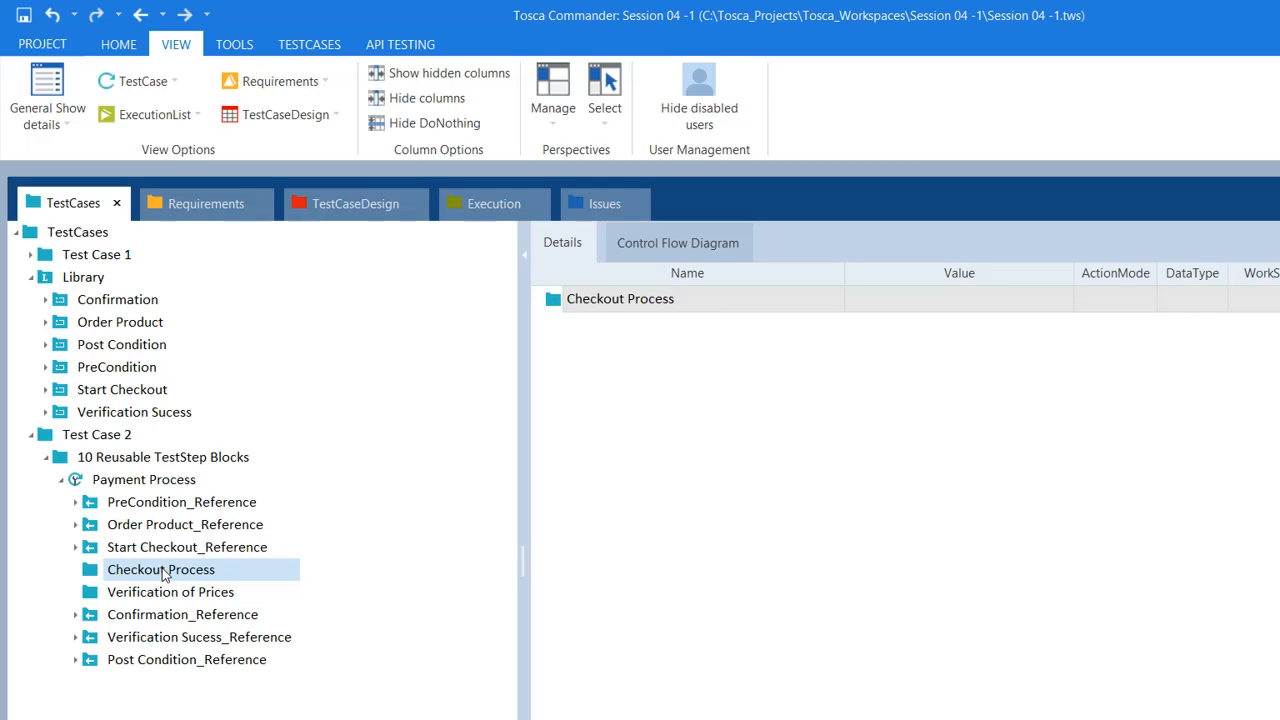
pyautogui.click(167, 595)
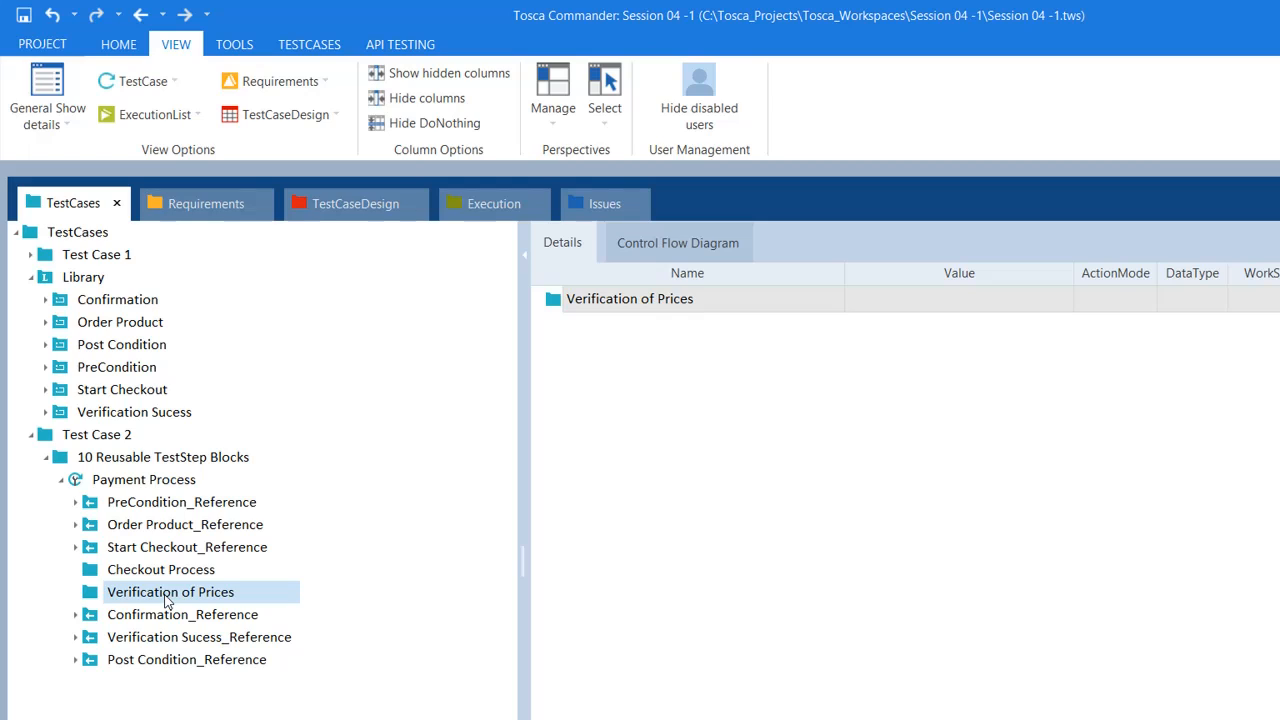
pyautogui.click(160, 618)
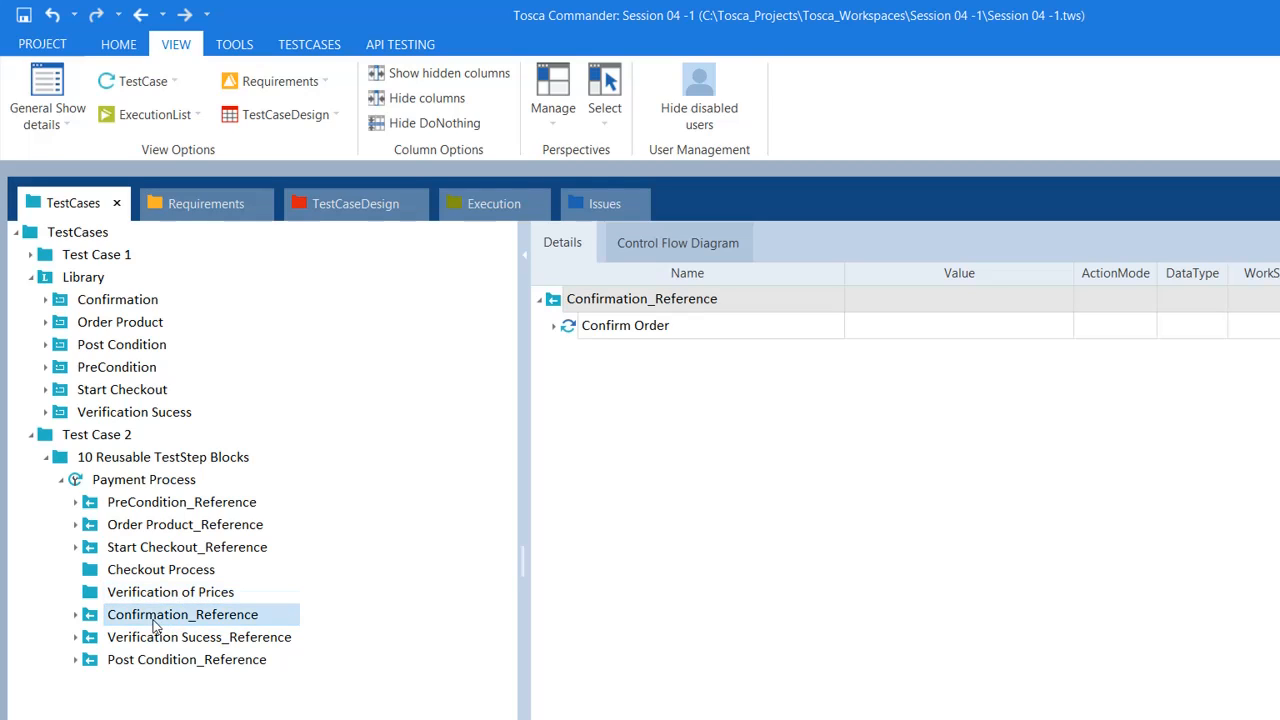
pyautogui.click(76, 615)
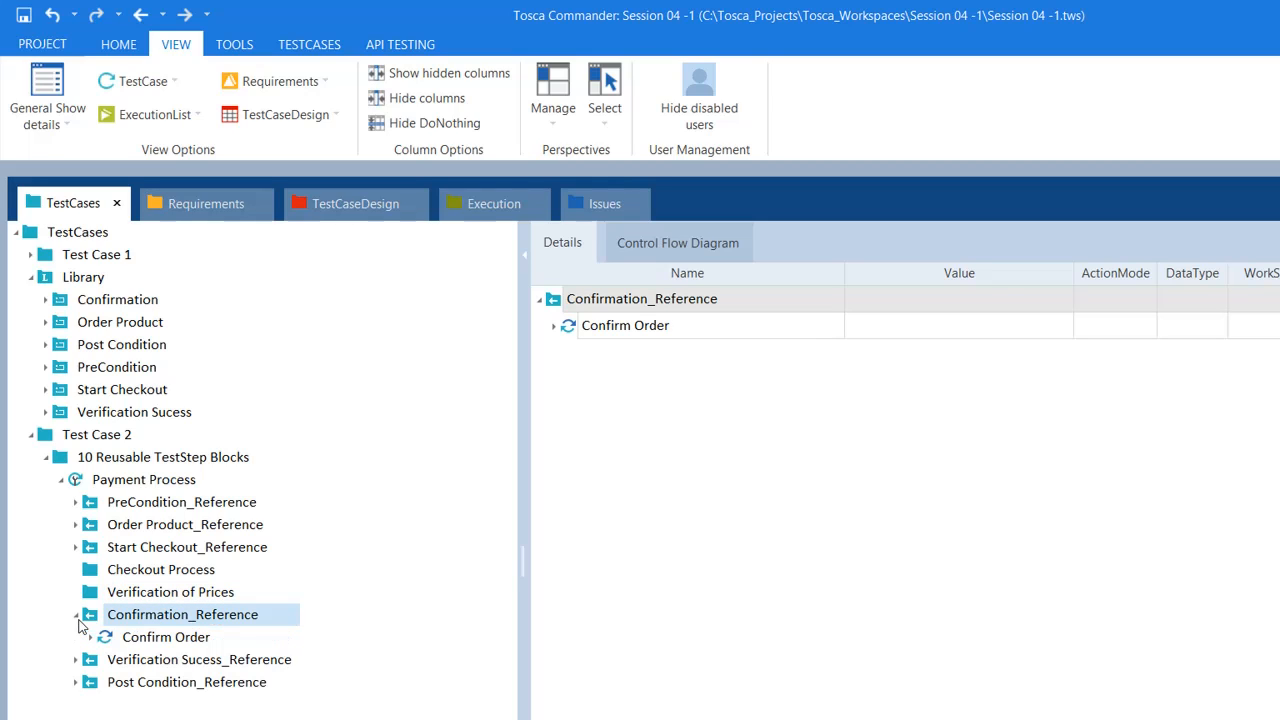
pyautogui.click(77, 616)
pyautogui.click(100, 640)
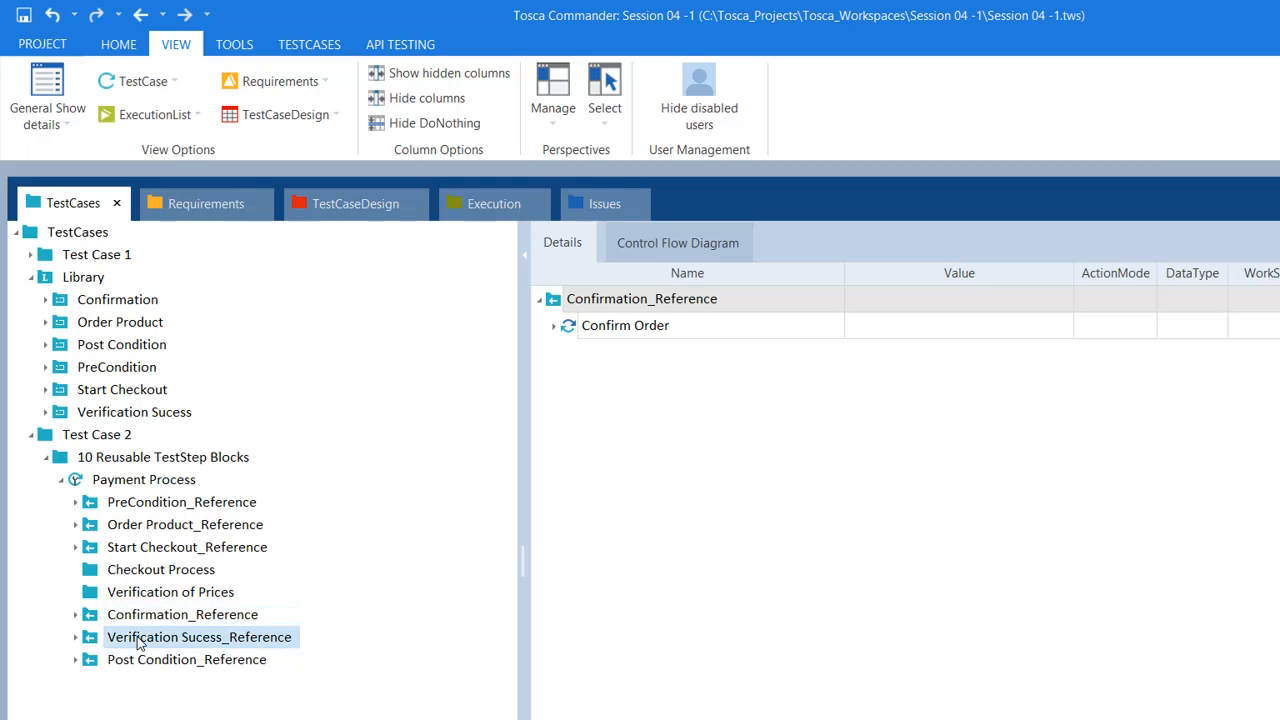
pyautogui.click(77, 638)
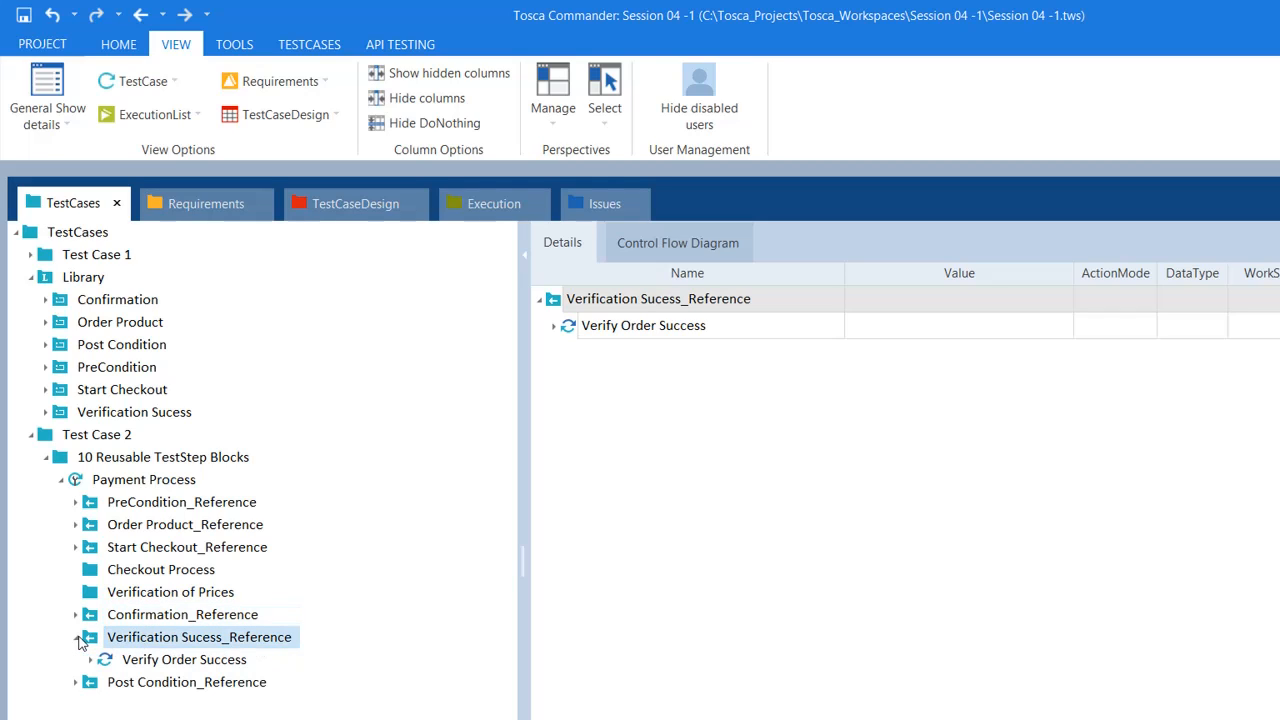
pyautogui.click(79, 638)
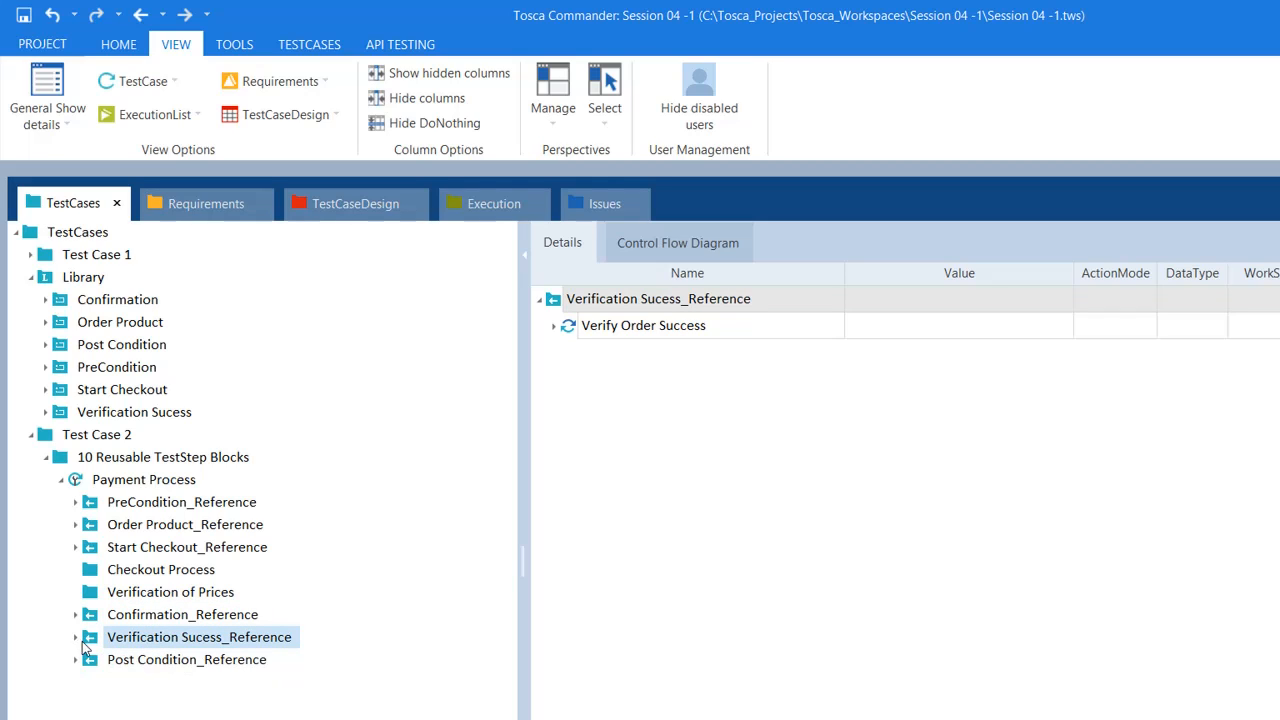
pyautogui.click(158, 660)
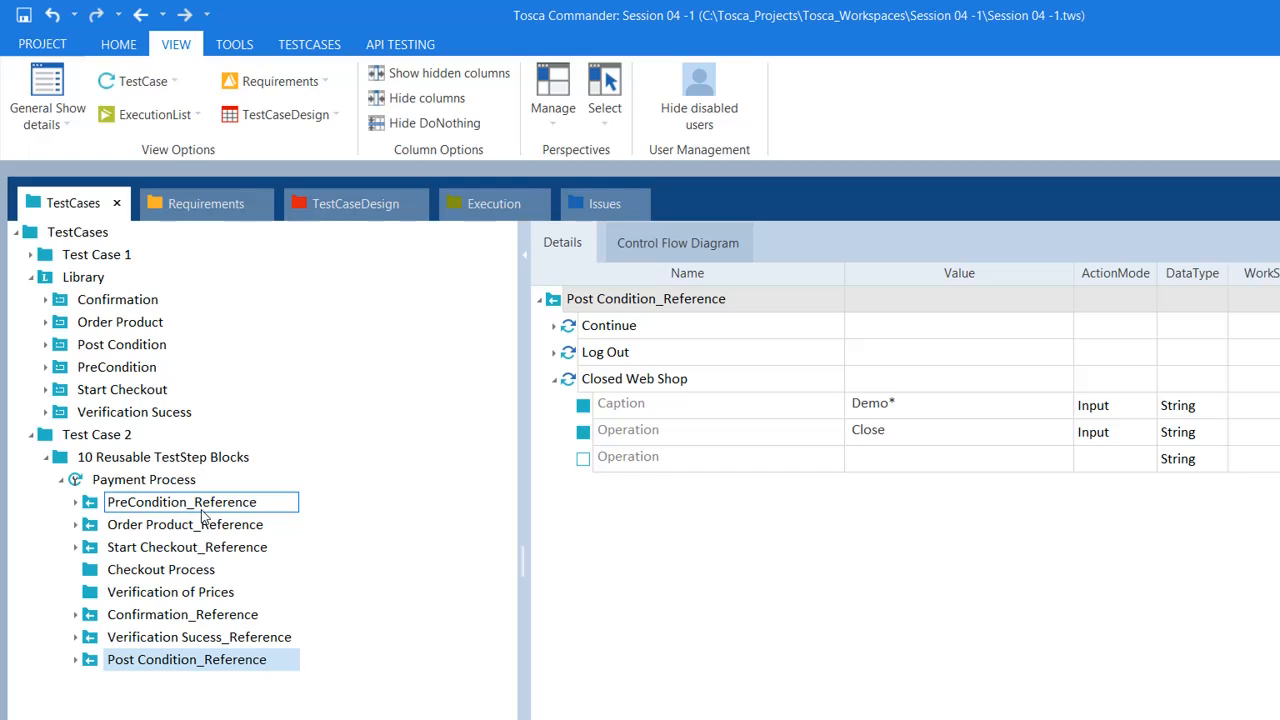
# Step: Examine the Checkout Process and Verification of Prices folders in the Payment Process test case for existing test steps
pyautogui.click(170, 575)
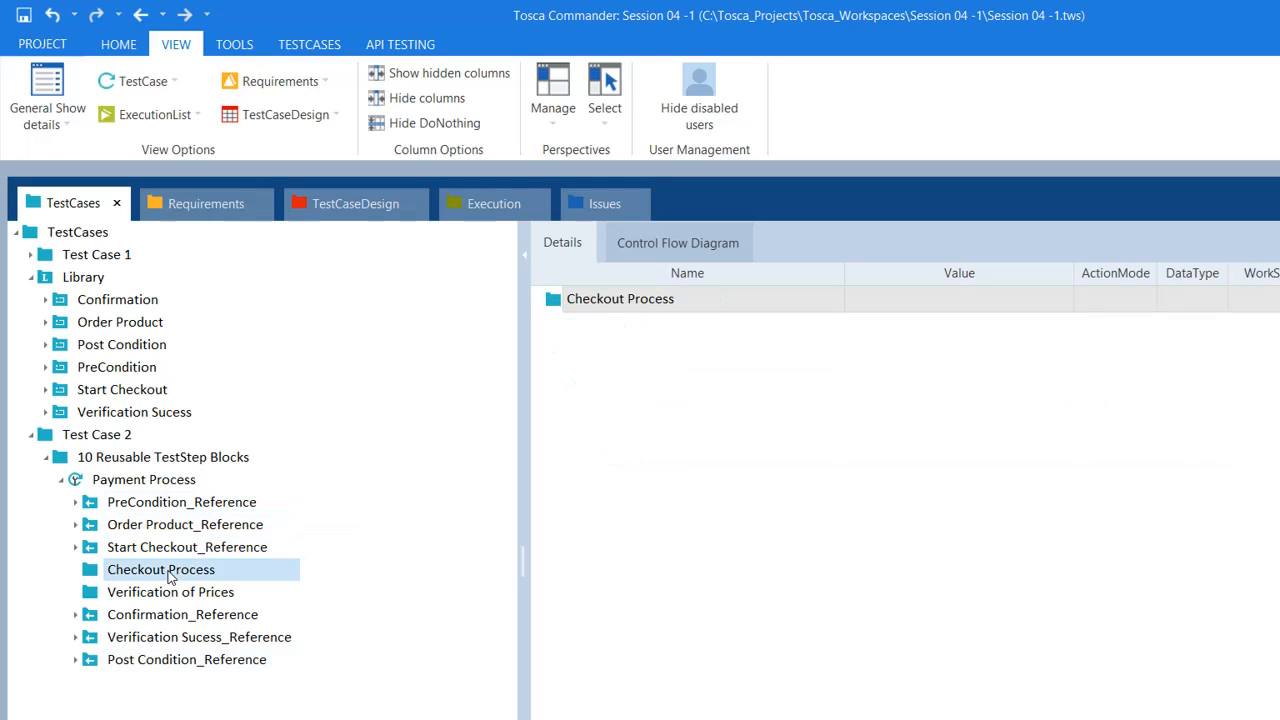
pyautogui.click(175, 598)
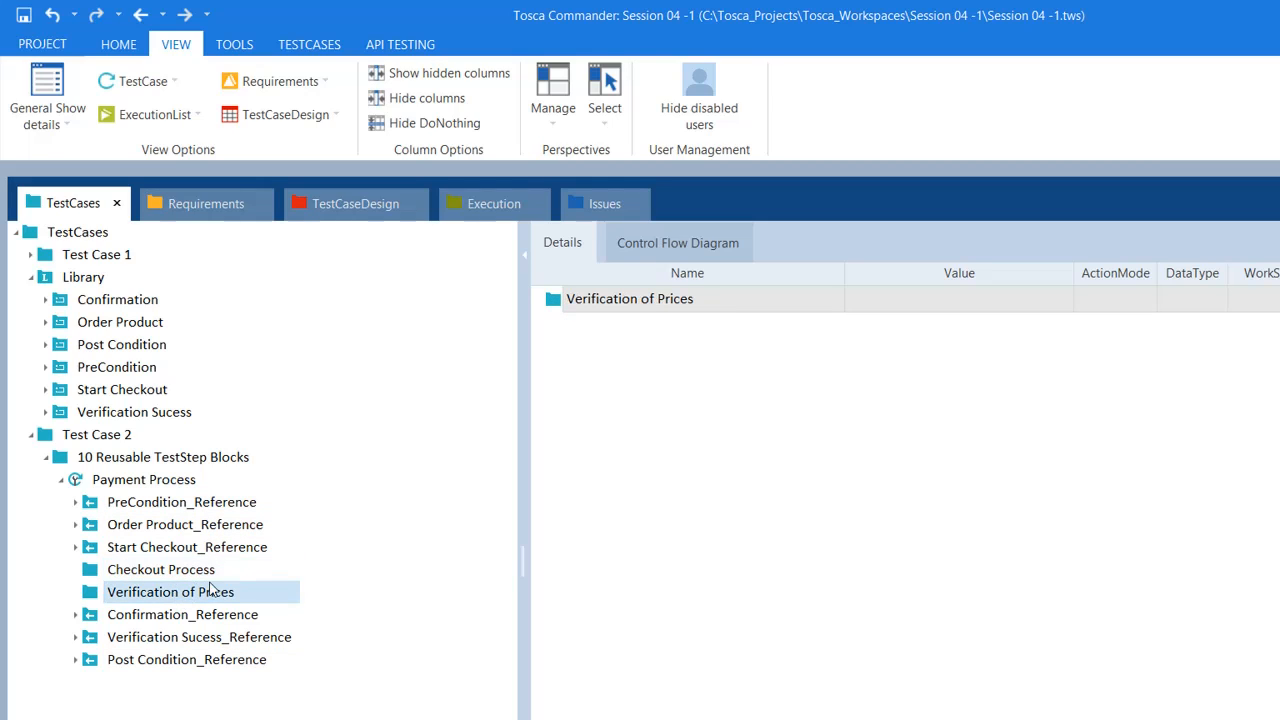
pyautogui.click(194, 572)
pyautogui.click(182, 597)
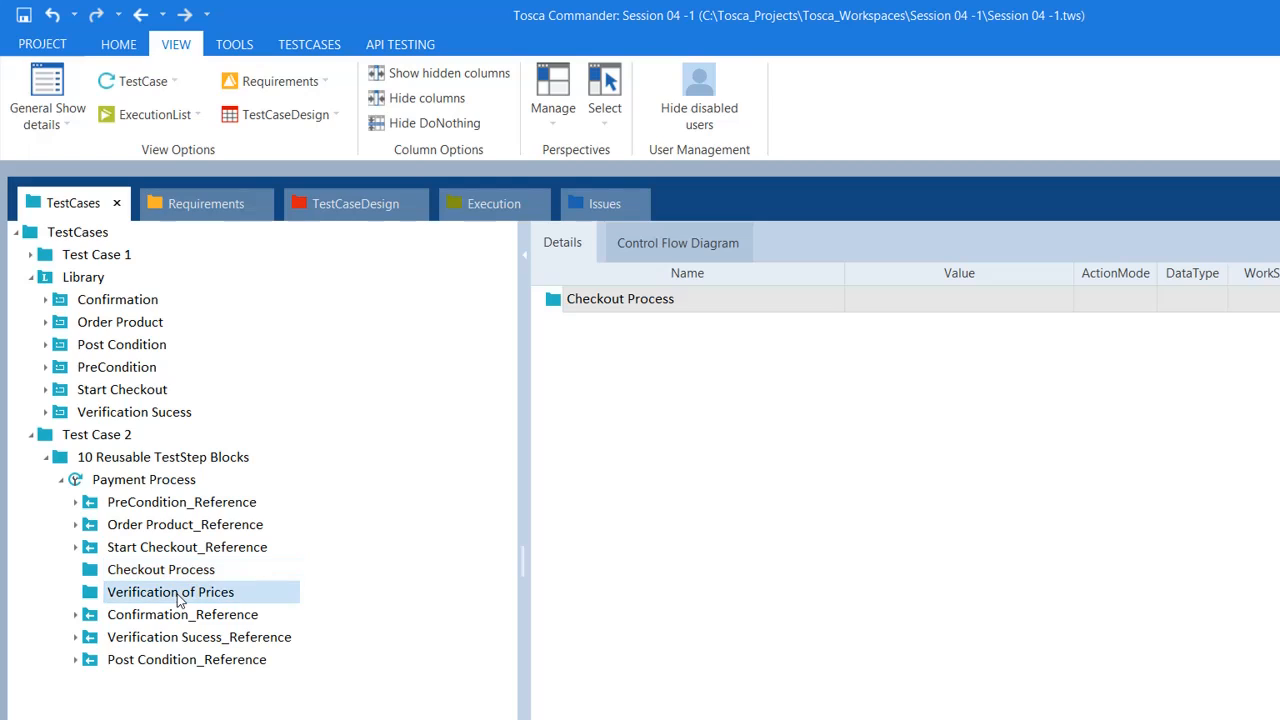
pyautogui.click(184, 573)
pyautogui.click(200, 593)
pyautogui.click(163, 570)
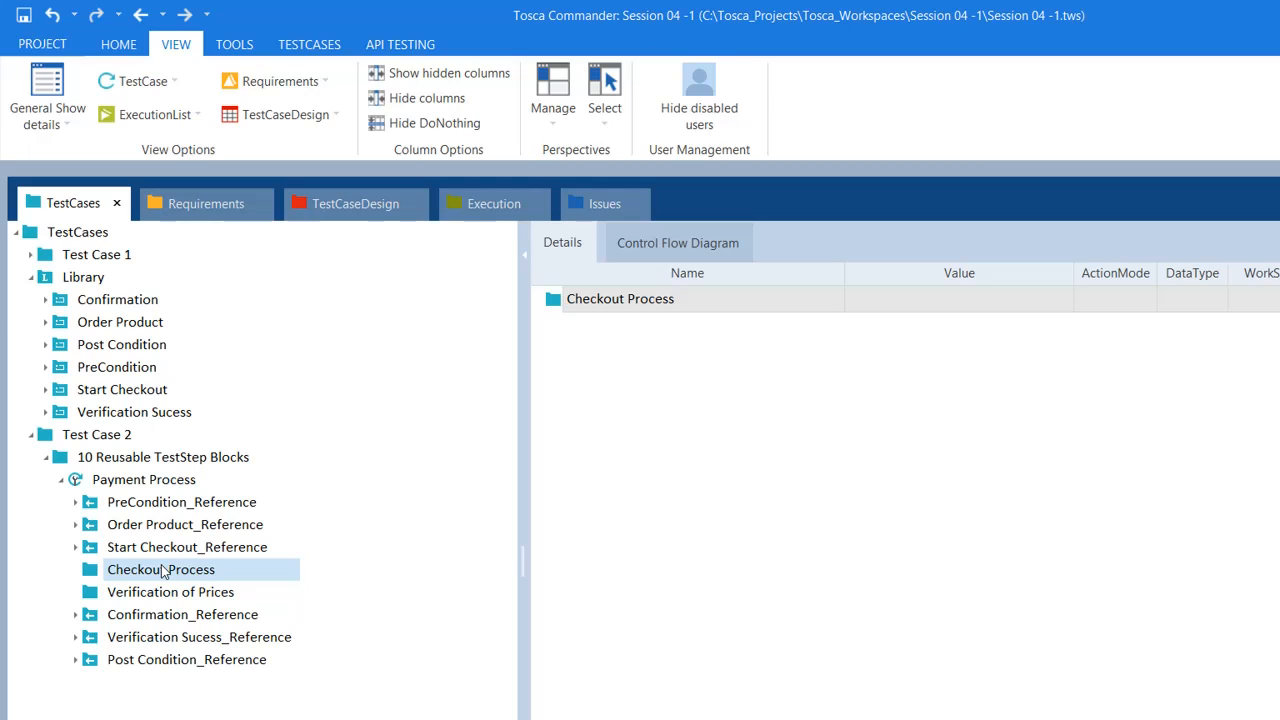
pyautogui.click(155, 596)
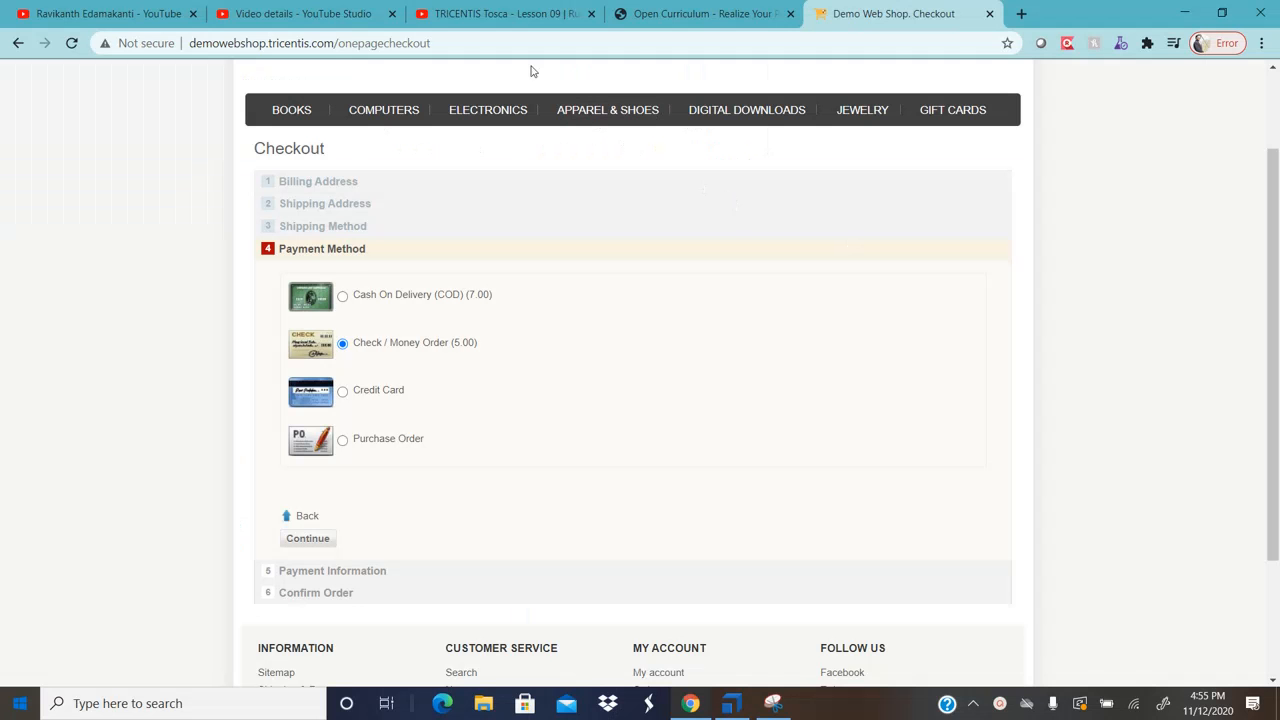
# Step: Switch to the Demo Web Shop checkout in Chrome and continue to Payment Information with the Check / Money Order payment method
pyautogui.click(469, 42)
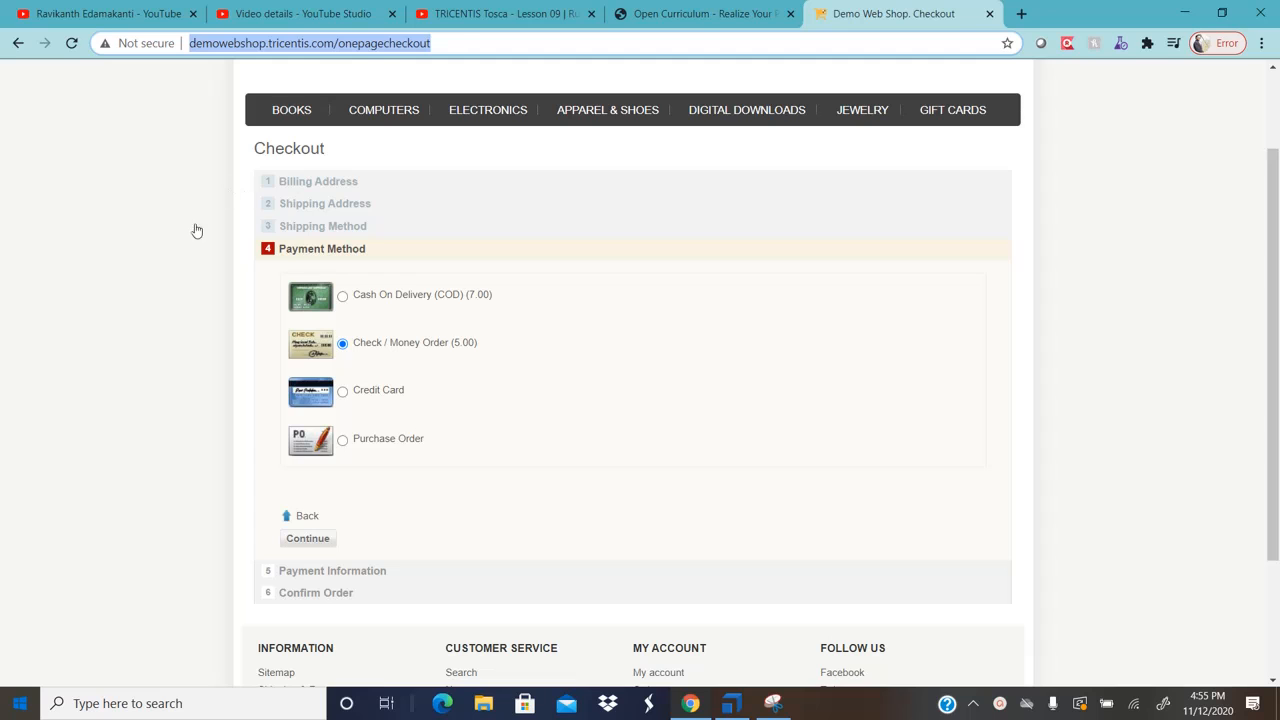
pyautogui.click(1075, 280)
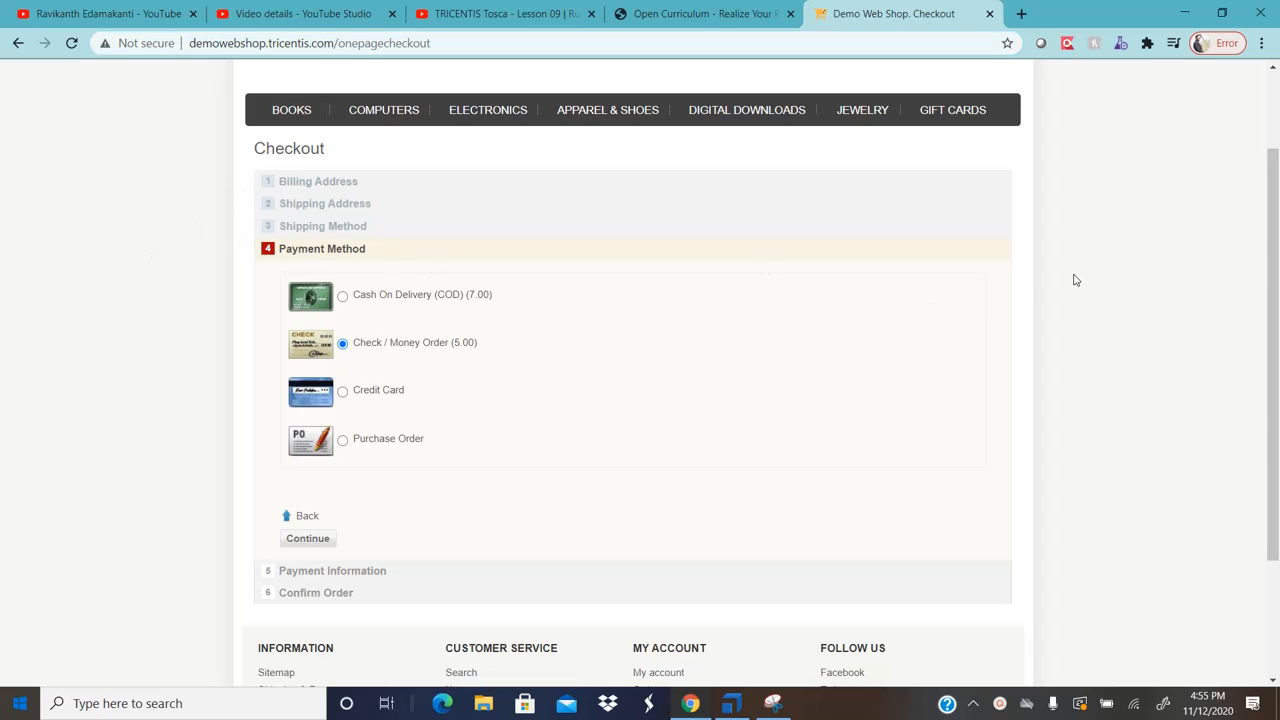
pyautogui.scroll(1, 1075, 280)
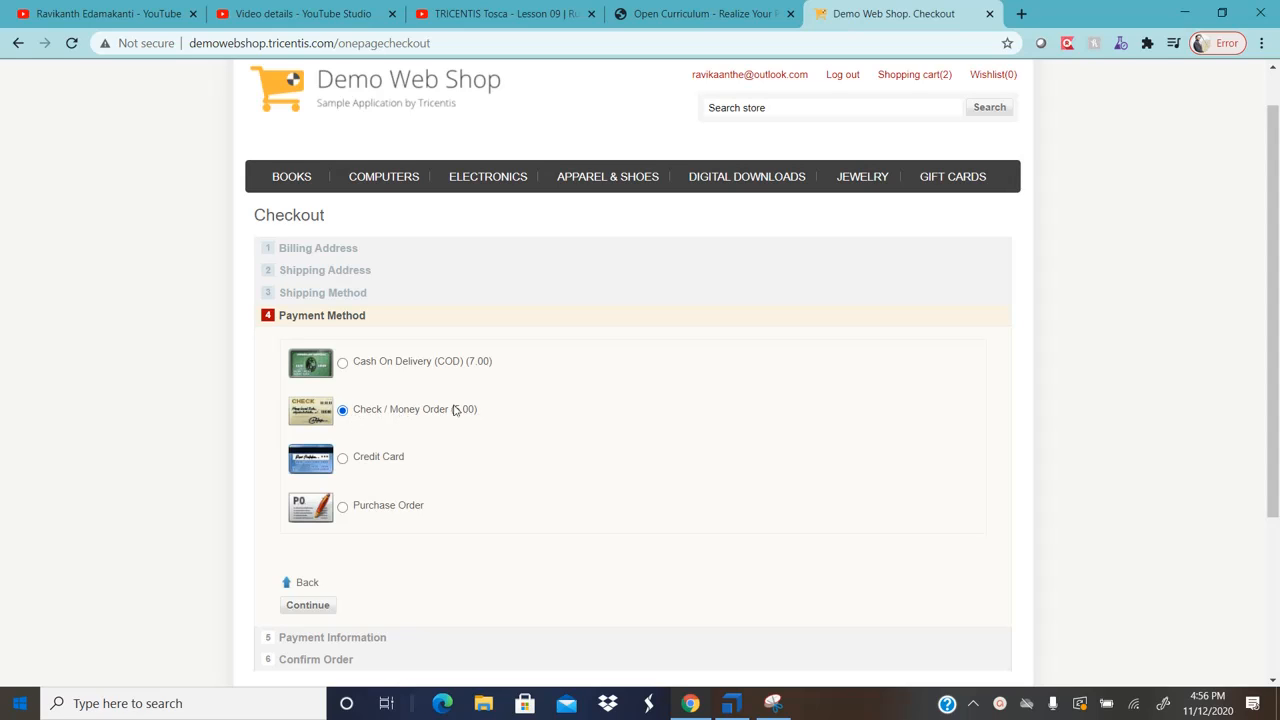
pyautogui.click(320, 607)
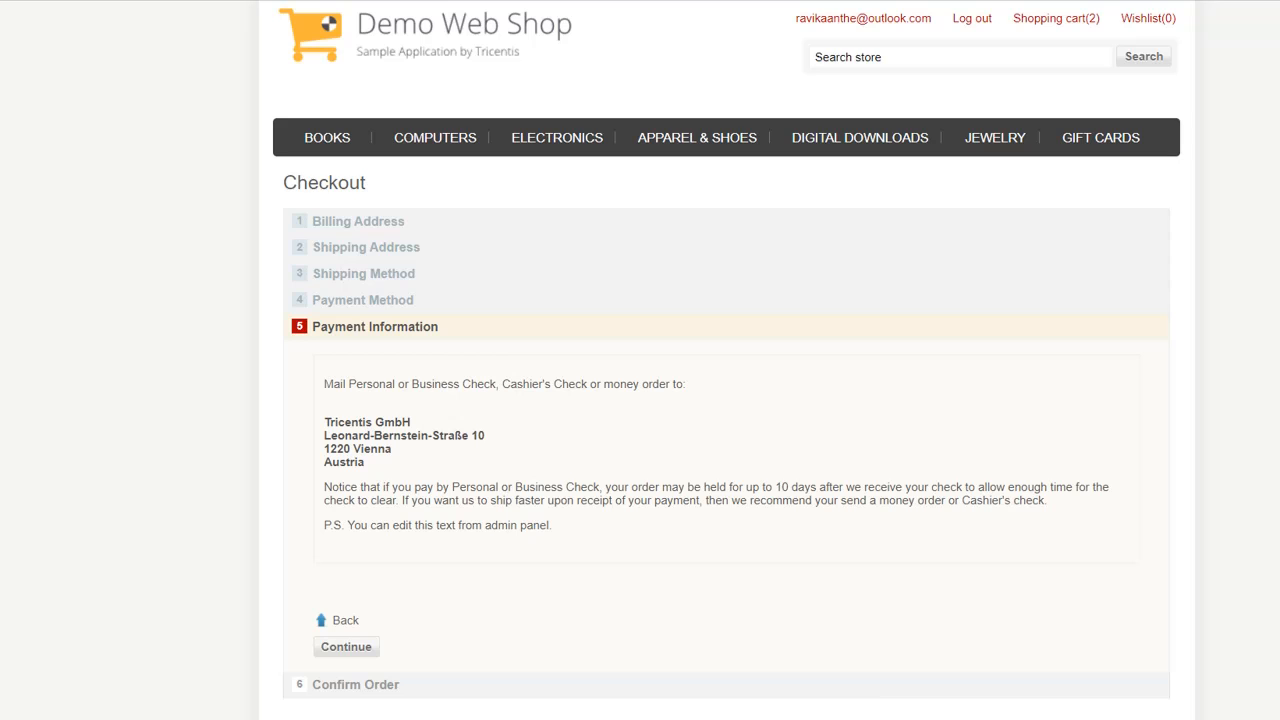
# Step: Switch back to Tosca Commander and open the Modules section docked beside TestCases, with a widened pane and module tree
pyautogui.click(843, 660)
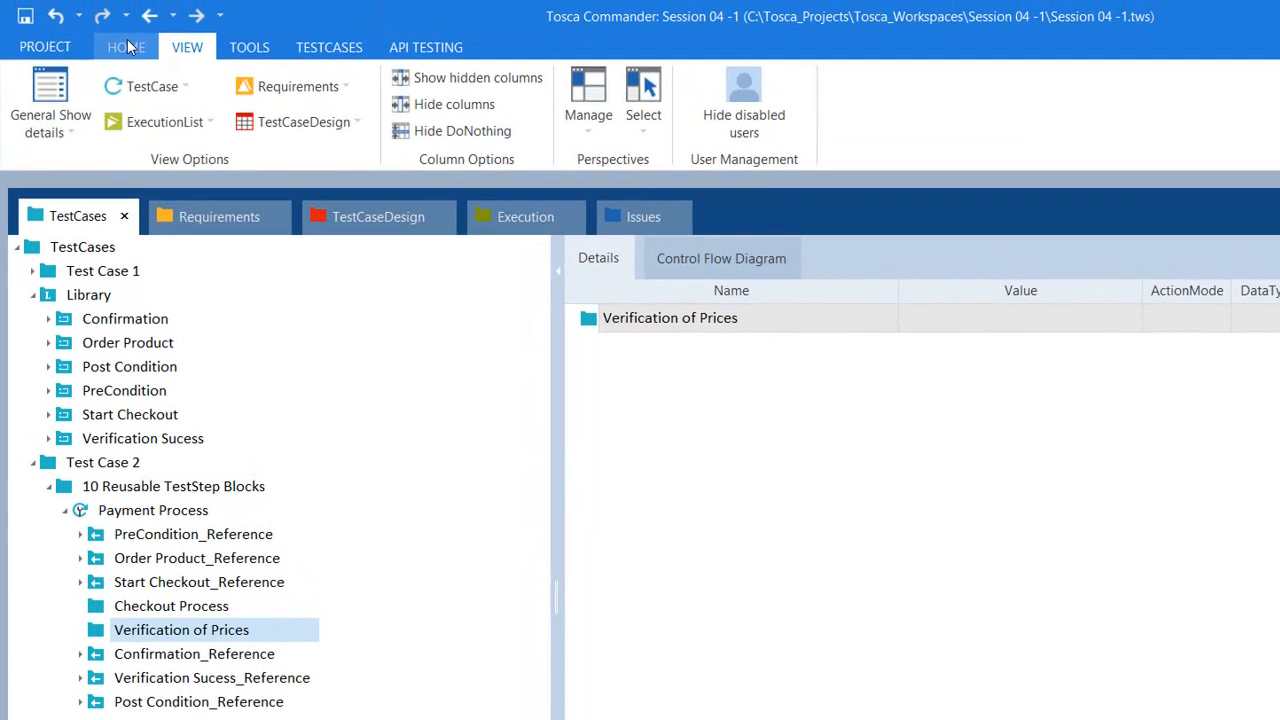
pyautogui.click(127, 48)
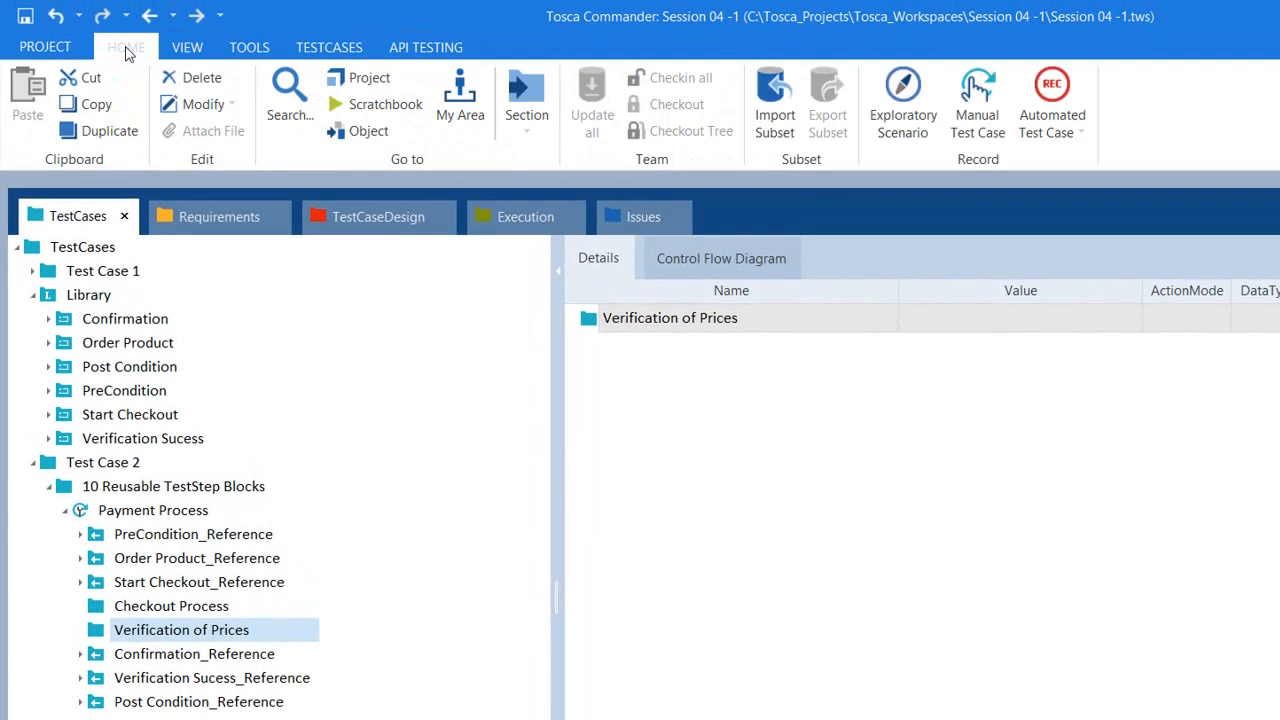
pyautogui.click(531, 137)
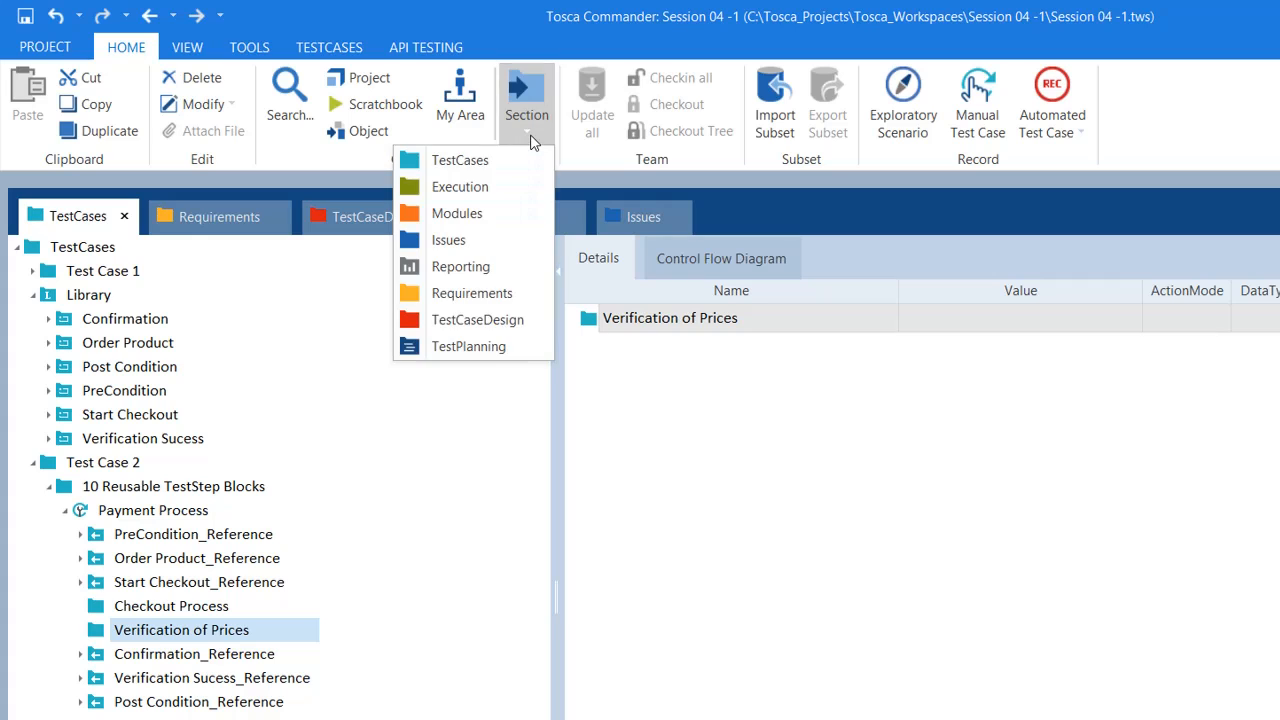
pyautogui.click(471, 212)
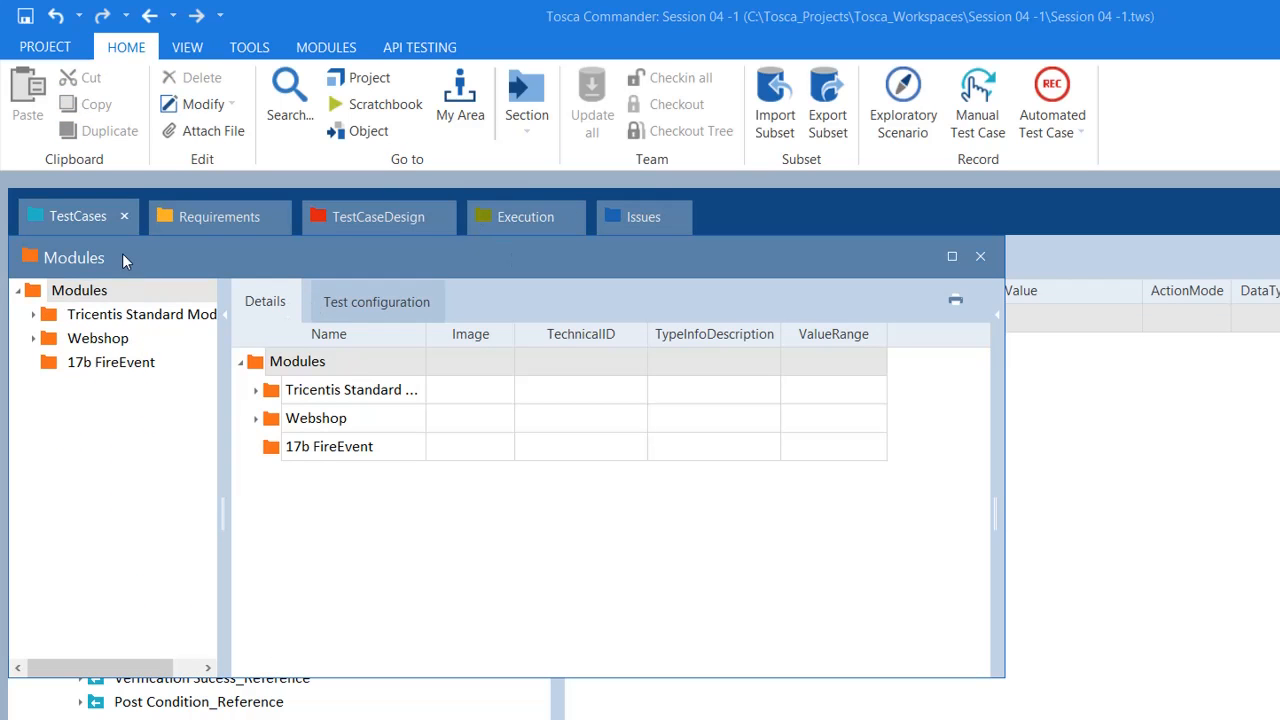
pyautogui.moveTo(133, 251); pyautogui.dragTo(876, 540)
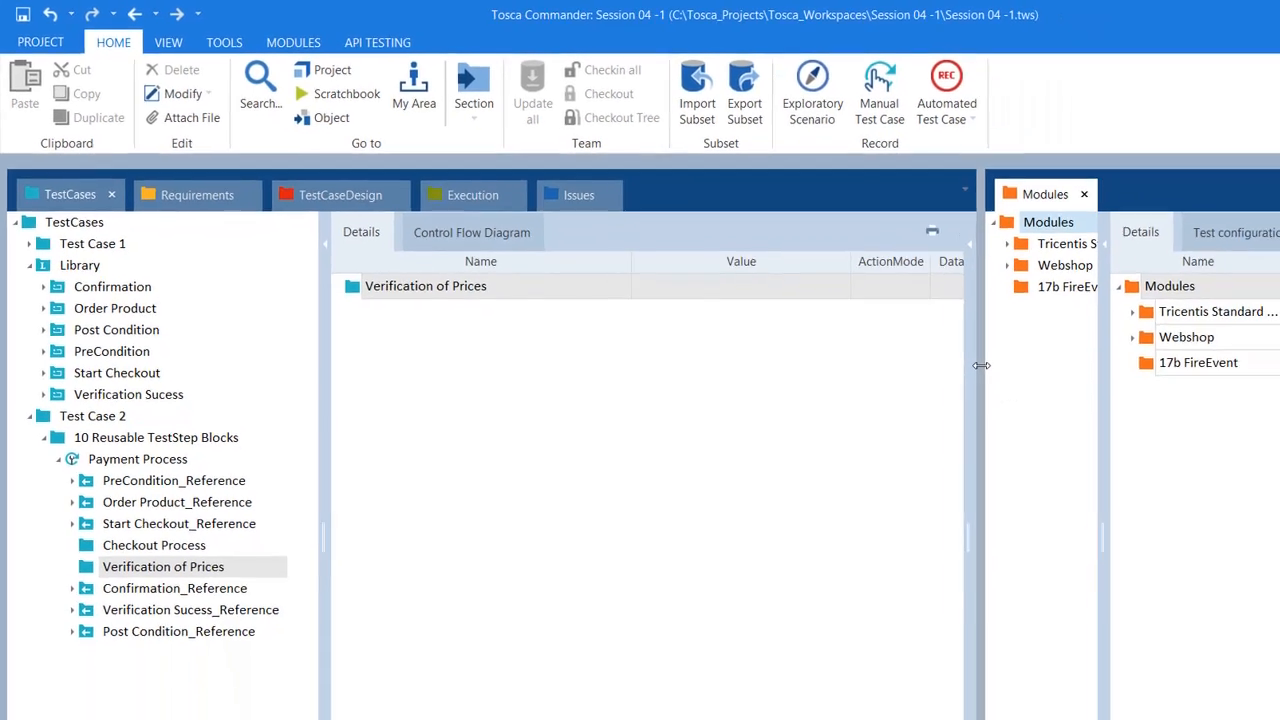
pyautogui.moveTo(1094, 408); pyautogui.dragTo(933, 415)
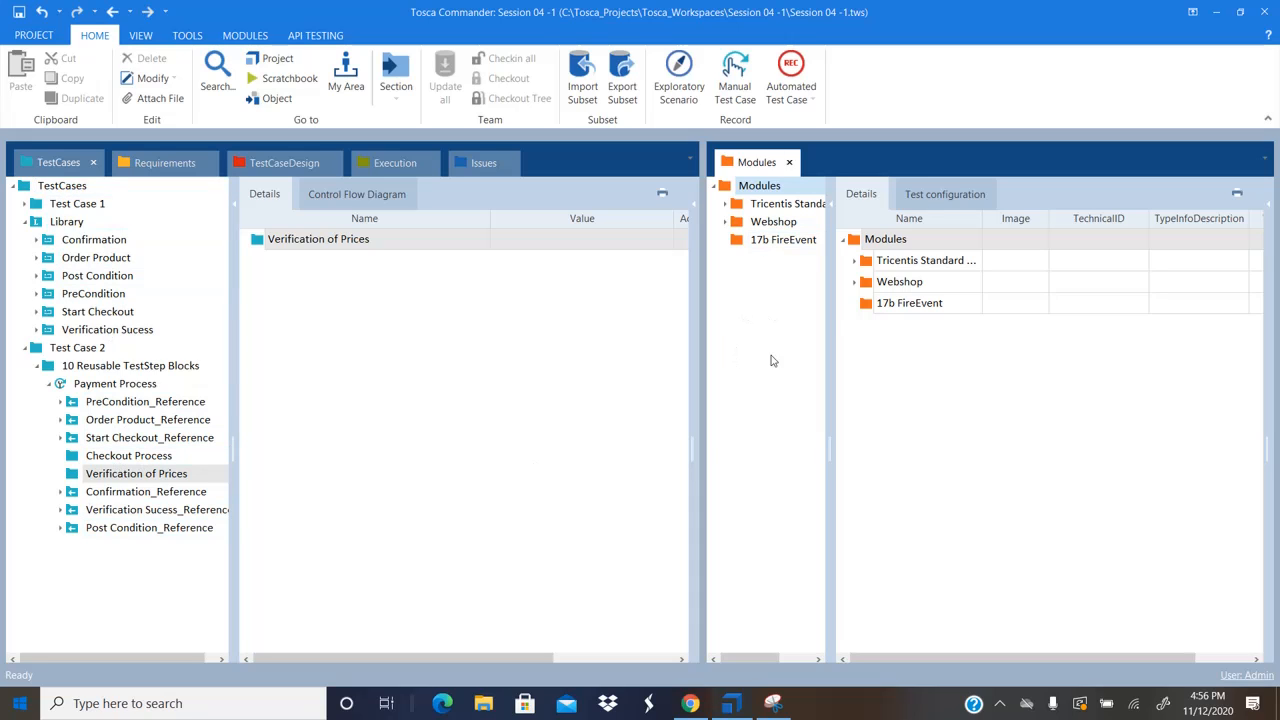
pyautogui.moveTo(833, 311); pyautogui.dragTo(922, 335)
# Step: Expand the Webshop modules to show the contents of Check out process and Order confirmation and details with full names readable
pyautogui.click(726, 222)
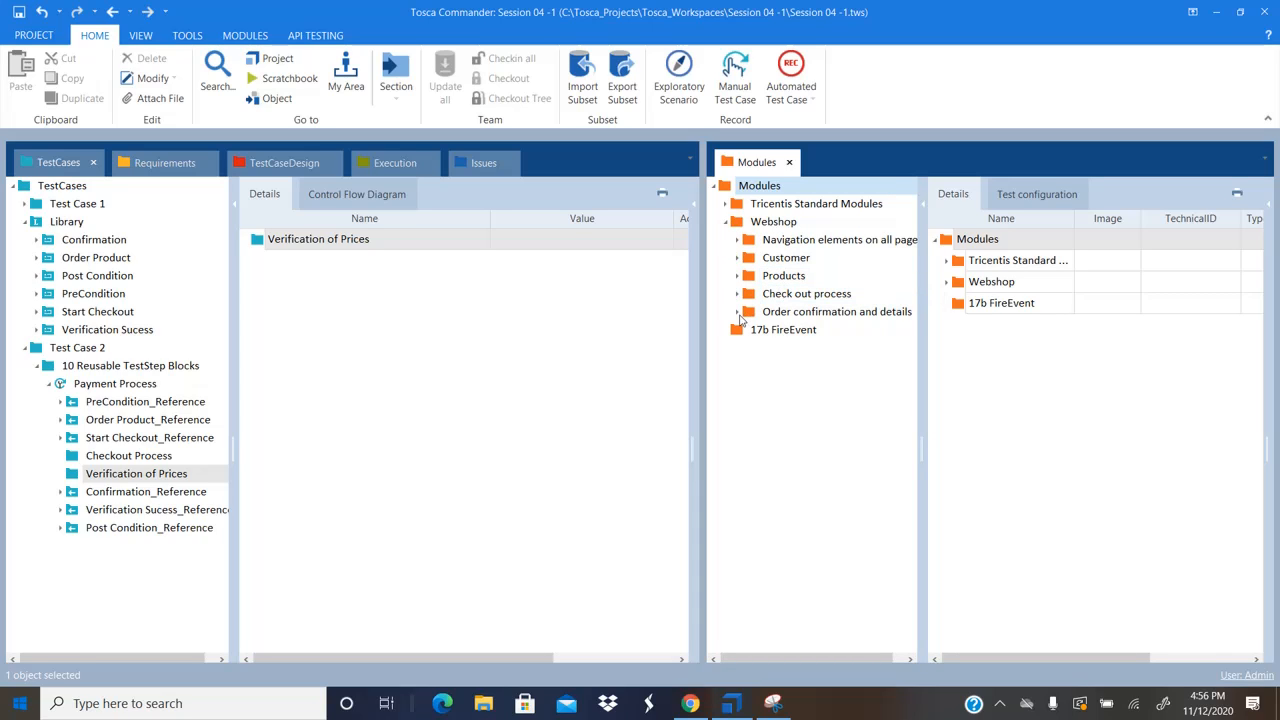
pyautogui.click(739, 314)
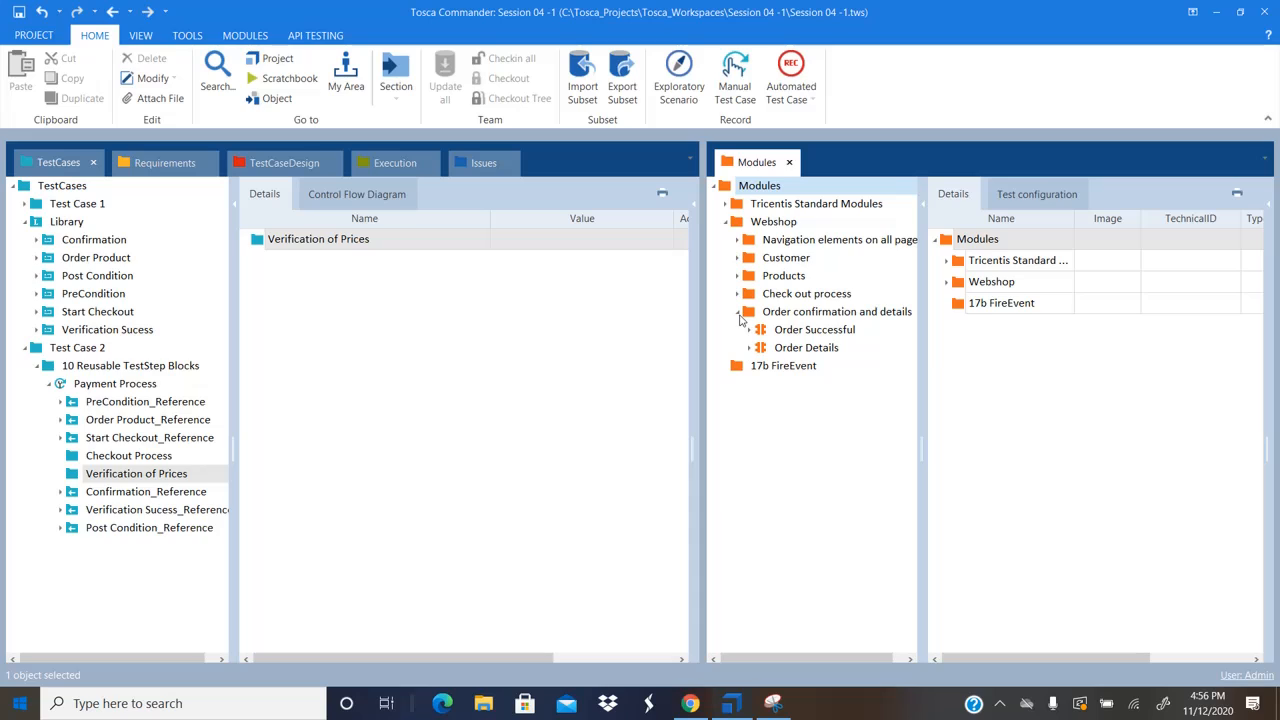
pyautogui.click(739, 313)
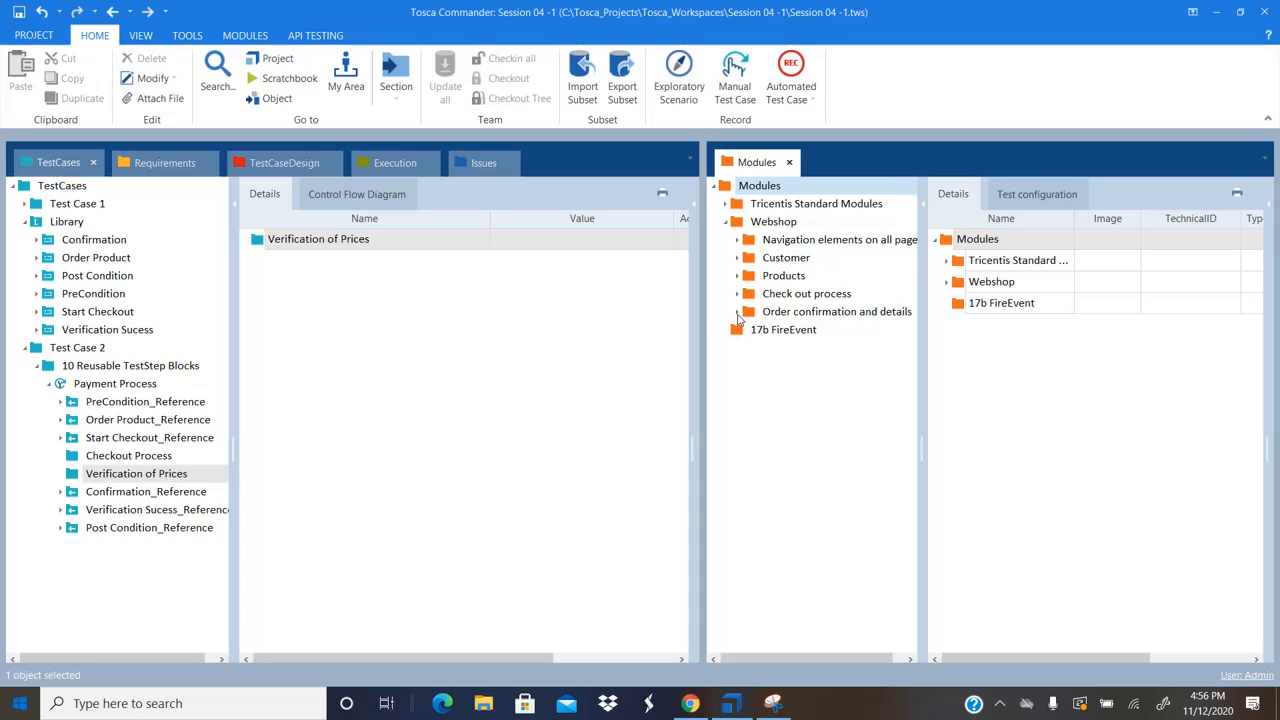
pyautogui.click(738, 313)
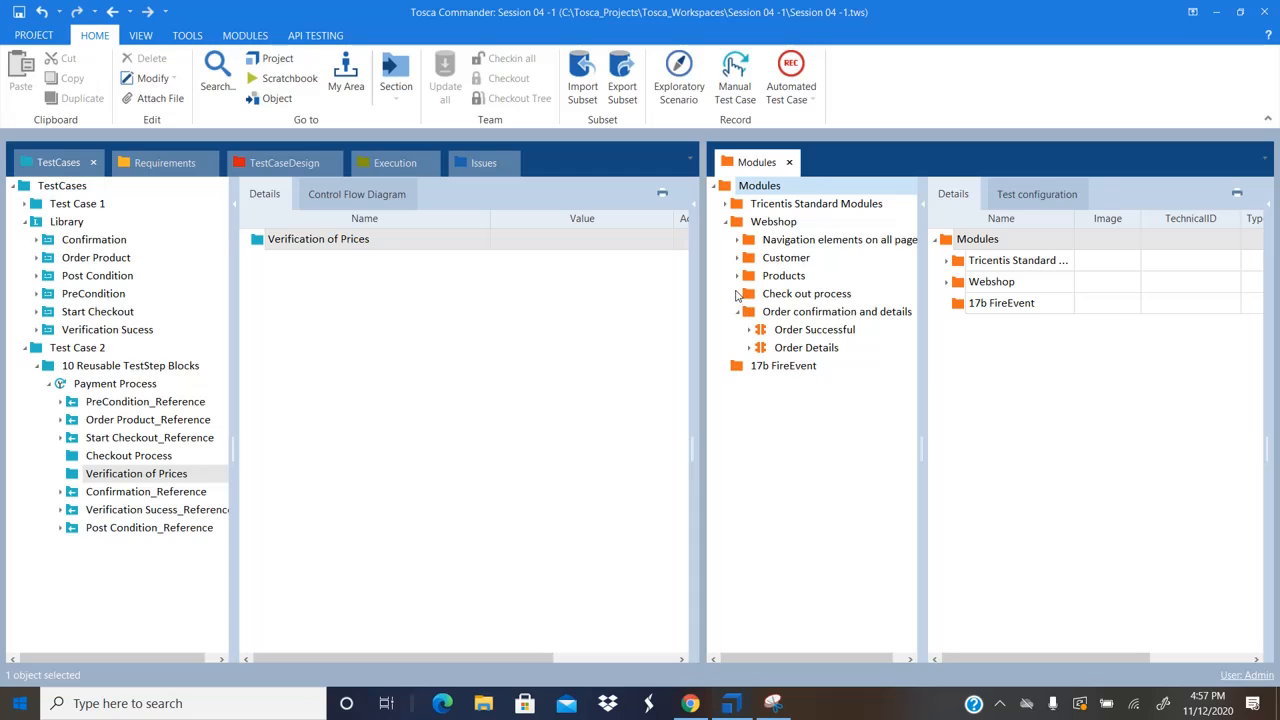
pyautogui.click(737, 294)
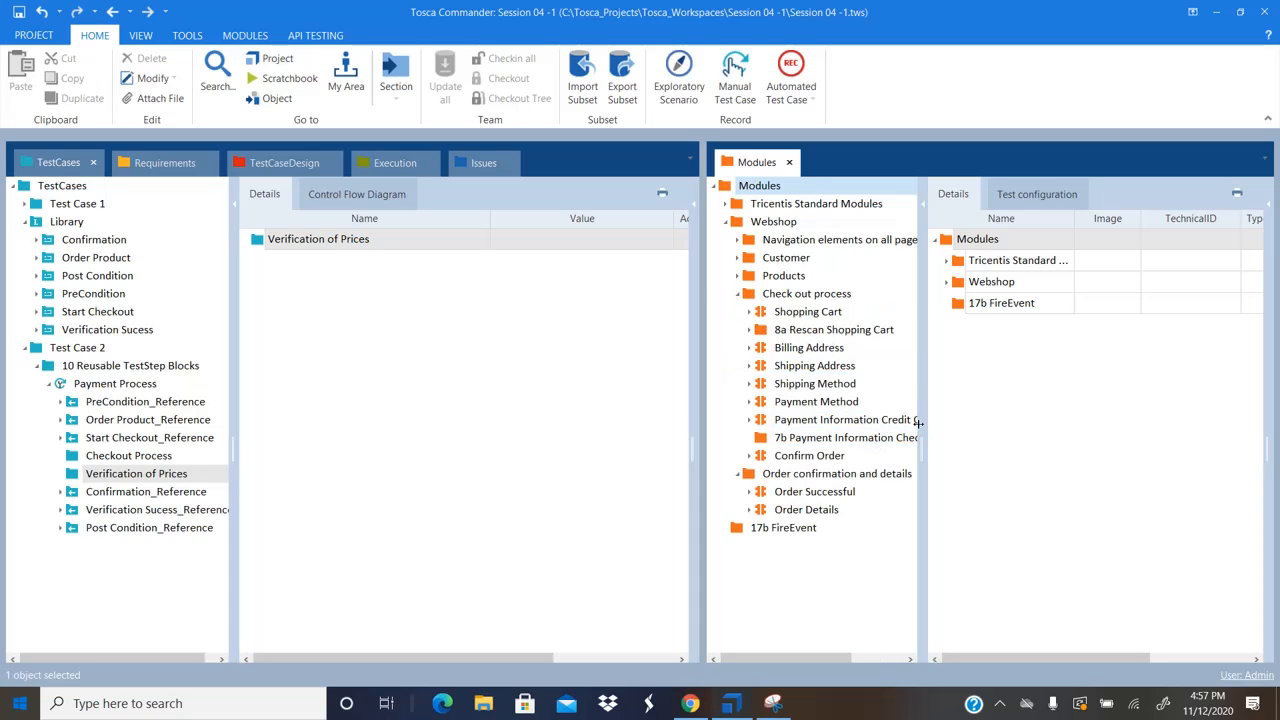
pyautogui.moveTo(918, 423); pyautogui.dragTo(1015, 430)
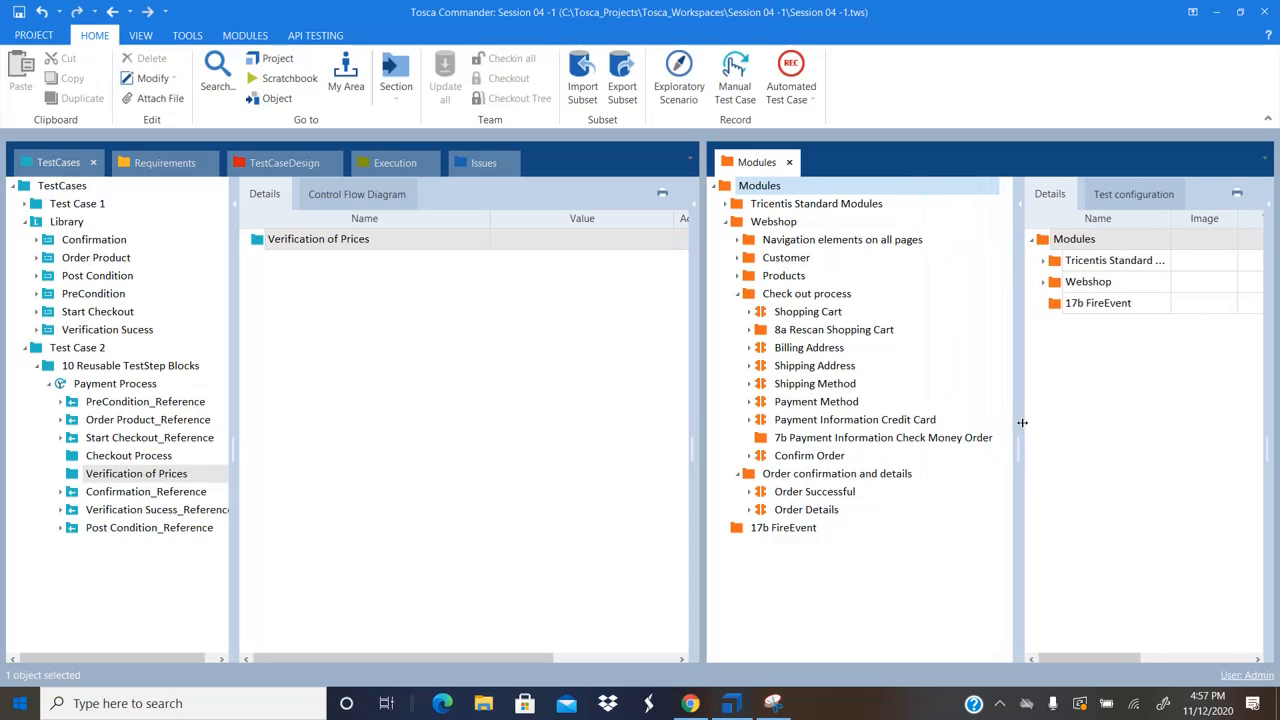
# Step: Start an application scan of the Demo Web Shop Checkout page from the 7b Payment Information Check Money Order folder
pyautogui.click(876, 441)
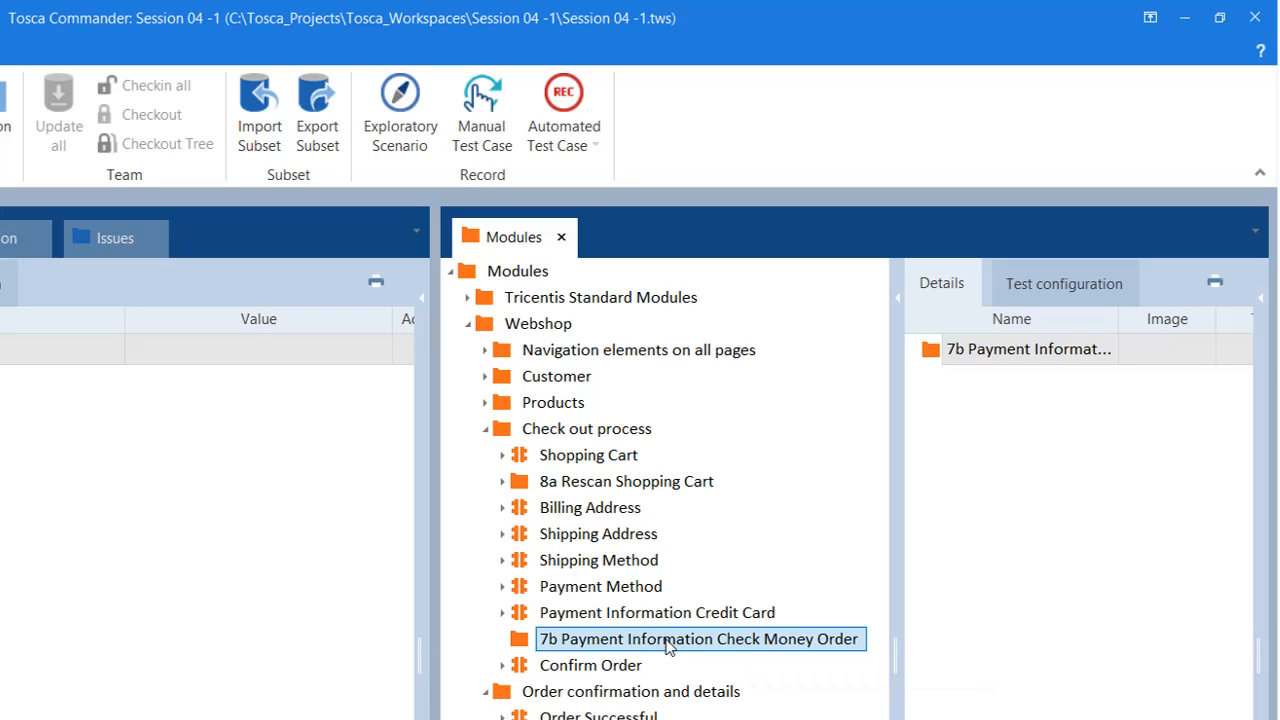
pyautogui.rightClick(550, 648)
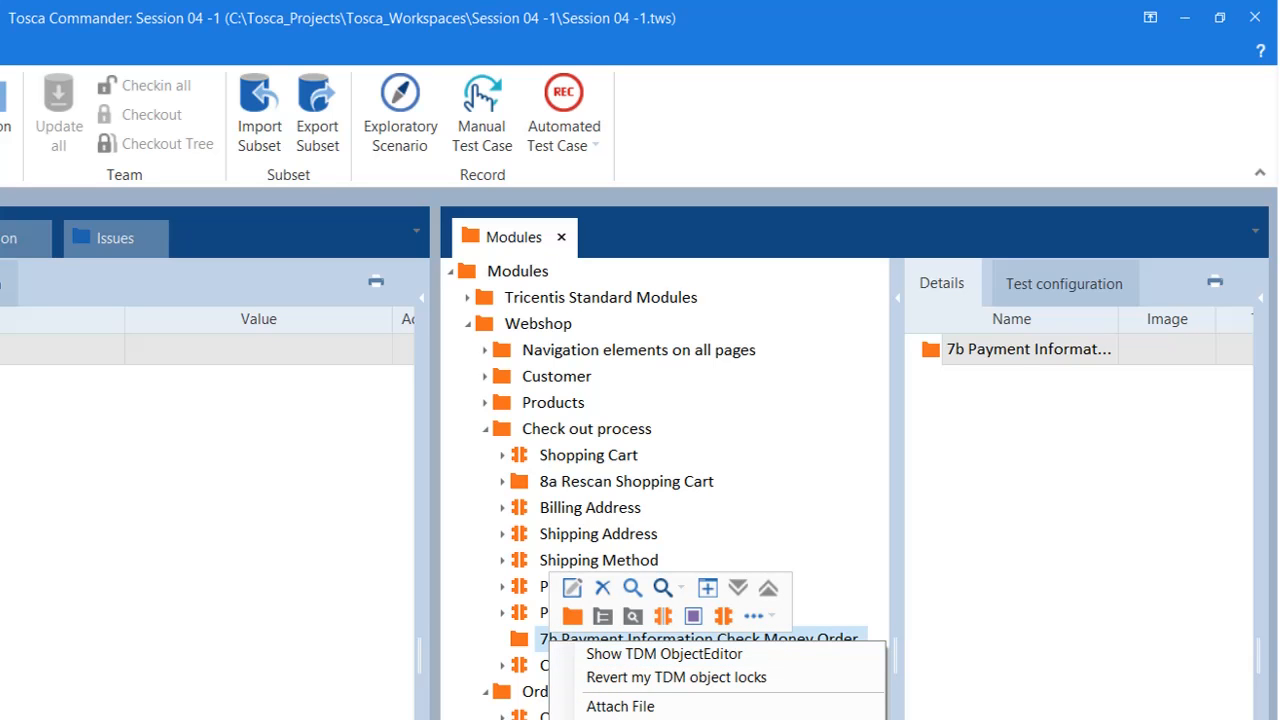
pyautogui.moveTo(648, 719)
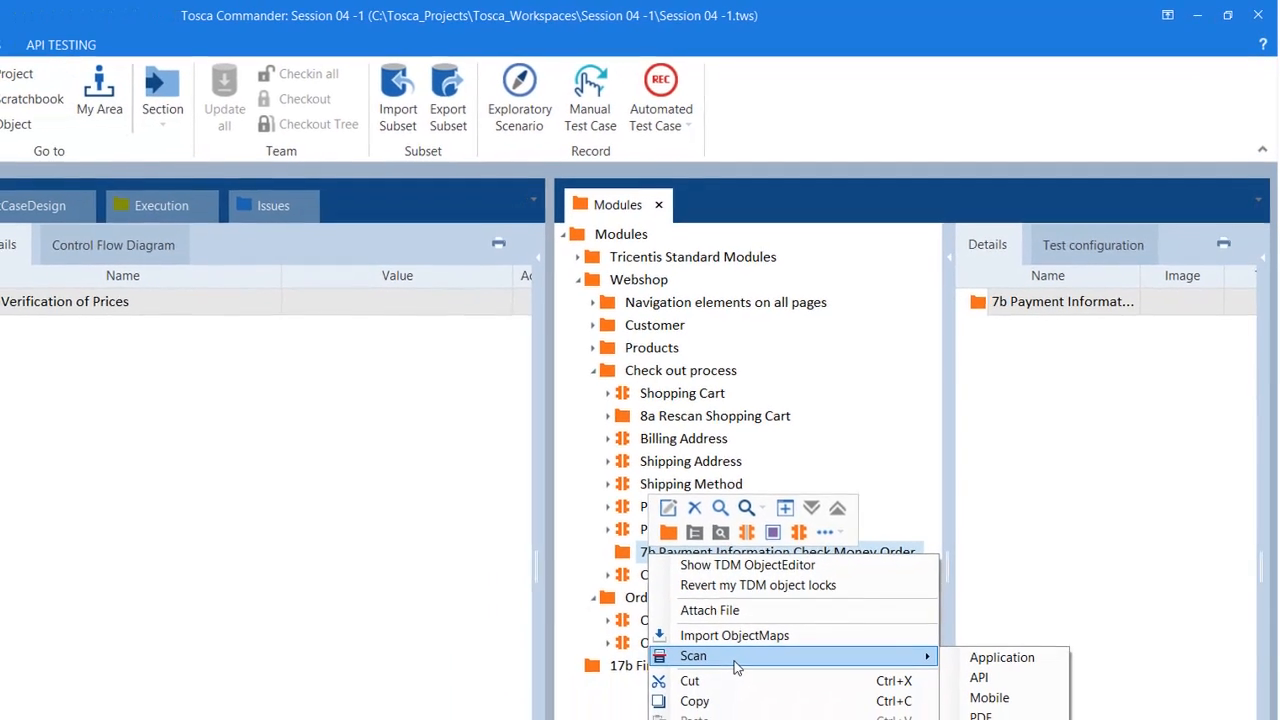
pyautogui.click(990, 665)
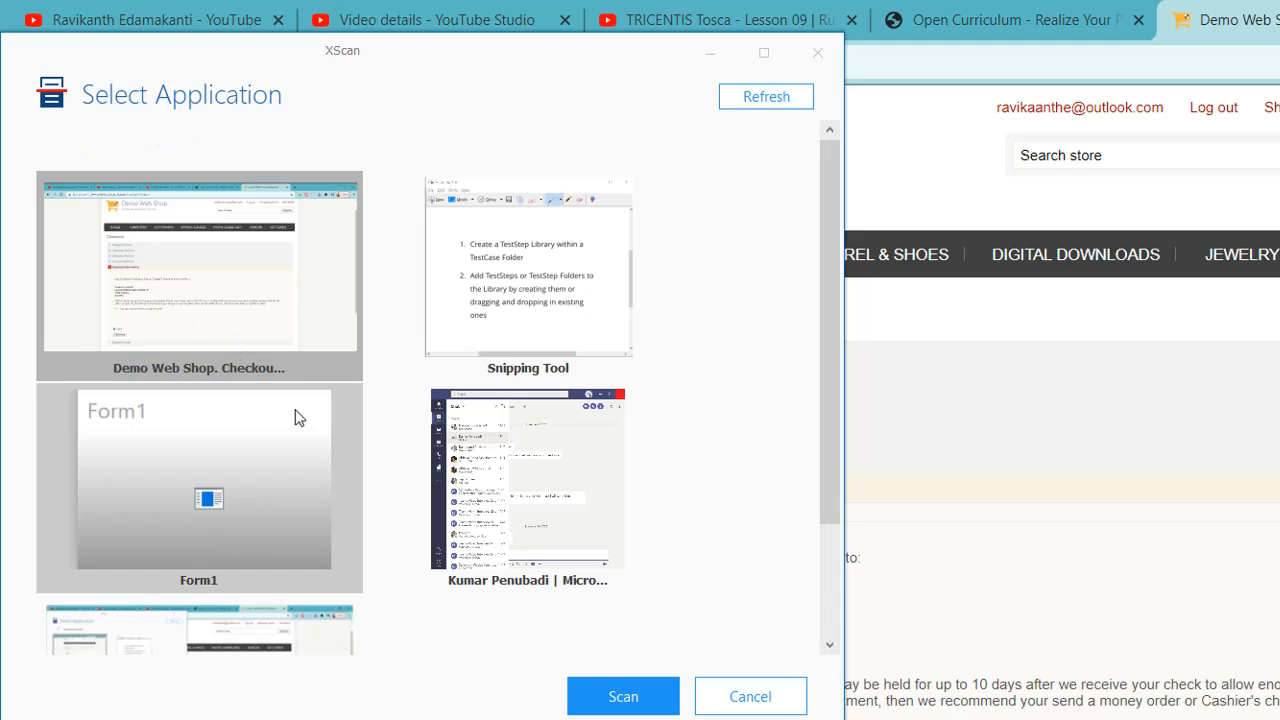
pyautogui.click(608, 699)
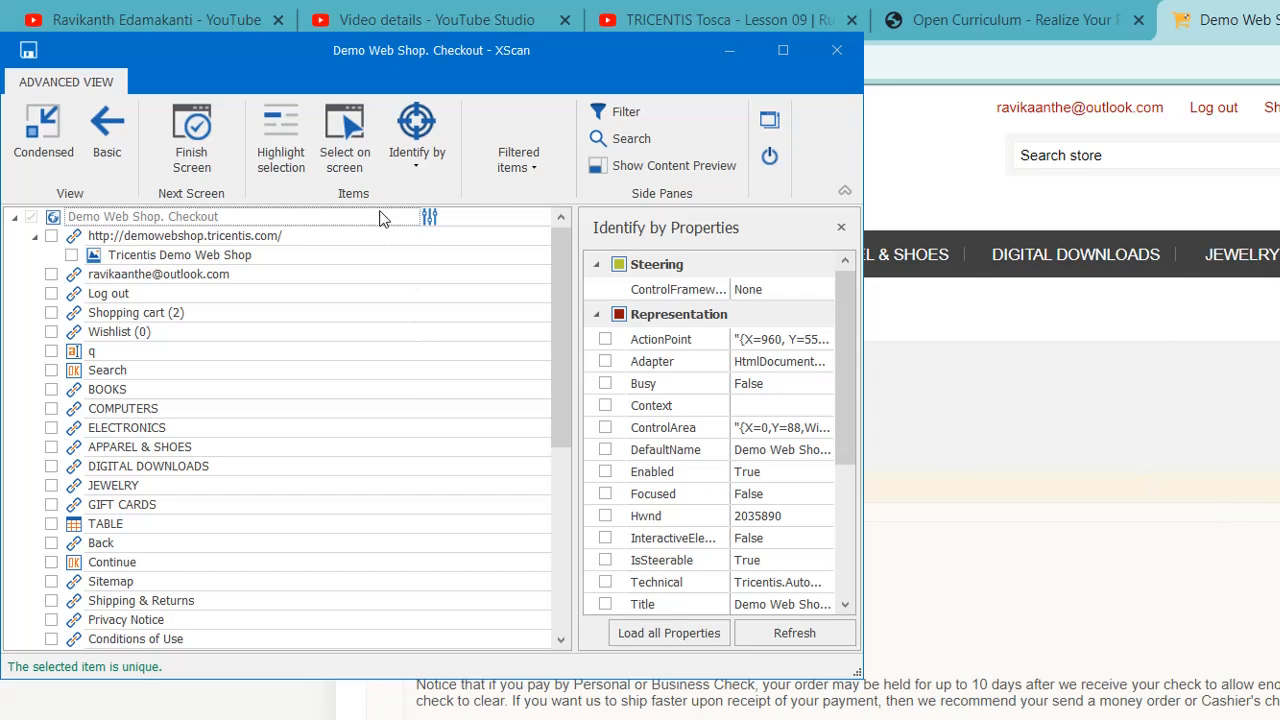
# Step: Select the payment information table, the Back link and the Continue button on the checkout page for the scanned module
pyautogui.click(345, 152)
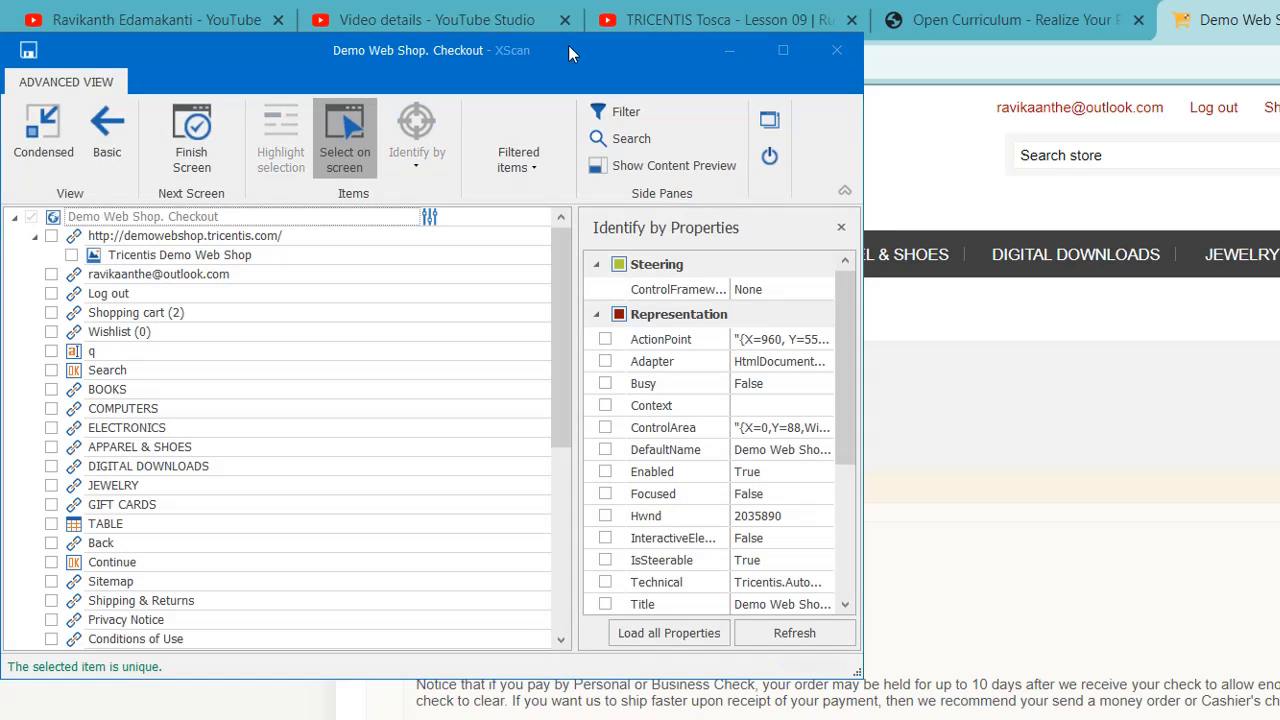
pyautogui.moveTo(568, 47); pyautogui.dragTo(1279, 719)
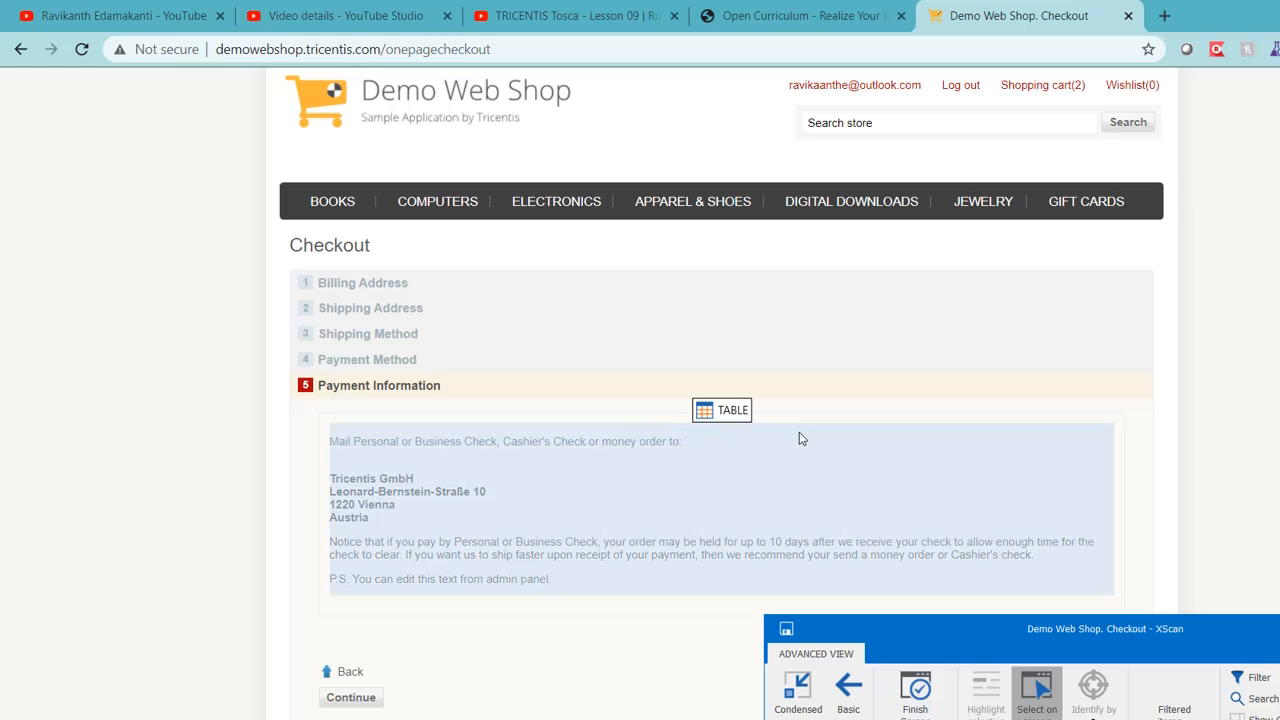
pyautogui.click(799, 438)
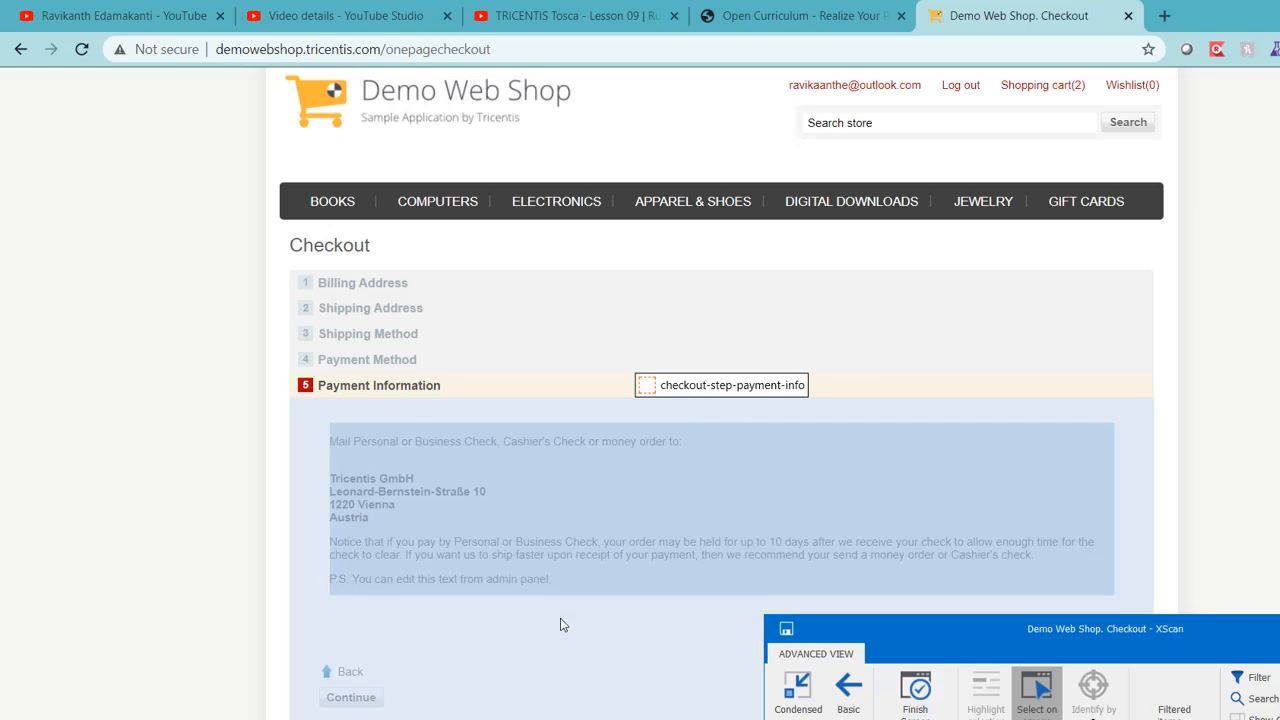
pyautogui.click(350, 674)
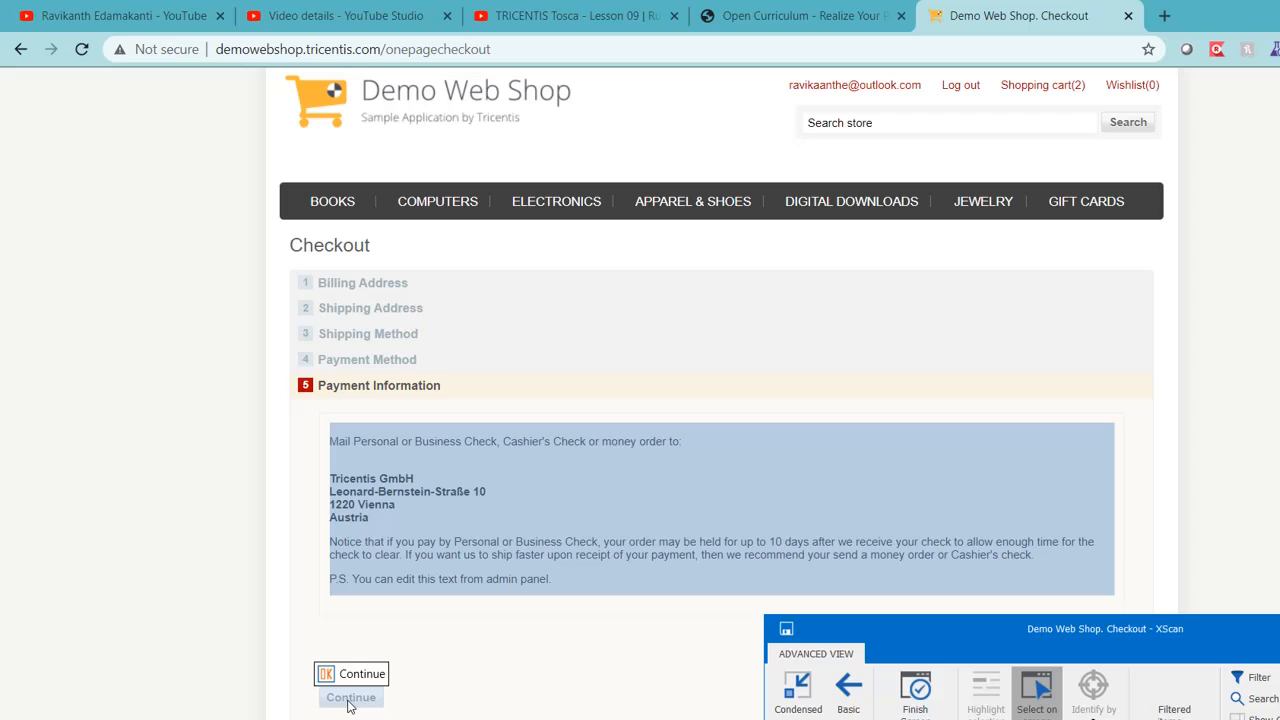
pyautogui.click(349, 703)
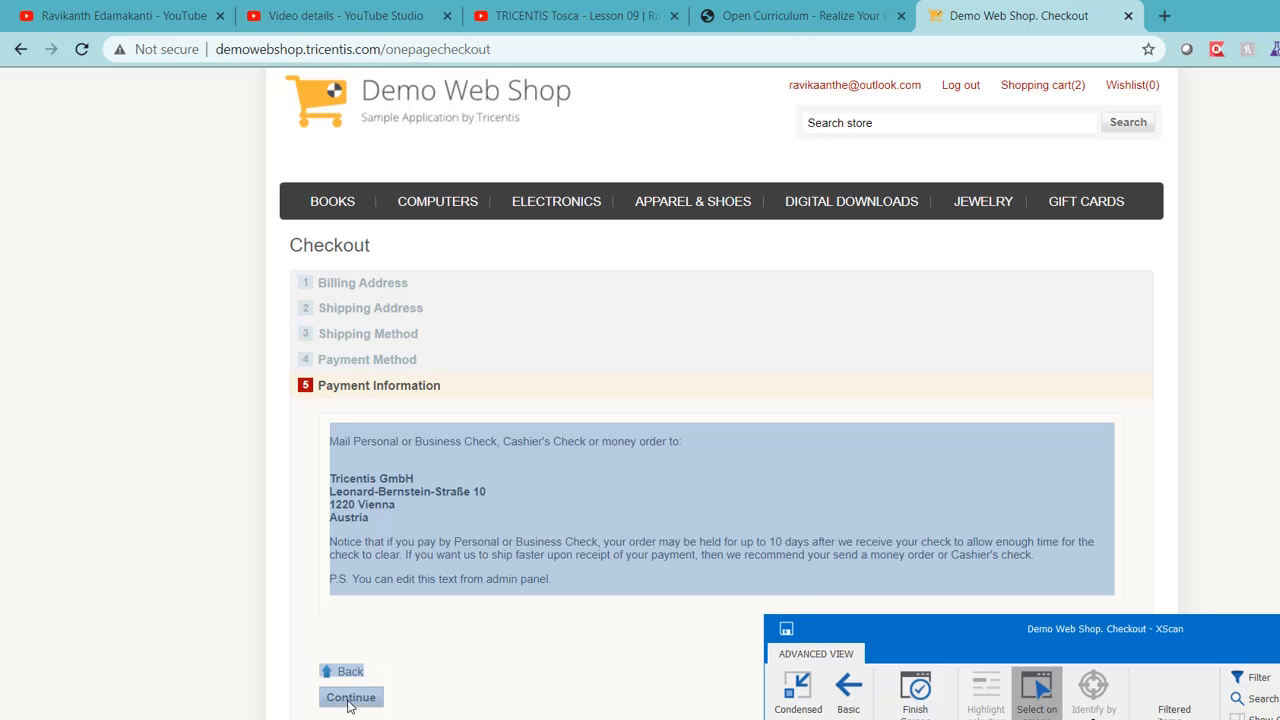
# Step: Bring the full scan window into view and add the Visible property to the identification of the Back link
pyautogui.moveTo(915, 629); pyautogui.dragTo(293, 285)
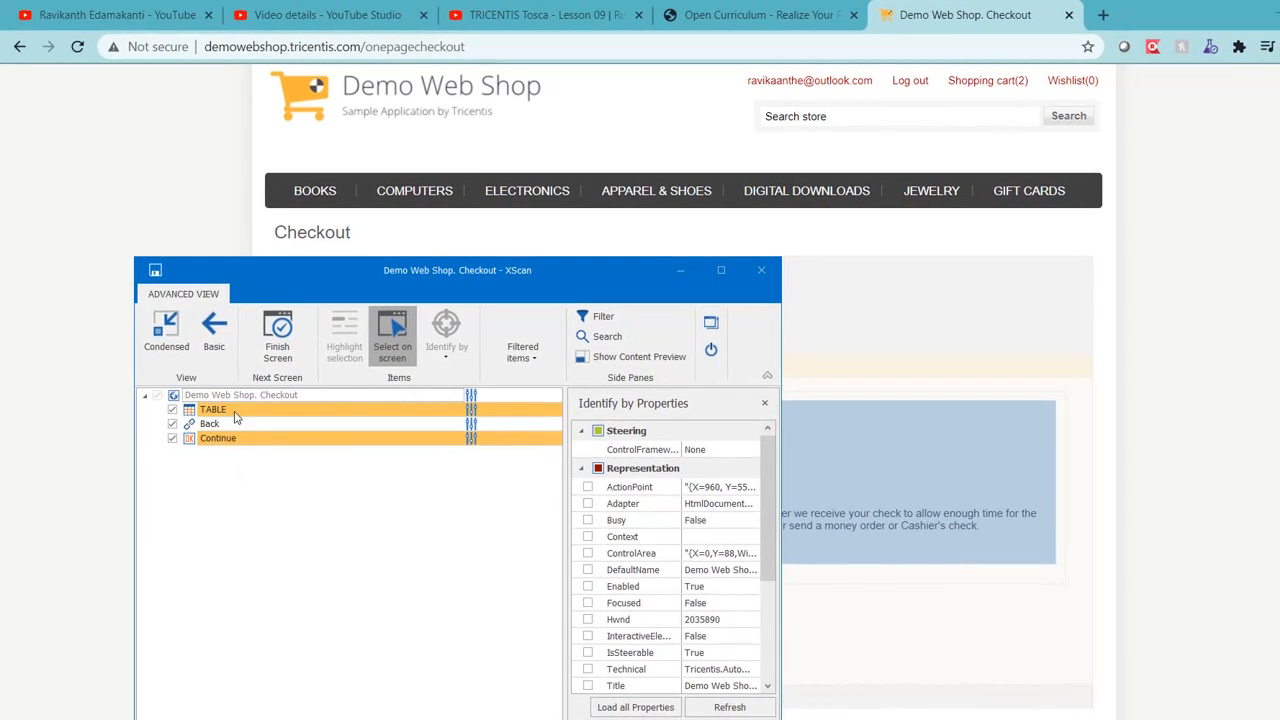
pyautogui.click(288, 426)
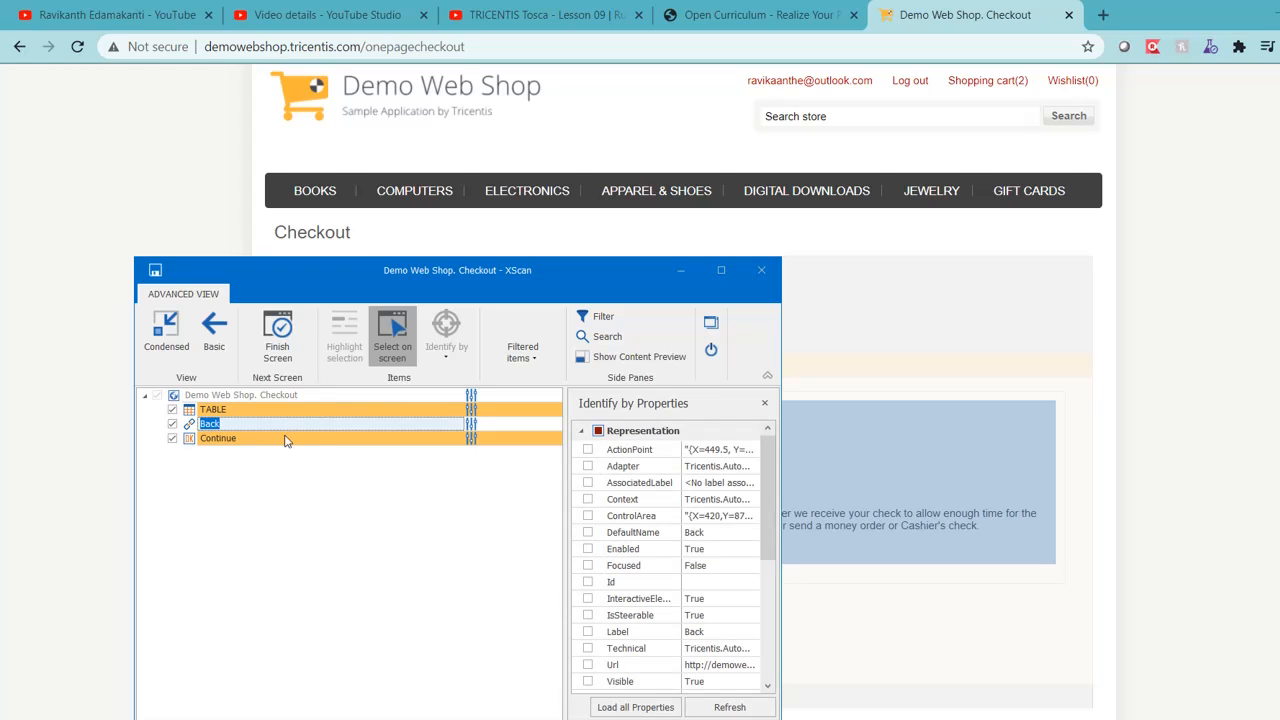
pyautogui.click(264, 443)
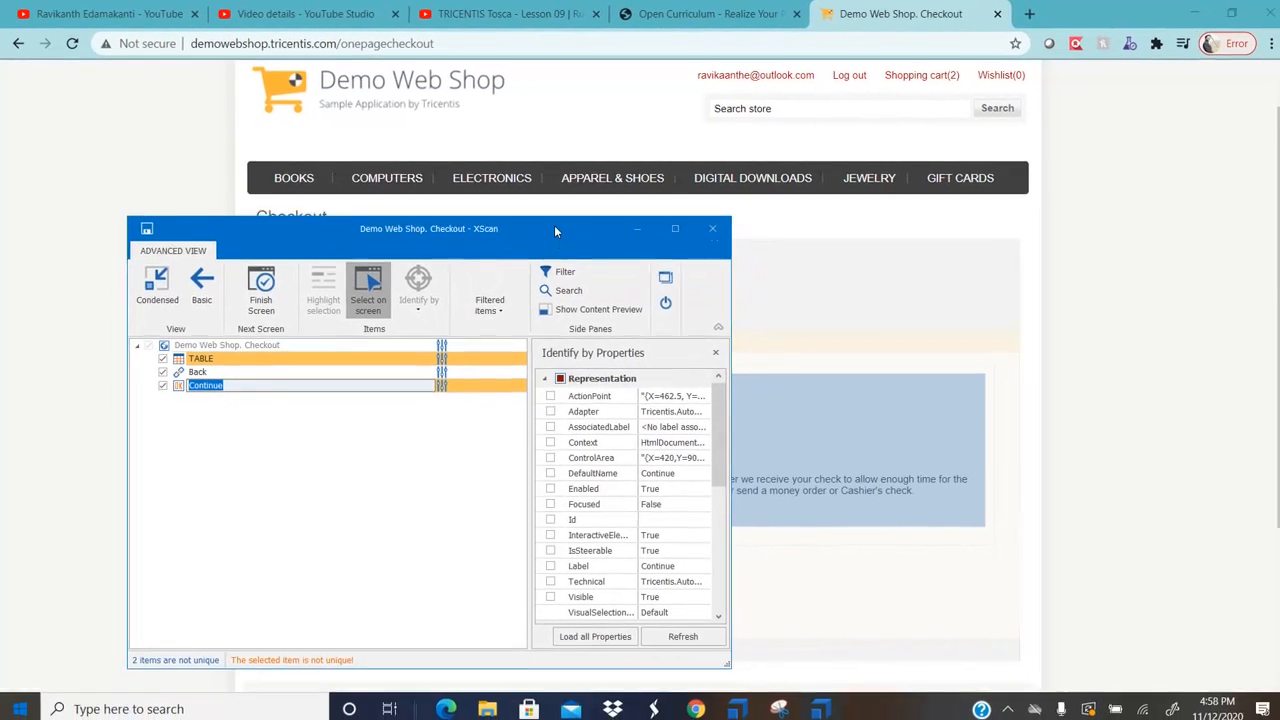
pyautogui.click(237, 363)
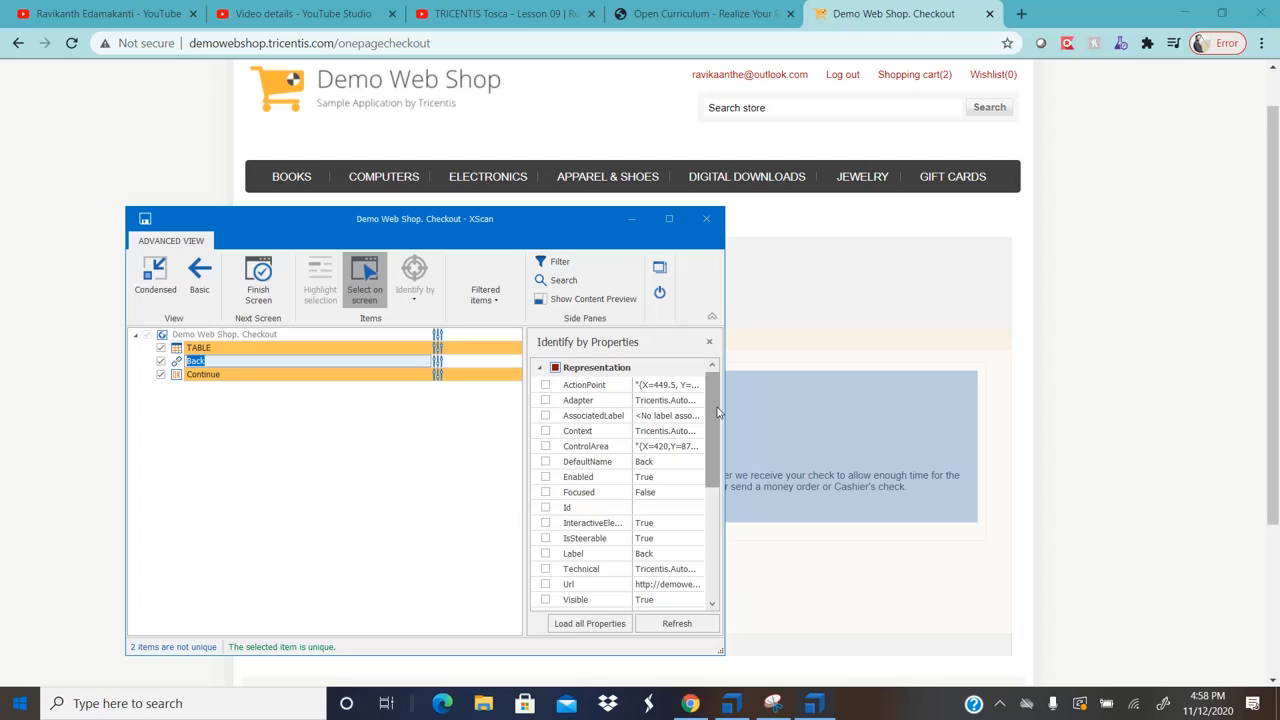
pyautogui.moveTo(716, 410); pyautogui.dragTo(716, 442)
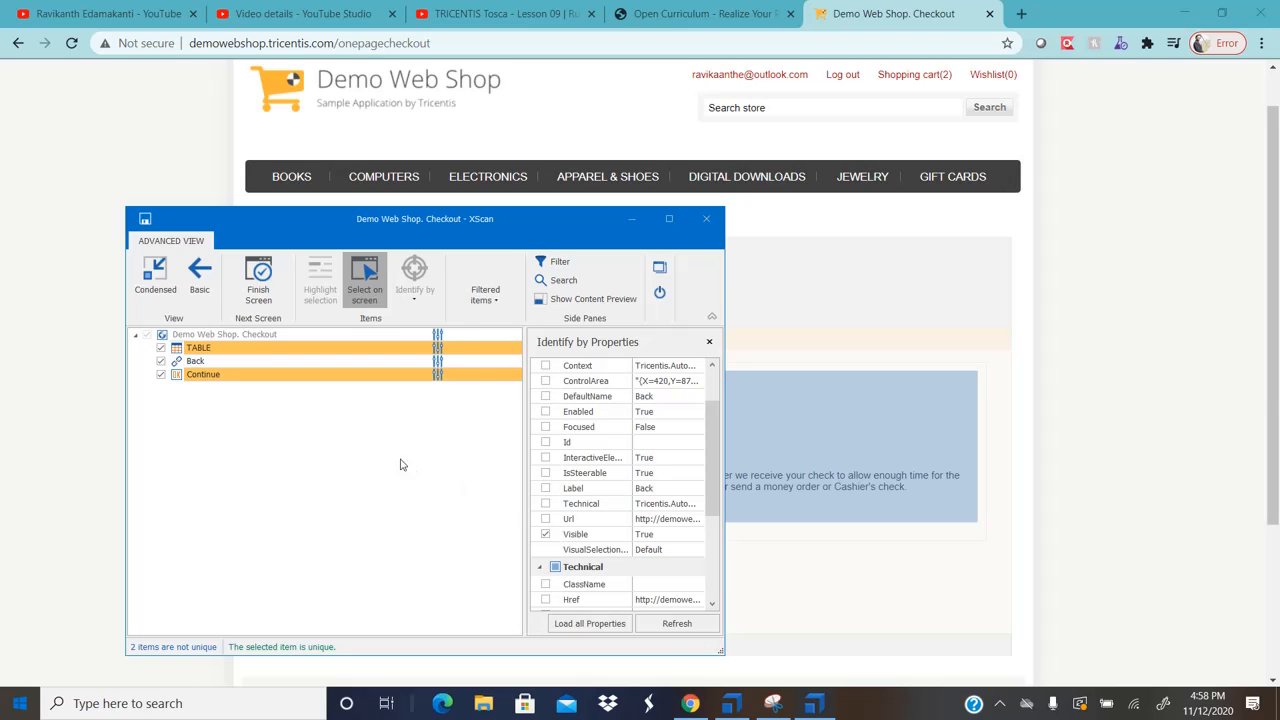
# Step: Add the Visible property to the identification of the Continue button in the scanned items
pyautogui.click(218, 350)
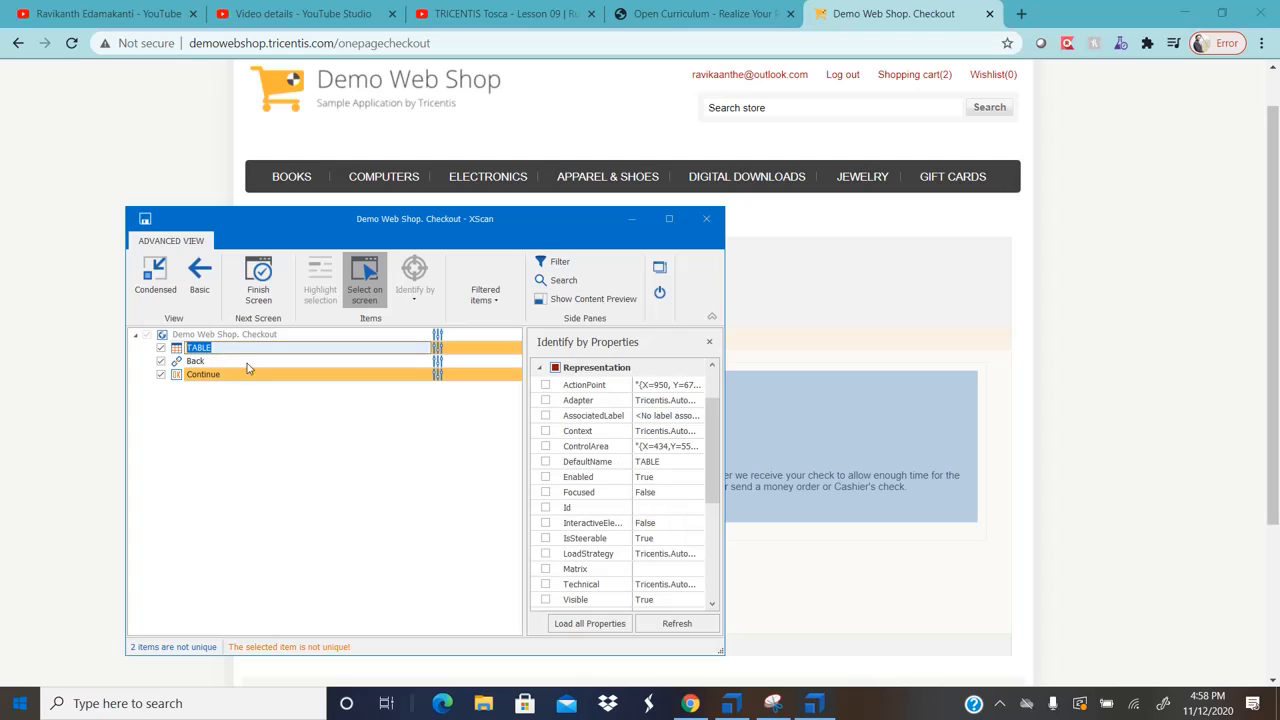
pyautogui.click(228, 374)
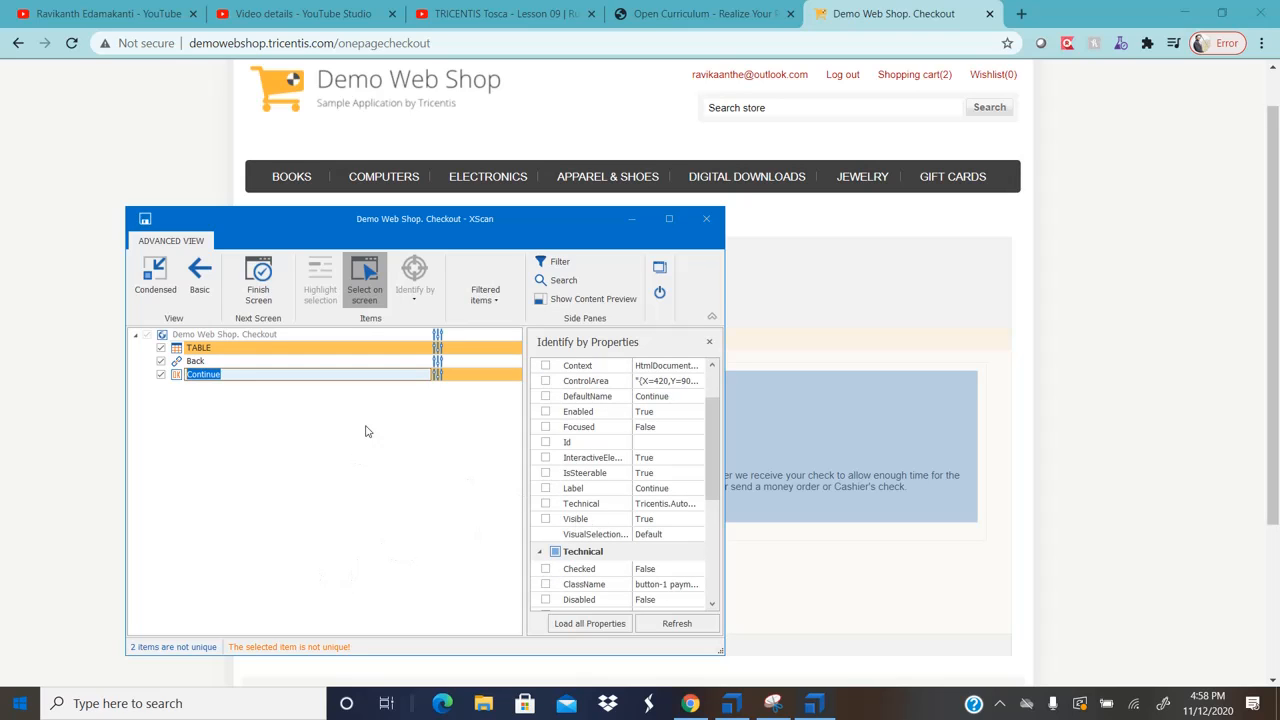
pyautogui.click(177, 379)
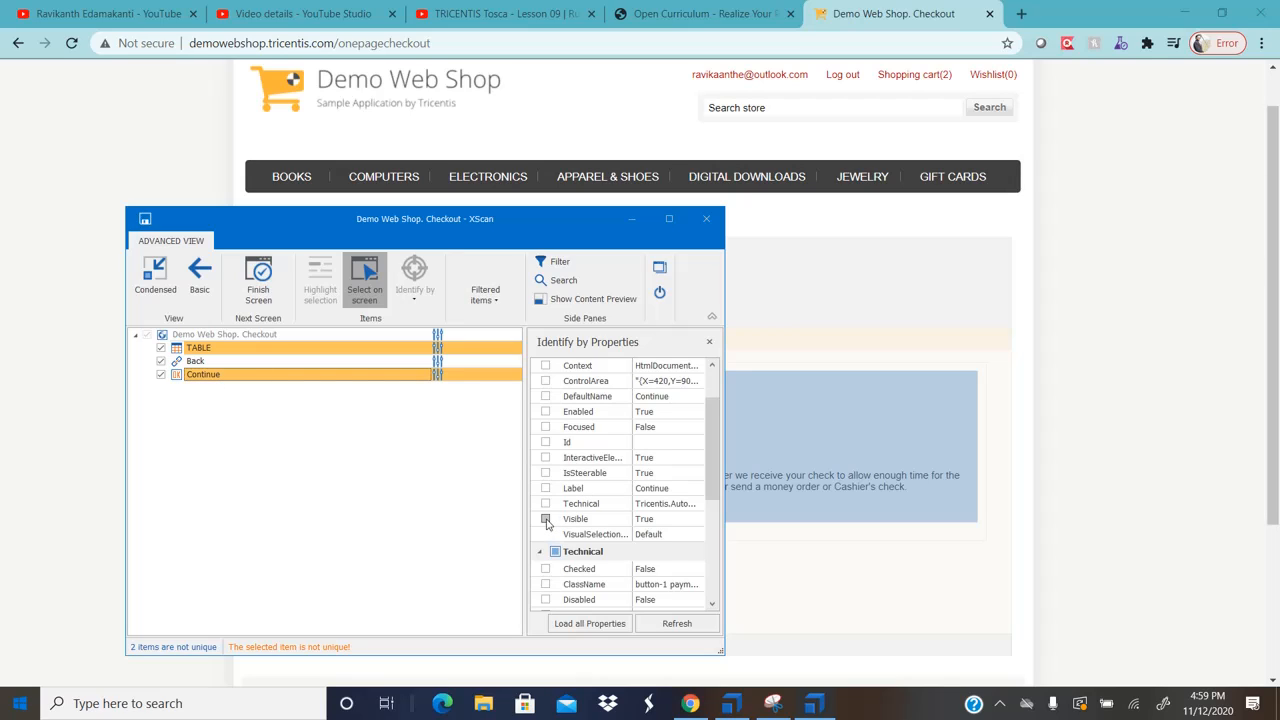
pyautogui.click(546, 519)
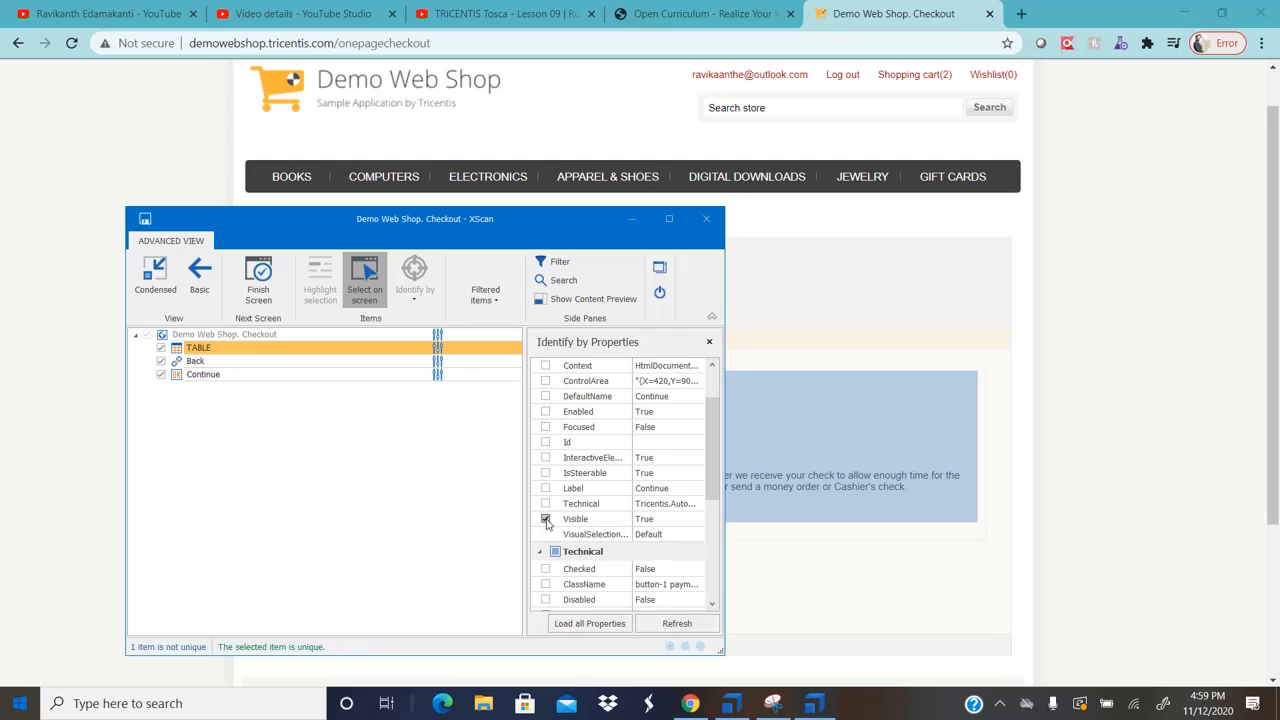
# Step: Rename the scanned TABLE control as Message Table
pyautogui.doubleClick(228, 348)
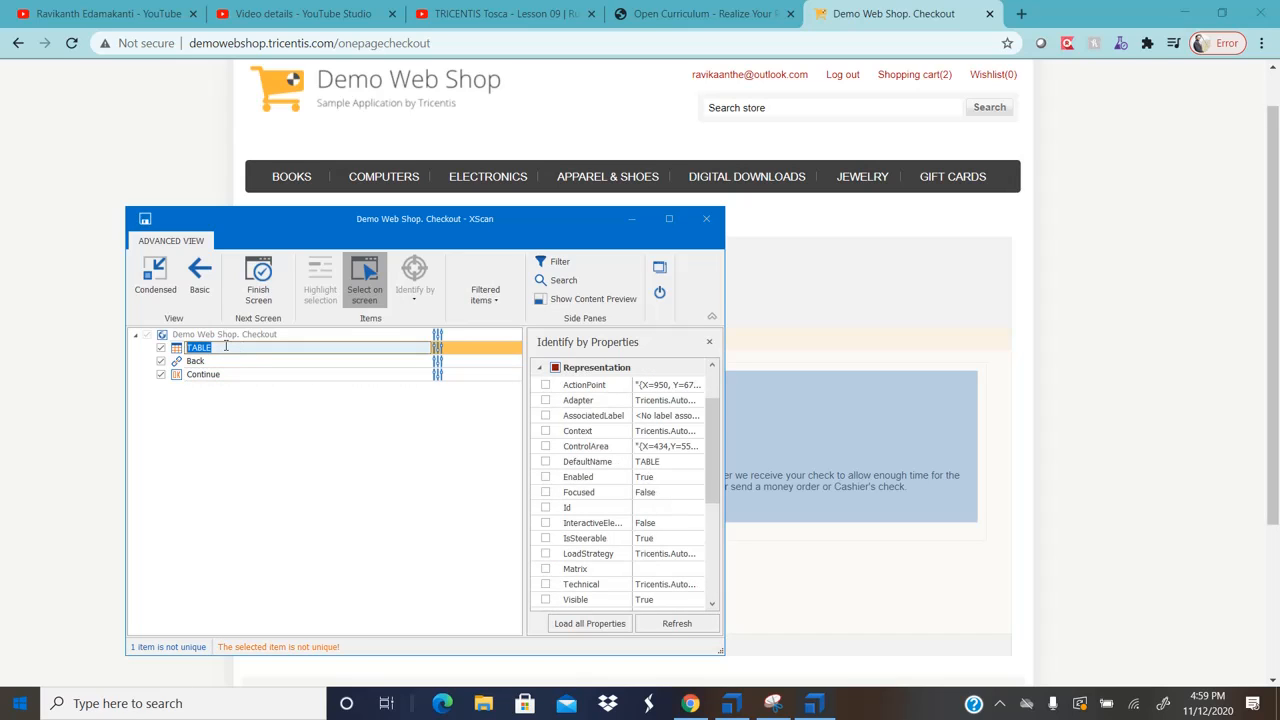
pyautogui.write('Payment')
pyautogui.press('BackSpace')
pyautogui.press('BackSpace')
pyautogui.press('BackSpace')
pyautogui.press('BackSpace')
pyautogui.press('BackSpace')
pyautogui.press('BackSpace')
# Step: Rename the scanned Demo Web Shop. Checkout module as Payment Infomraiton Money Order Check
pyautogui.click(258, 335)
pyautogui.click(285, 336)
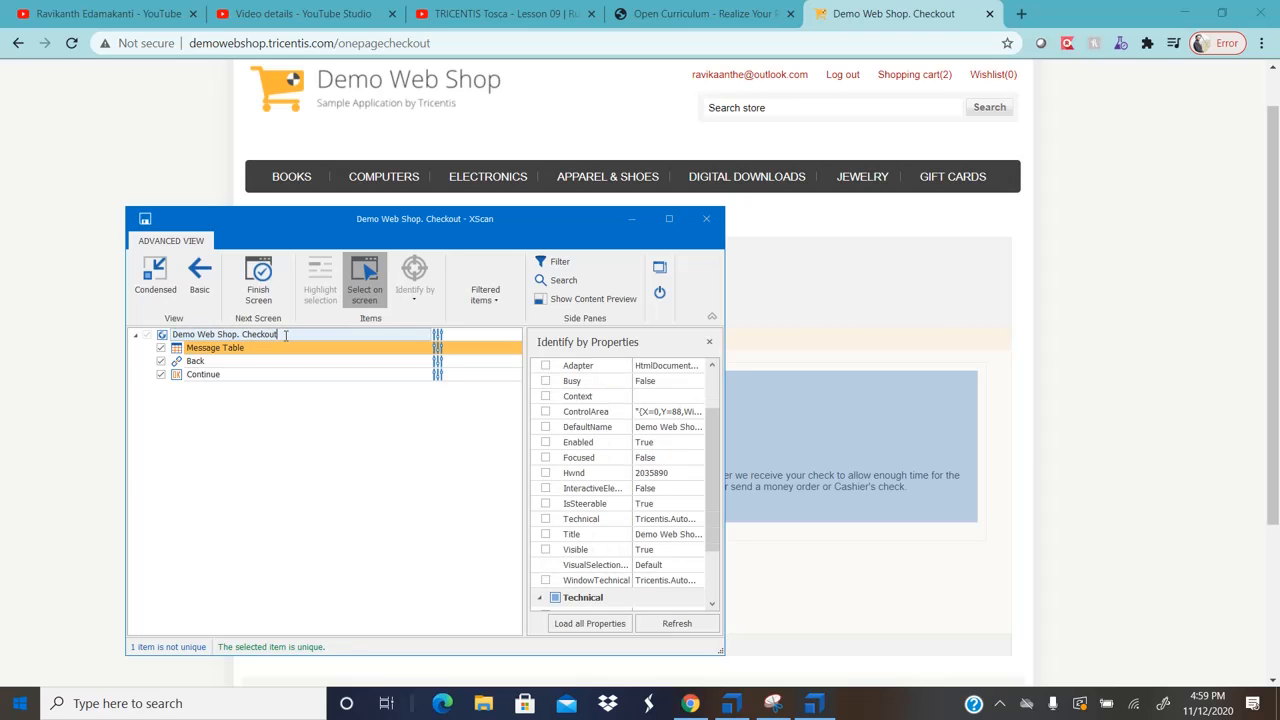
pyautogui.doubleClick(286, 336)
pyautogui.hotkey('alt', 'Tab')
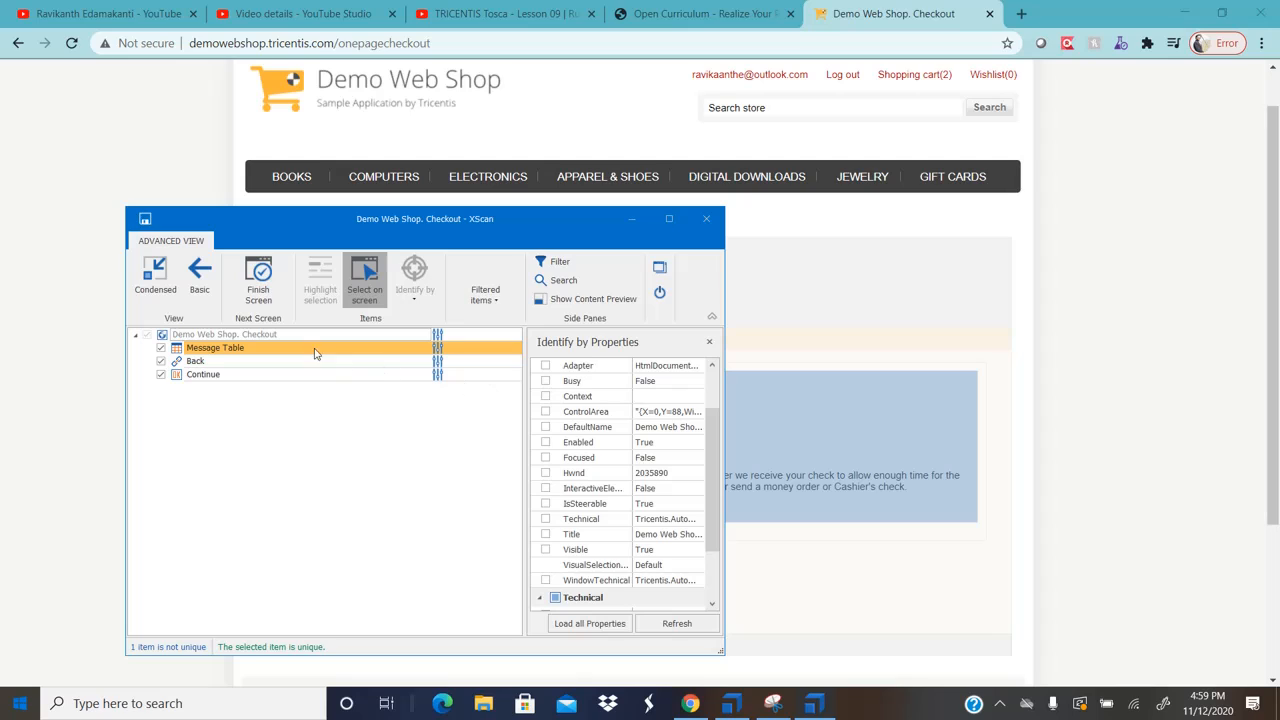
pyautogui.click(285, 336)
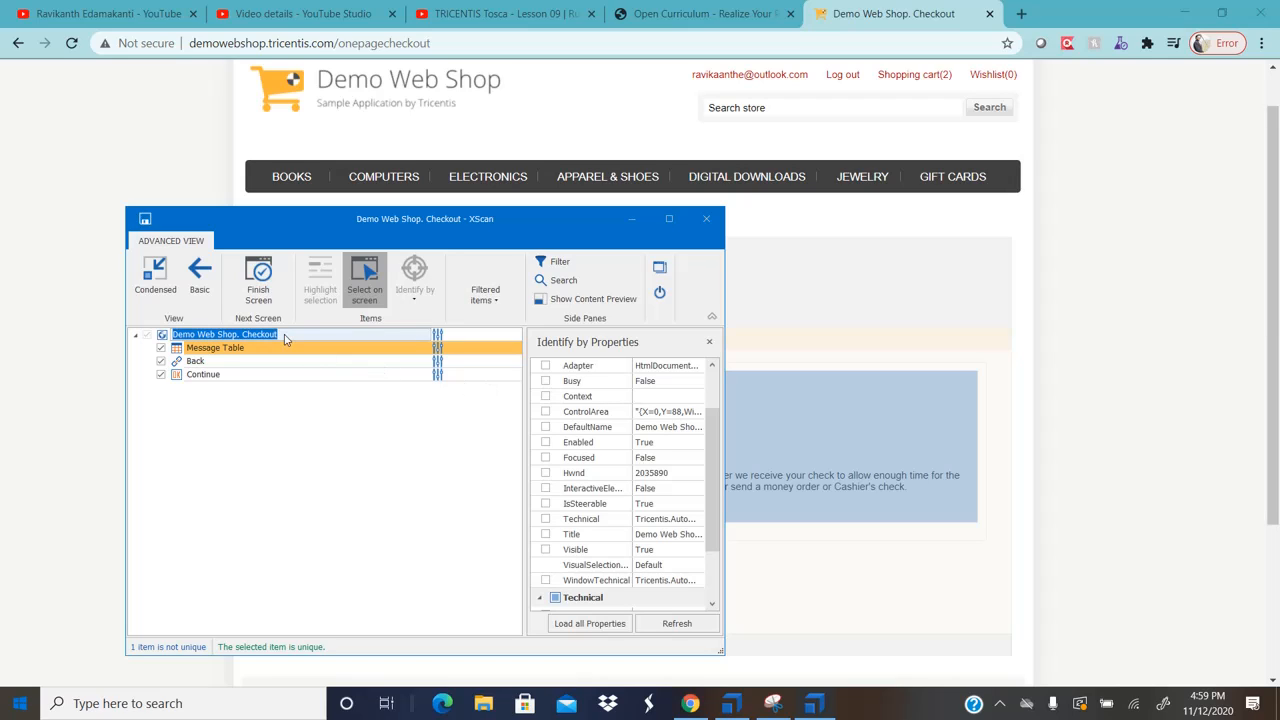
pyautogui.write('Payment Infomraiton')
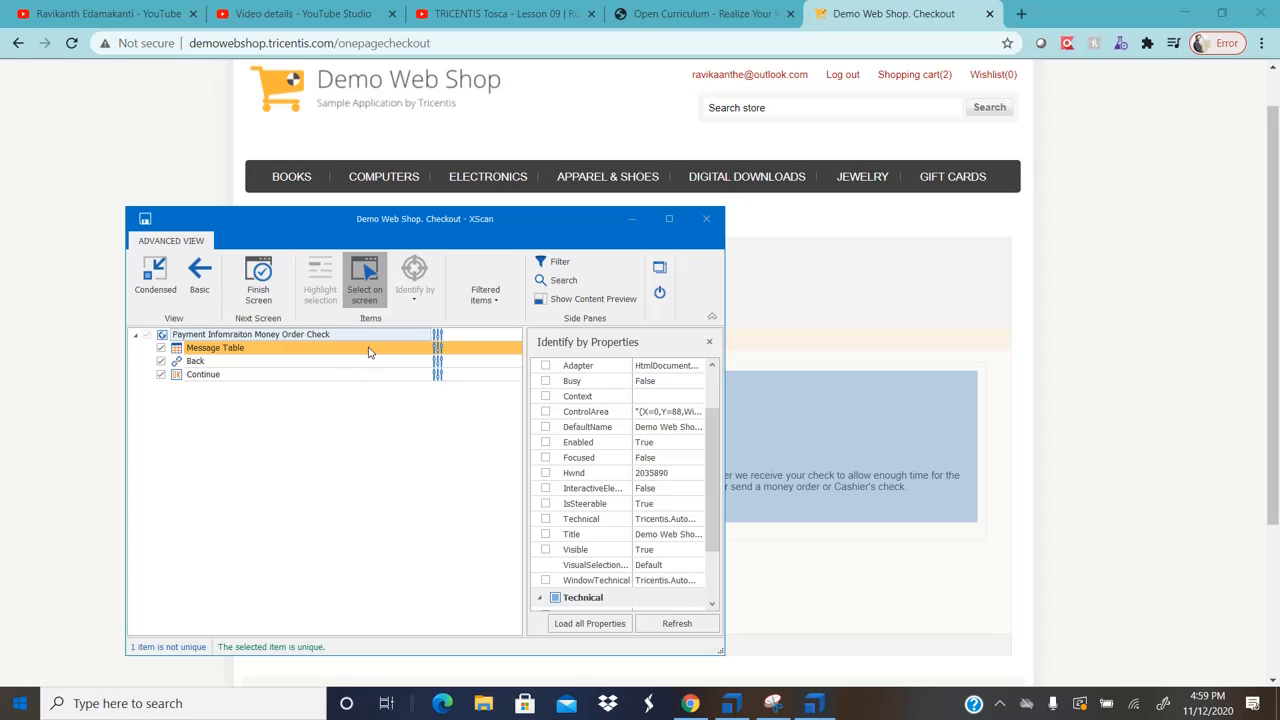
# Step: Stop on-screen selection, save the scanned module, finish the screen and close the scan window
pyautogui.click(372, 305)
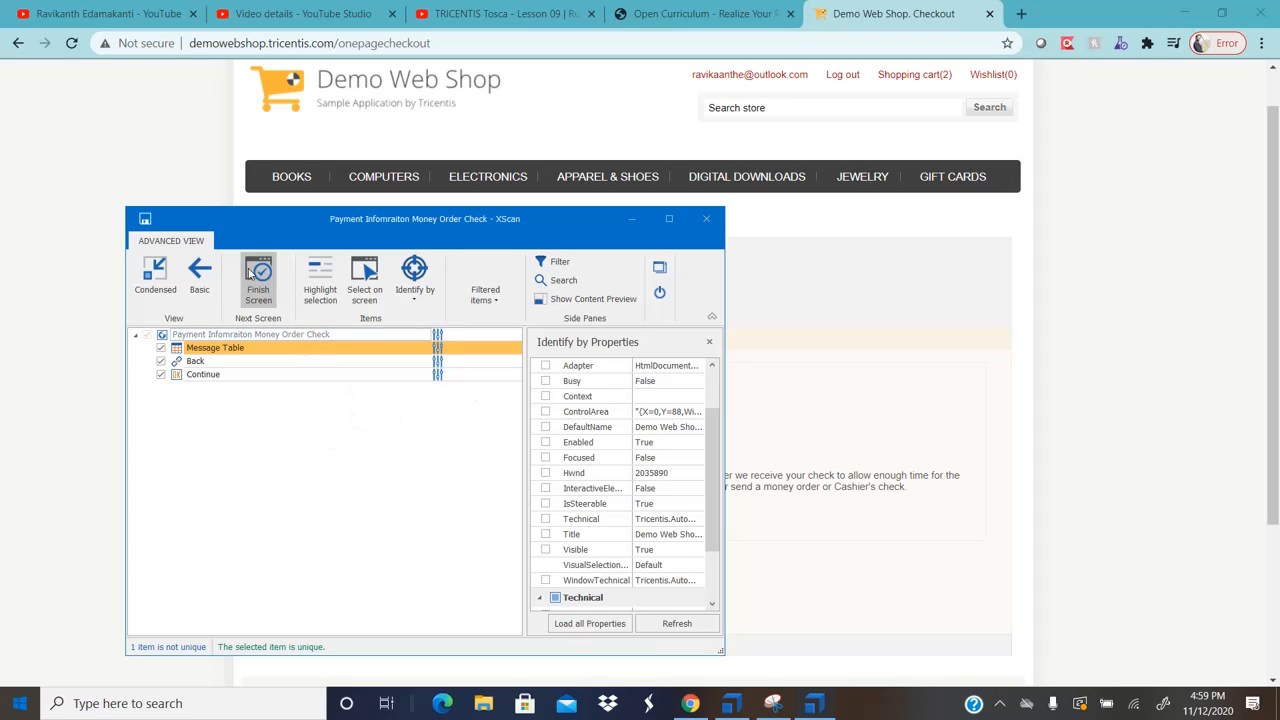
pyautogui.click(146, 222)
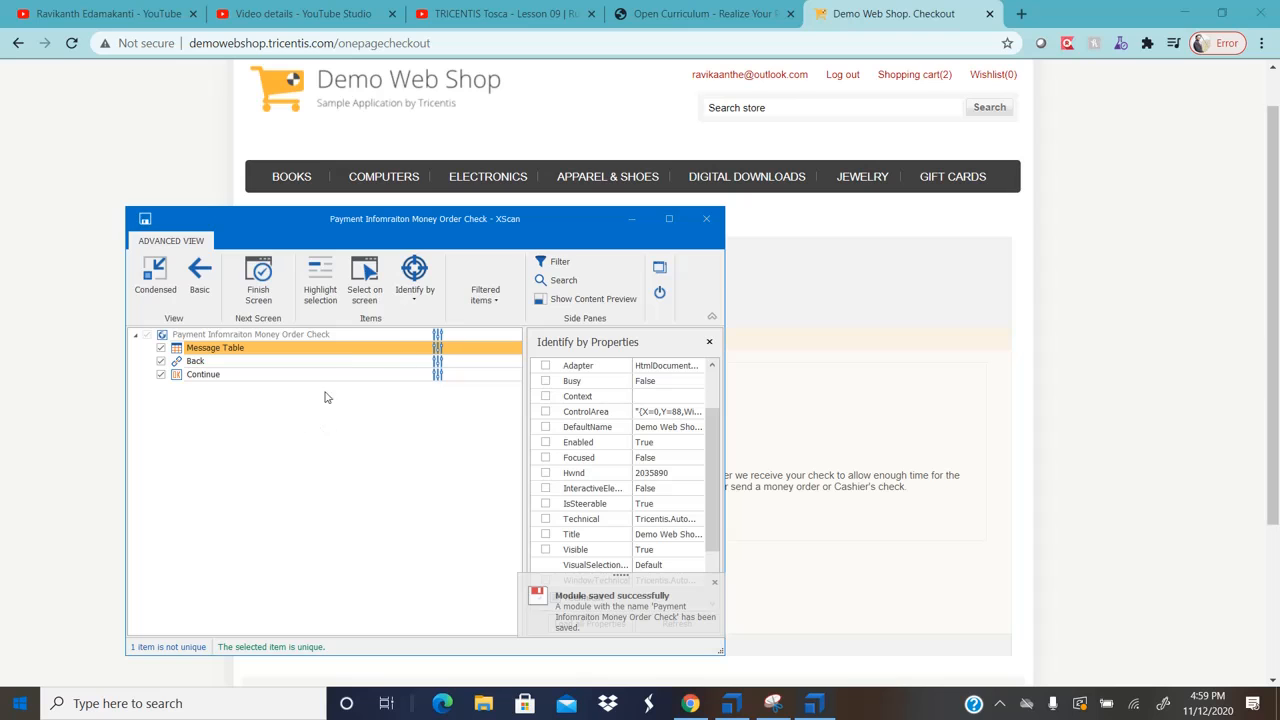
pyautogui.click(258, 285)
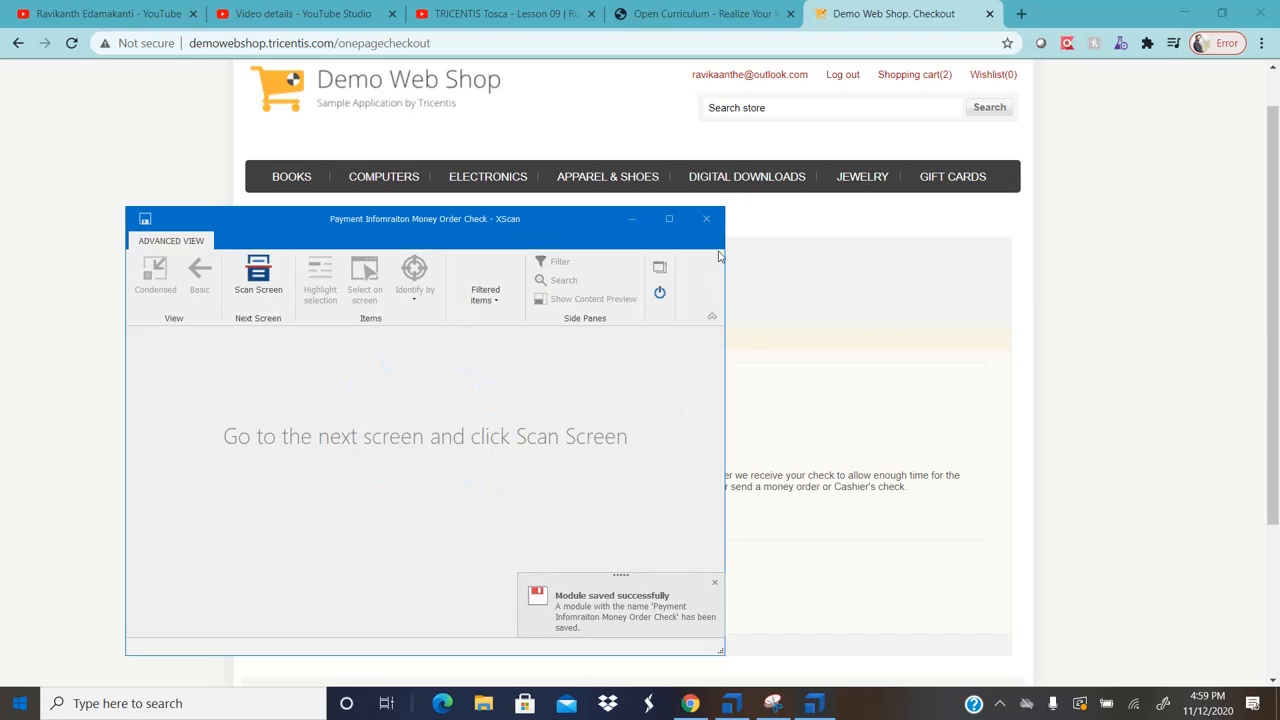
pyautogui.click(707, 220)
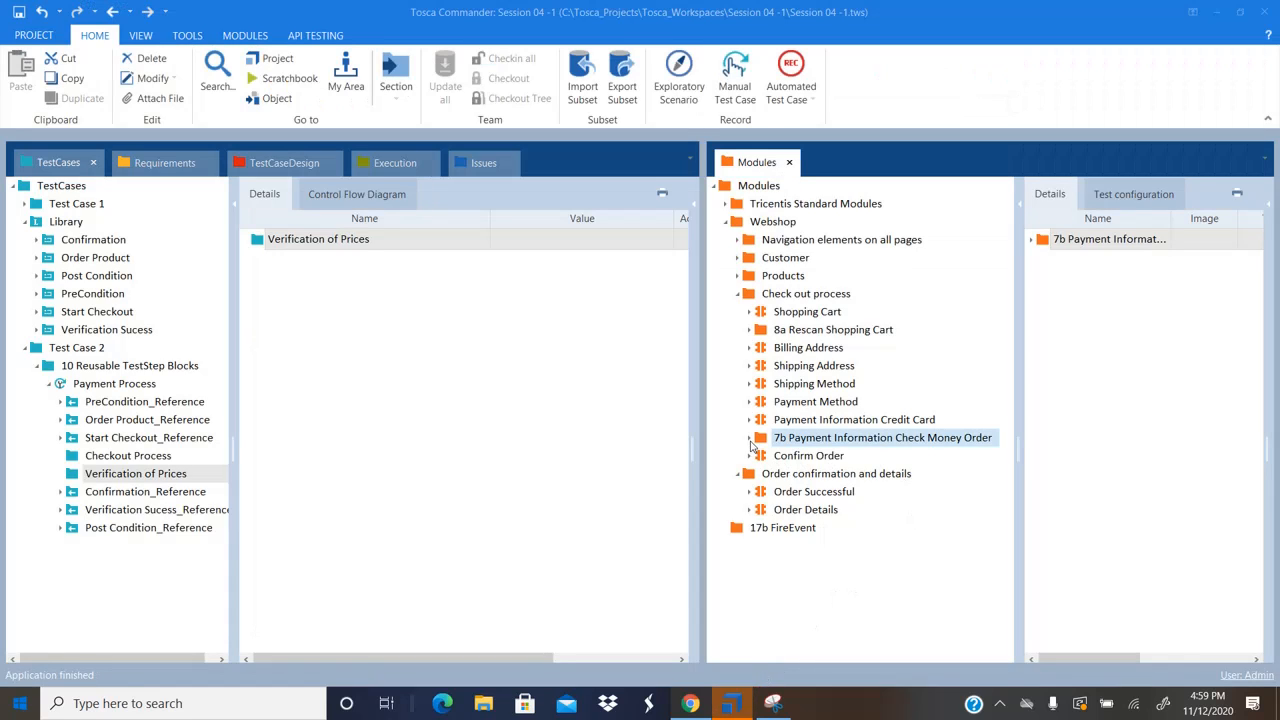
# Step: Expand the 7b Payment Information Check Money Order folder and examine the controls inside its scanned module
pyautogui.click(750, 438)
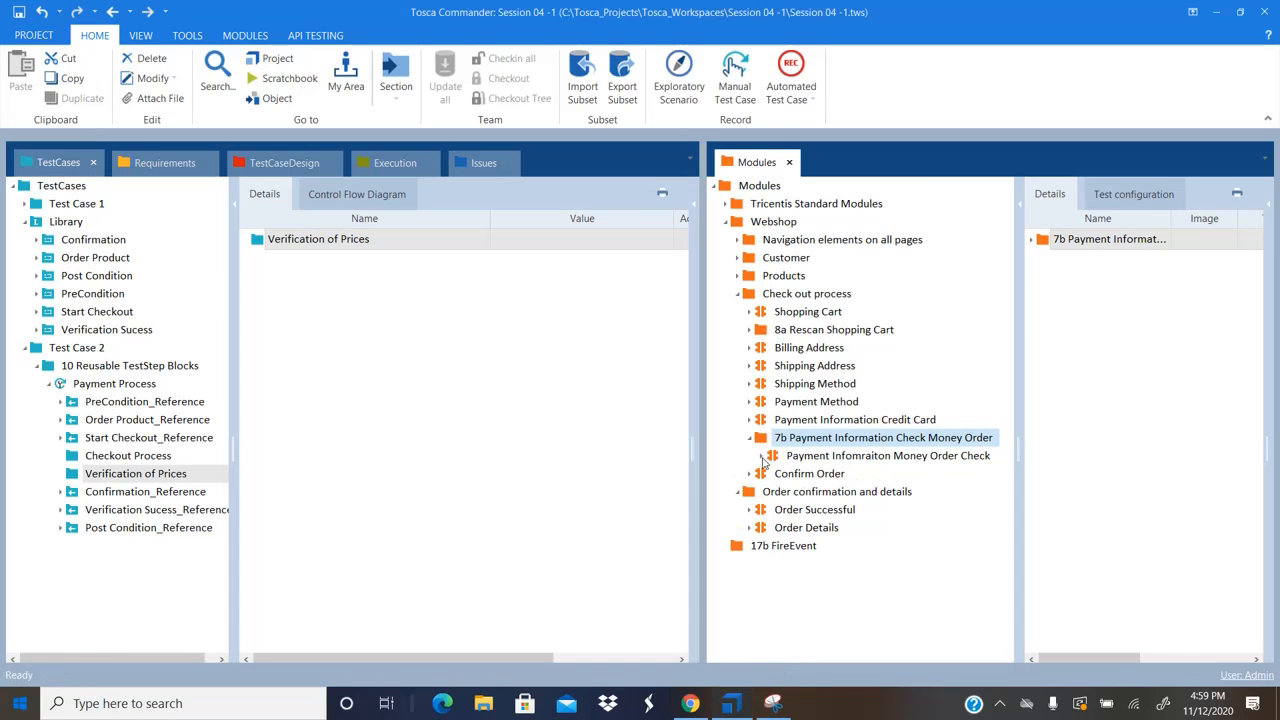
pyautogui.click(762, 456)
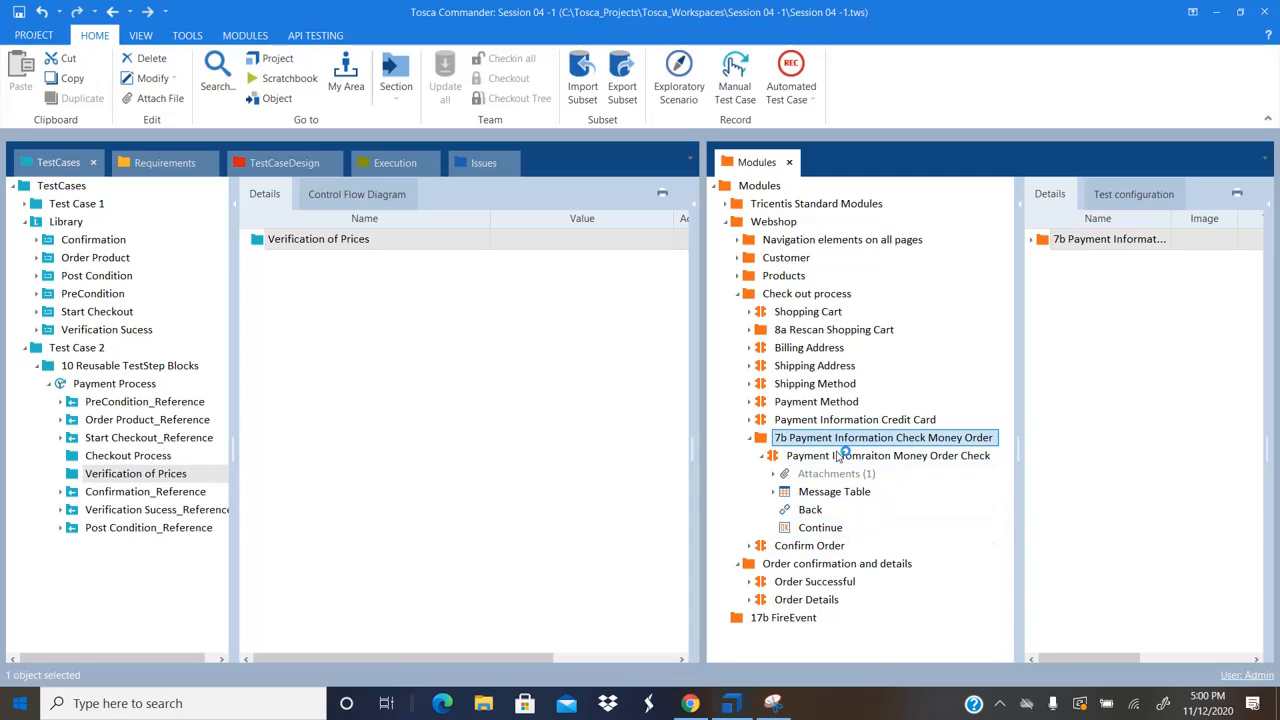
pyautogui.click(840, 493)
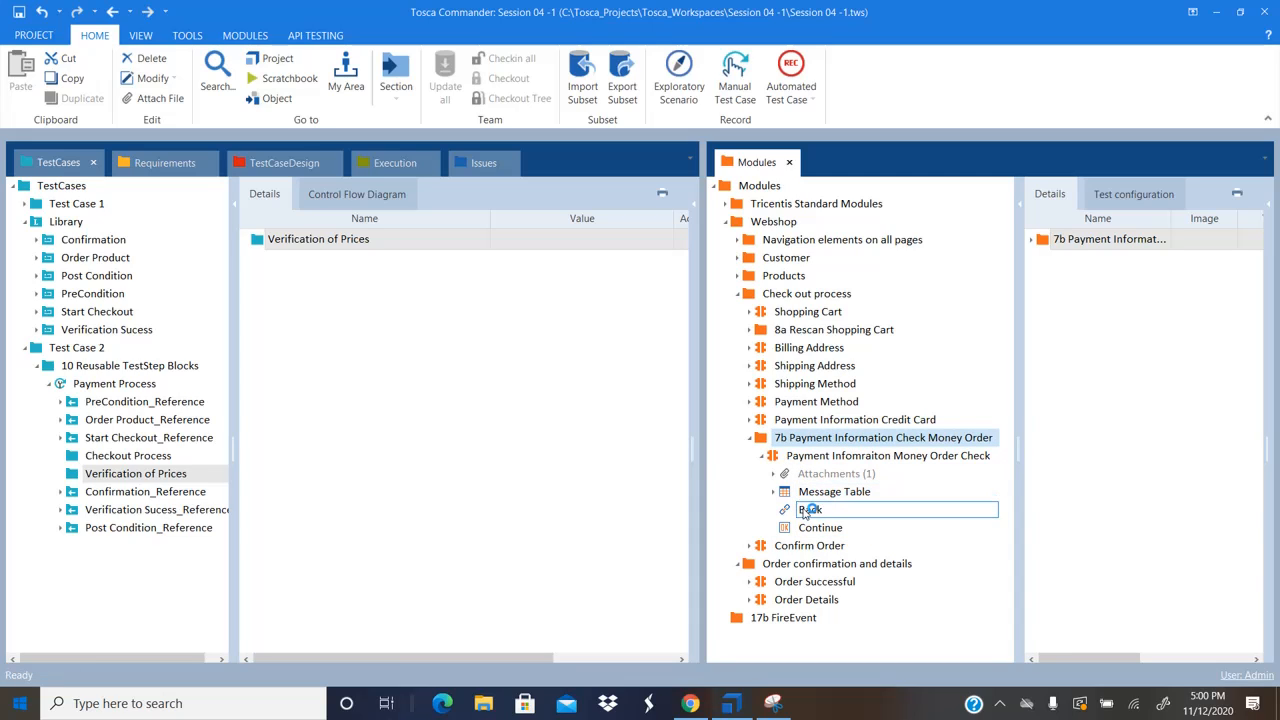
pyautogui.click(820, 530)
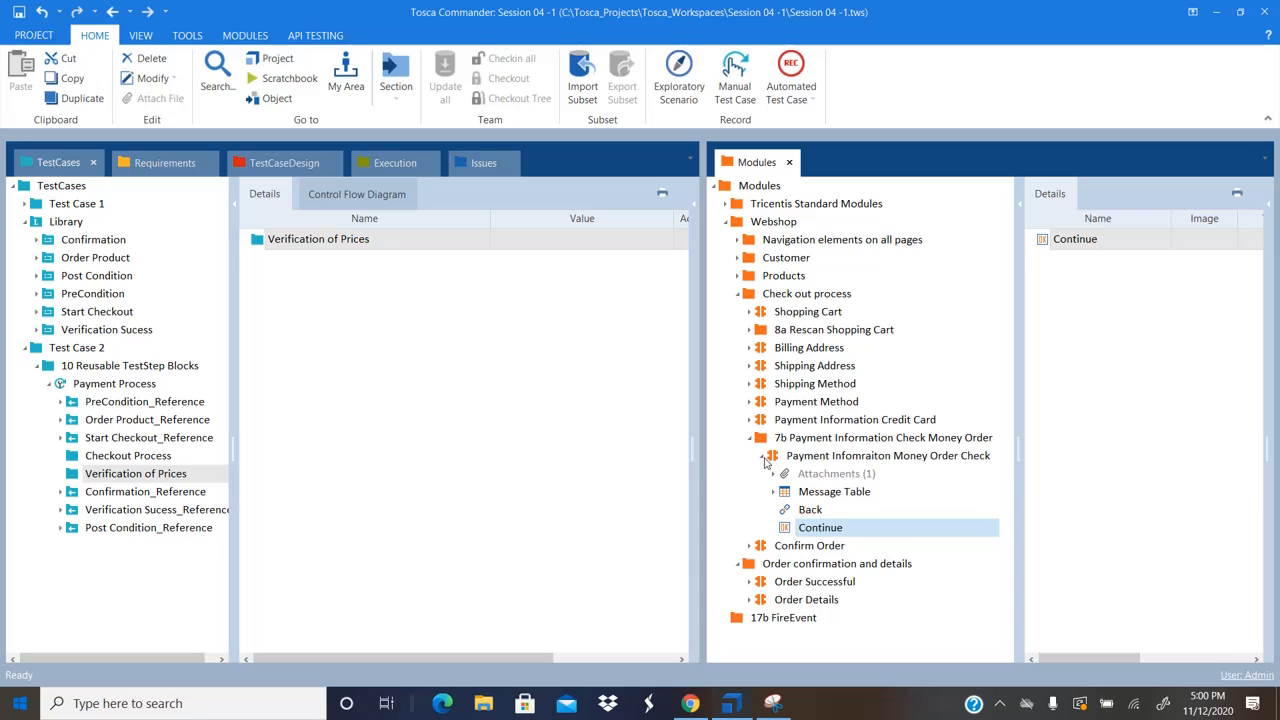
pyautogui.click(762, 457)
pyautogui.click(762, 457)
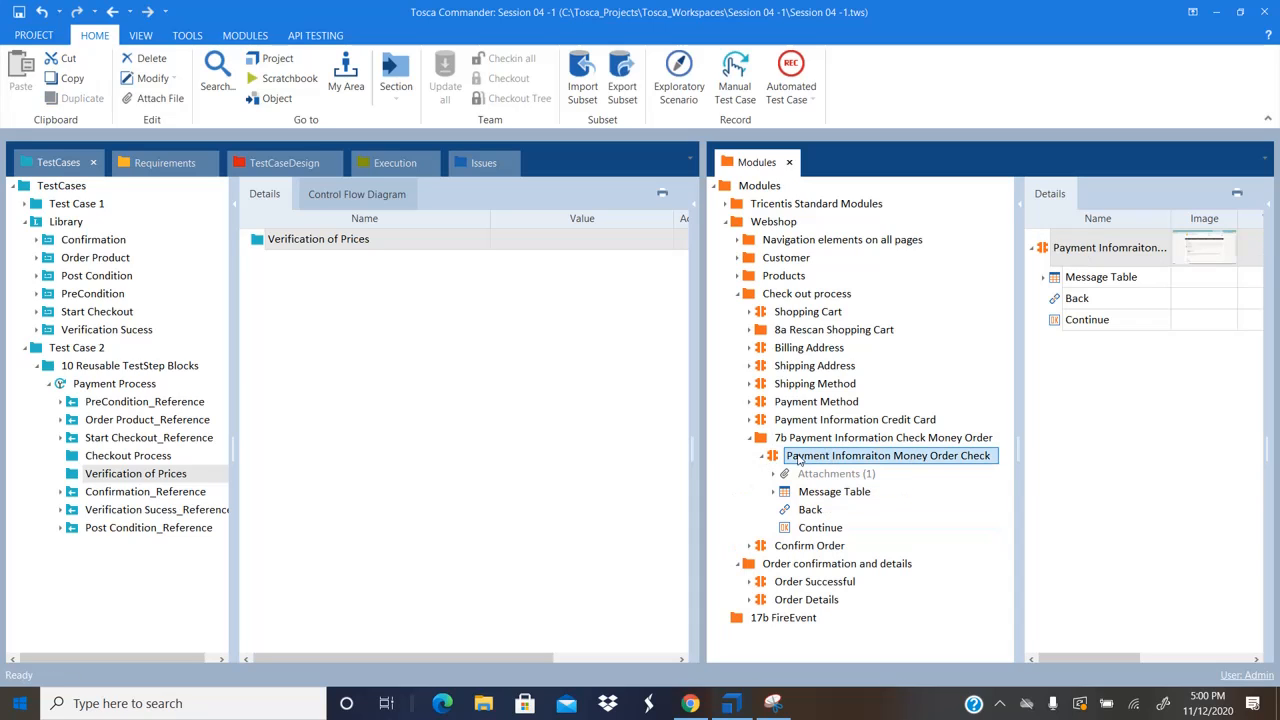
pyautogui.click(762, 457)
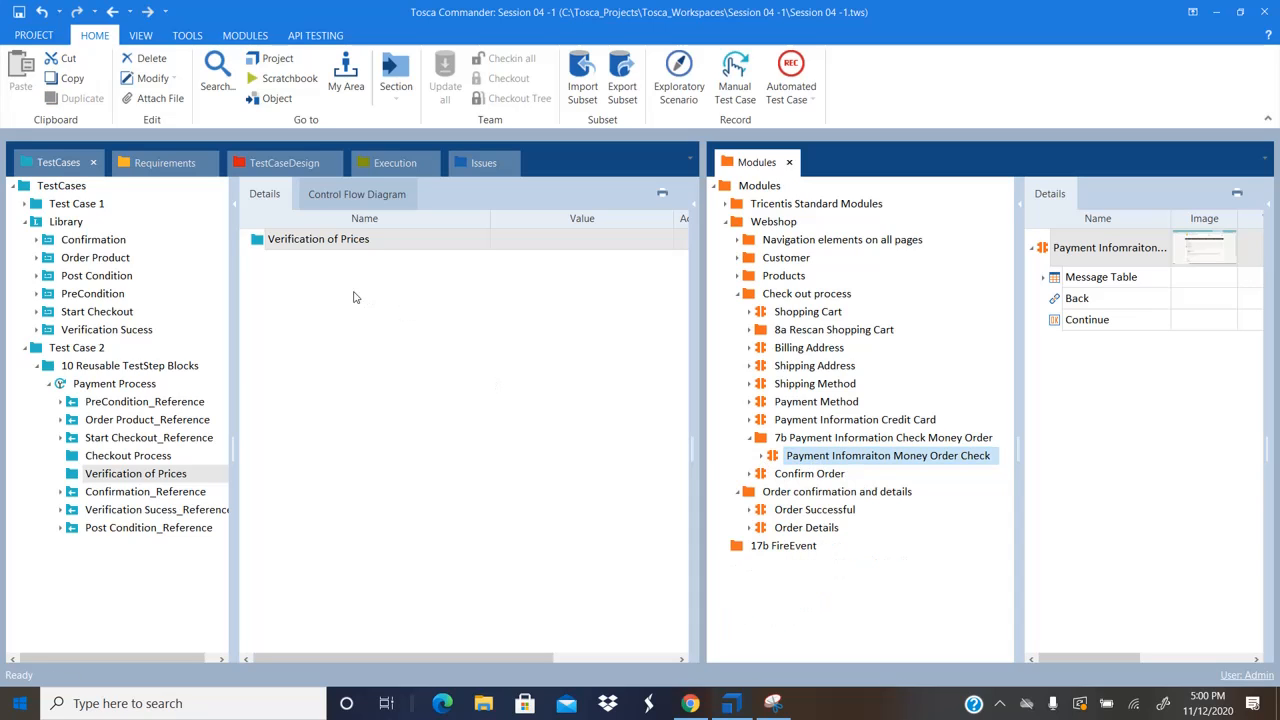
# Step: Add the Payment Infomraiton Money Order Check module as a test step in the Checkout Process folder
pyautogui.click(124, 456)
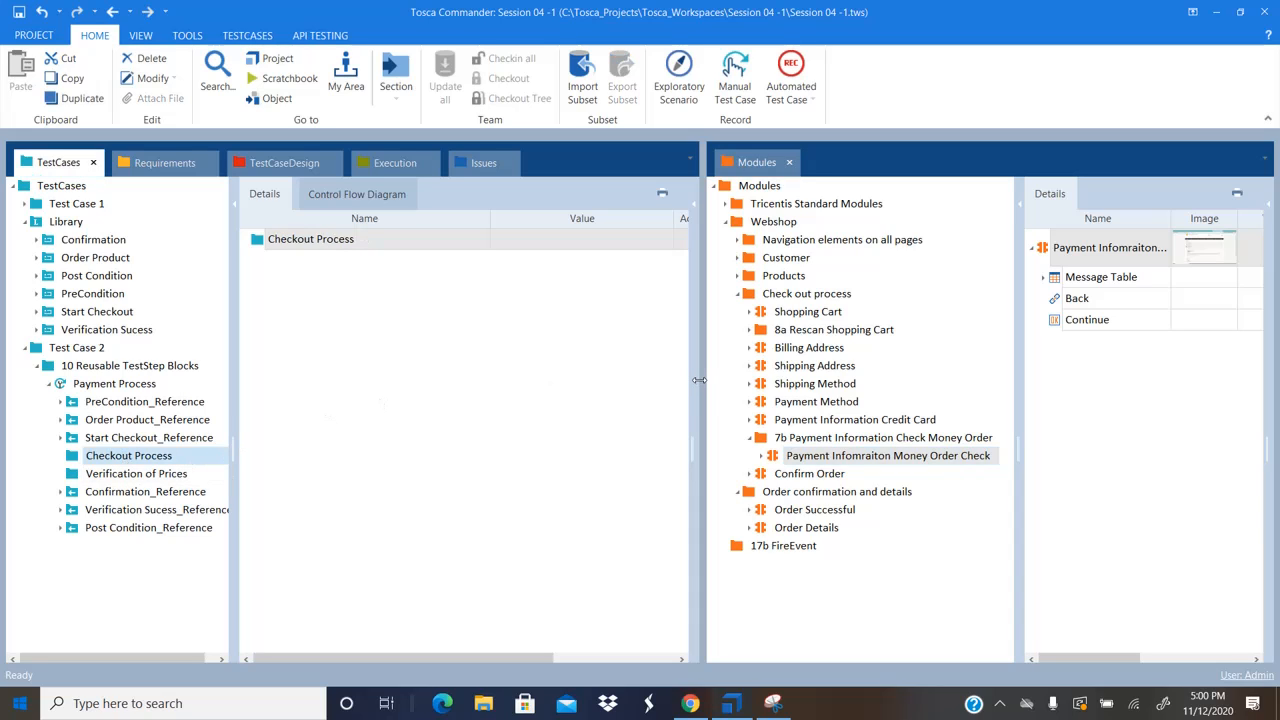
pyautogui.moveTo(698, 380); pyautogui.dragTo(746, 386)
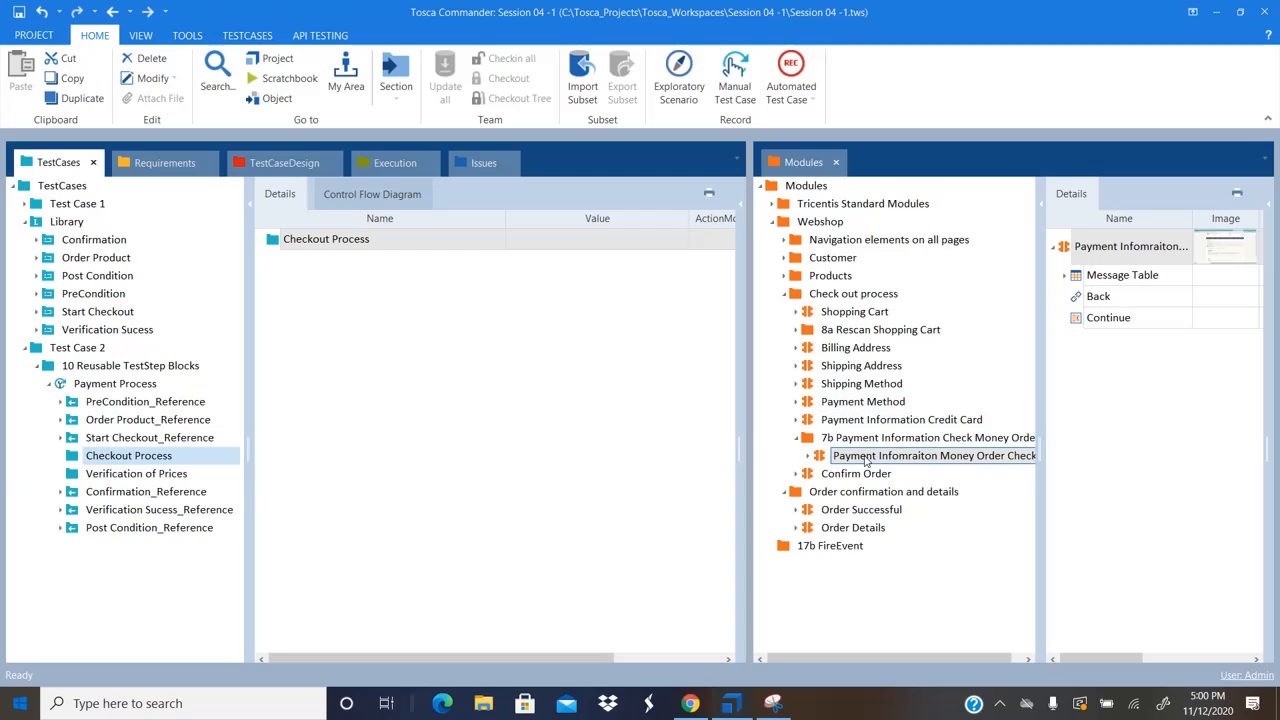
pyautogui.moveTo(838, 459); pyautogui.dragTo(333, 249)
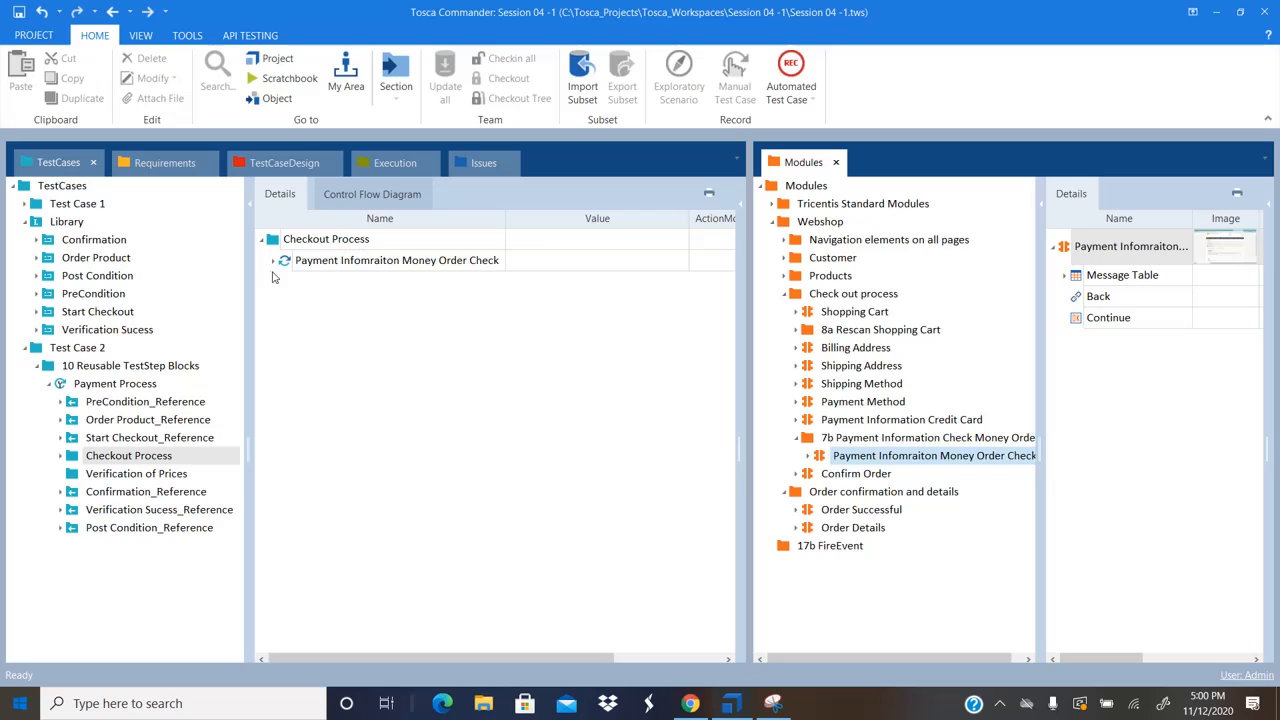
pyautogui.click(273, 262)
pyautogui.click(273, 262)
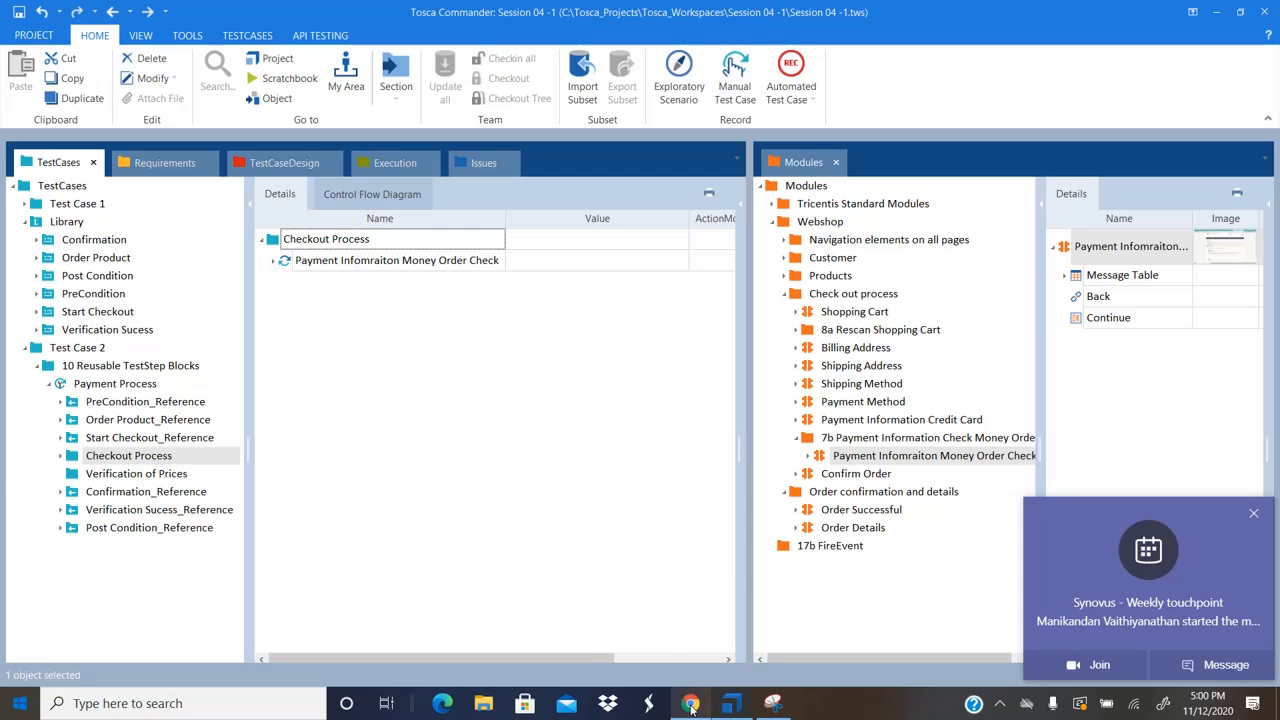
# Step: Switch to Chrome and review the order of the checkout stages on the Demo Web Shop page
pyautogui.moveTo(691, 705)
pyautogui.click(690, 630)
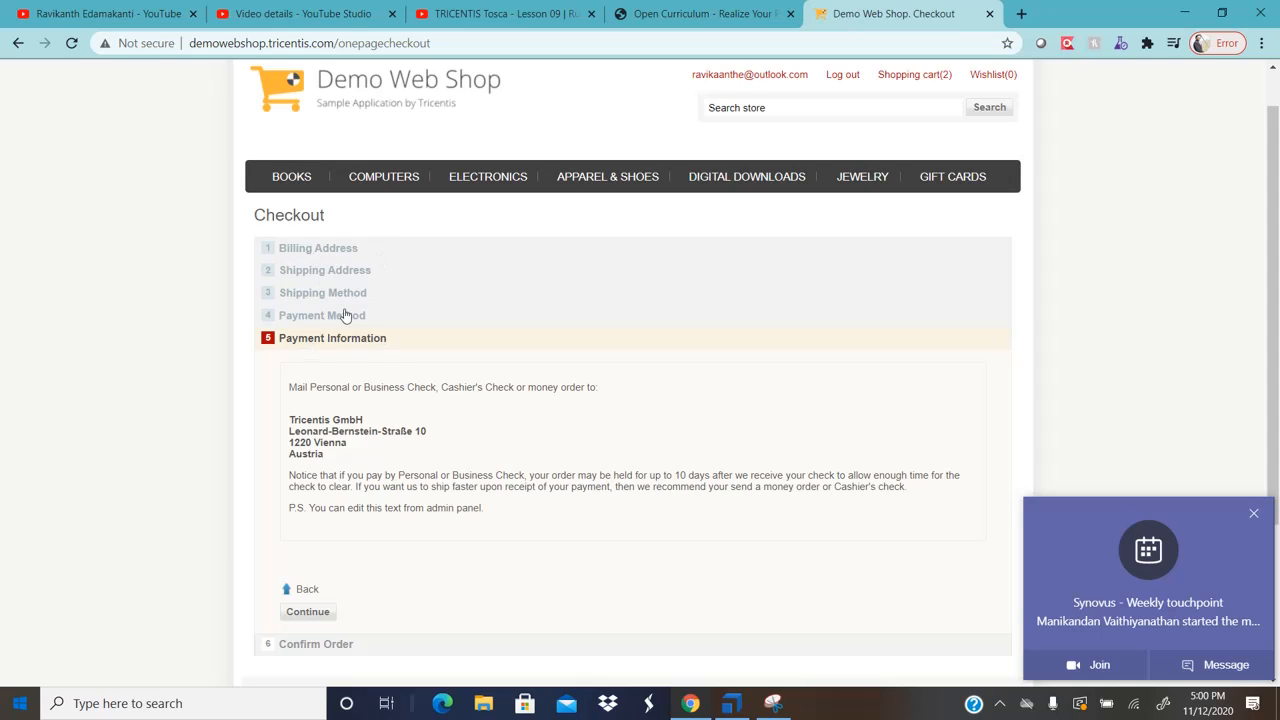
pyautogui.click(999, 703)
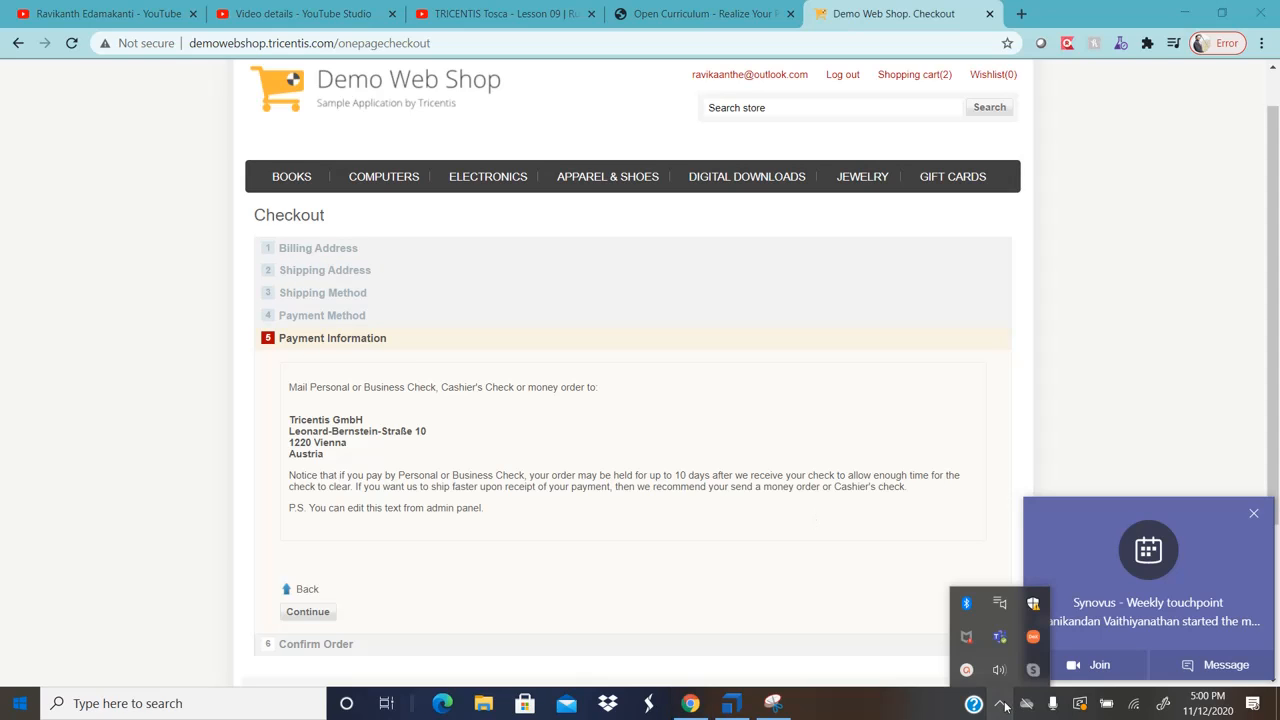
pyautogui.click(966, 670)
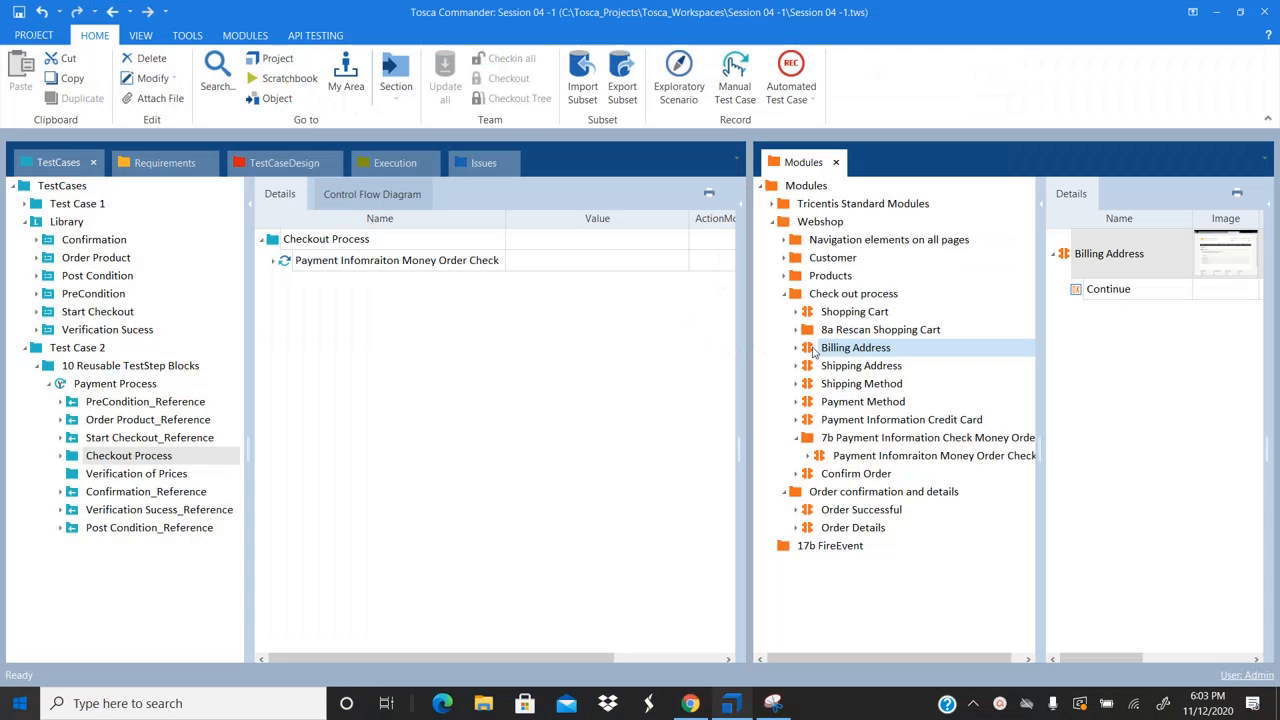
# Step: Add the Billing Address and Shipping Address modules as test steps in the Checkout Process folder
pyautogui.click(845, 348)
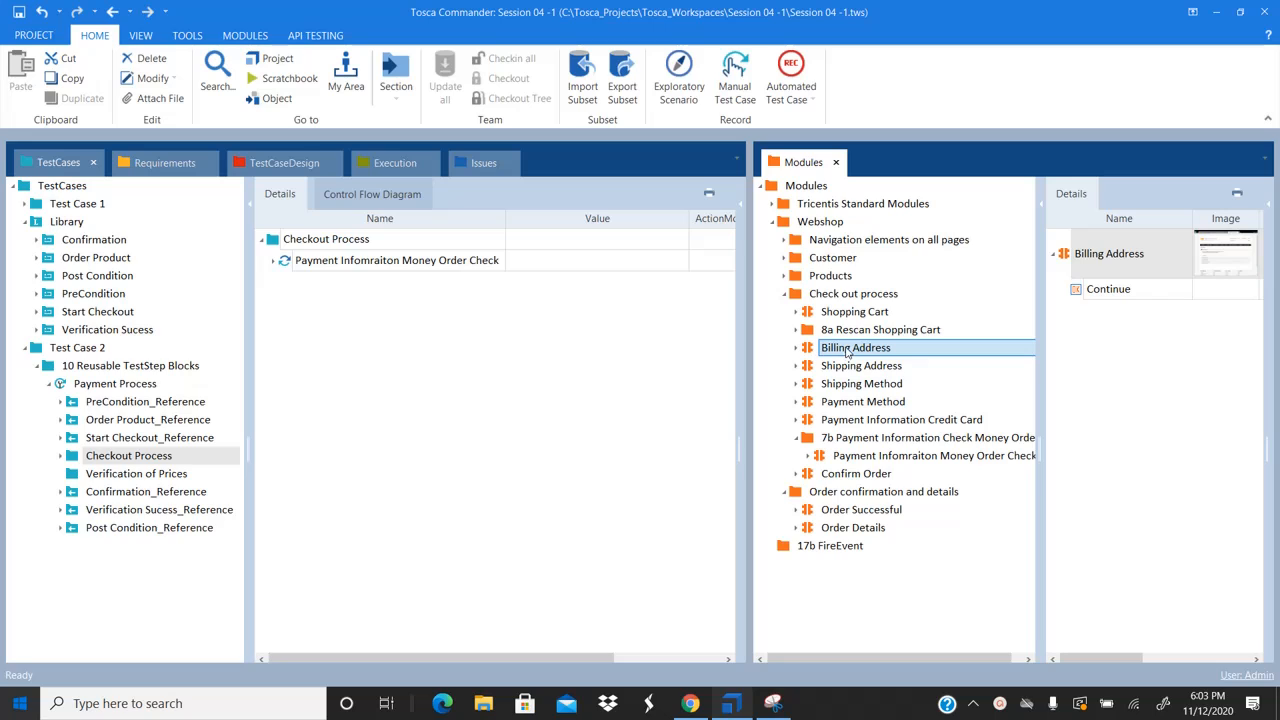
pyautogui.click(845, 352)
pyautogui.moveTo(847, 350); pyautogui.dragTo(373, 244)
pyautogui.click(811, 350)
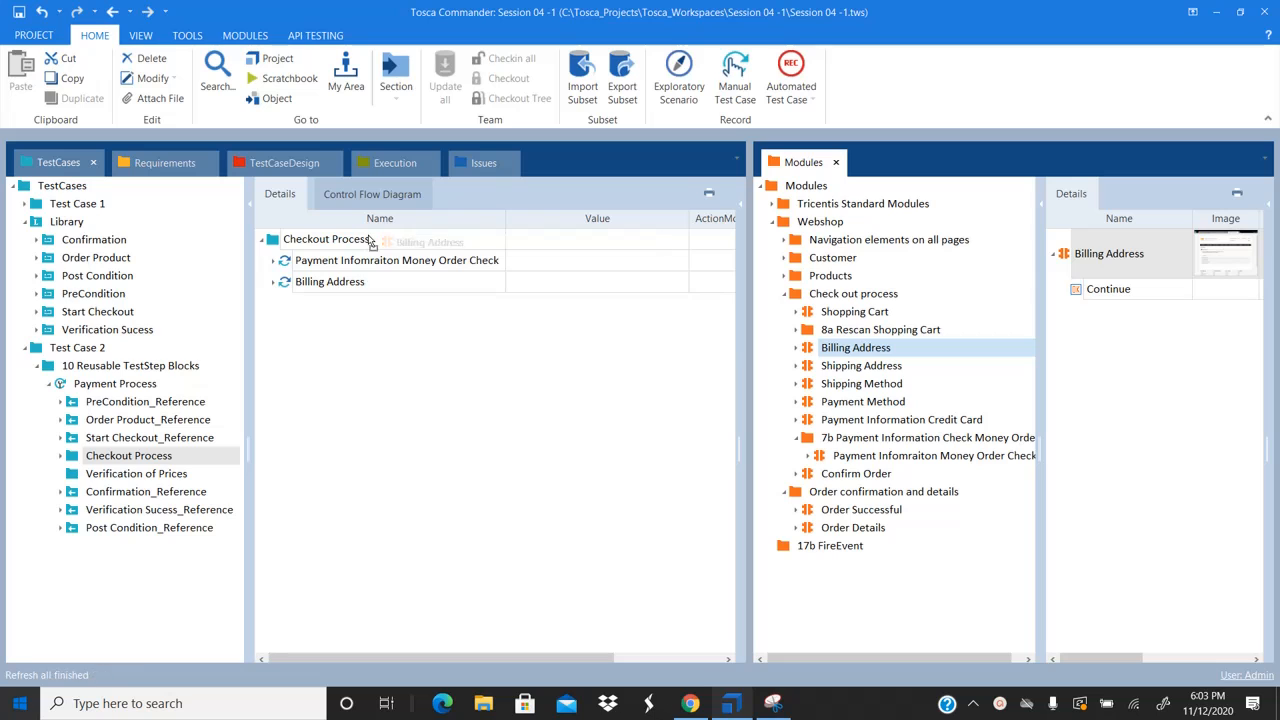
pyautogui.click(811, 368)
pyautogui.moveTo(811, 370); pyautogui.dragTo(368, 246)
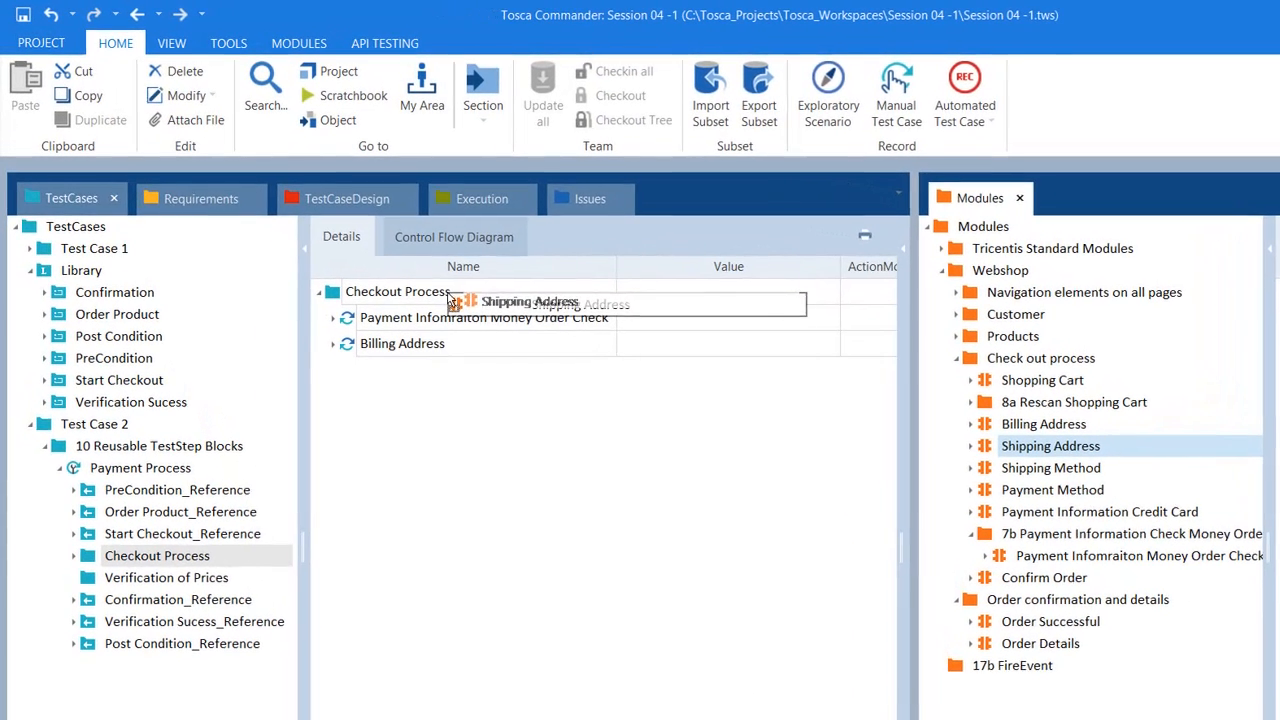
pyautogui.moveTo(450, 298); pyautogui.dragTo(450, 298)
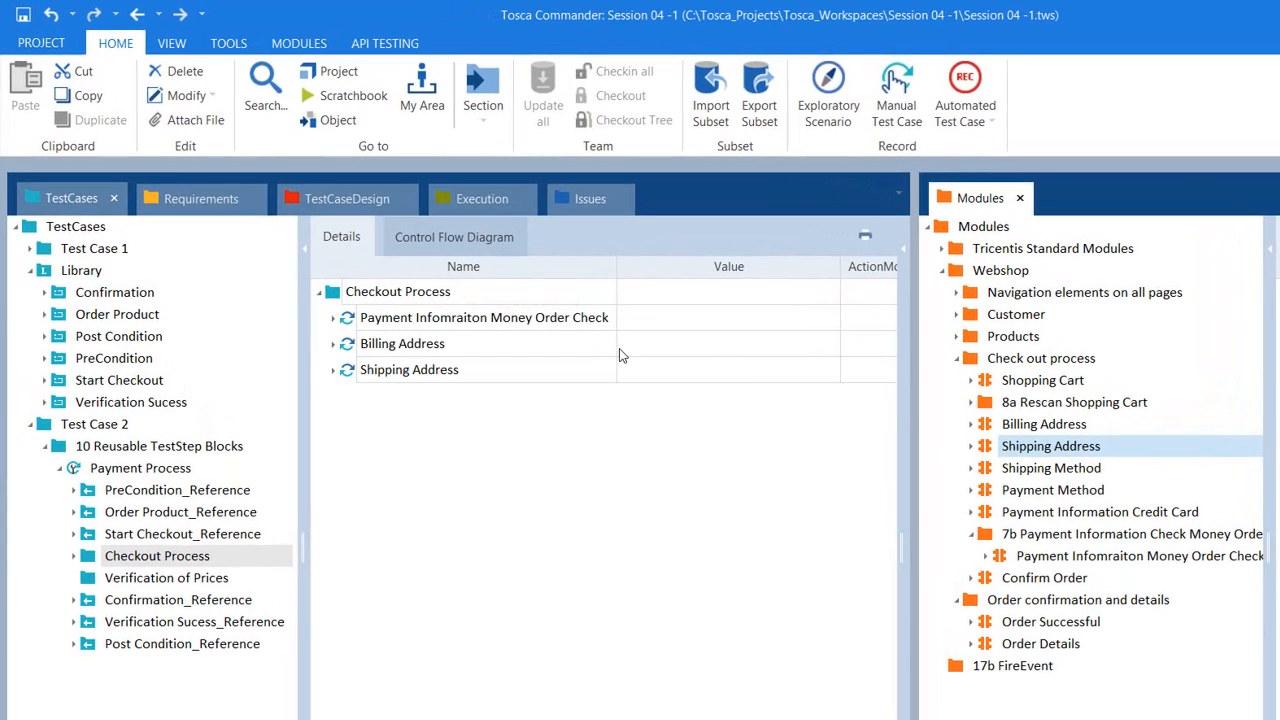
# Step: Add the Shipping Method and Payment Method modules as test steps in the Checkout Process folder
pyautogui.click(987, 478)
pyautogui.moveTo(987, 482); pyautogui.dragTo(450, 297)
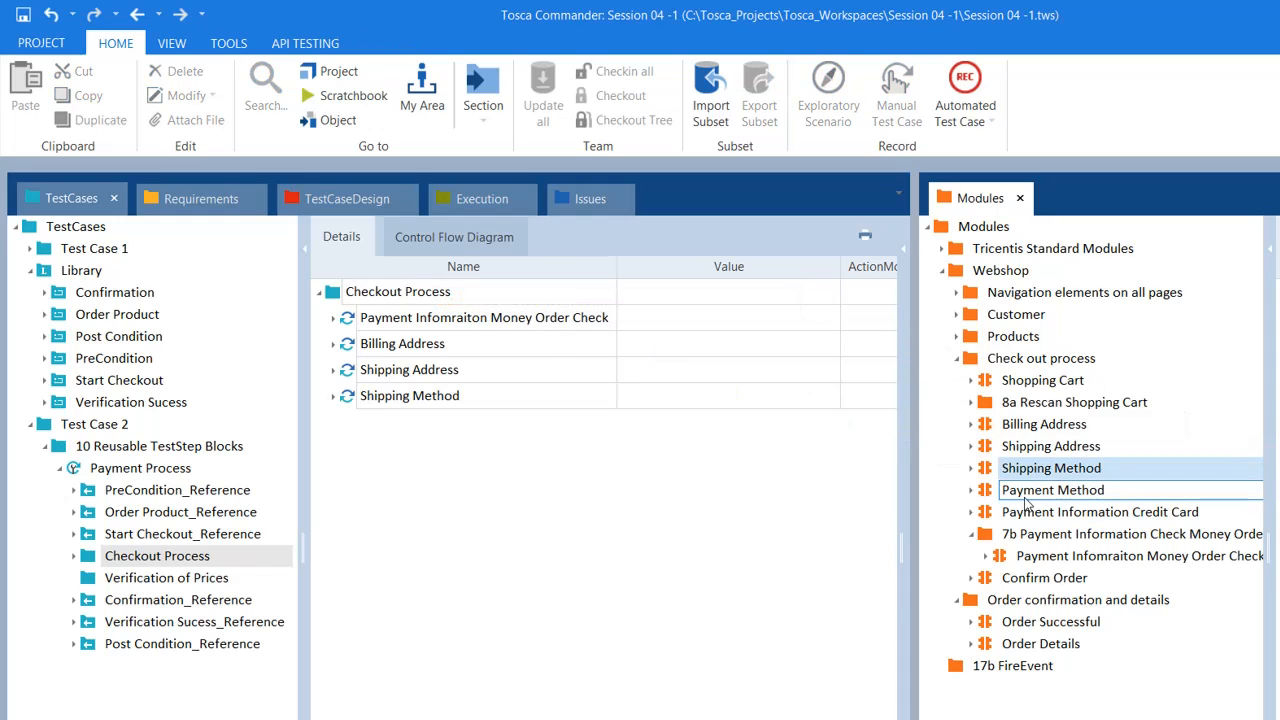
pyautogui.moveTo(987, 492); pyautogui.dragTo(437, 295)
# Step: Move the Payment Infomraiton Money Order Check test step below Payment Method, to the end of the Checkout Process folder
pyautogui.click(383, 319)
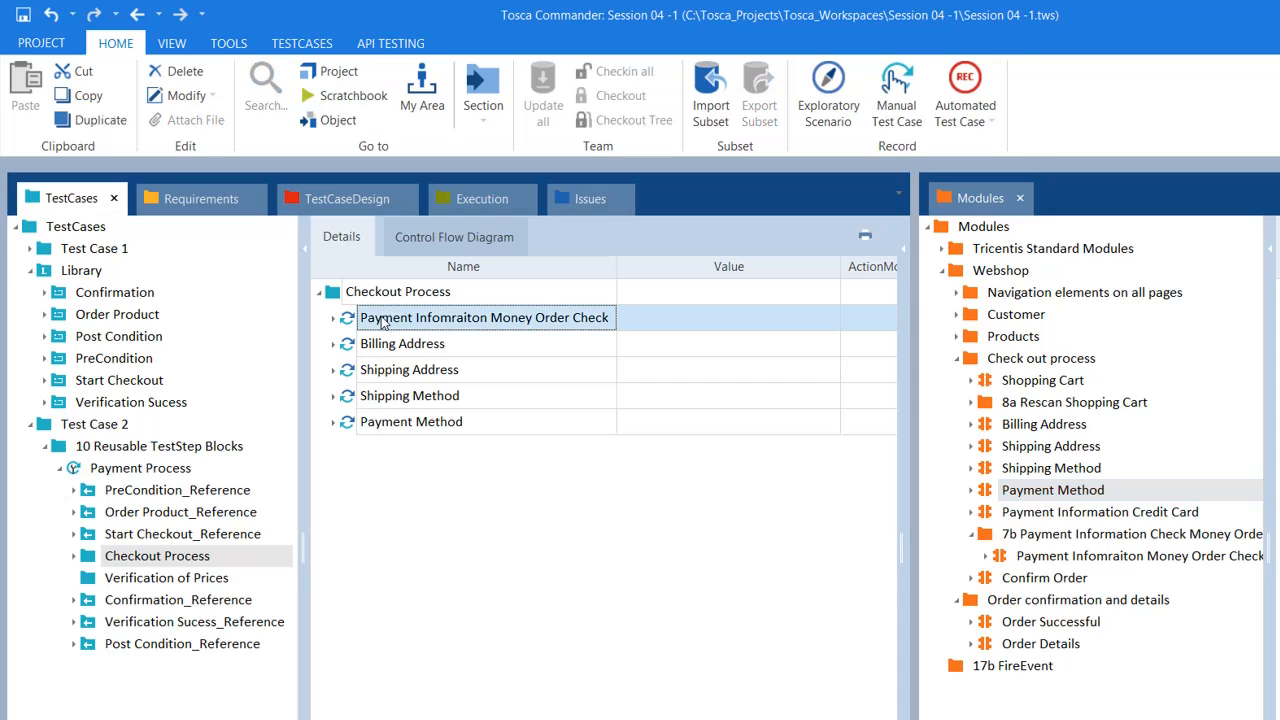
pyautogui.click(366, 319)
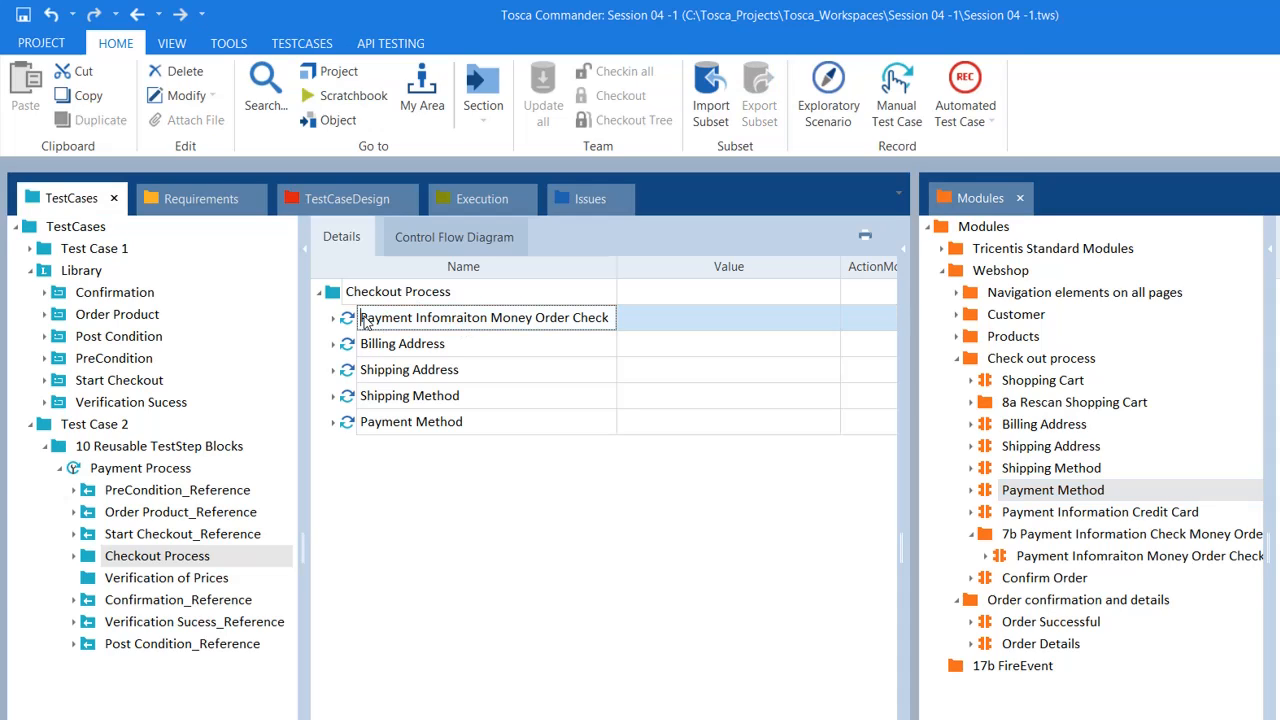
pyautogui.click(352, 318)
pyautogui.moveTo(352, 320); pyautogui.dragTo(376, 443)
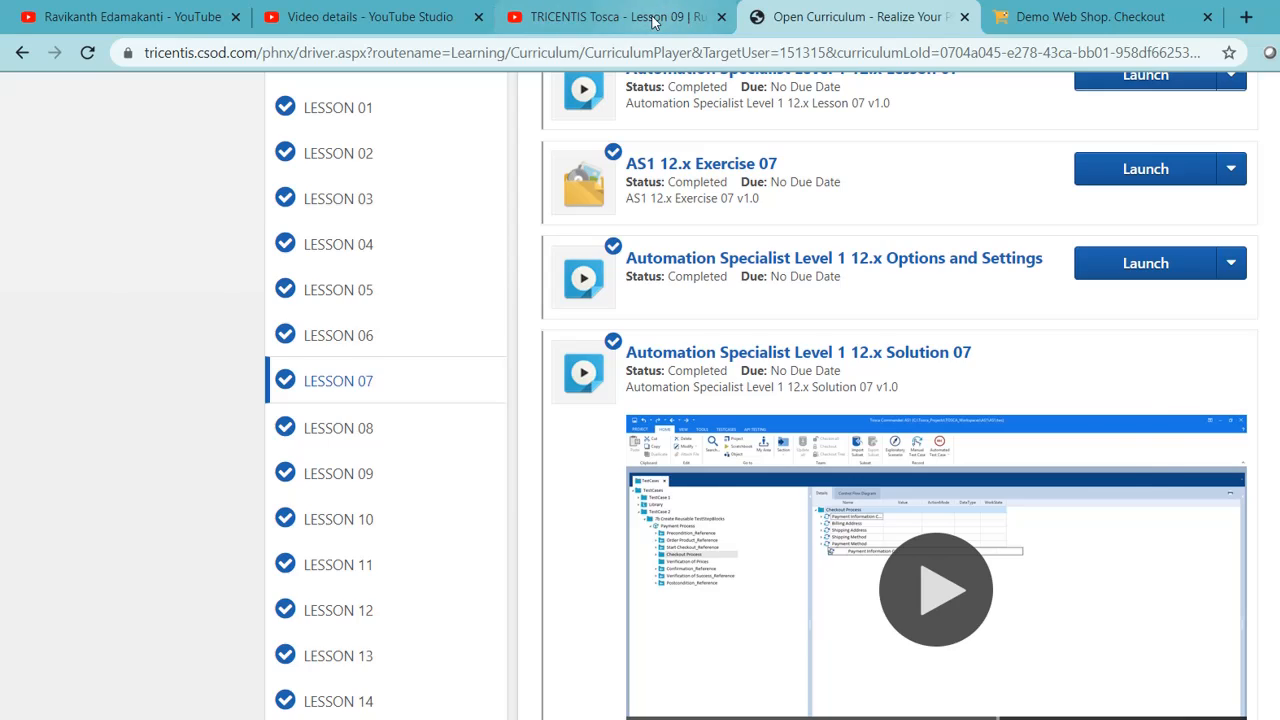
# Step: Switch to Chrome, compare the checkout stage order on the Demo Web Shop page, and return to Tosca Commander
pyautogui.click(651, 18)
pyautogui.click(1072, 30)
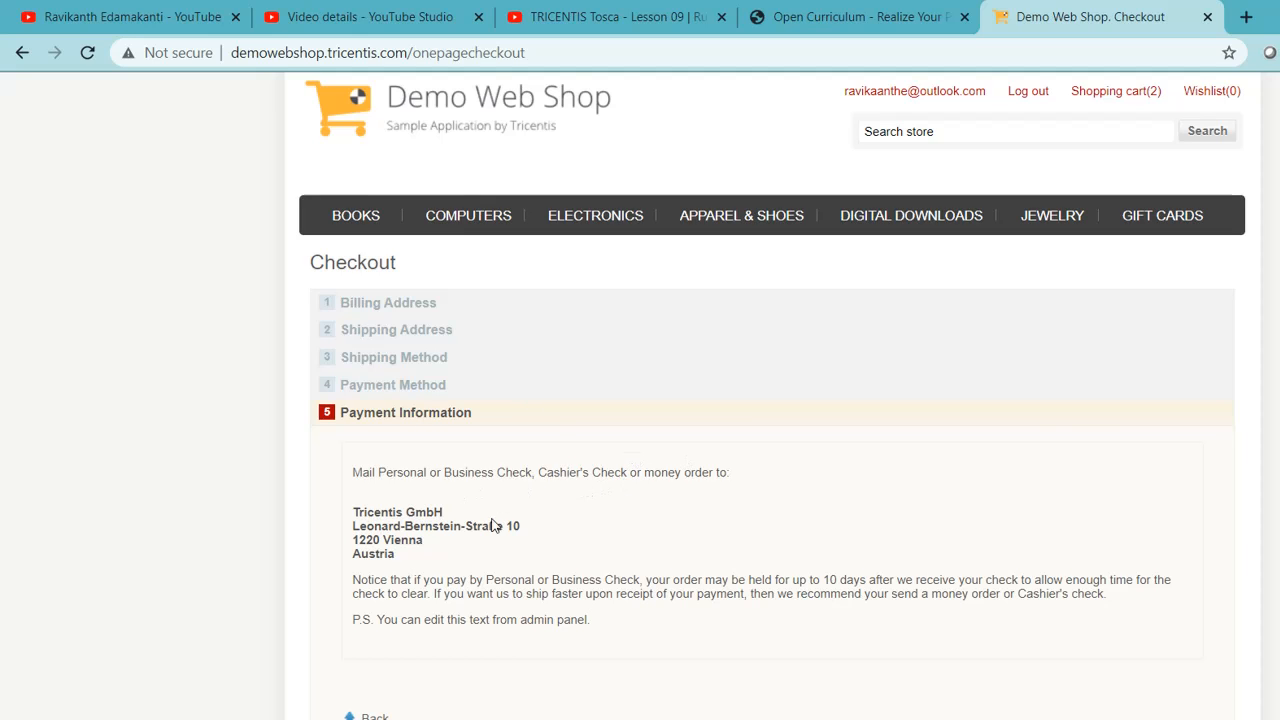
pyautogui.hotkey('alt', 'Tab')
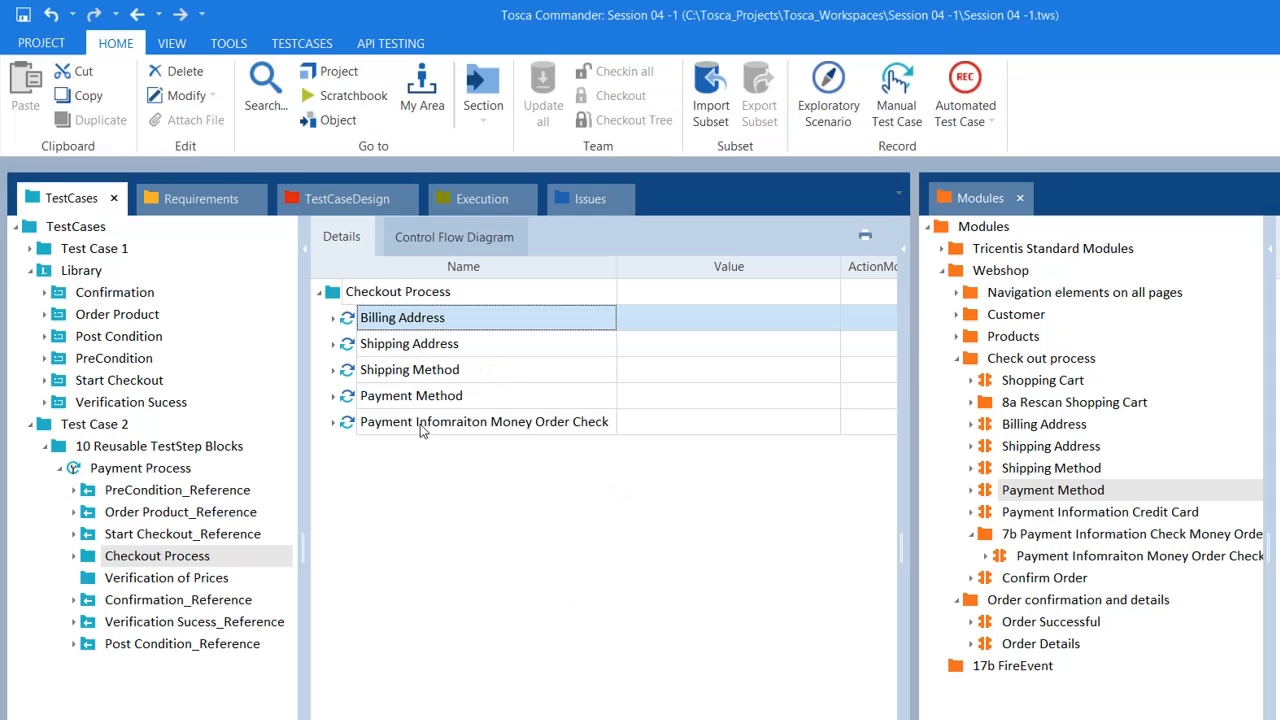
# Step: Expand the Billing Address test step and set the value of its Continue control to X
pyautogui.click(334, 318)
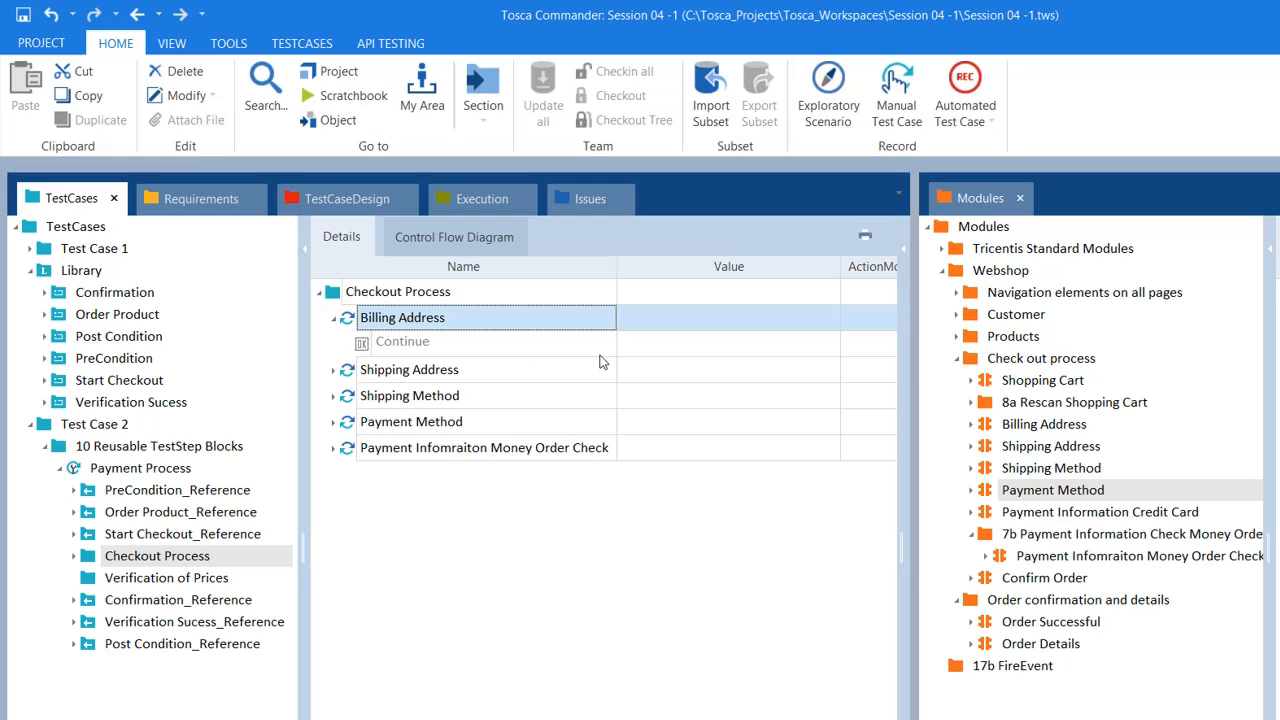
pyautogui.click(696, 344)
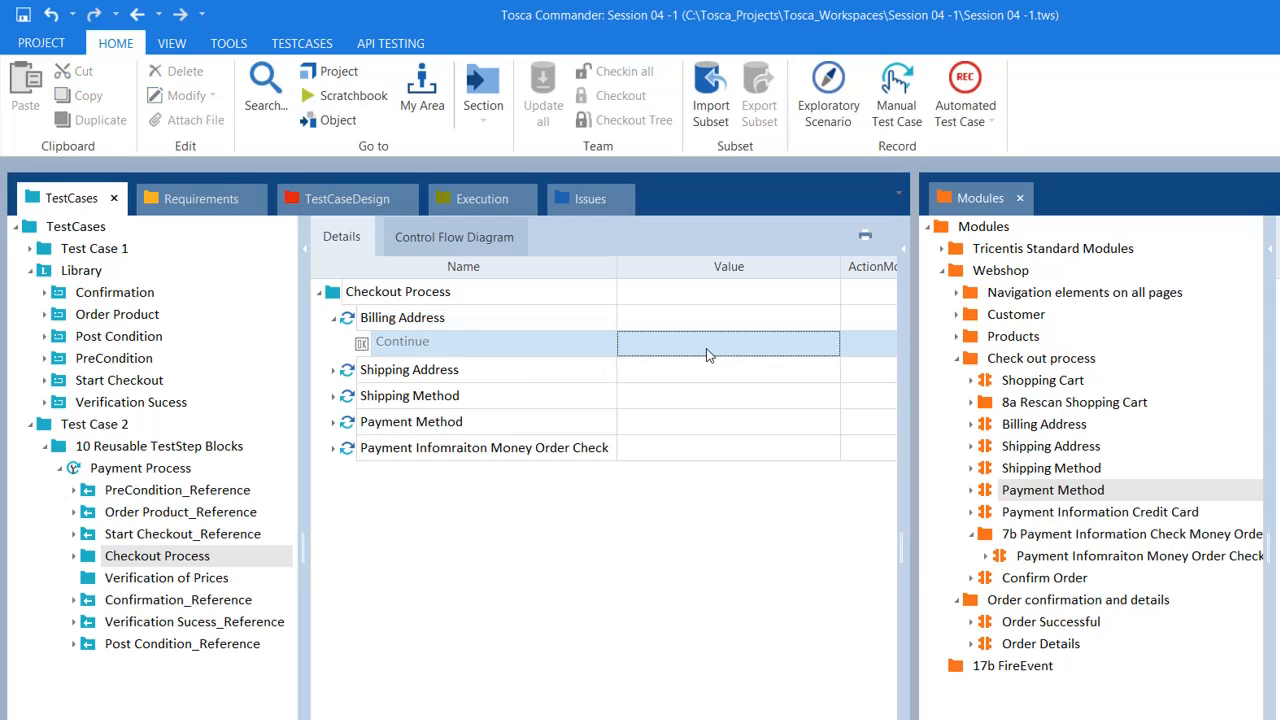
pyautogui.click(706, 347)
pyautogui.write('X')
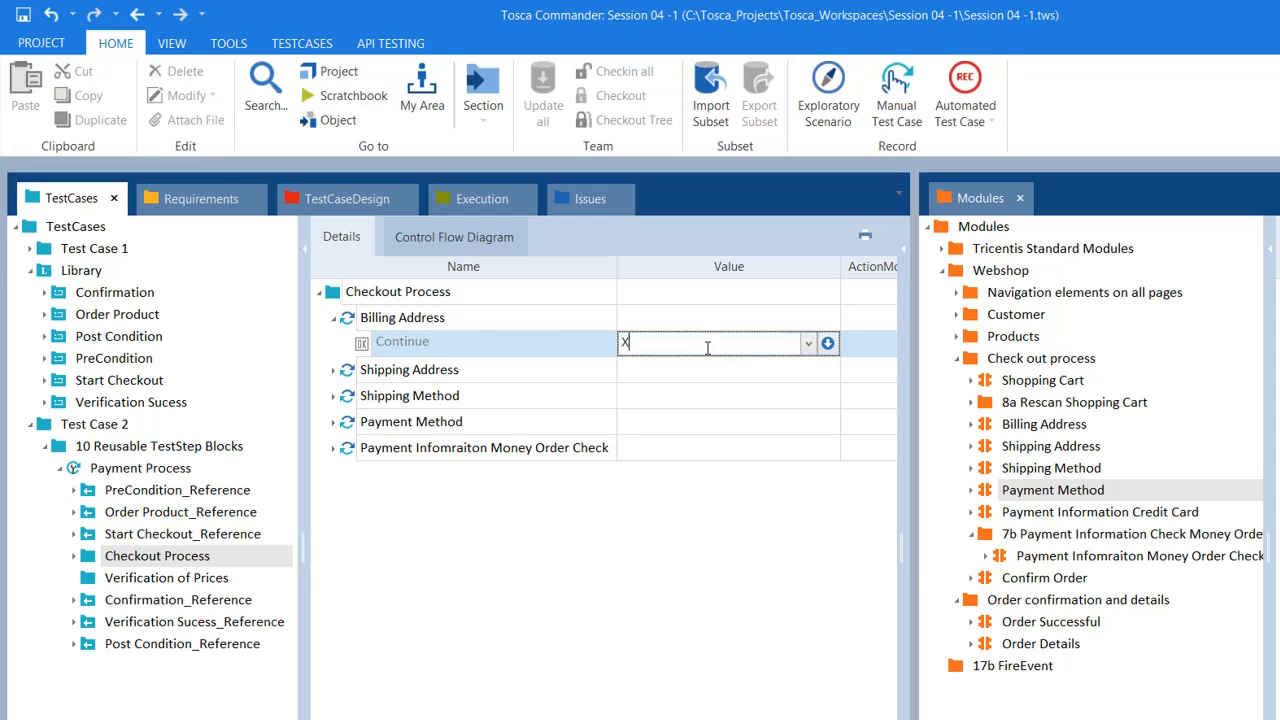
pyautogui.press('Return')
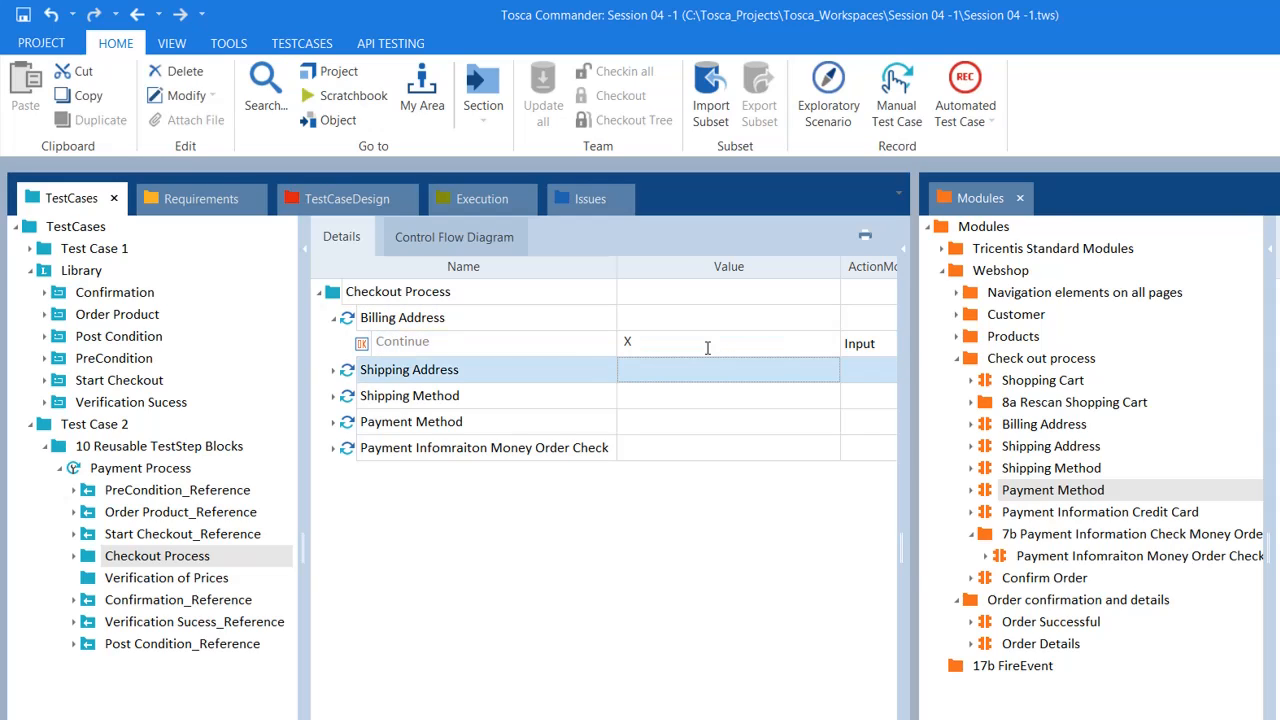
# Step: Expand the Shipping Address test step and set the value of its Continue control to X
pyautogui.click(336, 372)
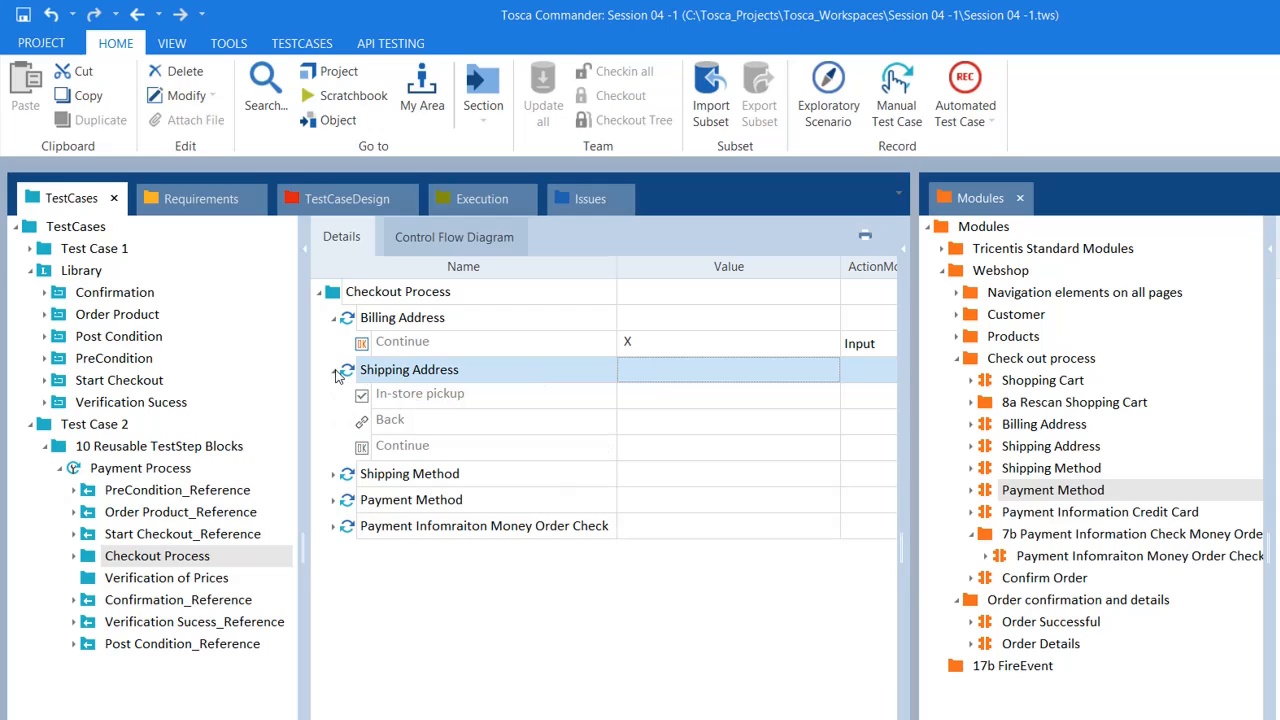
pyautogui.click(686, 400)
pyautogui.click(672, 455)
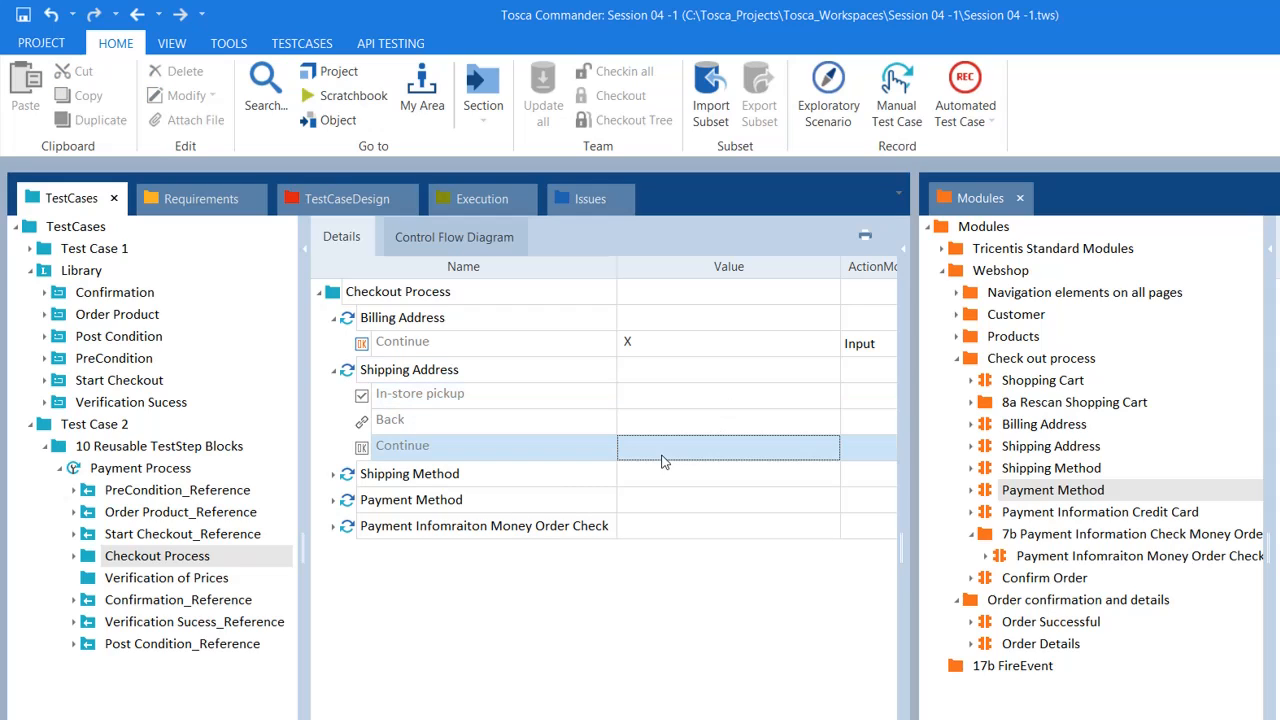
pyautogui.write('X')
pyautogui.press('Return')
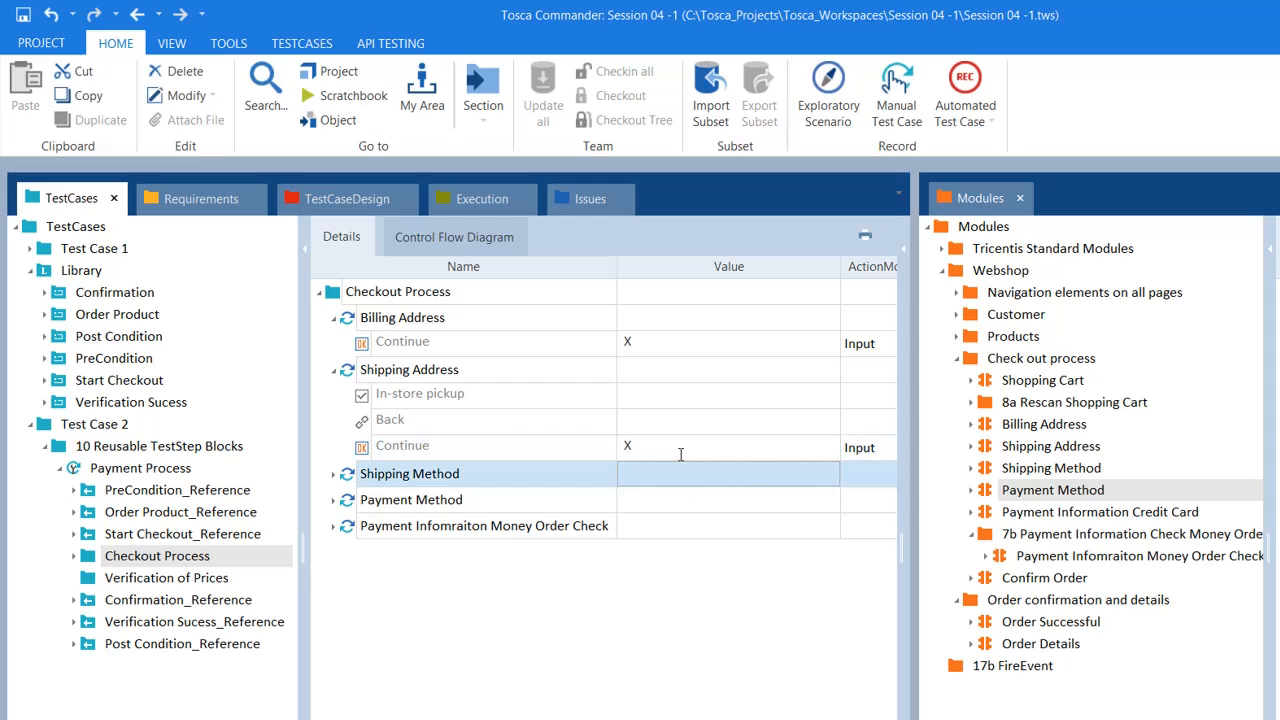
# Step: In the Shipping Method test step, set Shipping Methods to Ground and Continue to X
pyautogui.click(334, 475)
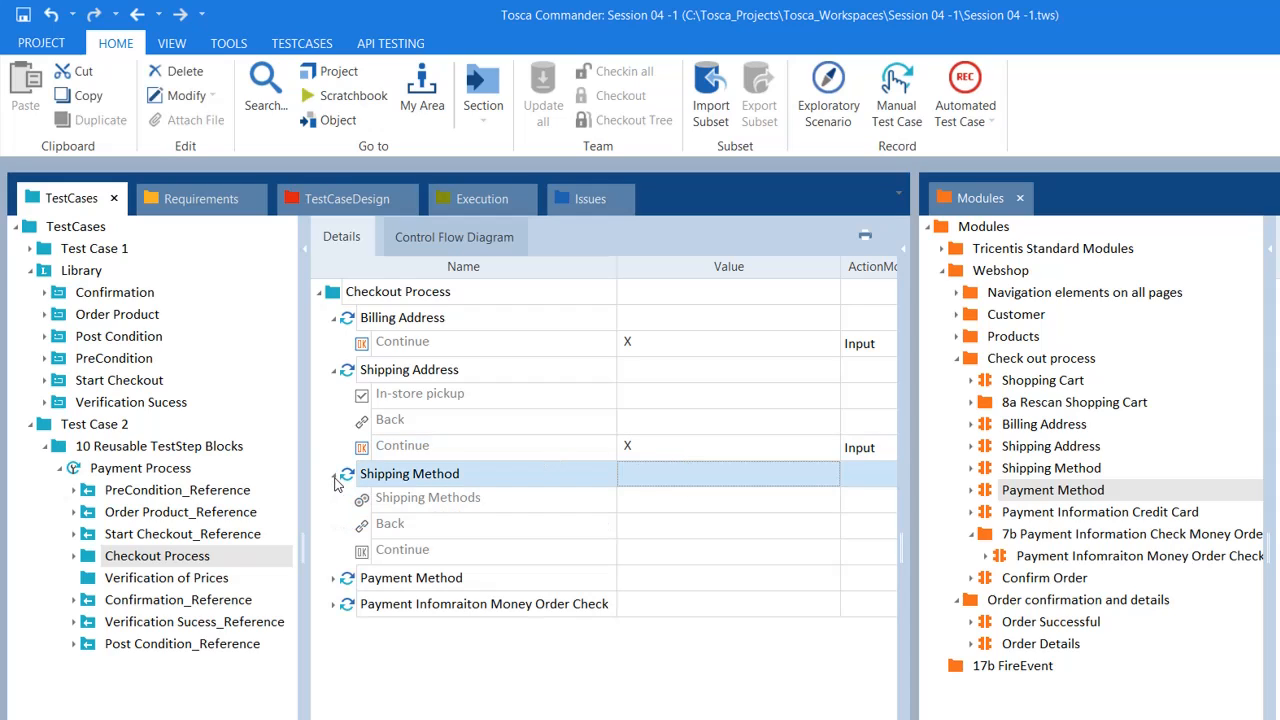
pyautogui.click(697, 505)
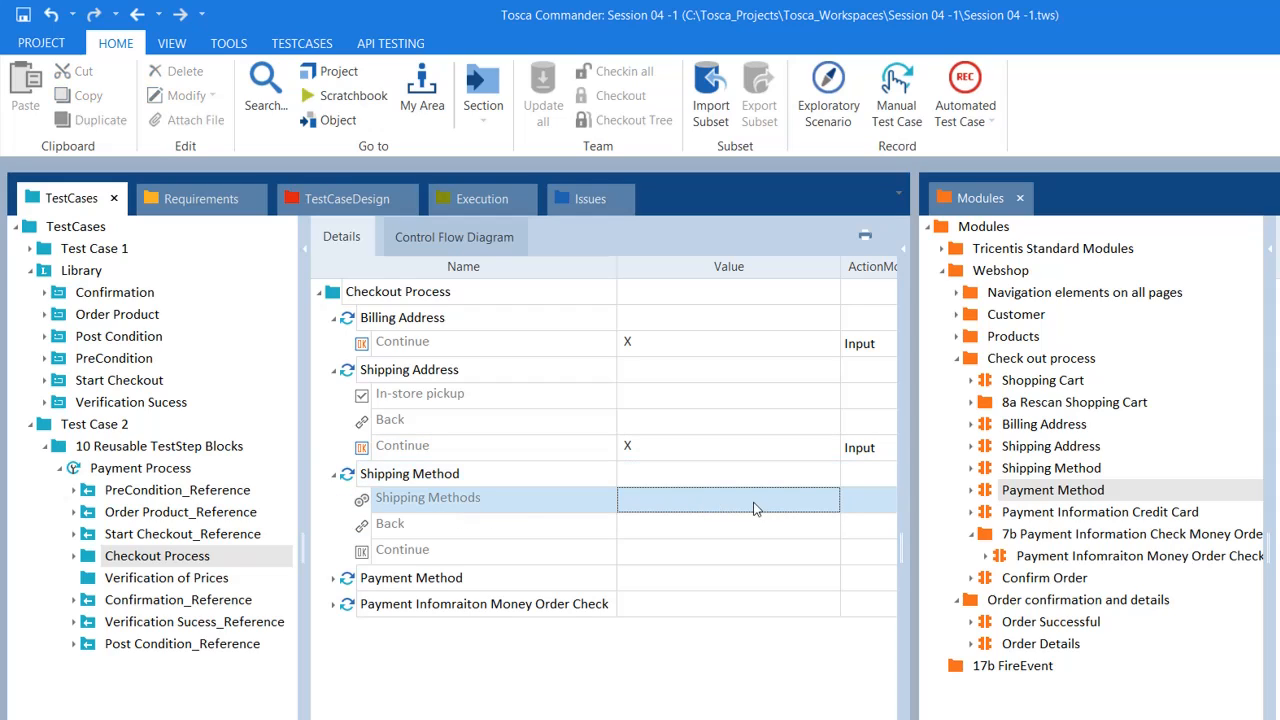
pyautogui.click(780, 508)
pyautogui.click(808, 499)
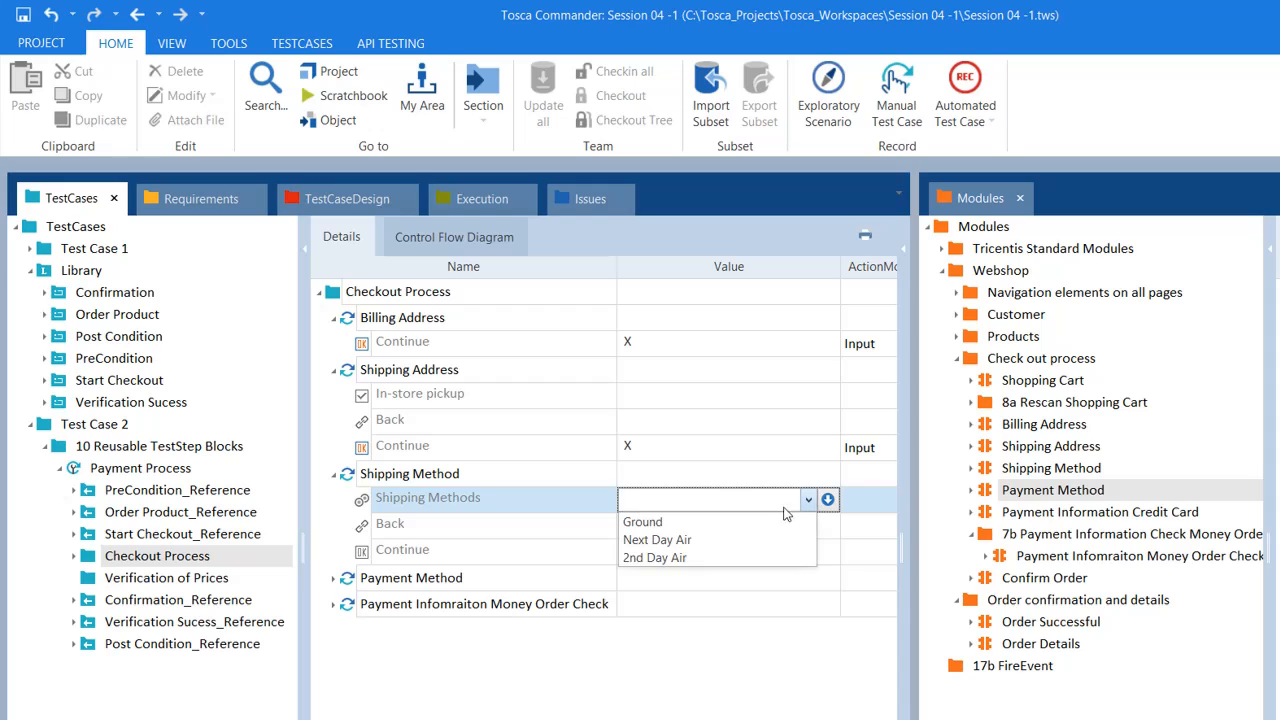
pyautogui.click(690, 526)
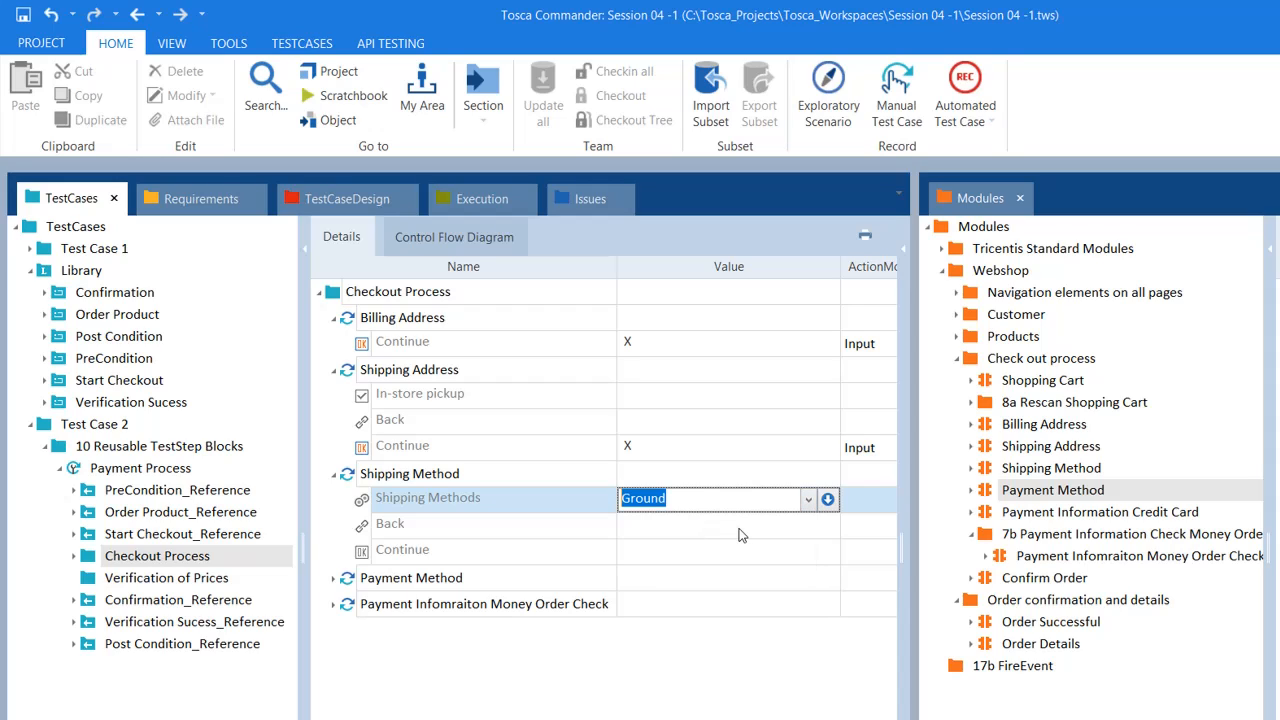
pyautogui.click(672, 560)
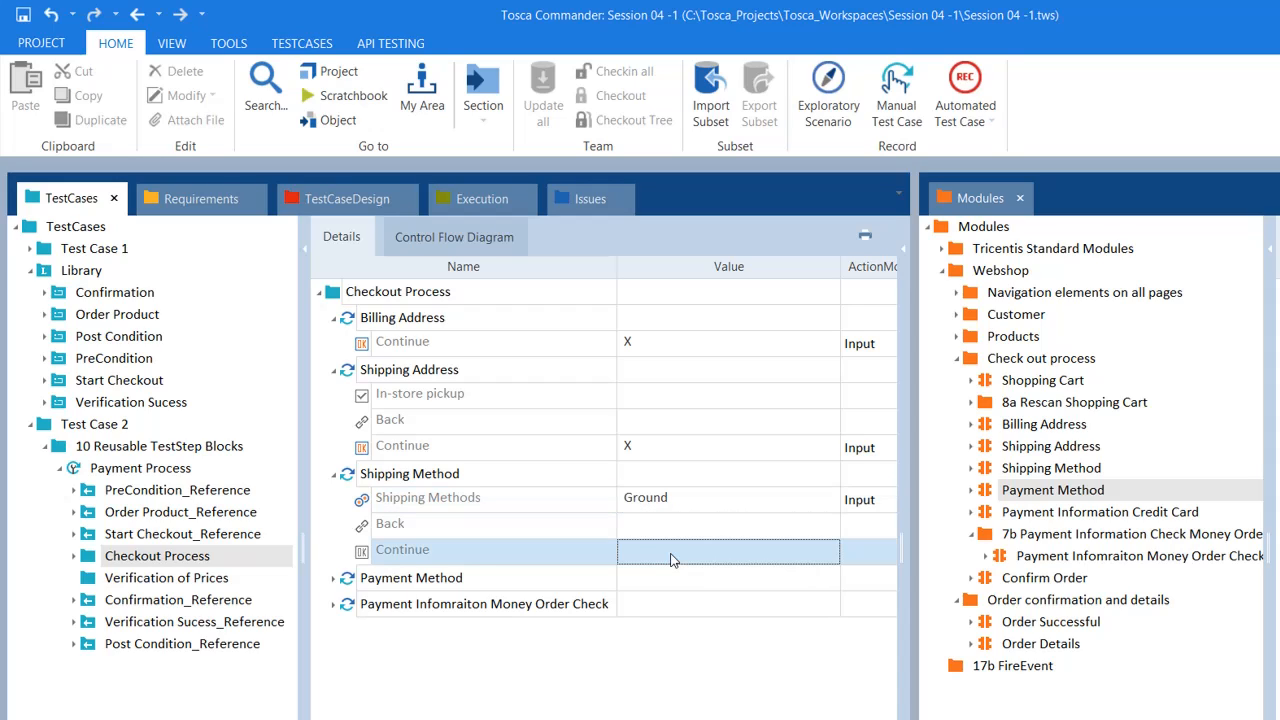
pyautogui.click(672, 560)
pyautogui.write('X')
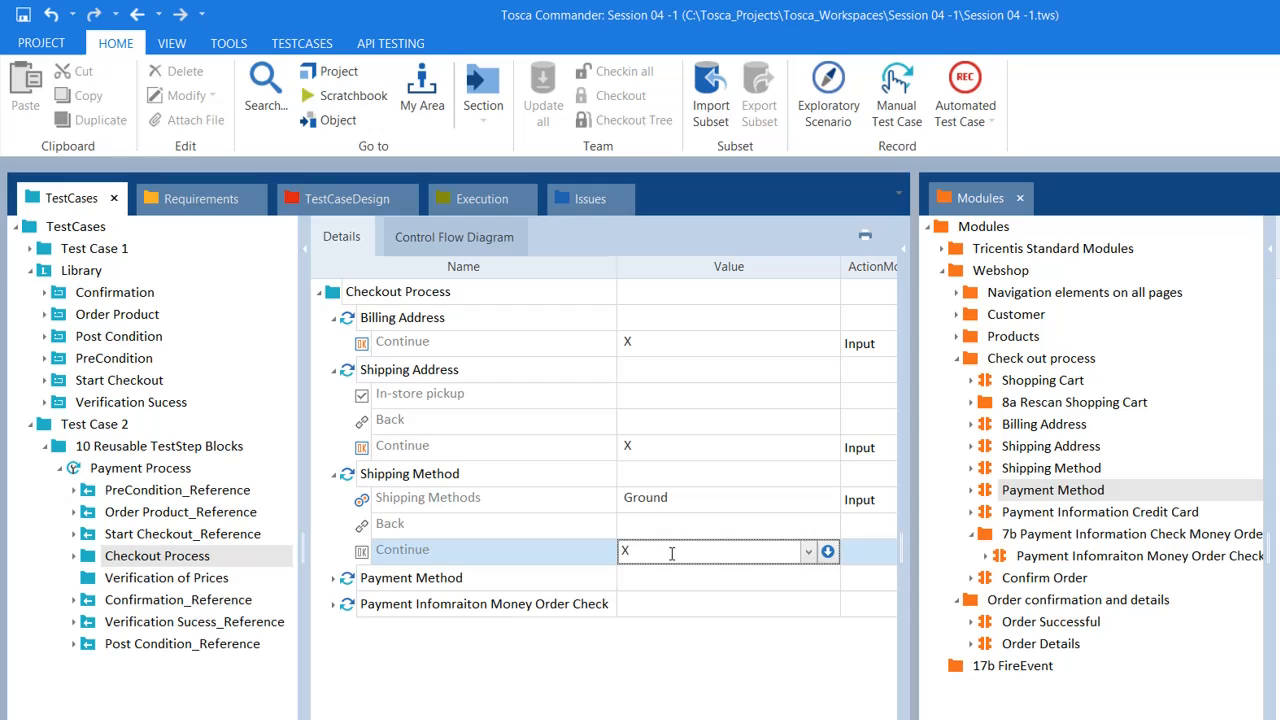
pyautogui.press('Return')
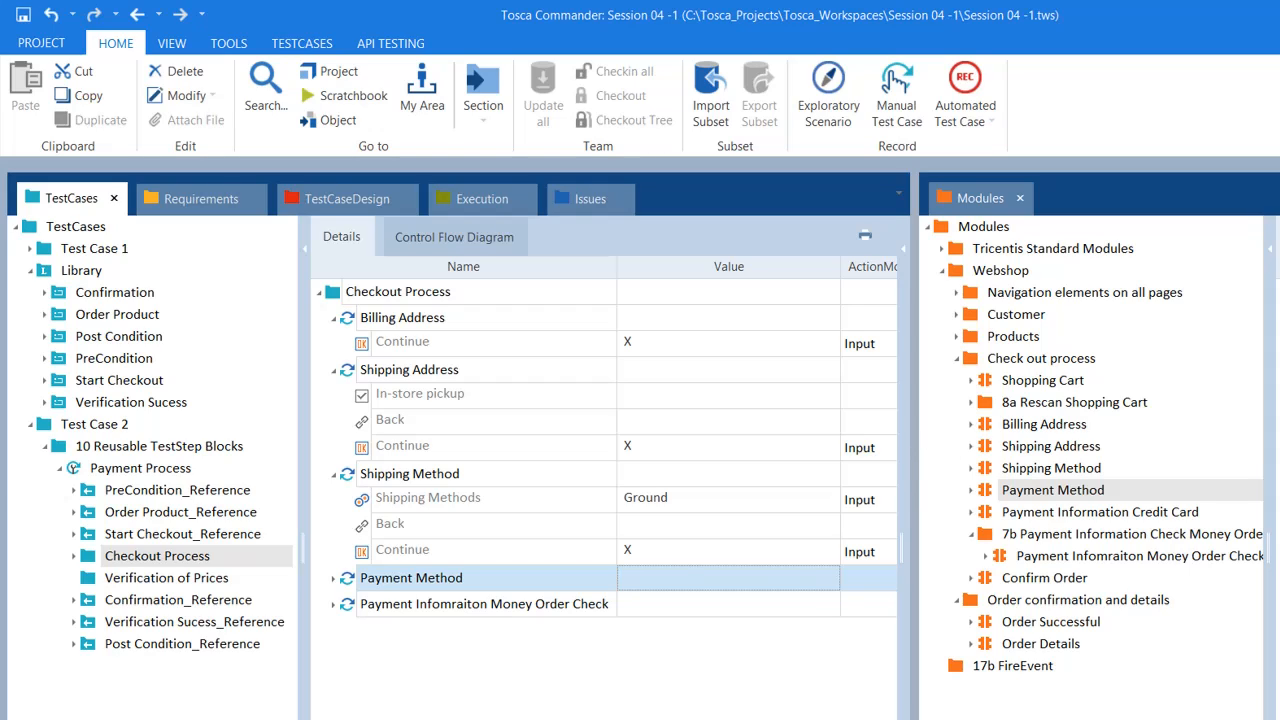
# Step: In the Payment Method test step, set Payment Methods to Check / Money order and Continue to X
pyautogui.click(334, 578)
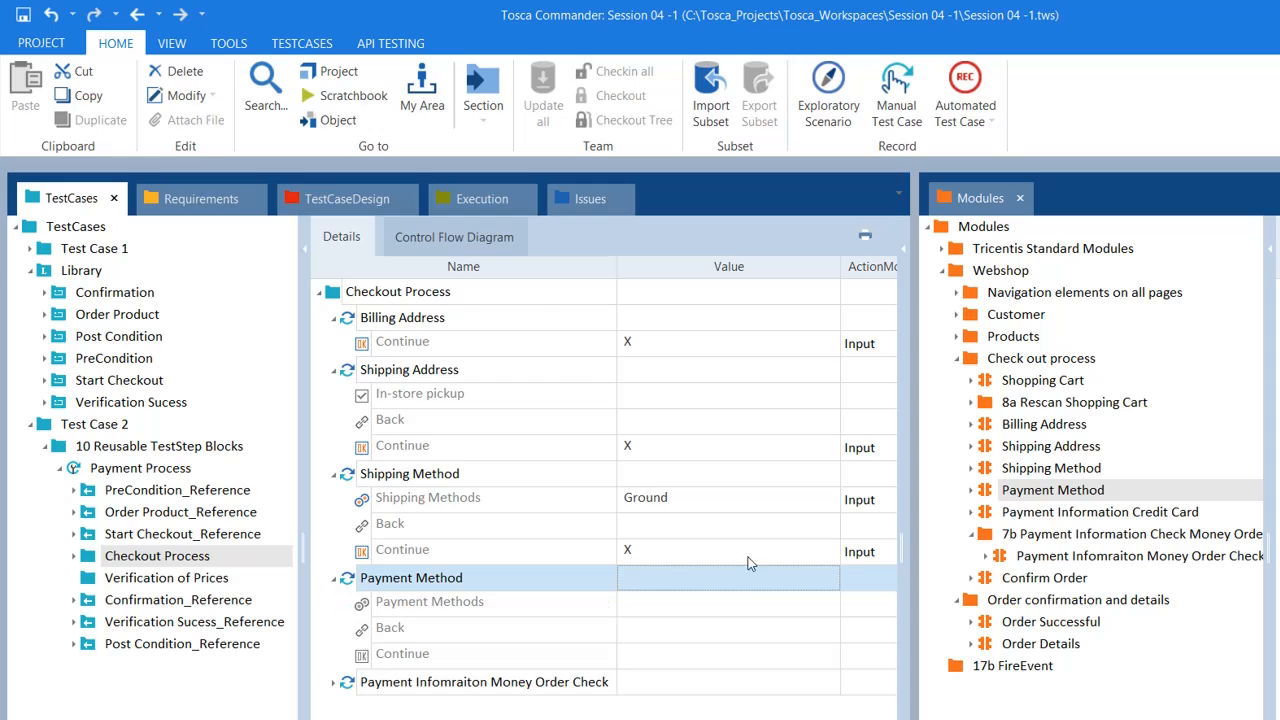
pyautogui.click(718, 602)
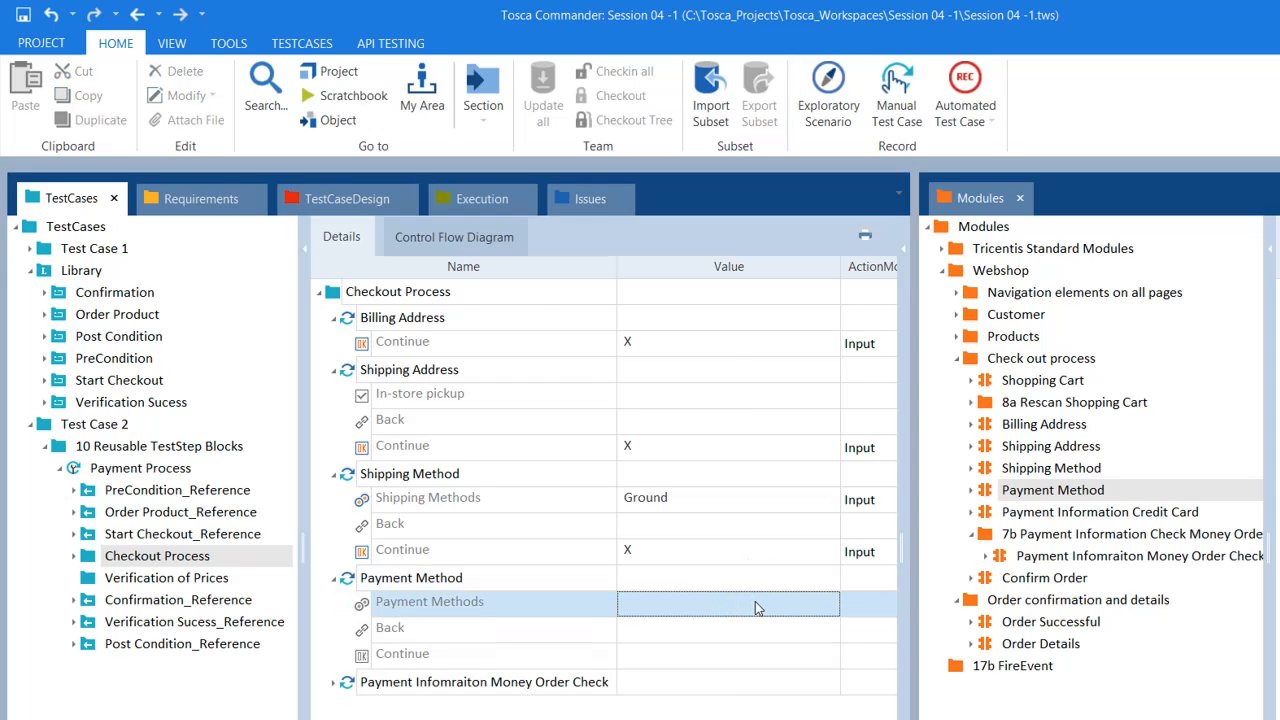
pyautogui.click(755, 601)
pyautogui.click(808, 604)
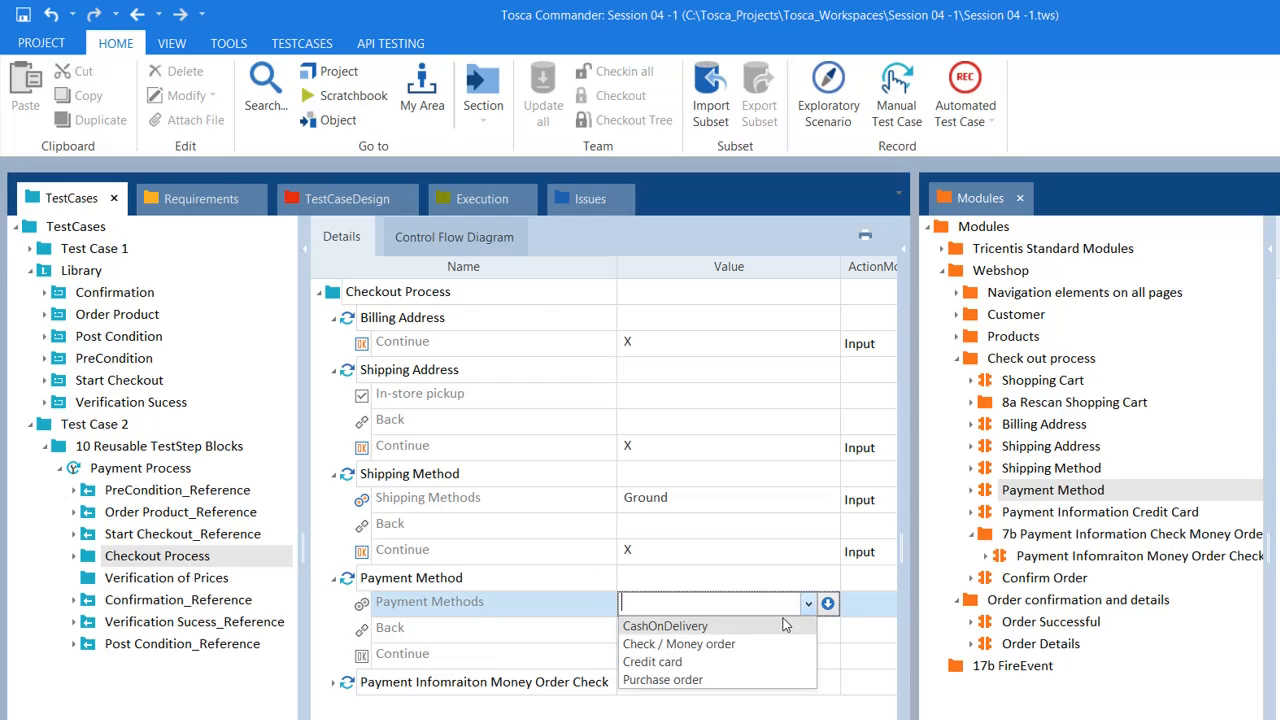
pyautogui.click(706, 647)
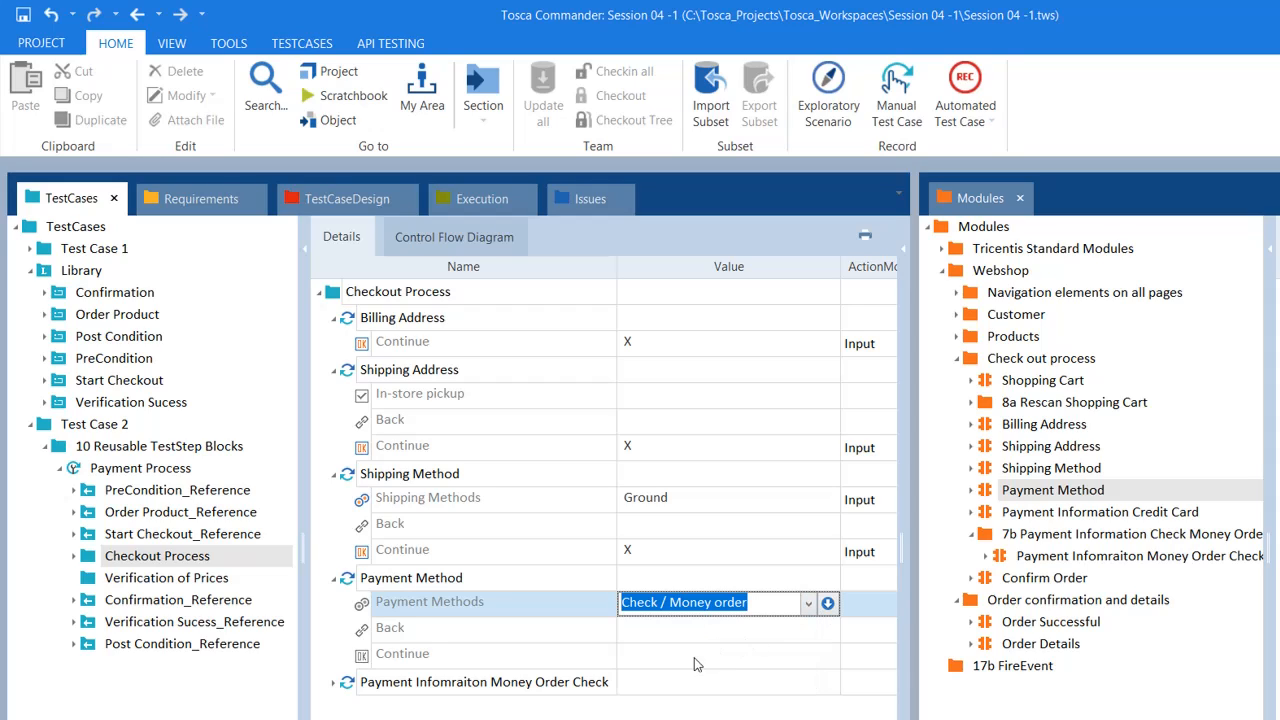
pyautogui.click(650, 662)
pyautogui.write('X')
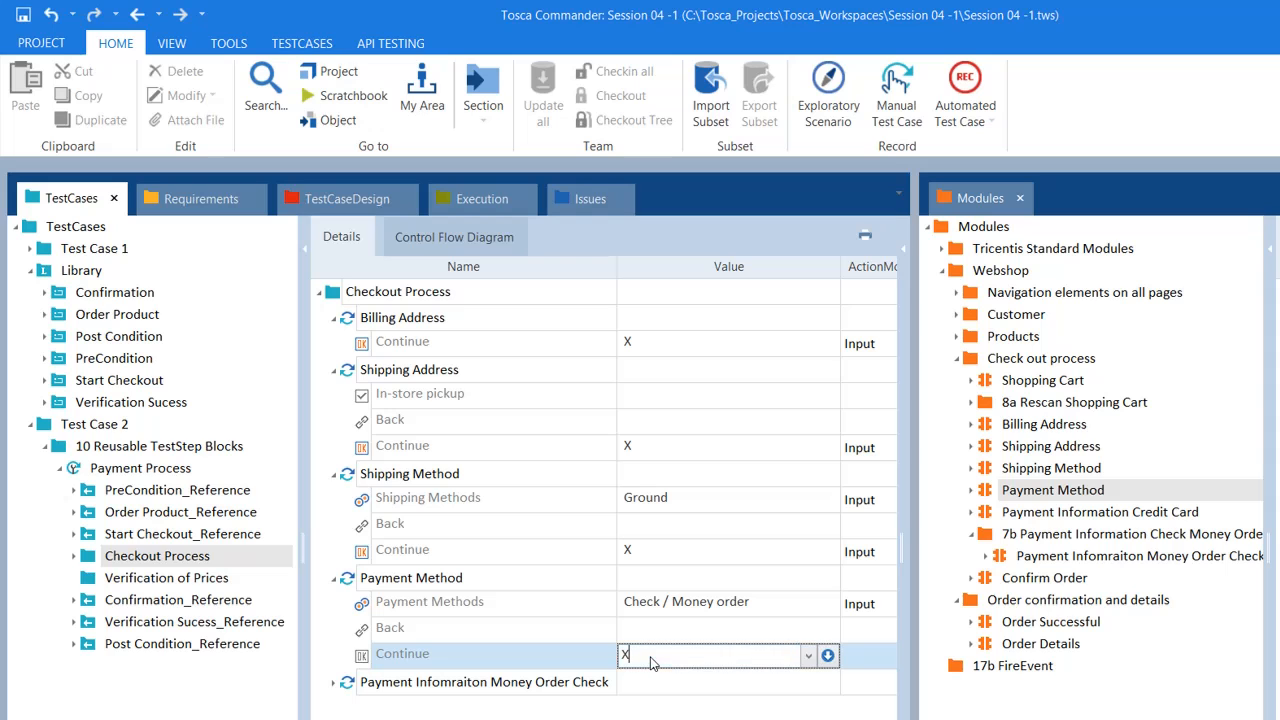
pyautogui.press('Return')
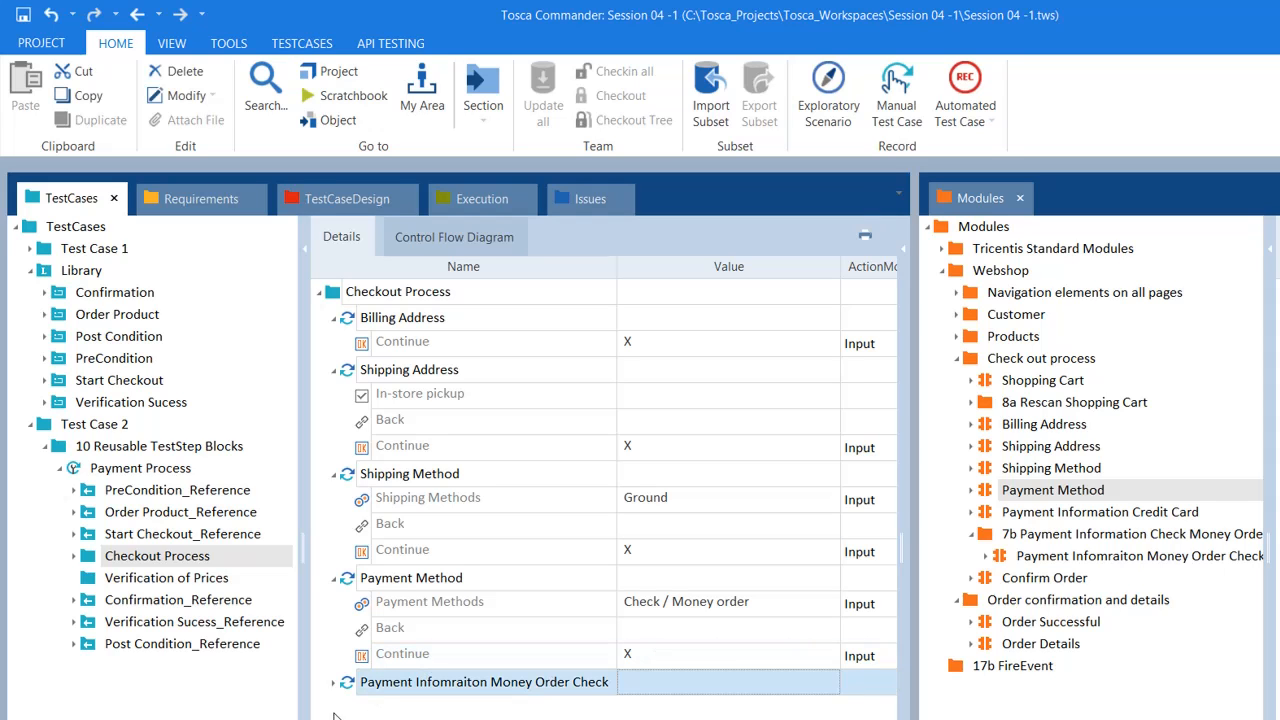
# Step: Expand the Payment Infomraiton Money Order Check test step and set its Continue control to X
pyautogui.click(335, 684)
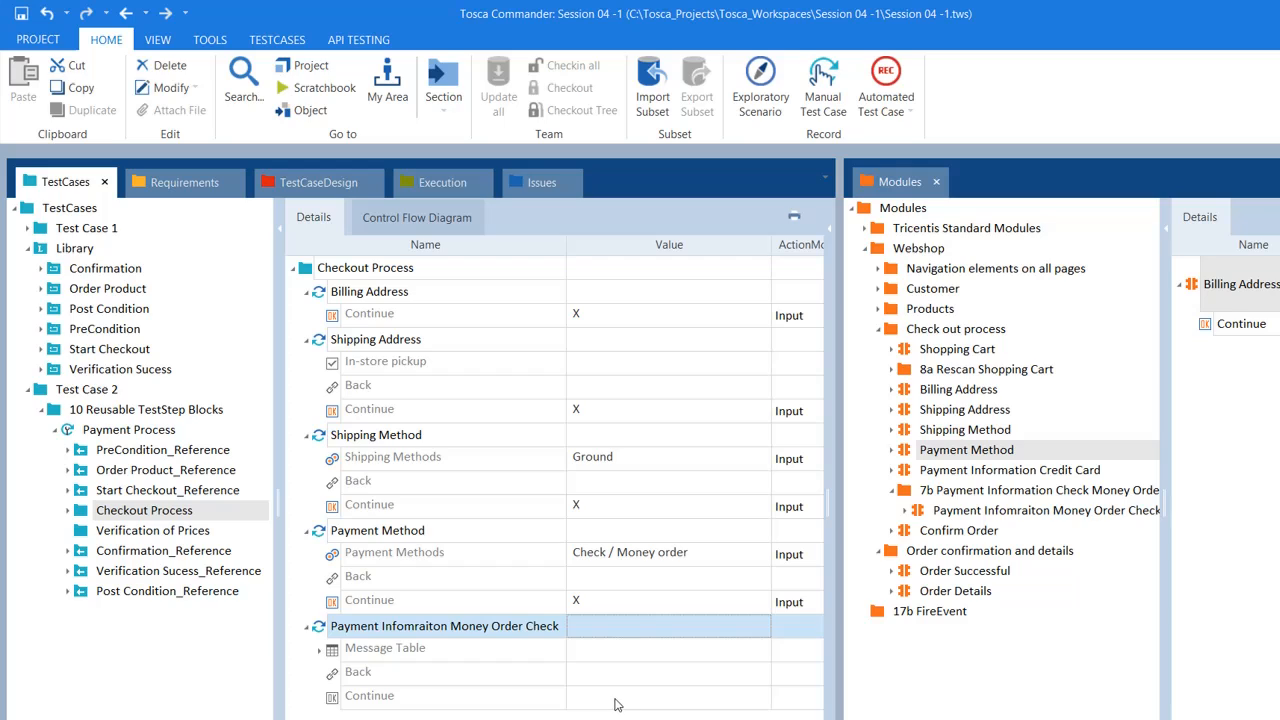
pyautogui.click(615, 700)
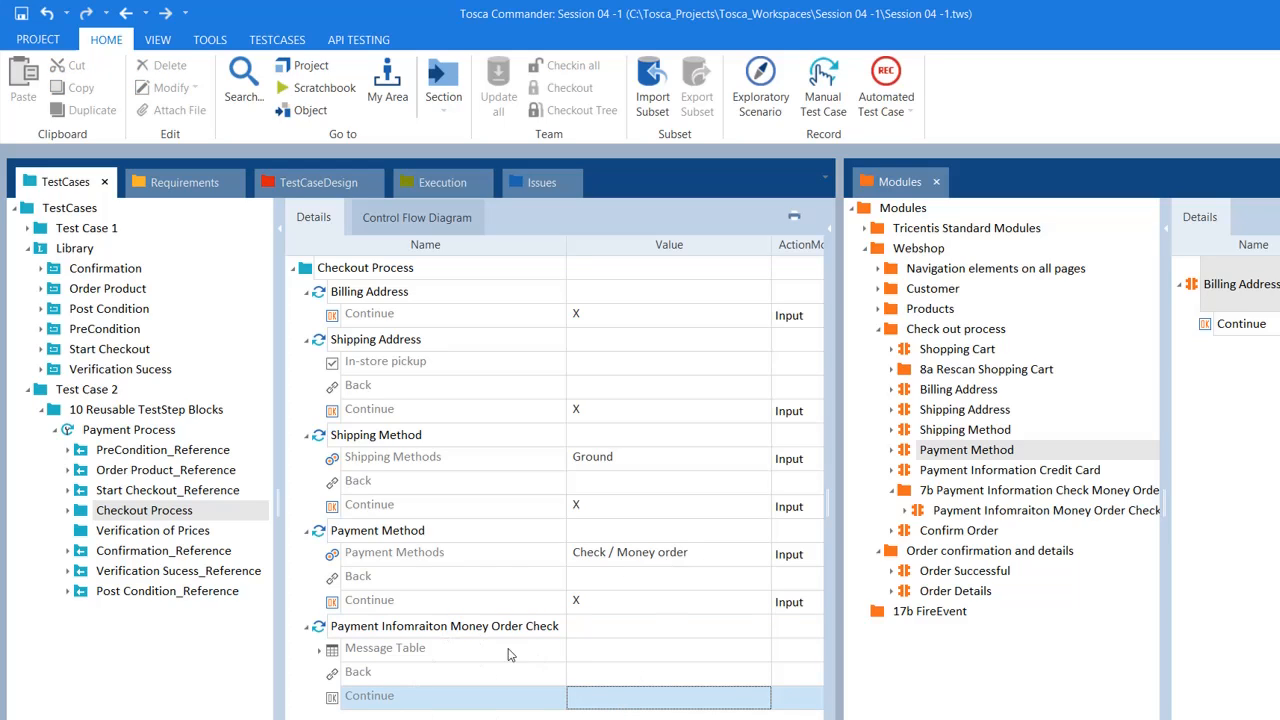
pyautogui.click(1057, 467)
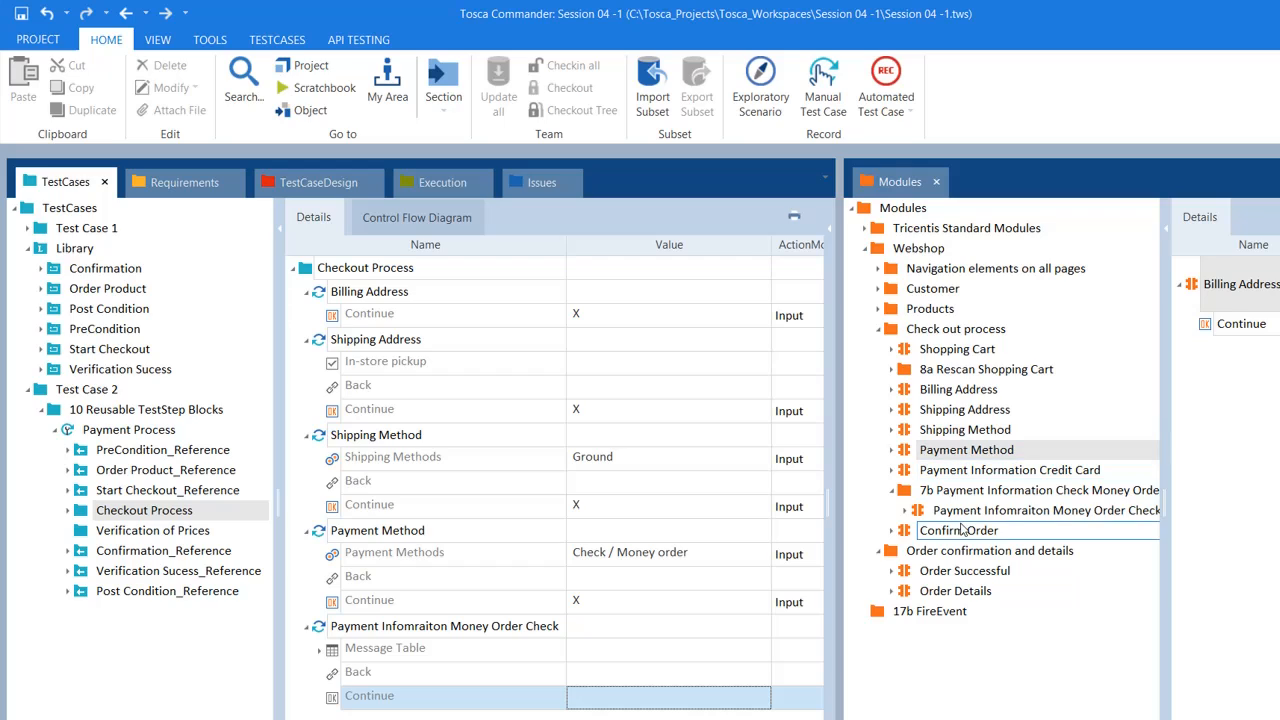
pyautogui.click(612, 697)
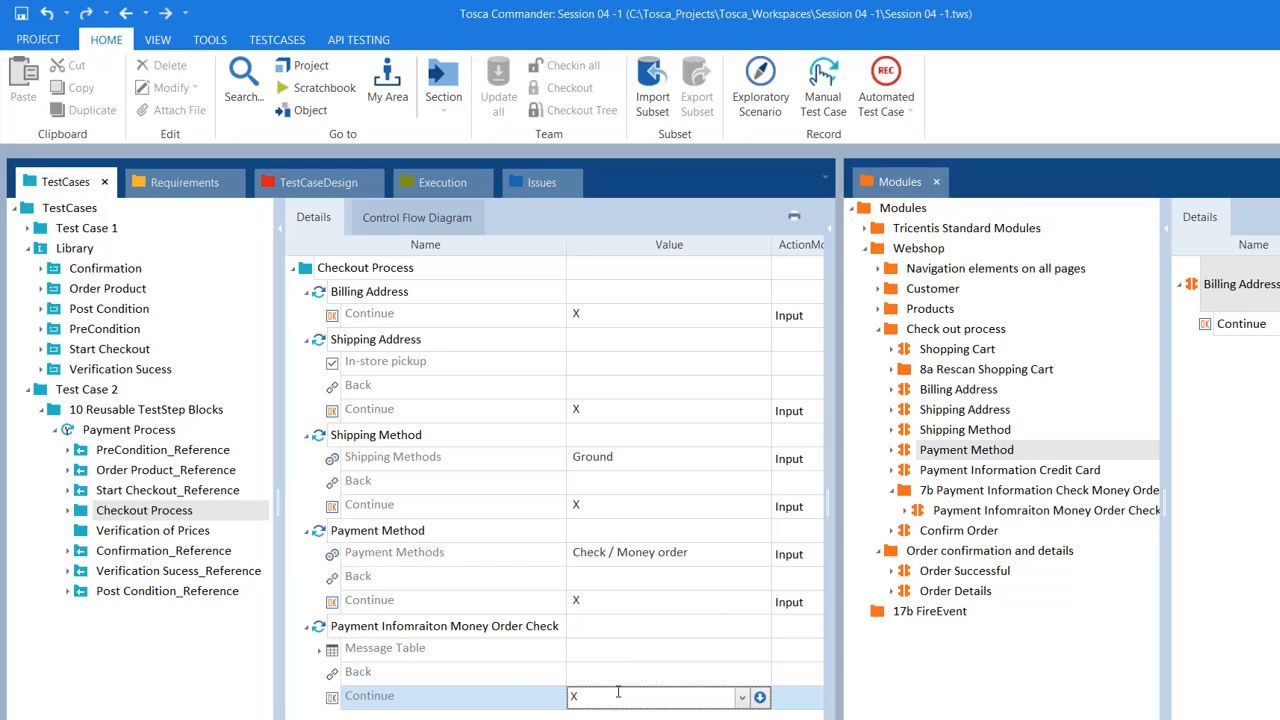
pyautogui.click(642, 634)
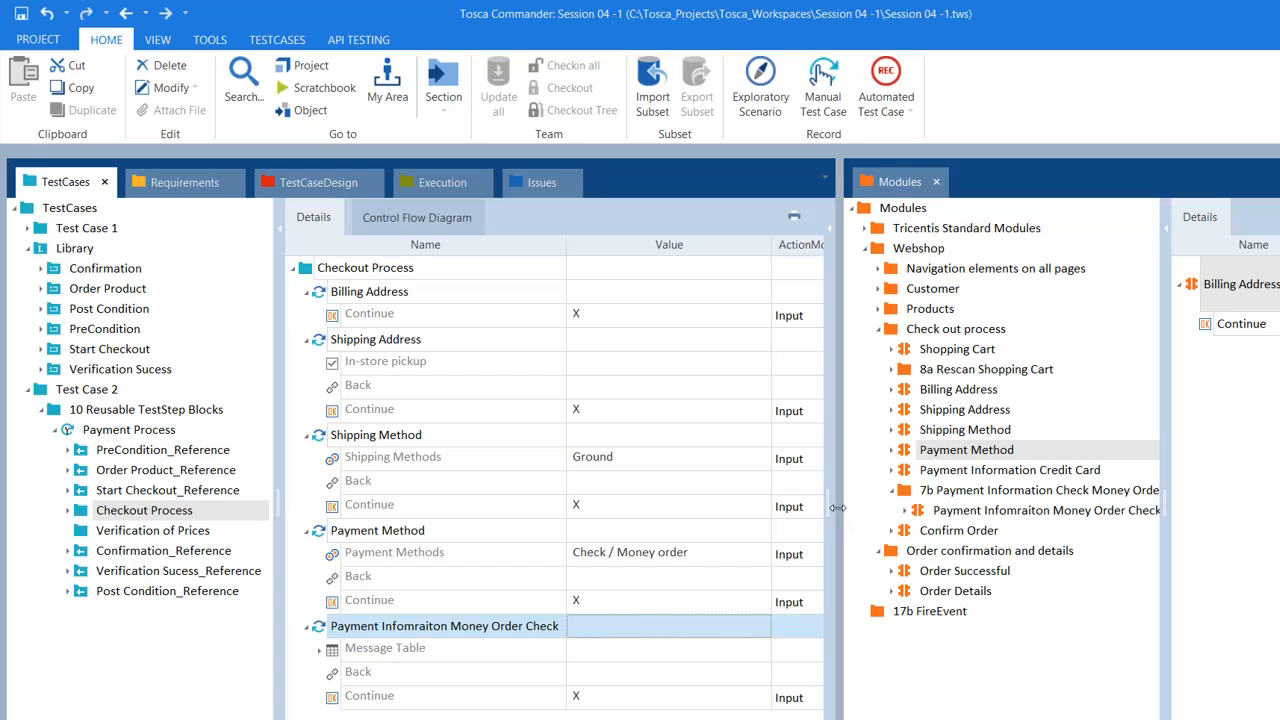
# Step: Widen the test case area and review the order of the test steps inside the Checkout Process folder
pyautogui.moveTo(838, 508); pyautogui.dragTo(1030, 504)
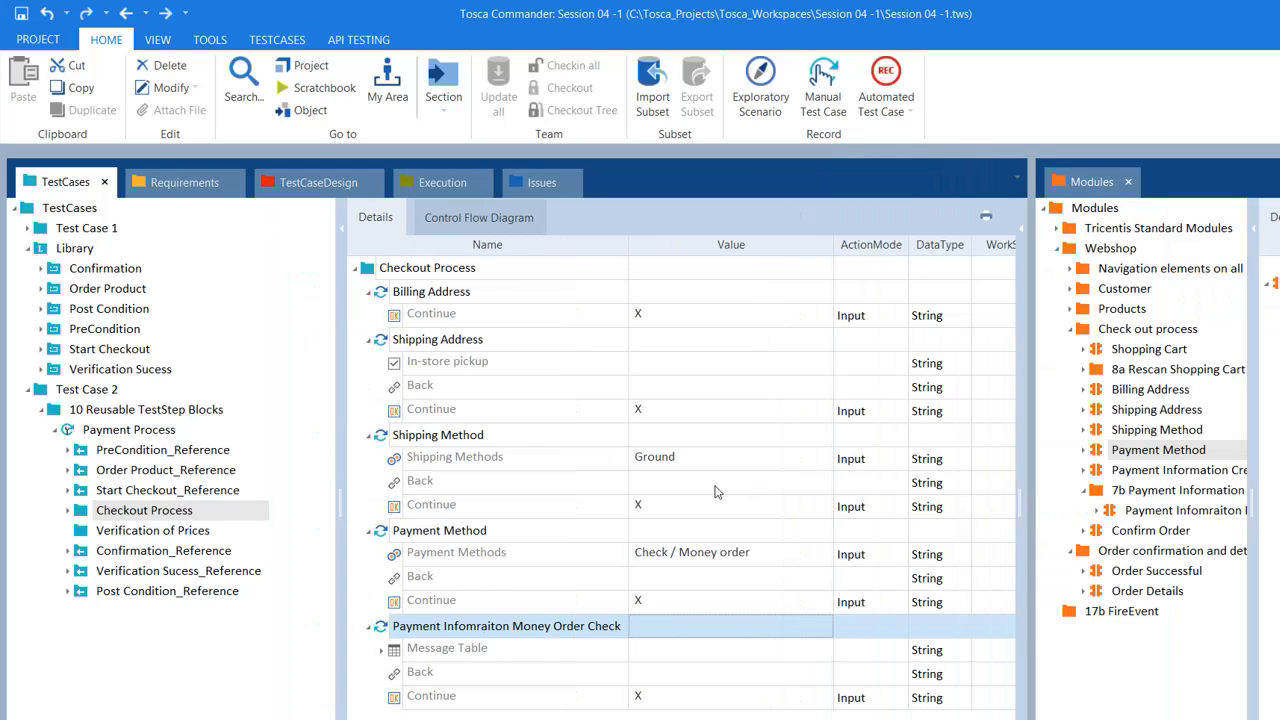
pyautogui.click(108, 518)
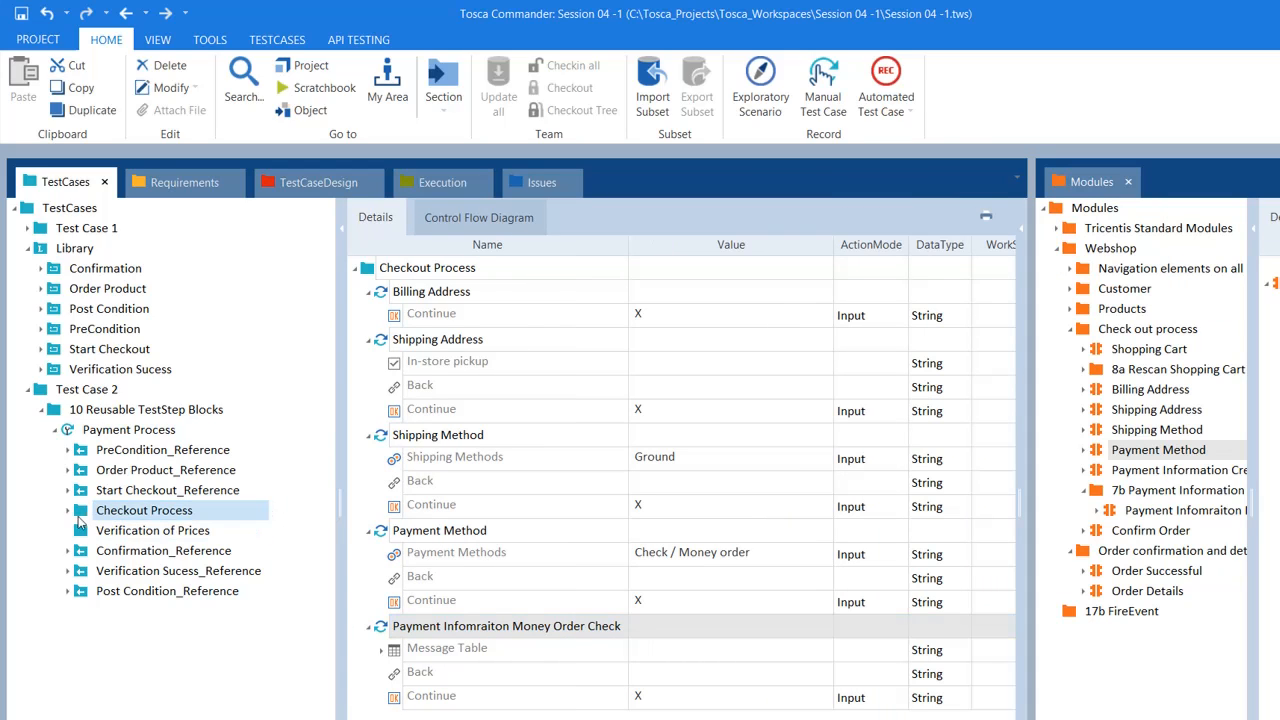
pyautogui.click(69, 512)
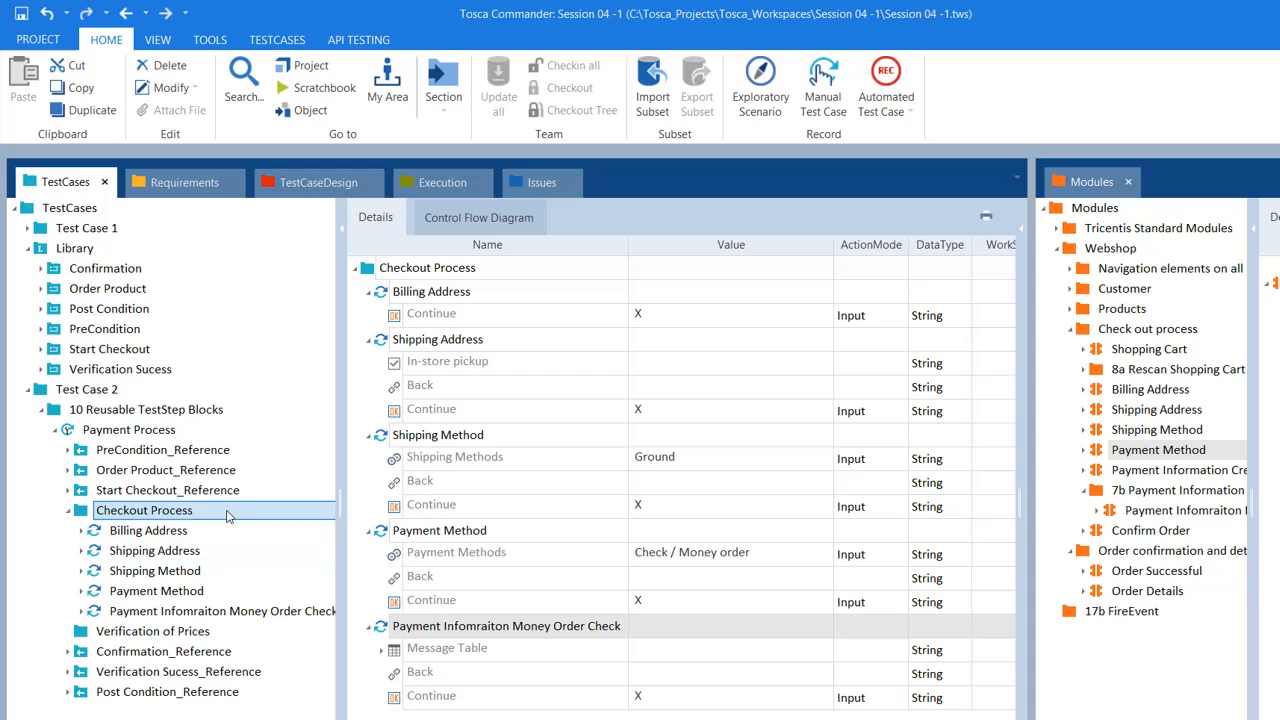
pyautogui.click(69, 511)
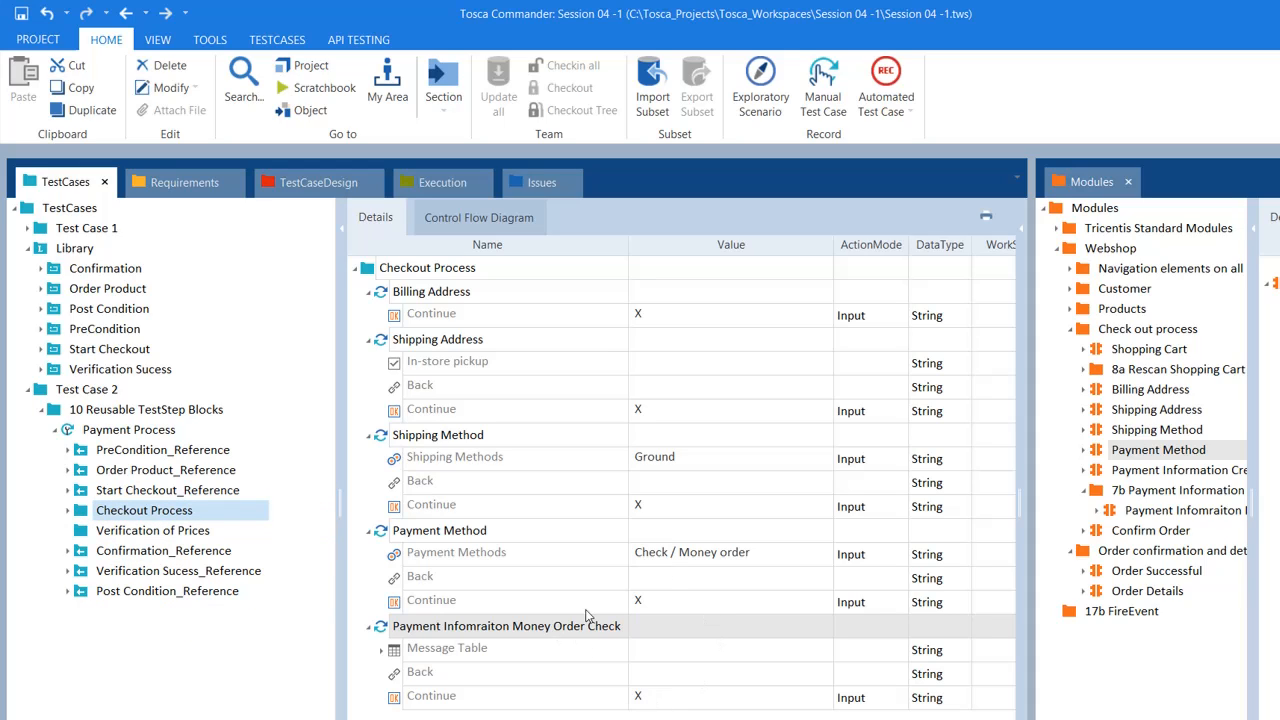
# Step: Add the Confirm Order module from the Check out process folder as a test step in the Verification of Prices folder
pyautogui.click(678, 561)
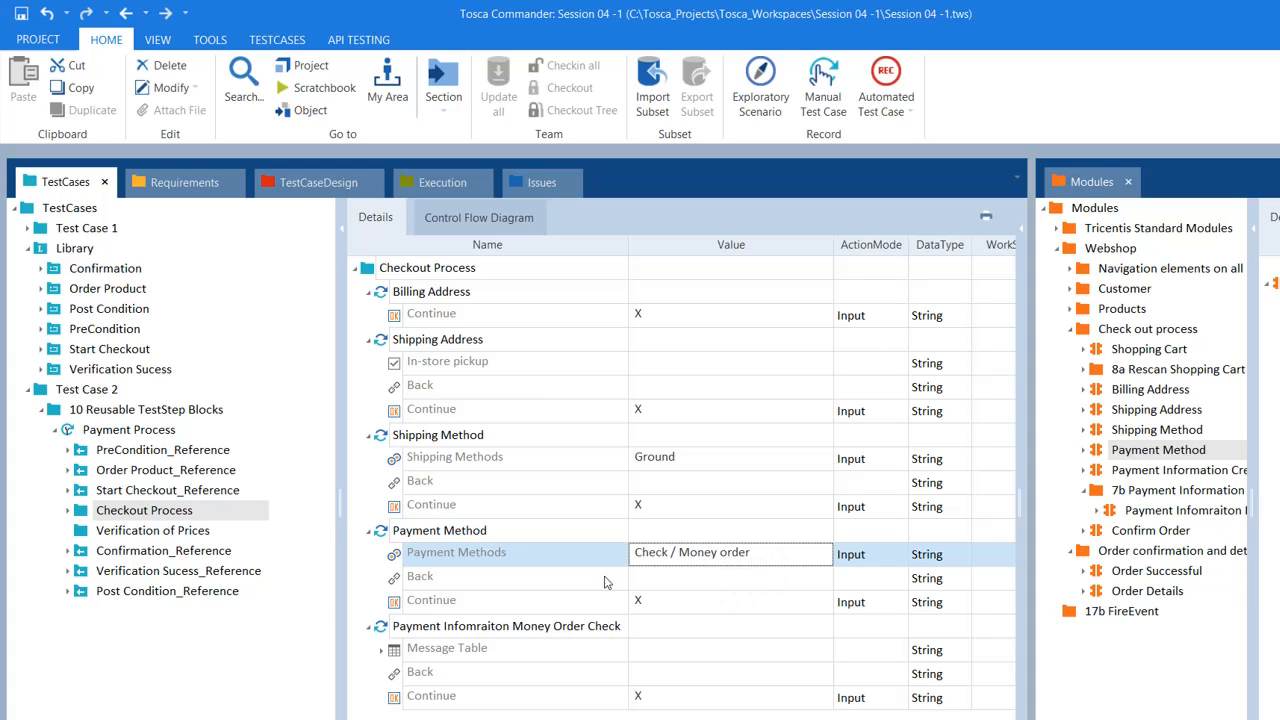
pyautogui.click(171, 537)
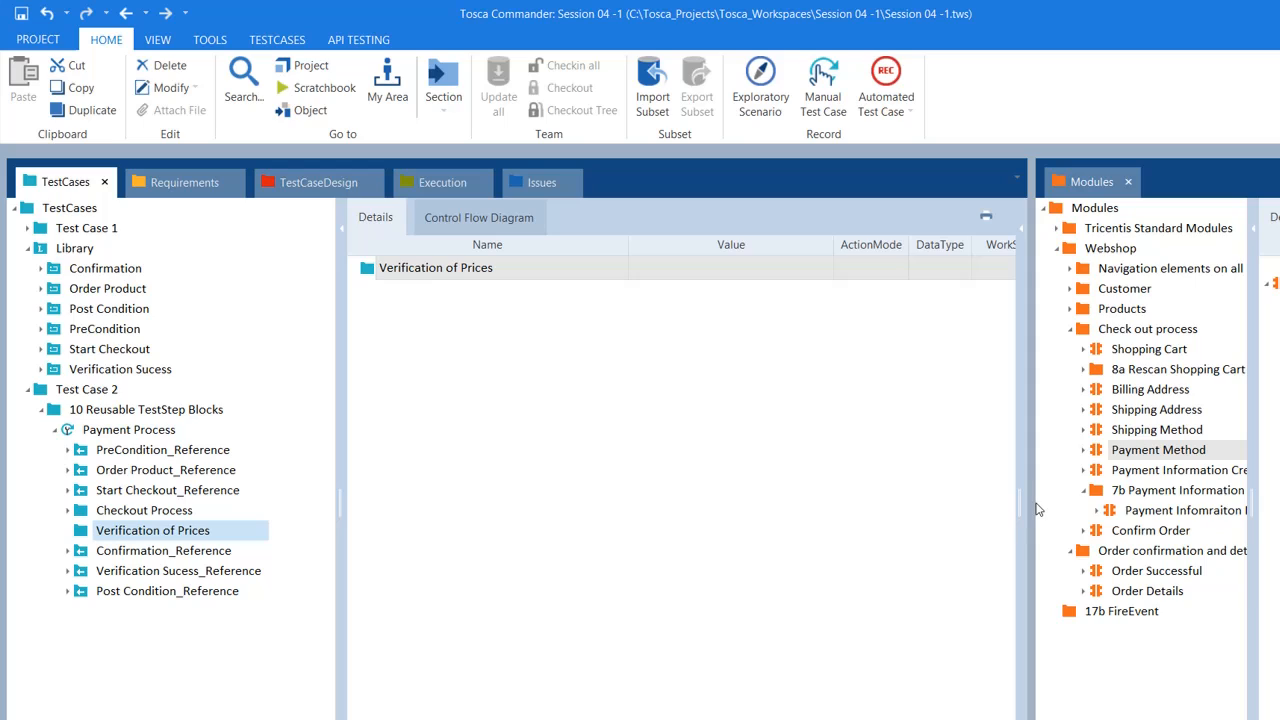
pyautogui.moveTo(1030, 508); pyautogui.dragTo(915, 502)
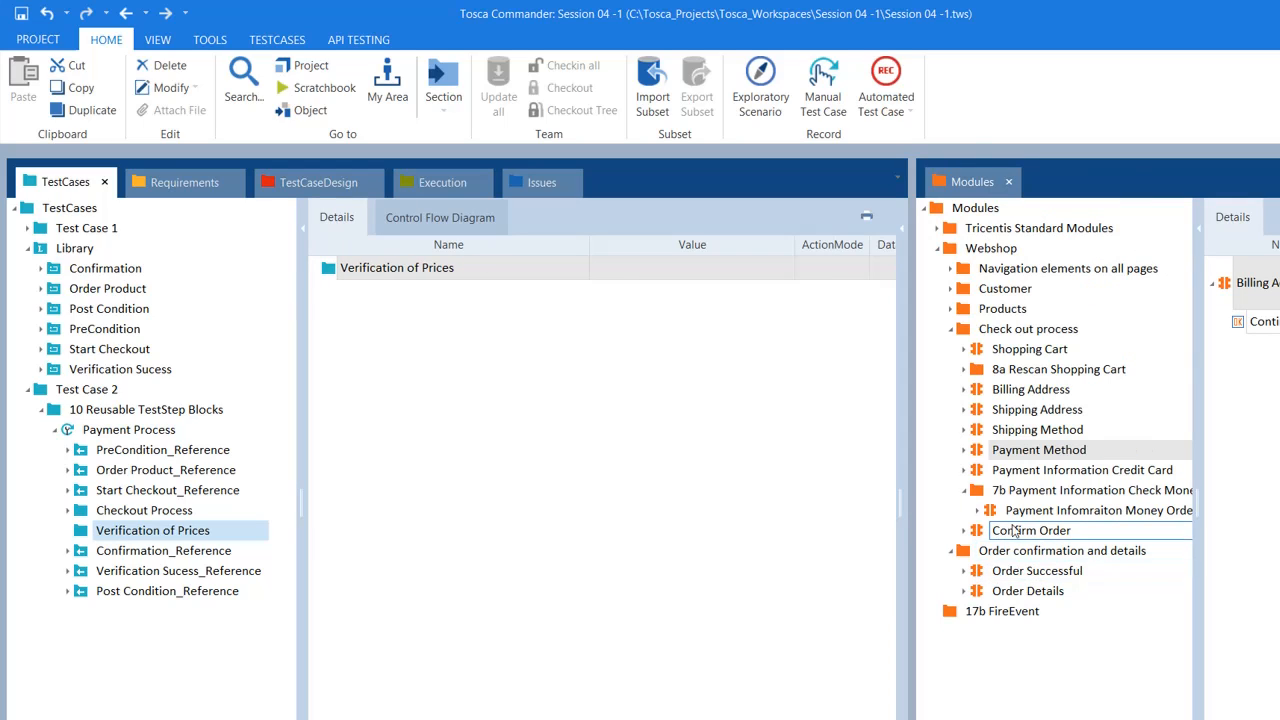
pyautogui.click(968, 476)
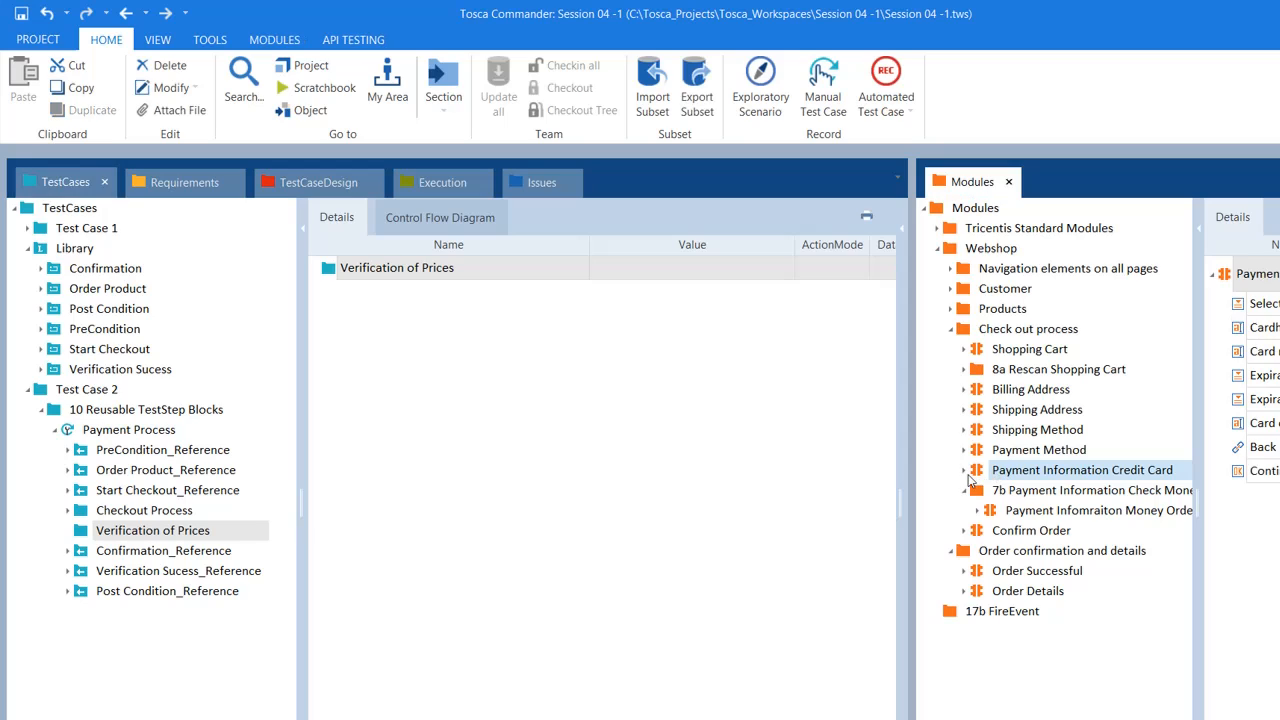
pyautogui.click(964, 472)
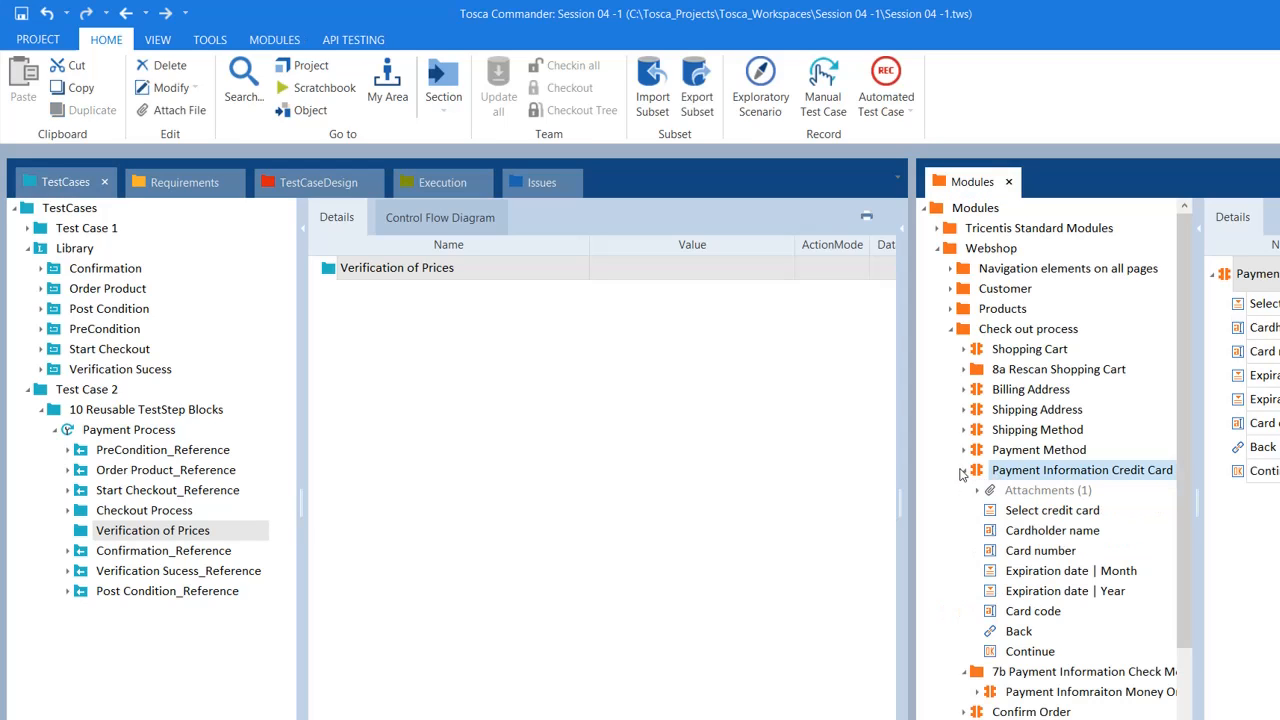
pyautogui.click(962, 474)
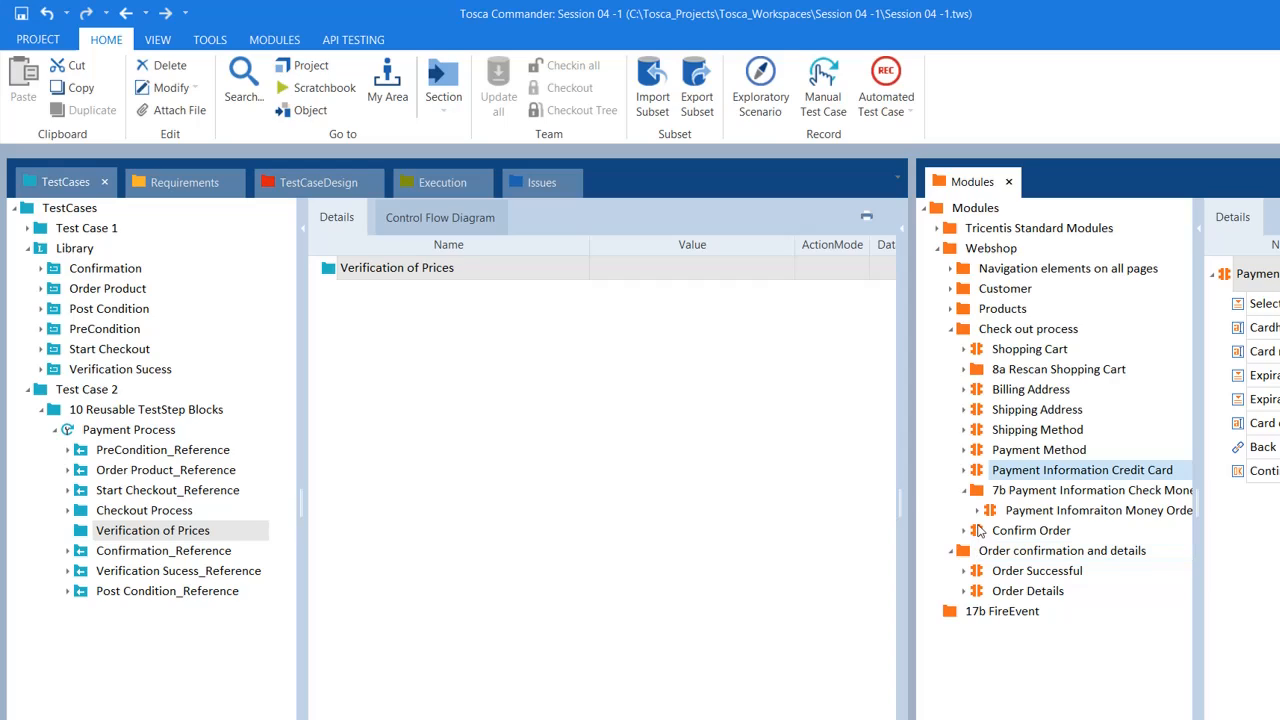
pyautogui.click(966, 531)
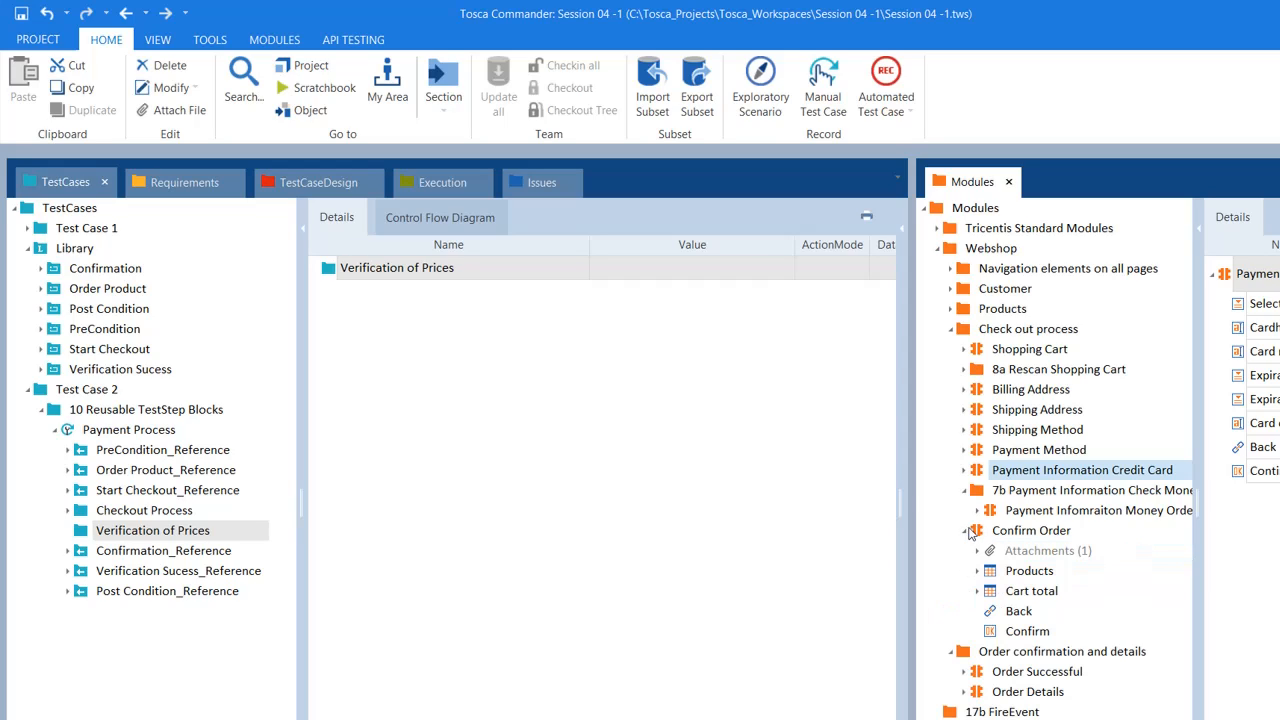
pyautogui.click(1012, 531)
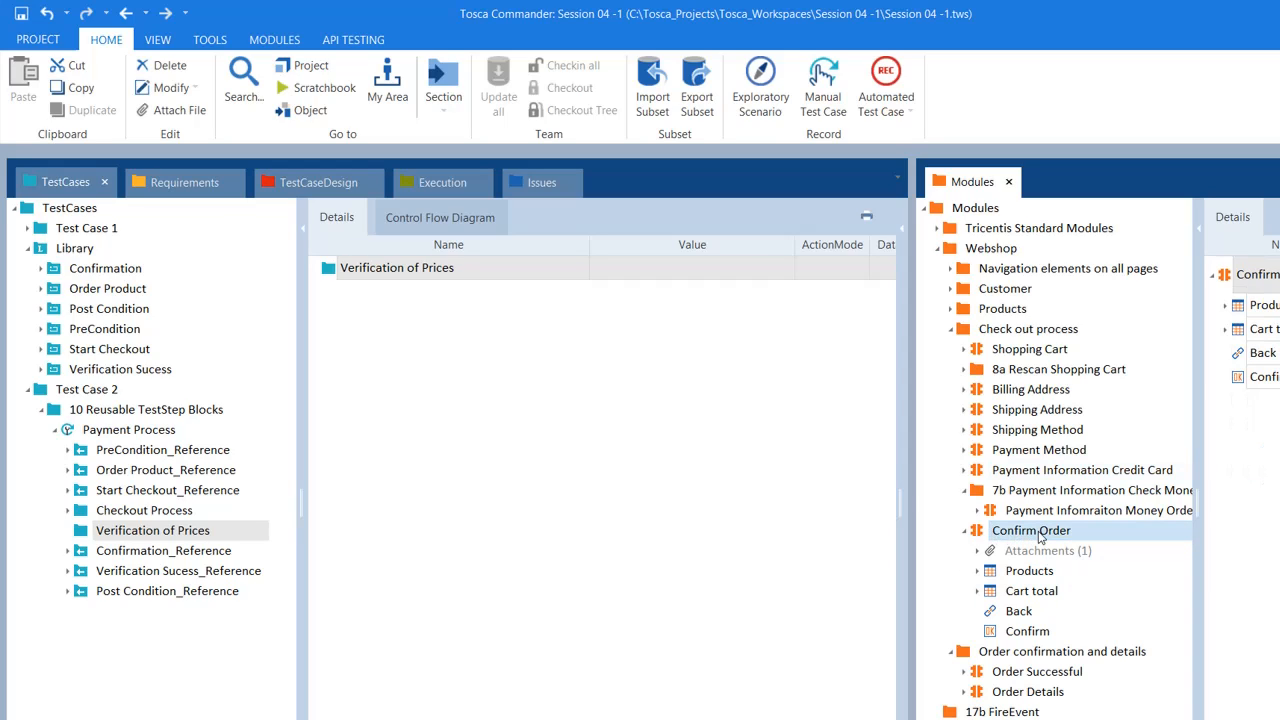
pyautogui.click(979, 571)
pyautogui.click(979, 571)
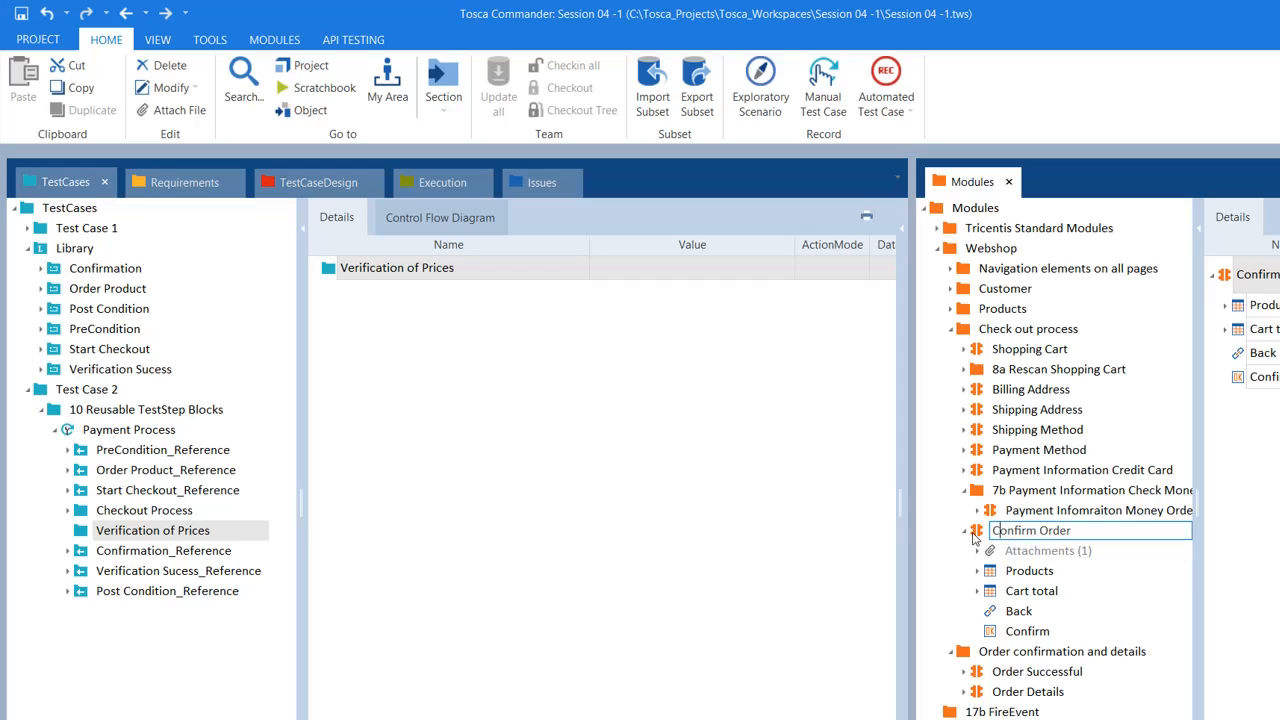
pyautogui.moveTo(978, 535); pyautogui.dragTo(431, 277)
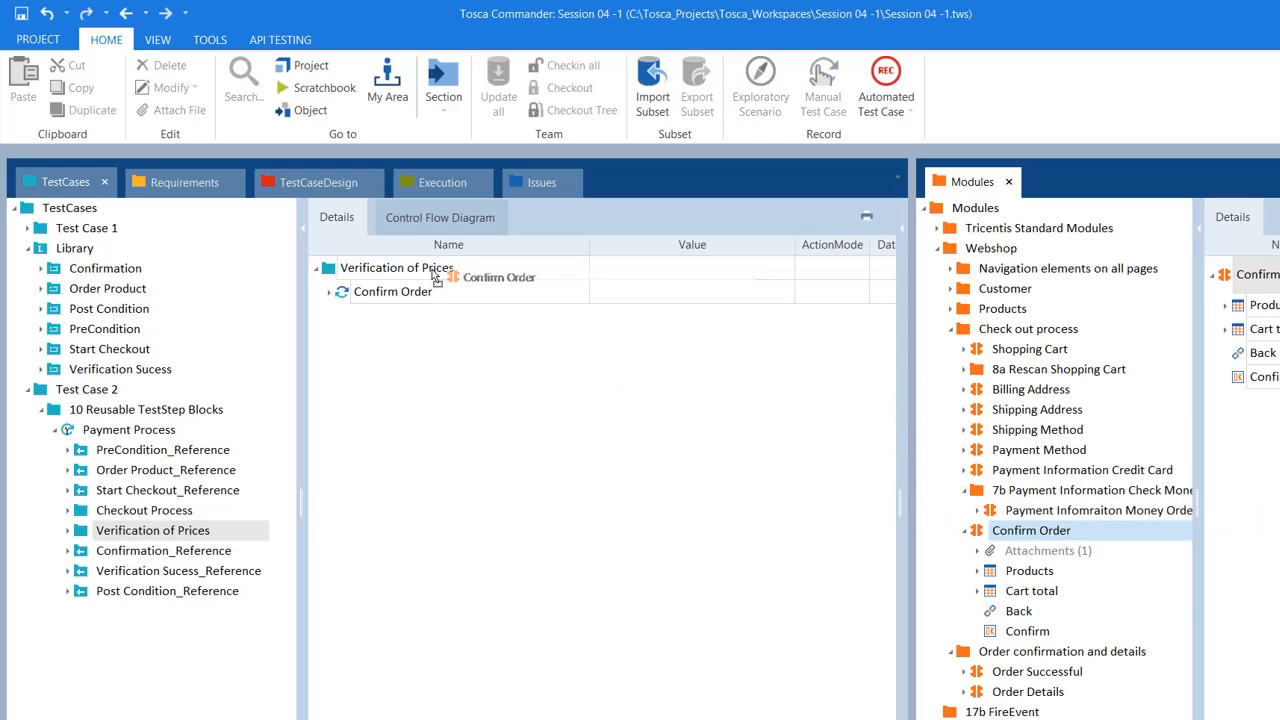
# Step: Expand Confirm Order's Cart total down to its column cell, and continue the Demo Web Shop checkout in the browser to examine the order totals
pyautogui.click(331, 294)
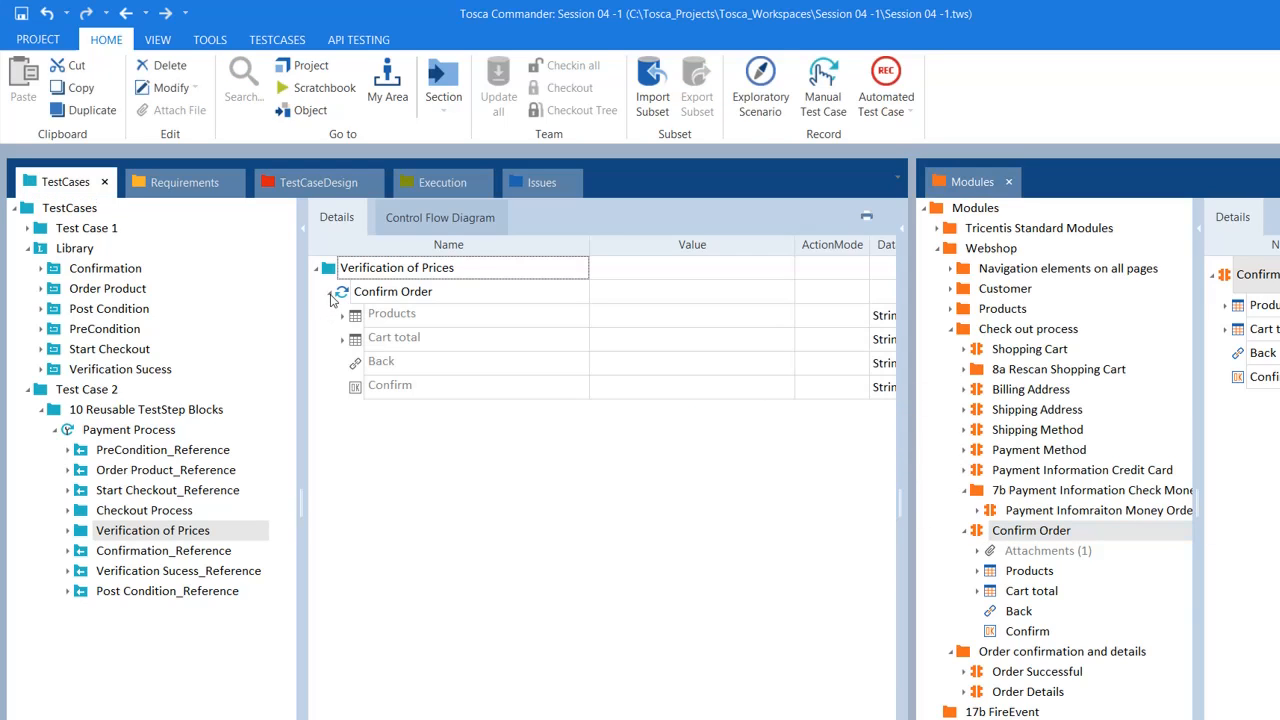
pyautogui.click(343, 340)
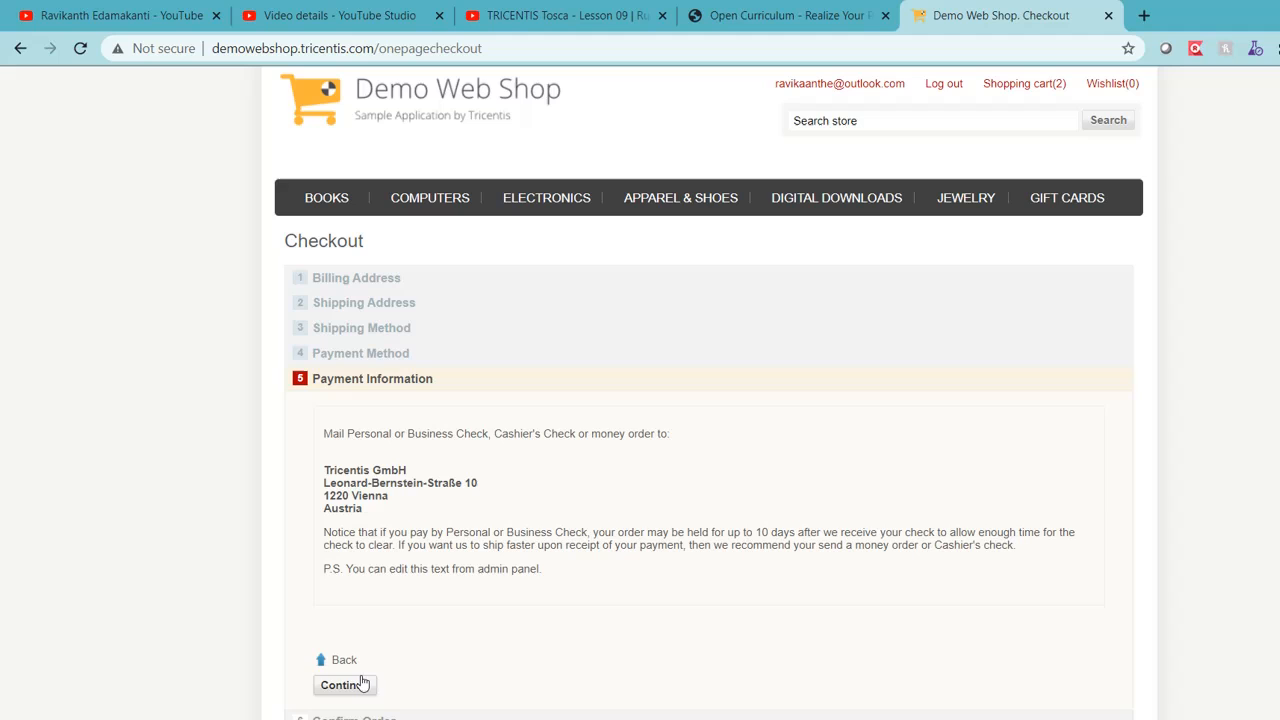
pyautogui.click(361, 684)
pyautogui.scroll(-3, 709, 400)
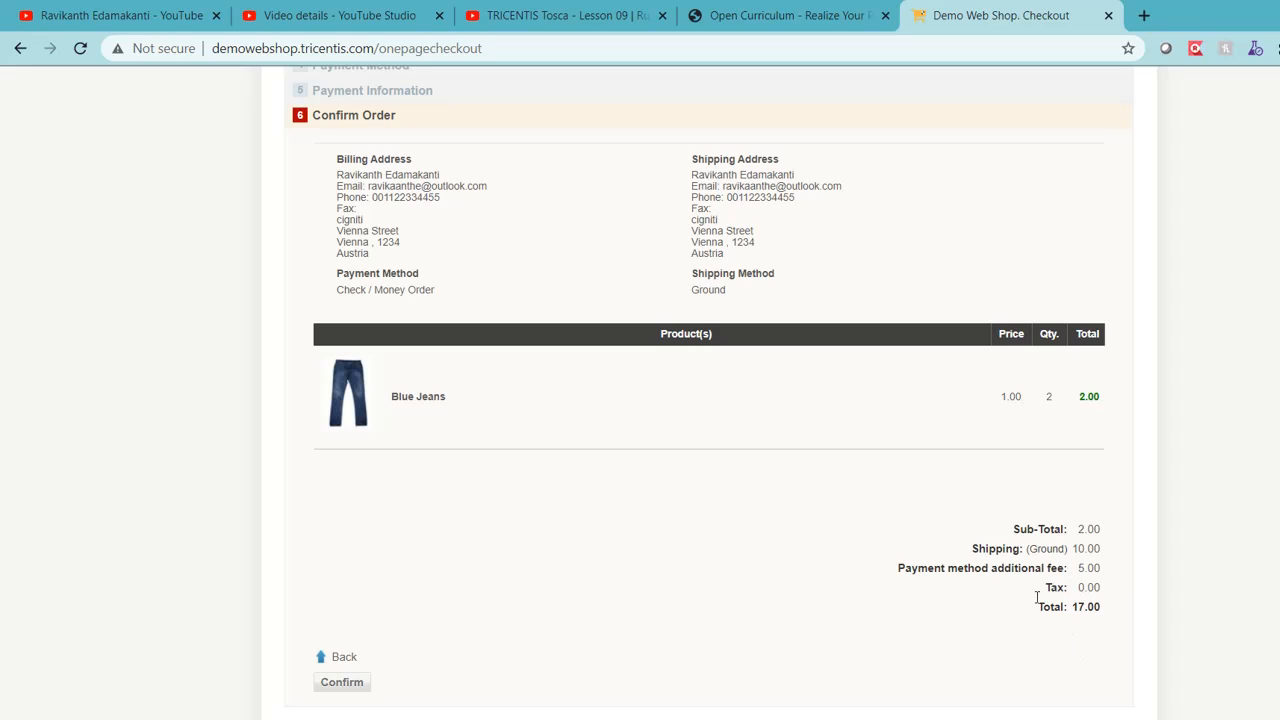
pyautogui.hotkey('alt', 'Tab')
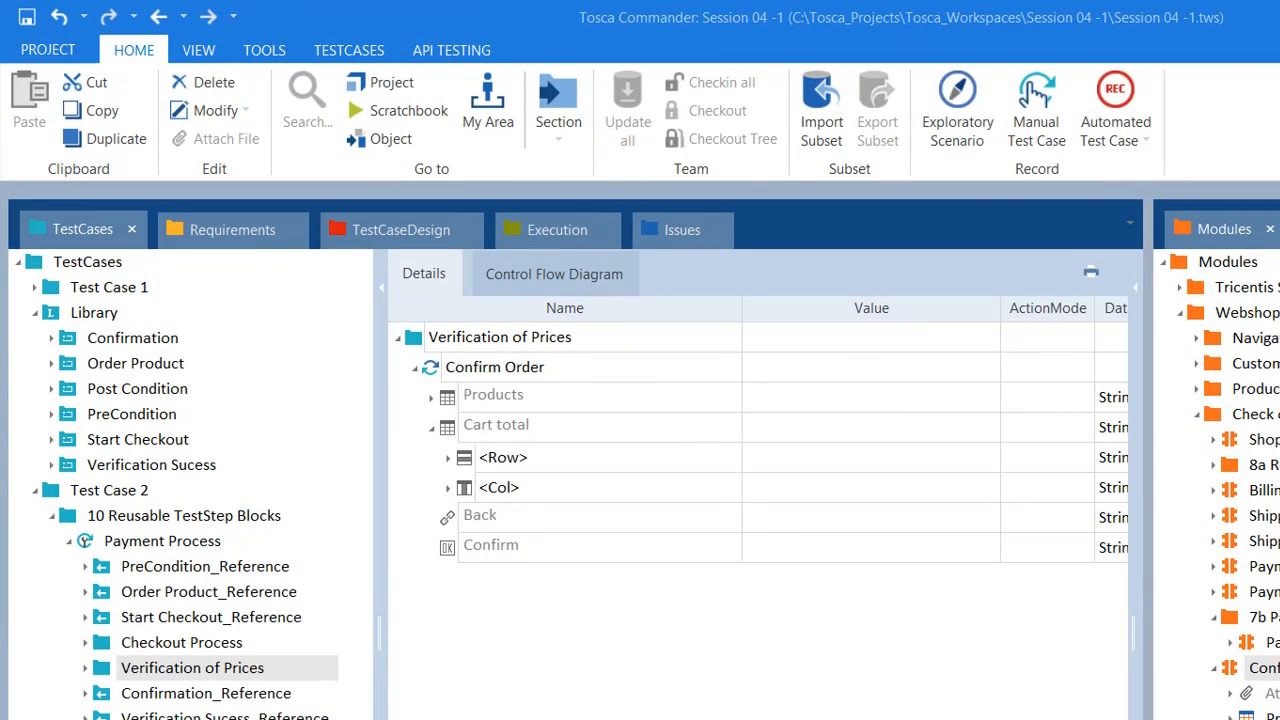
pyautogui.click(448, 487)
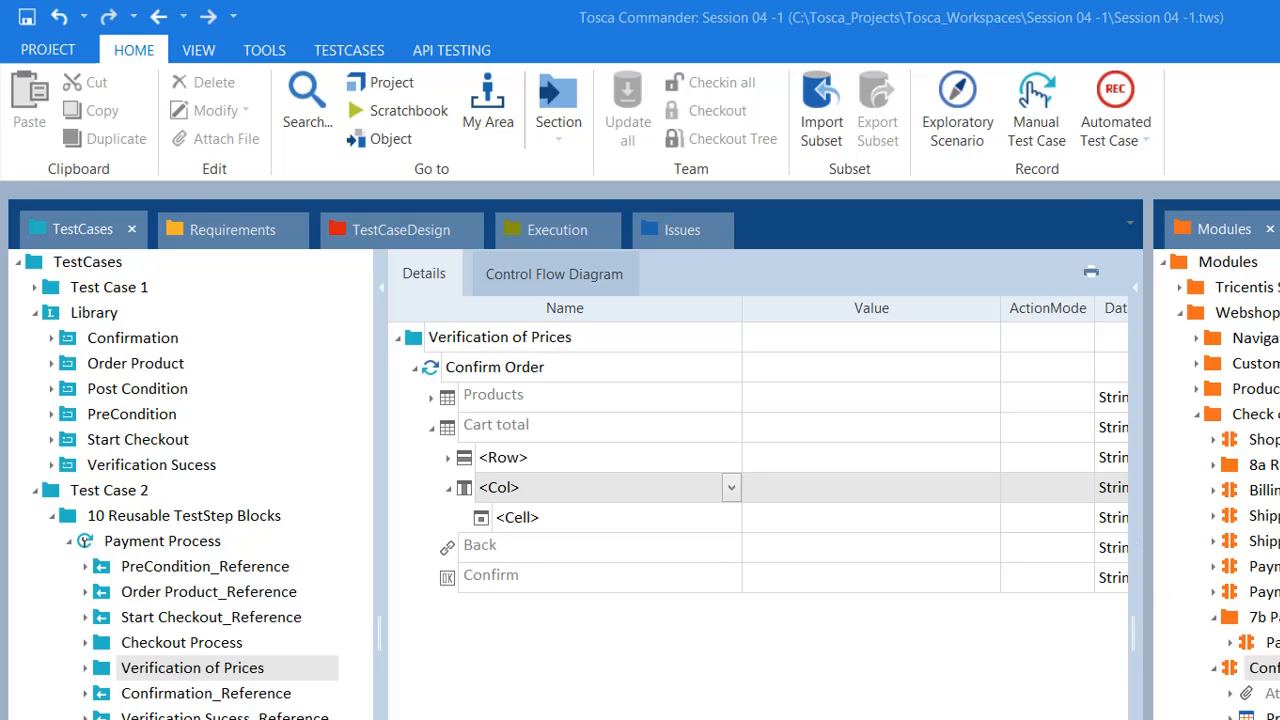
# Step: Rename the Confirm Order test step as Verification of Prices
pyautogui.click(617, 366)
pyautogui.click(570, 370)
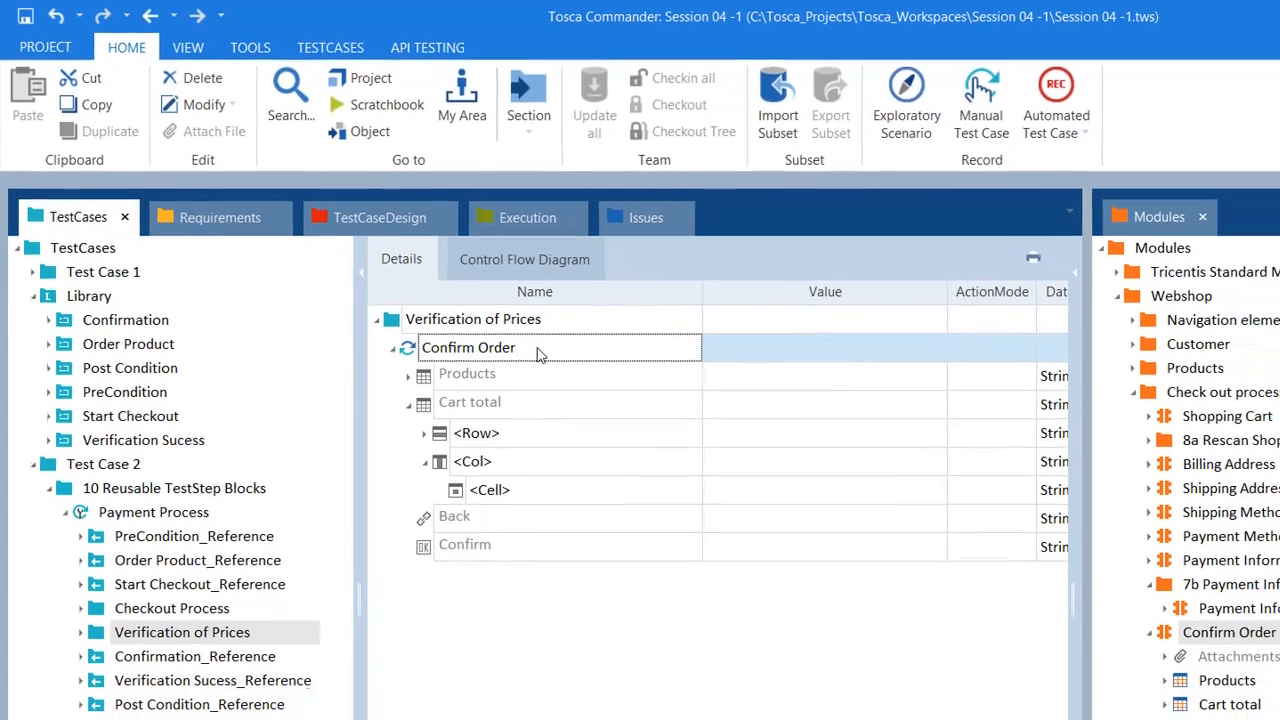
pyautogui.write('Verif')
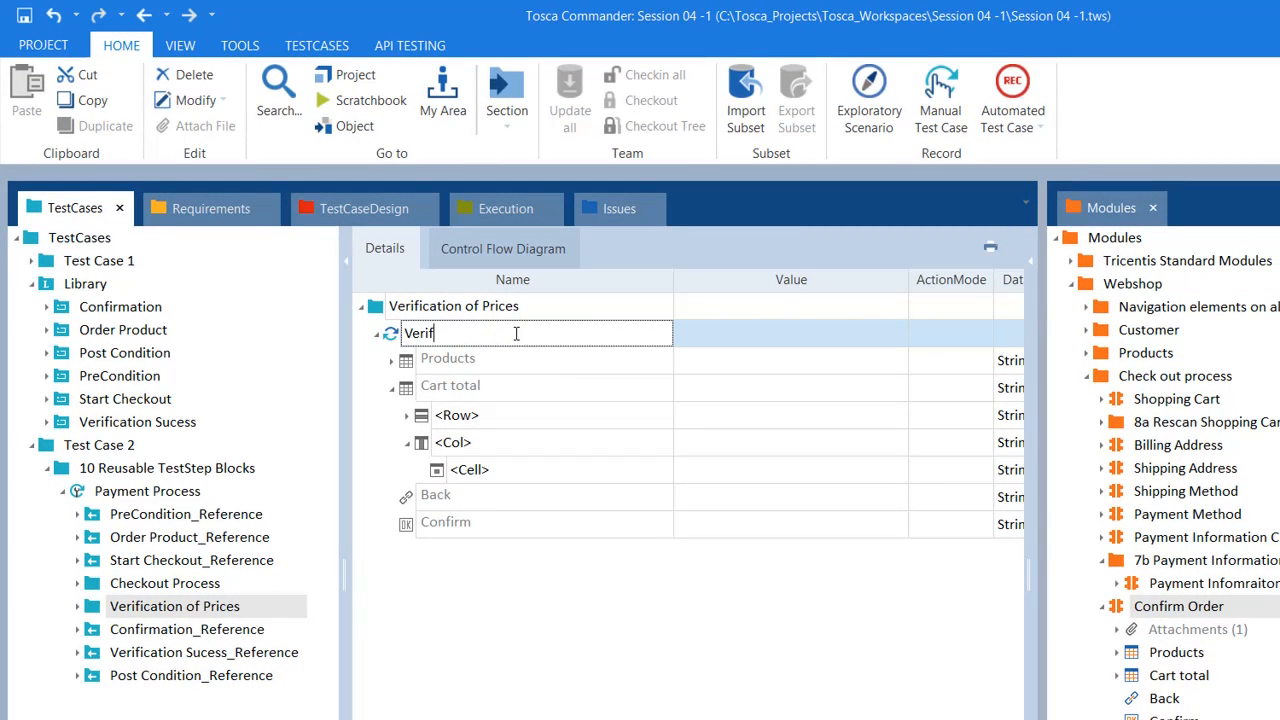
pyautogui.write('ication of Prices')
pyautogui.press('Return')
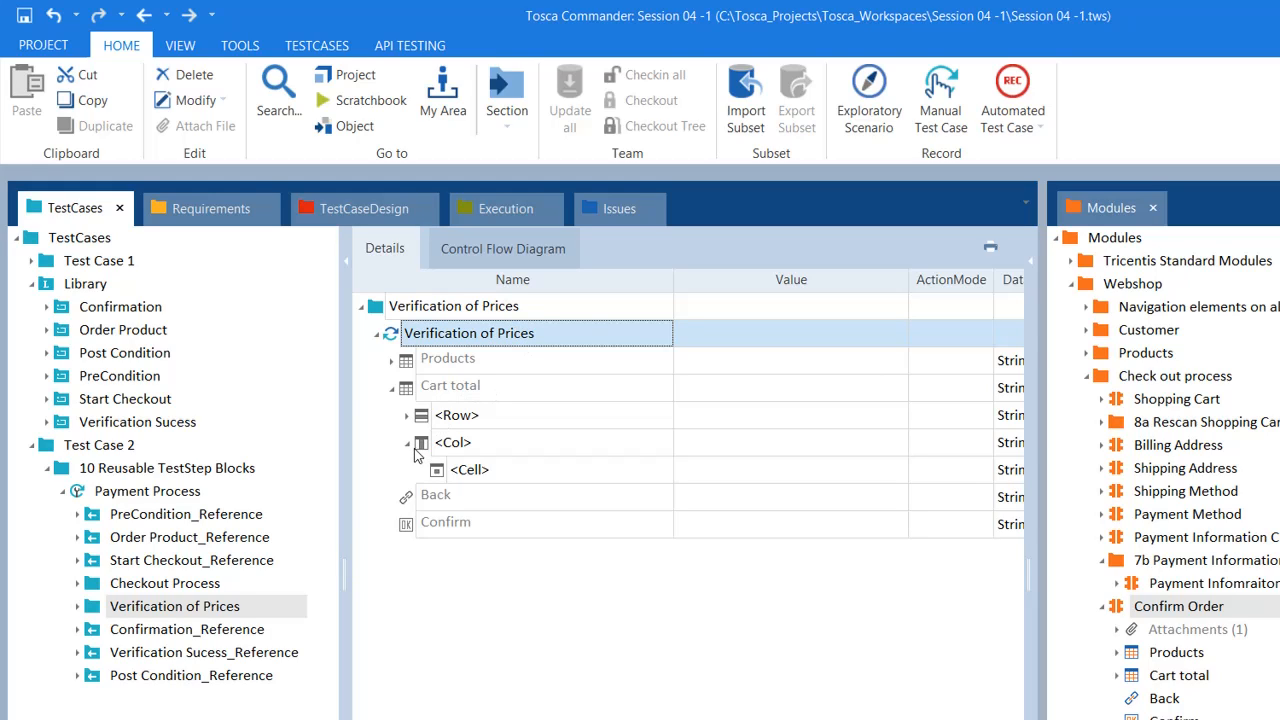
# Step: Under Cart total, set the column to #2 and choose Sub-Total: as its cell
pyautogui.click(1172, 718)
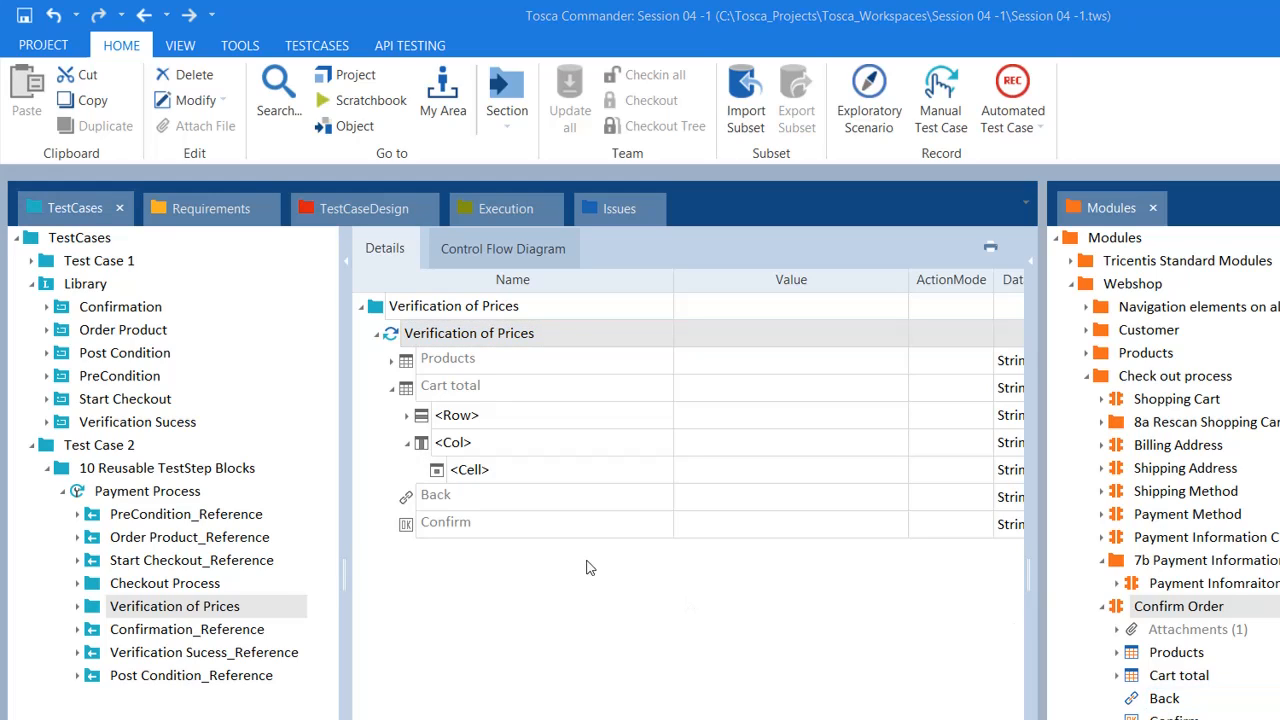
pyautogui.click(482, 448)
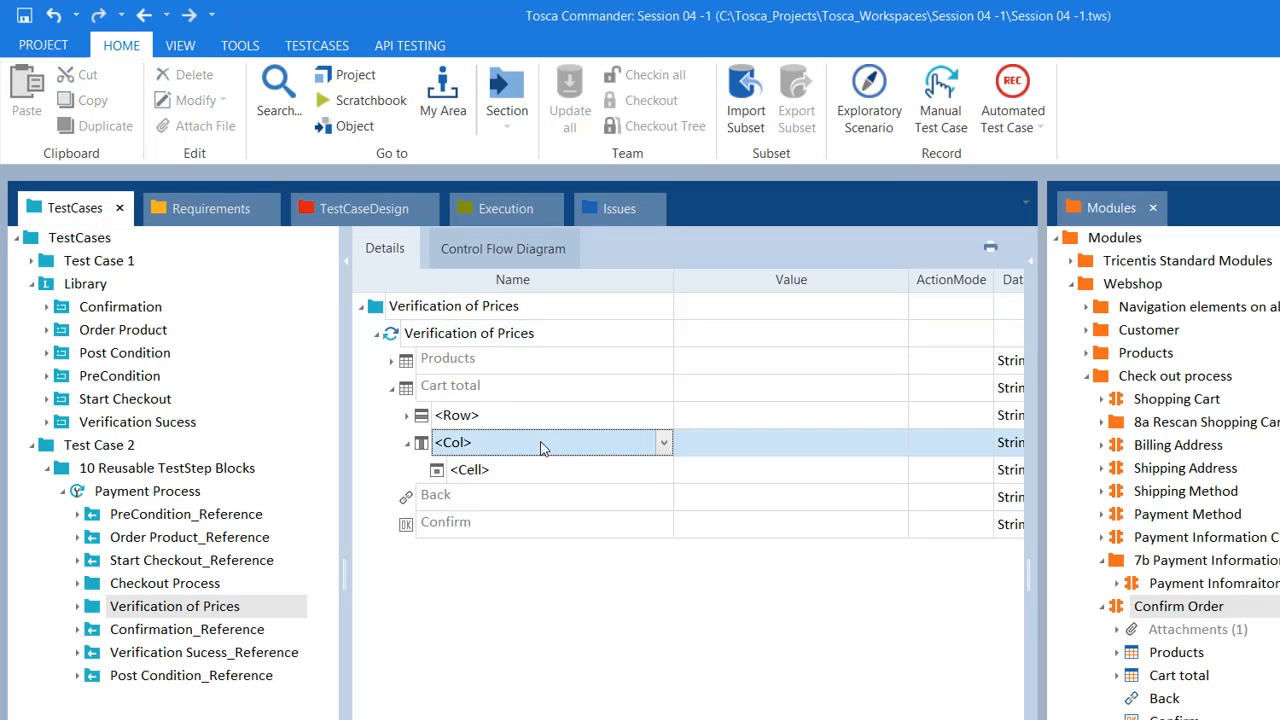
pyautogui.click(664, 447)
pyautogui.click(494, 465)
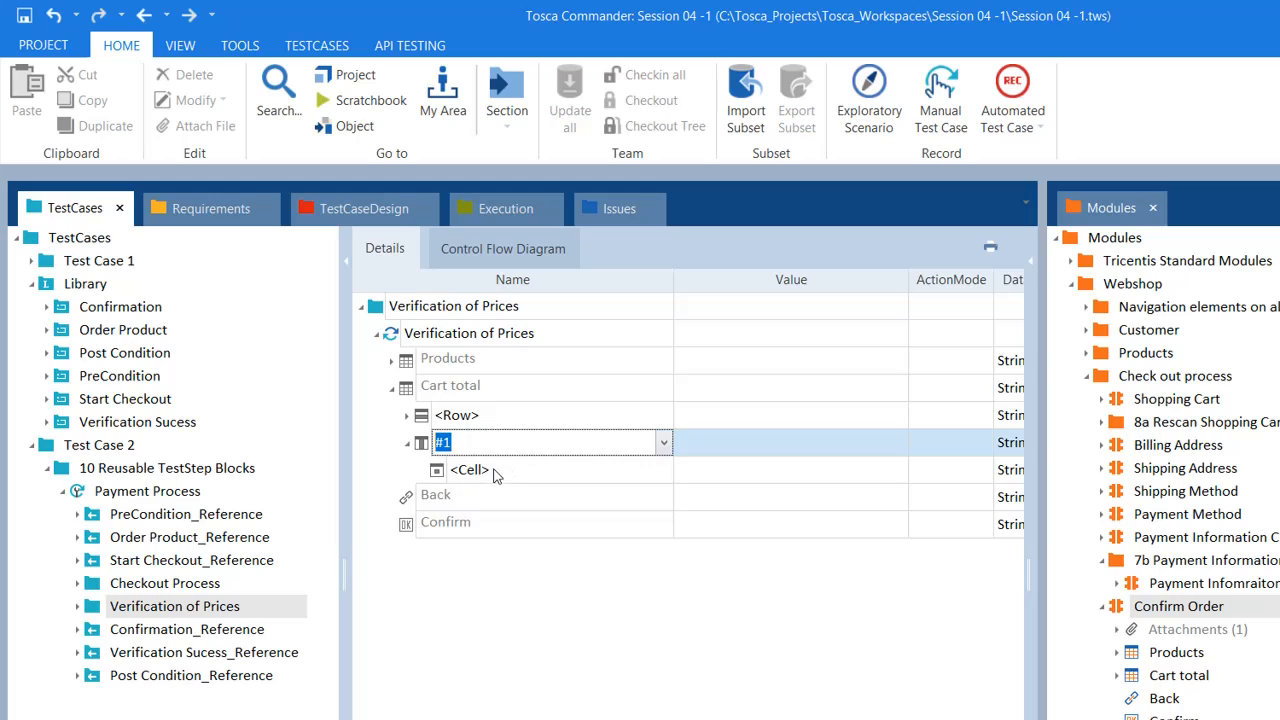
pyautogui.click(475, 440)
pyautogui.press('BackSpace')
pyautogui.write('2')
pyautogui.click(502, 472)
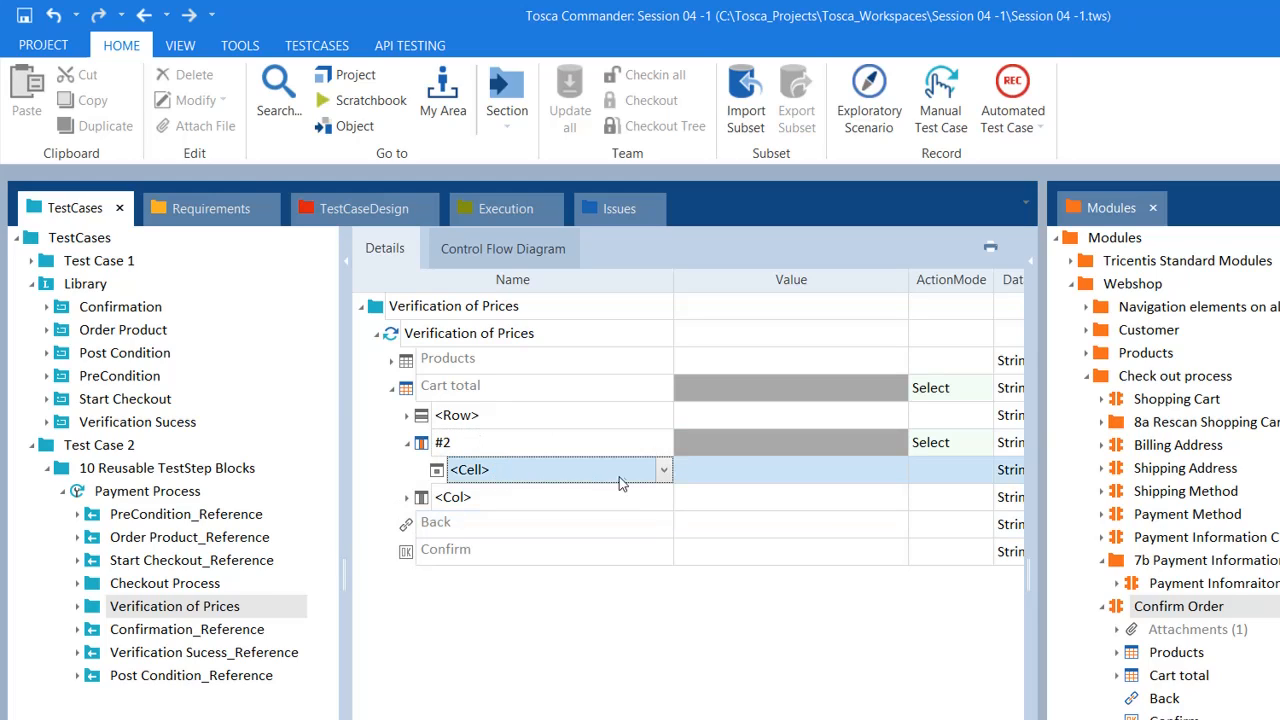
pyautogui.click(662, 470)
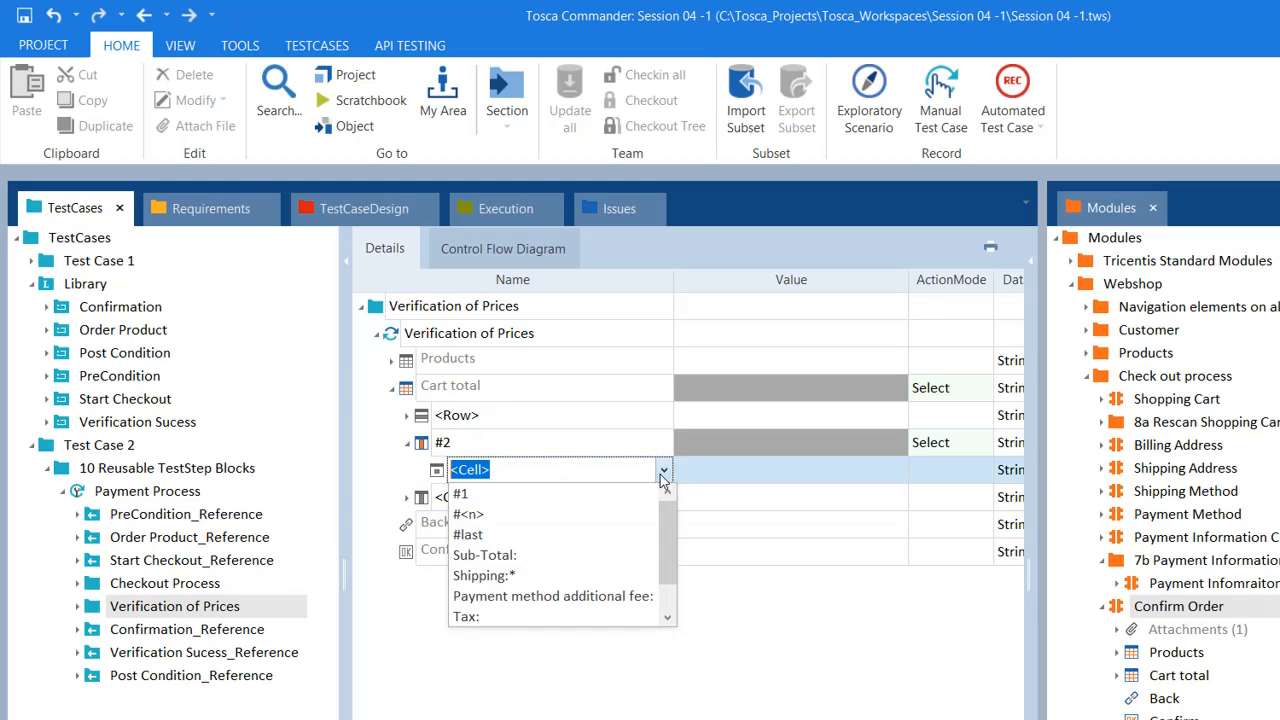
pyautogui.click(530, 556)
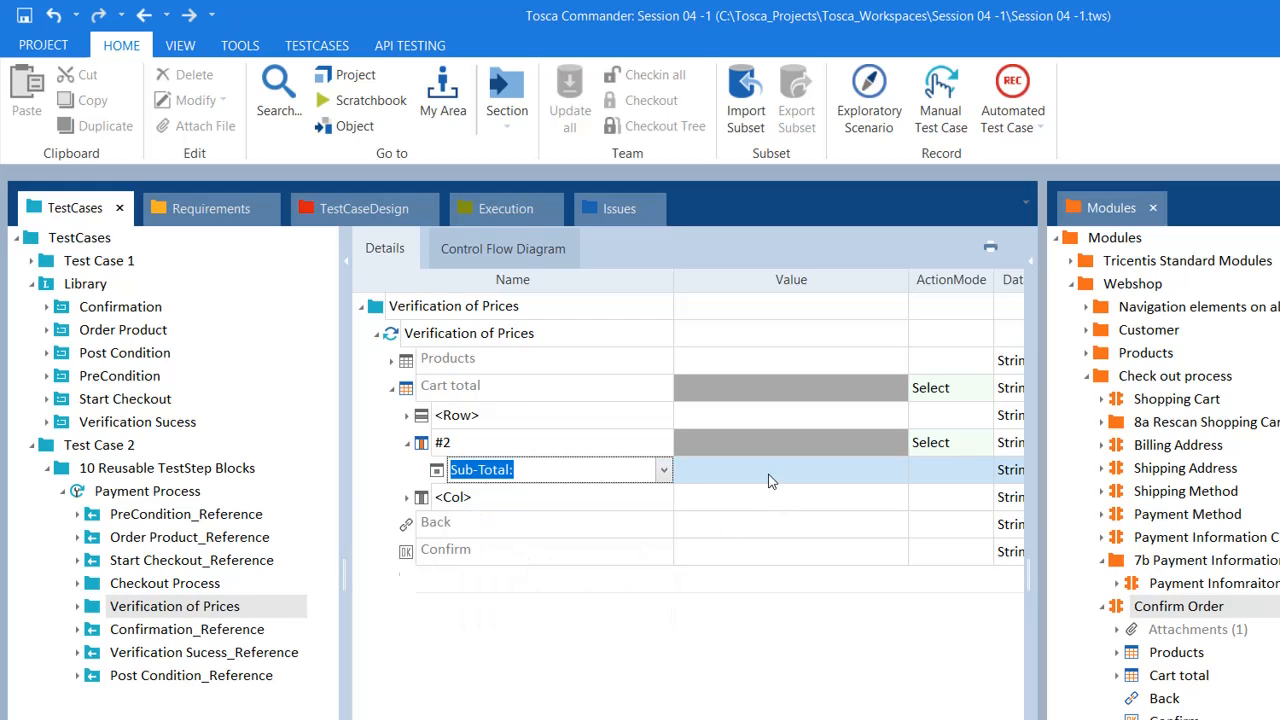
# Step: Copy the Sub Total expression from Notepad and set the Sub-Total: cell's value to {MATH[{B[PriceBlueJeans]}*25]}
pyautogui.click(770, 476)
pyautogui.hotkey('alt', 'Tab')
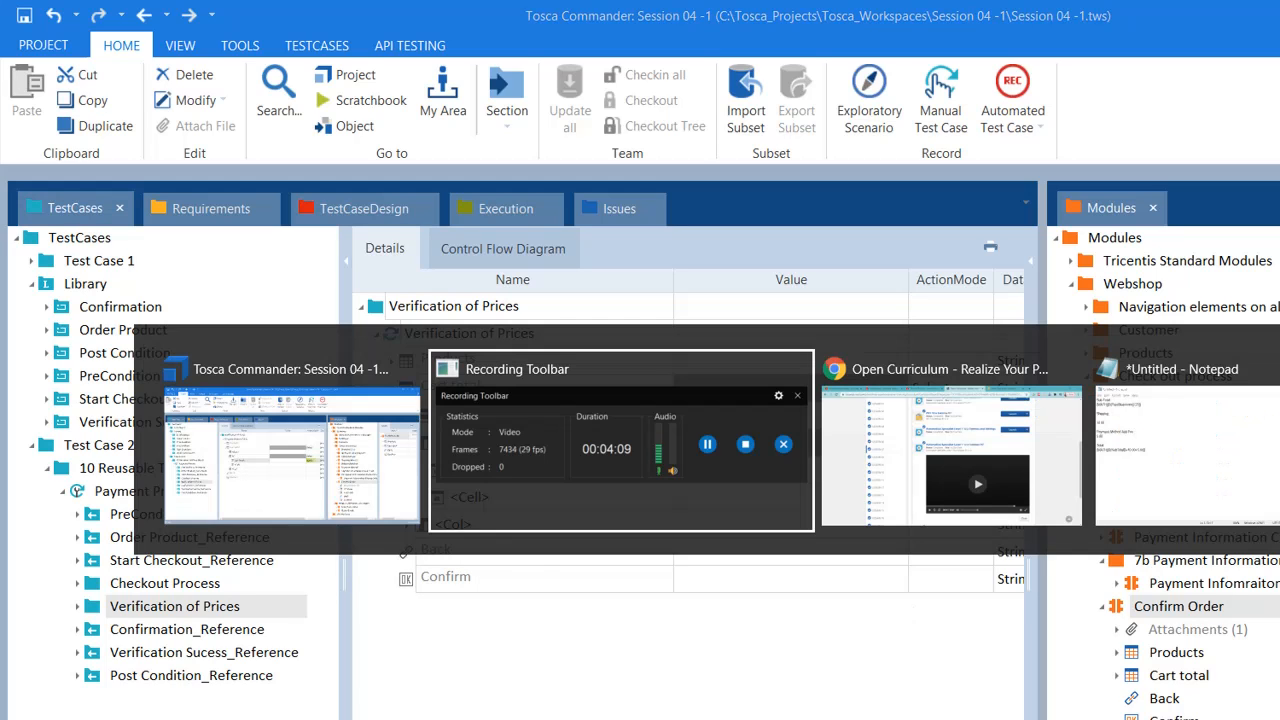
pyautogui.hotkey('alt', 'Tab')
pyautogui.hotkey('alt', 'Tab')
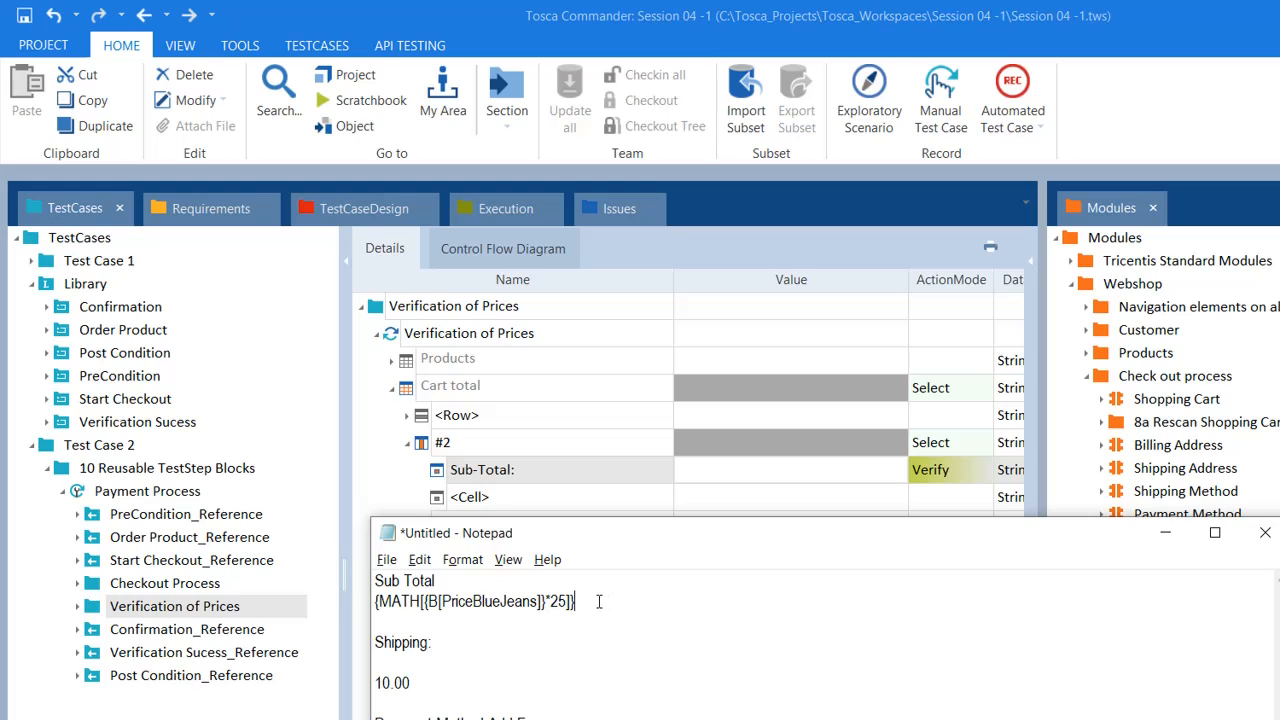
pyautogui.moveTo(598, 601); pyautogui.dragTo(374, 605)
pyautogui.hotkey('ctrl', 'c')
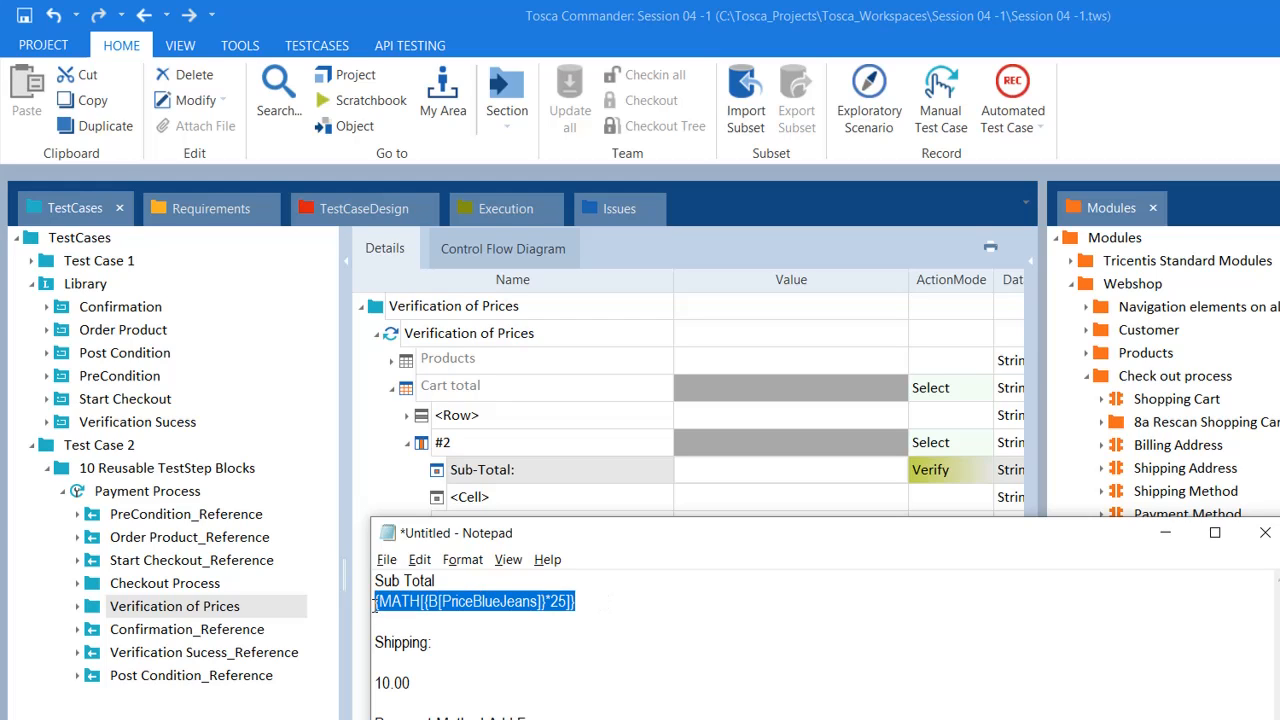
pyautogui.hotkey('alt', 'Tab')
pyautogui.click(708, 478)
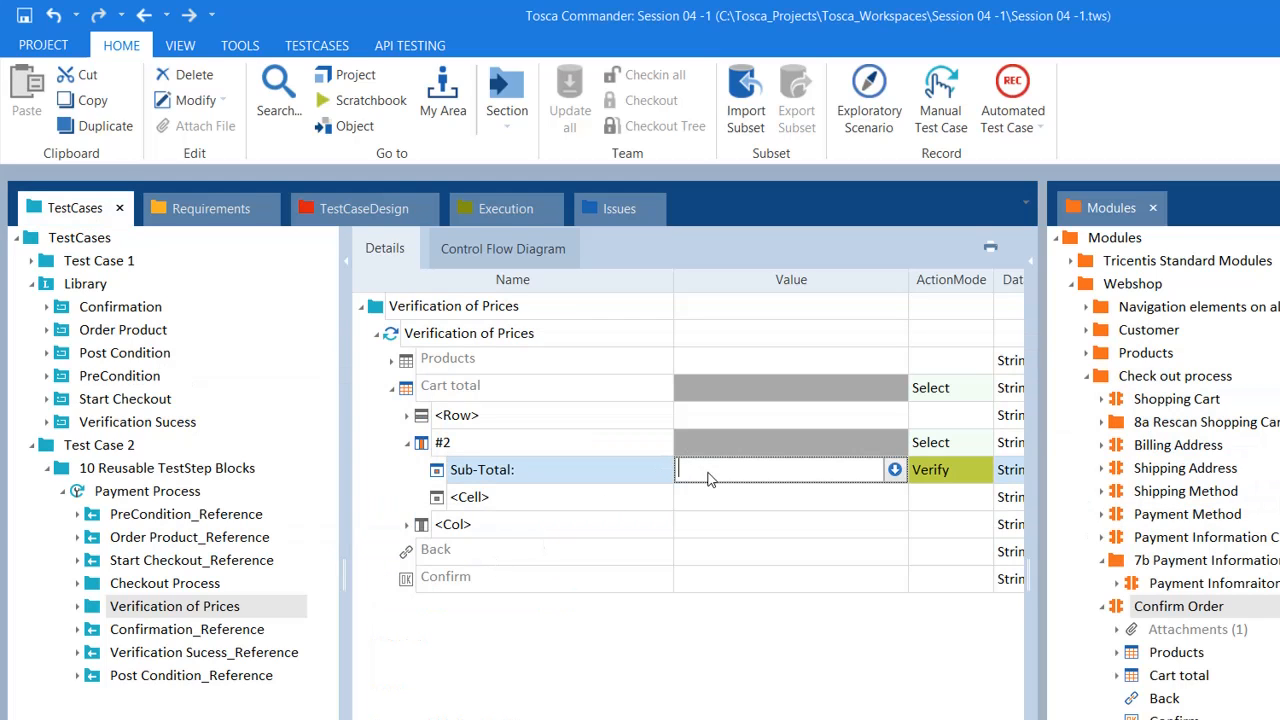
pyautogui.hotkey('ctrl', 'v')
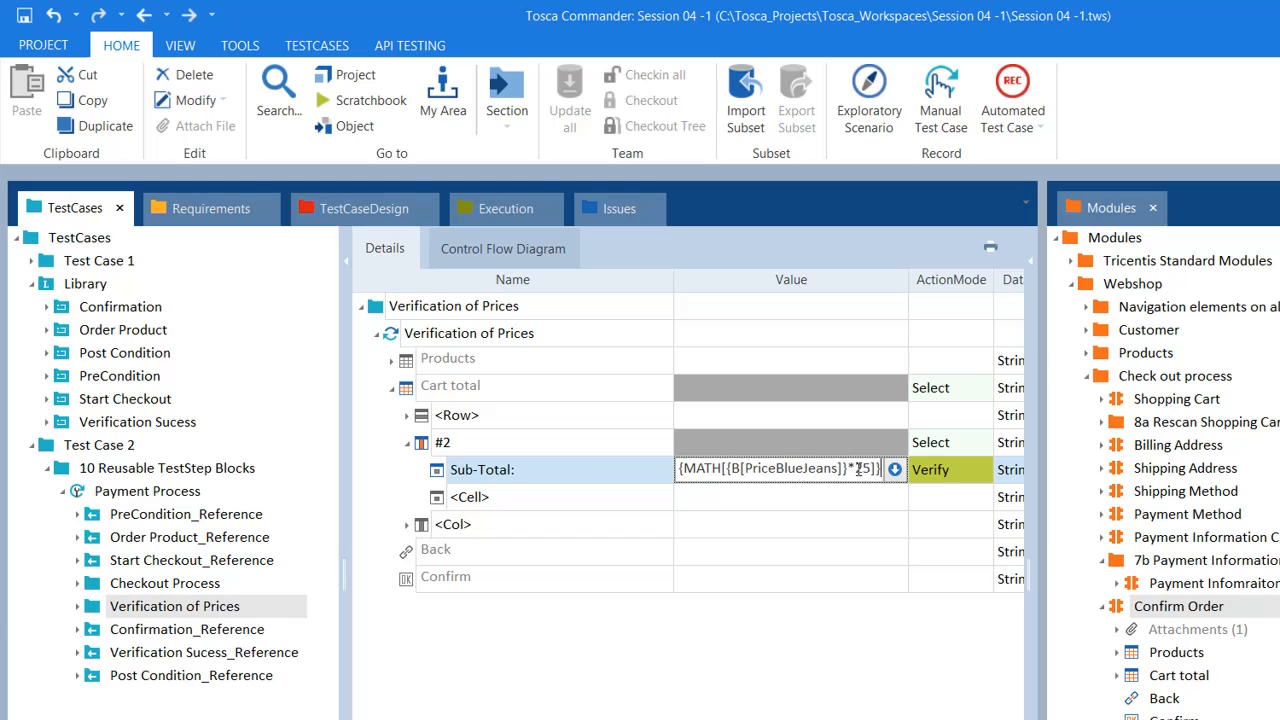
pyautogui.click(832, 508)
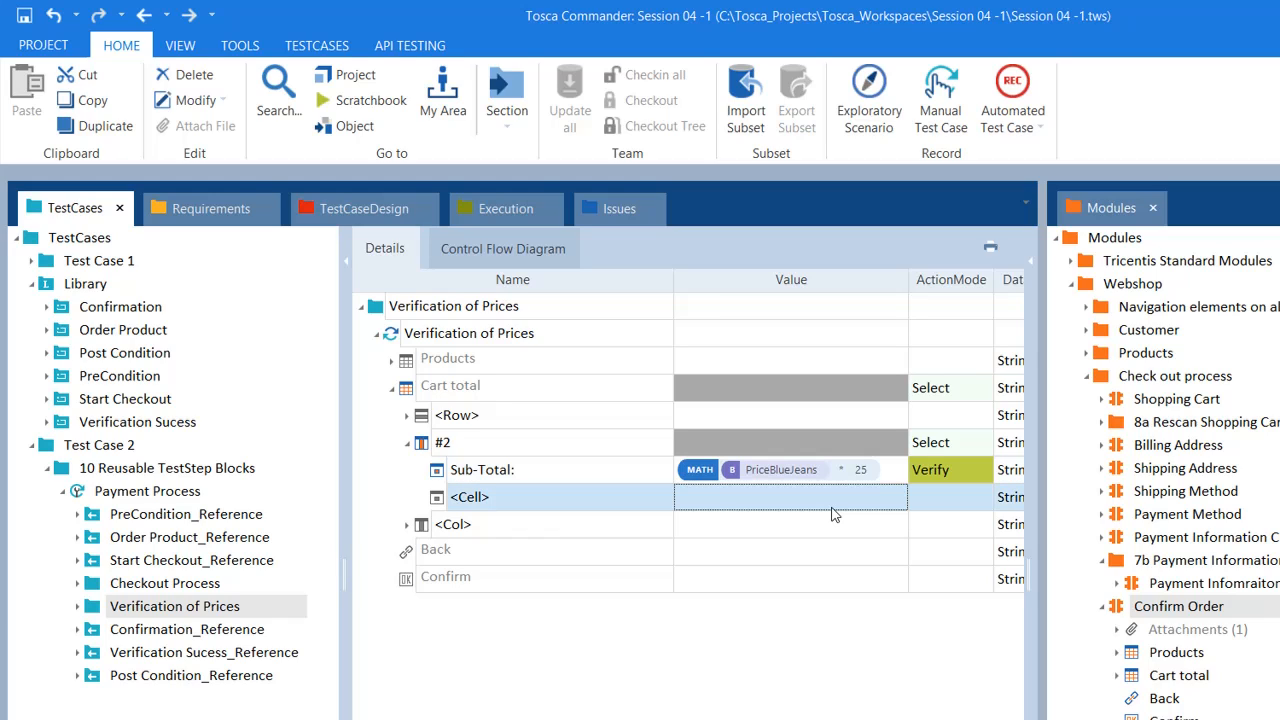
# Step: Add a second Sub-Total: cell under column #2 with the value SubTotal and the action mode Buffer
pyautogui.click(565, 504)
pyautogui.click(665, 501)
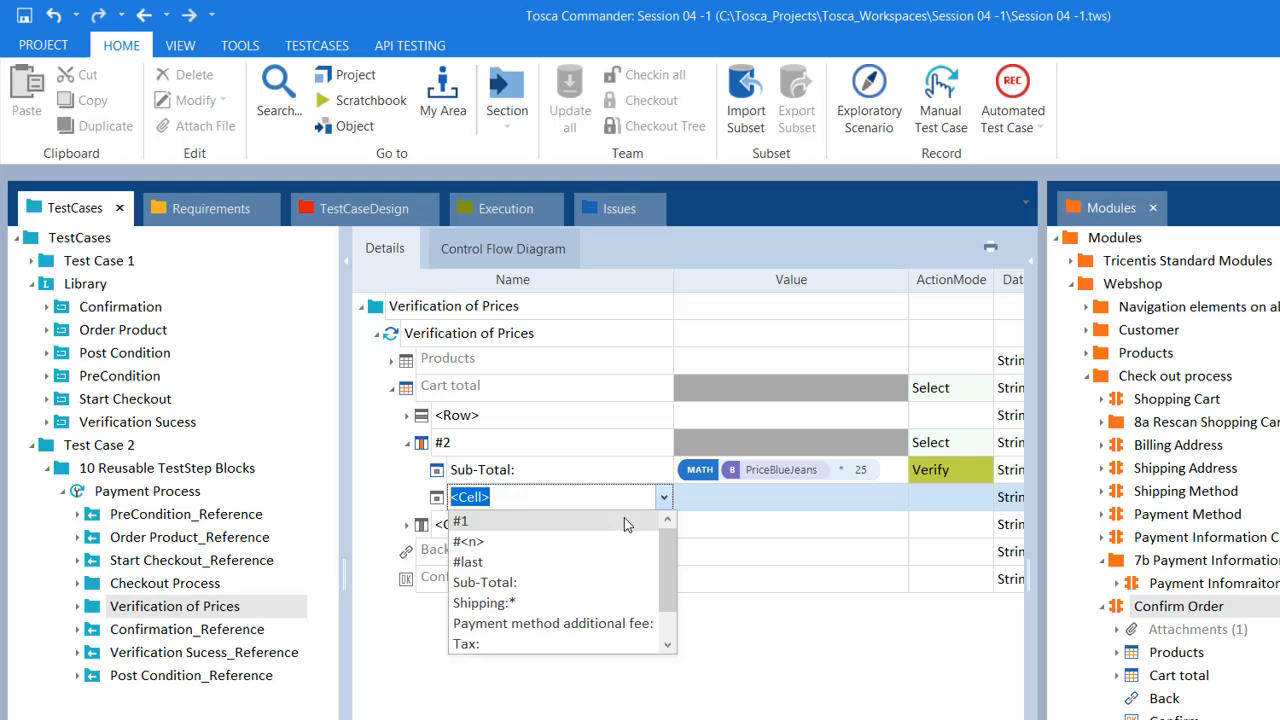
pyautogui.click(524, 583)
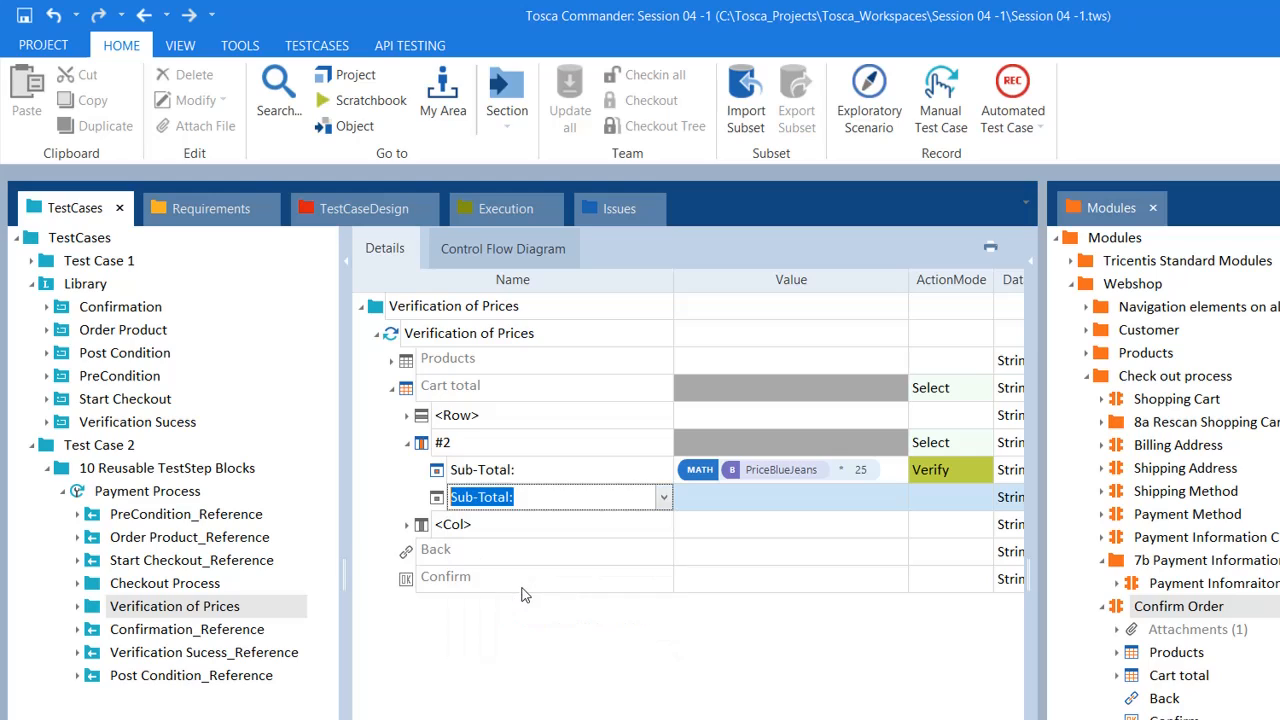
pyautogui.click(731, 503)
pyautogui.write('B')
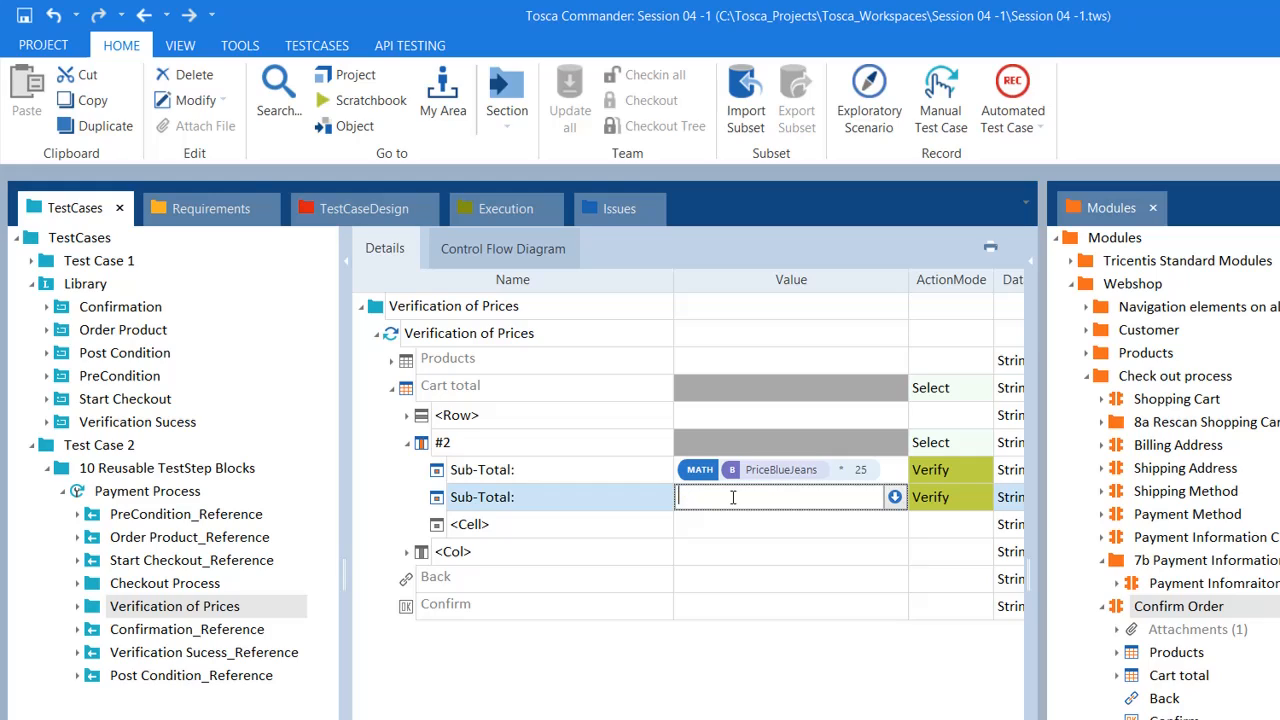
pyautogui.write('SubTotal')
pyautogui.click(972, 495)
pyautogui.click(982, 497)
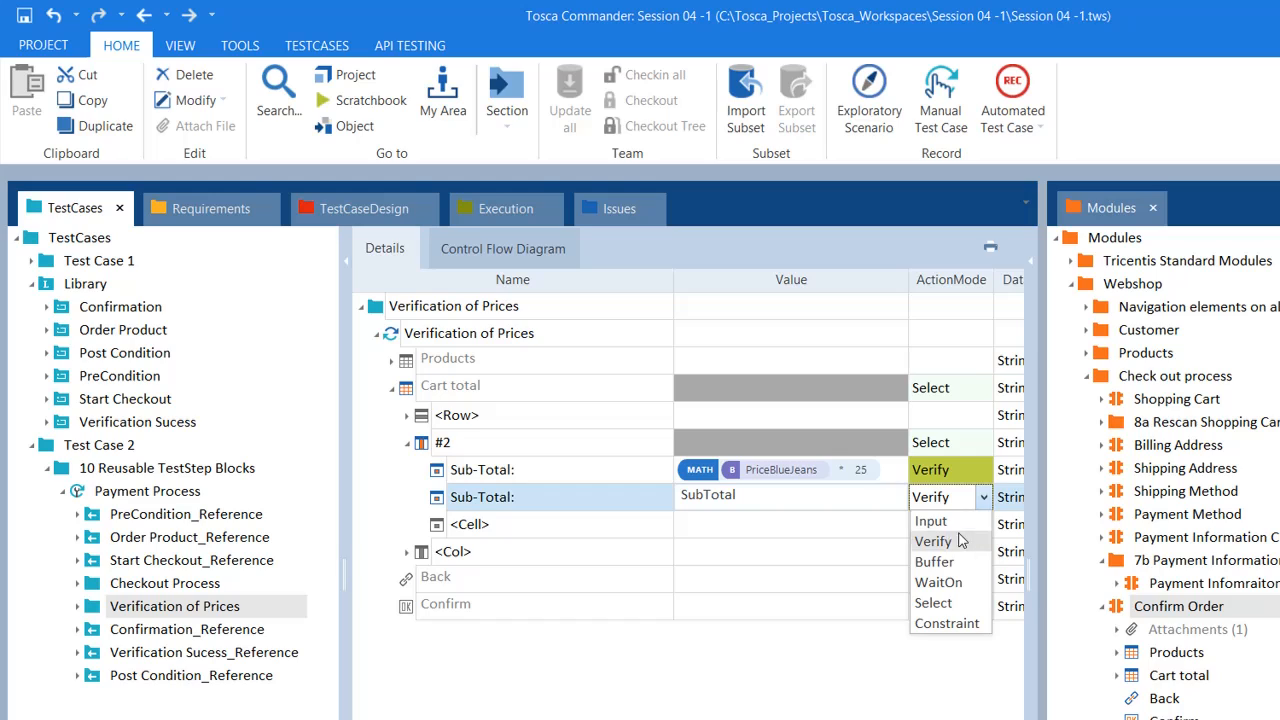
pyautogui.click(935, 562)
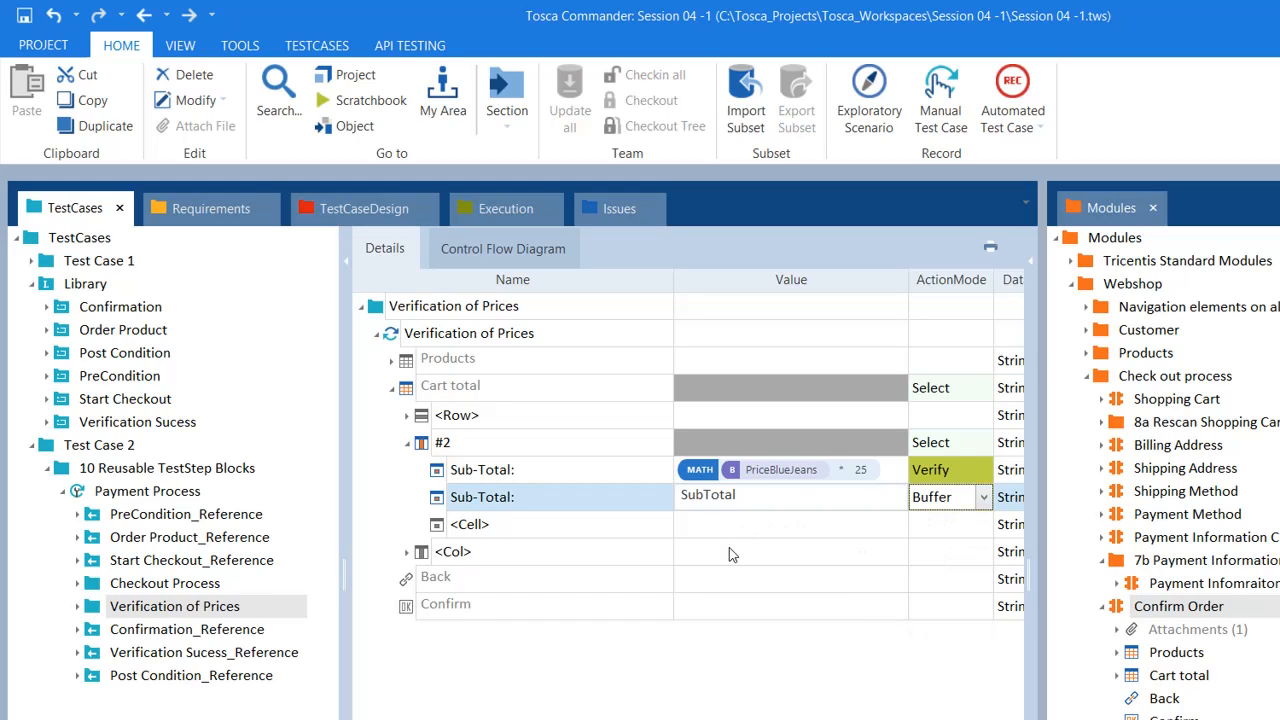
# Step: Add a Payment method additional fee: cell under column #2 of Cart total
pyautogui.click(710, 528)
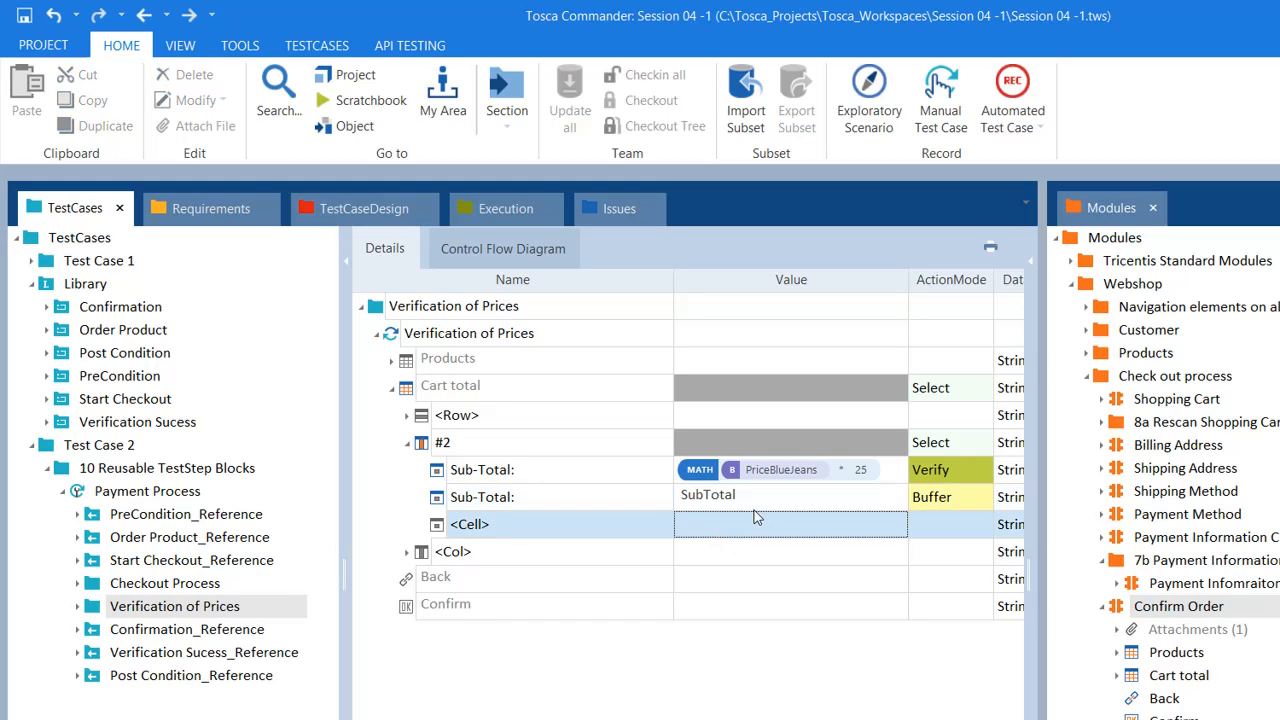
pyautogui.click(758, 500)
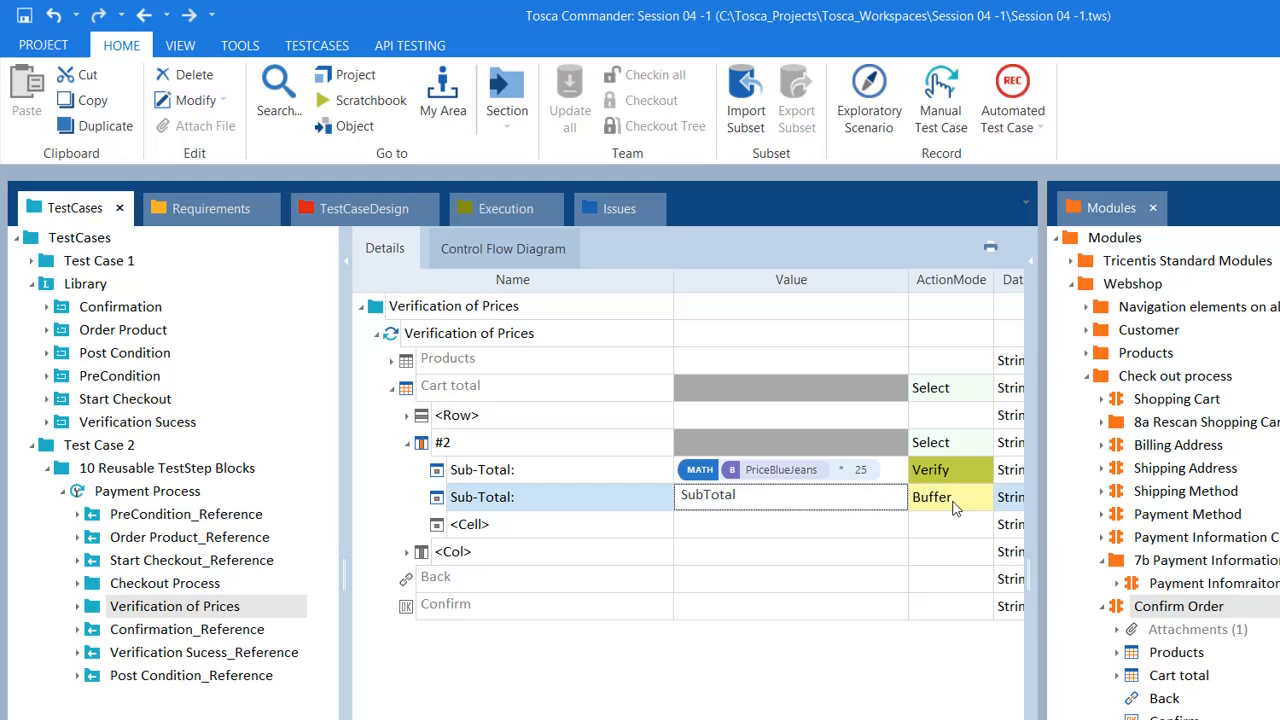
pyautogui.click(629, 530)
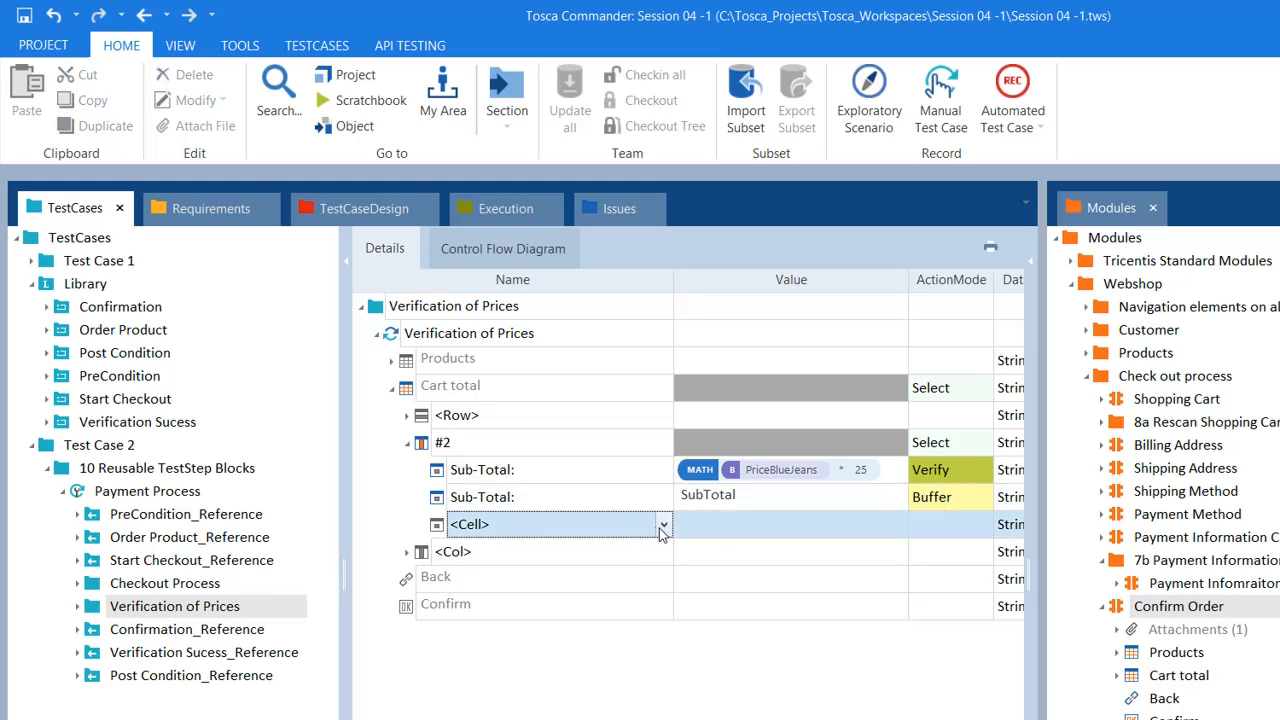
pyautogui.click(663, 526)
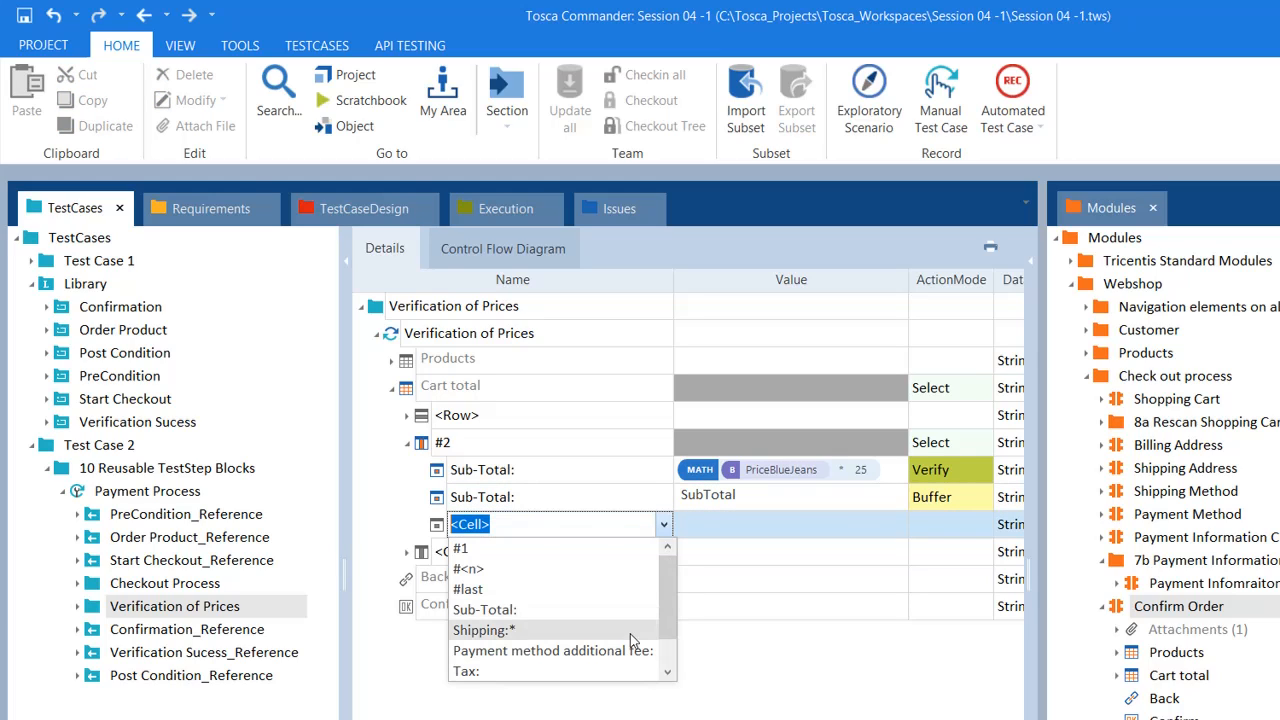
pyautogui.click(563, 651)
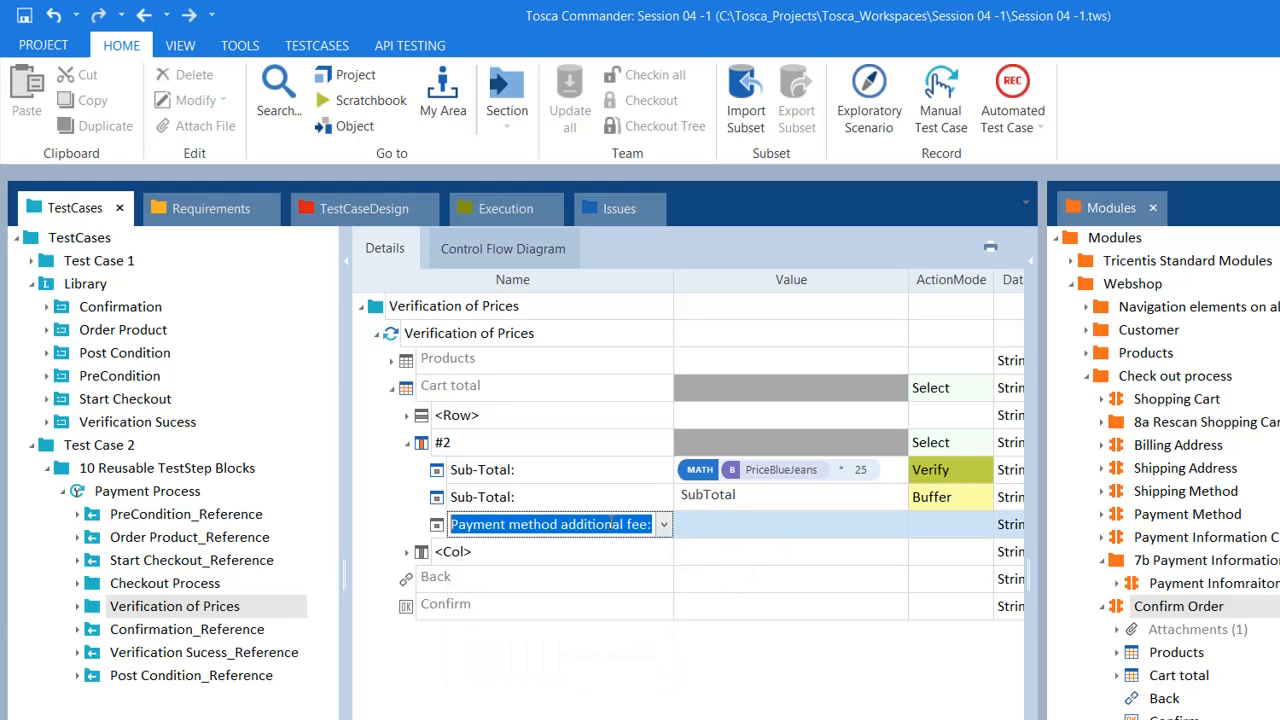
# Step: Set the Payment method additional fee: cell's value to 5.00, keeping the action mode Verify
pyautogui.click(774, 522)
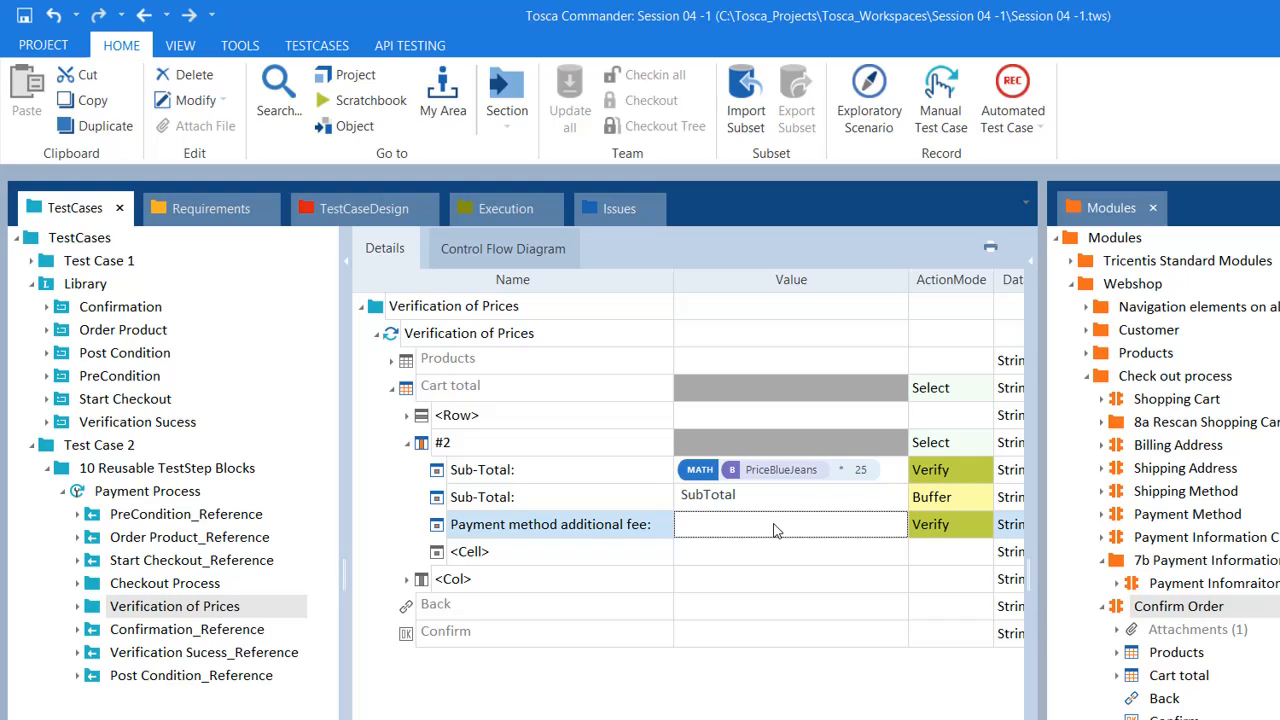
pyautogui.click(867, 527)
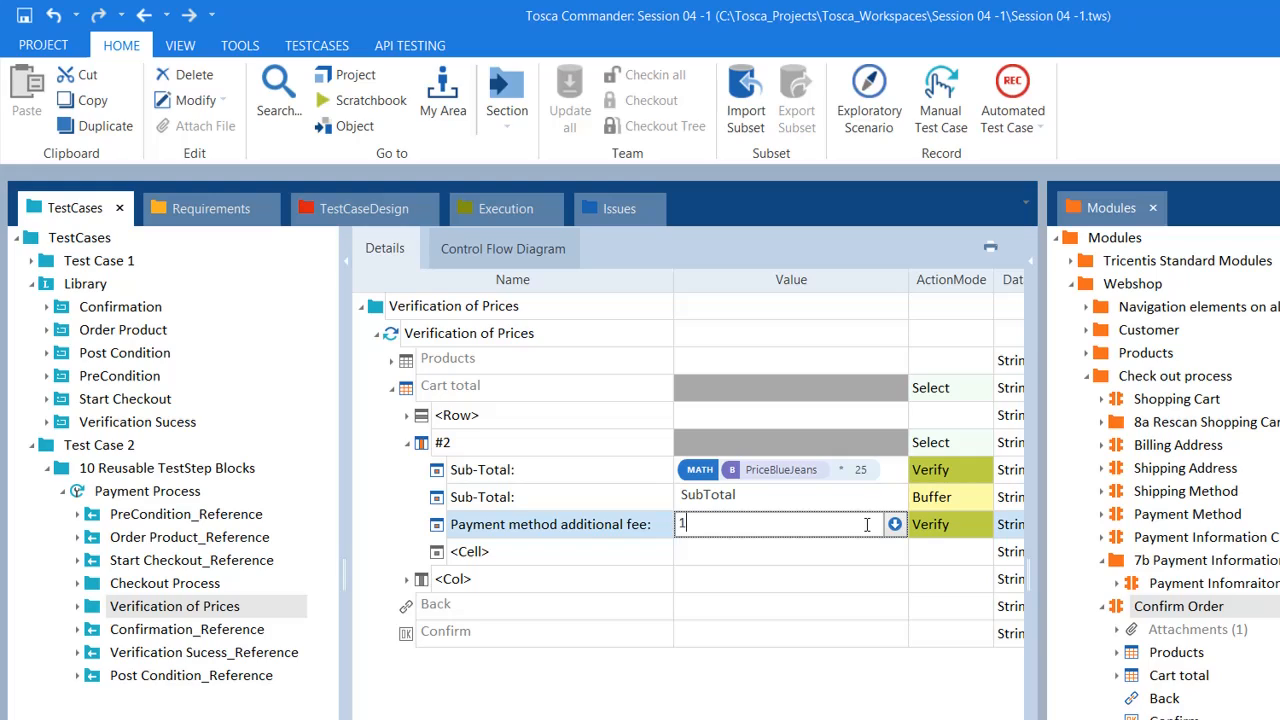
pyautogui.write('10.00')
pyautogui.press('BackSpace')
pyautogui.press('BackSpace')
pyautogui.press('BackSpace')
pyautogui.press('BackSpace')
pyautogui.press('BackSpace')
pyautogui.write('5.000')
pyautogui.click(928, 530)
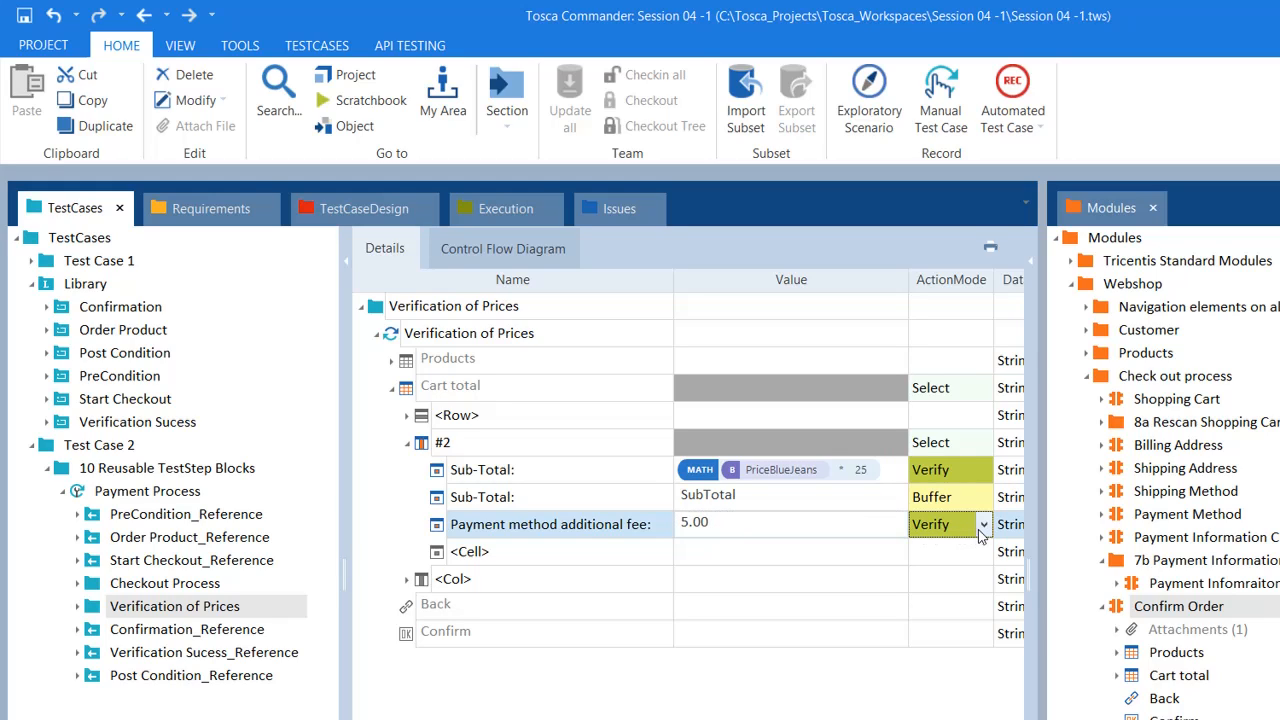
# Step: Choose Total: as the next cell under column #2 of Cart total
pyautogui.click(621, 557)
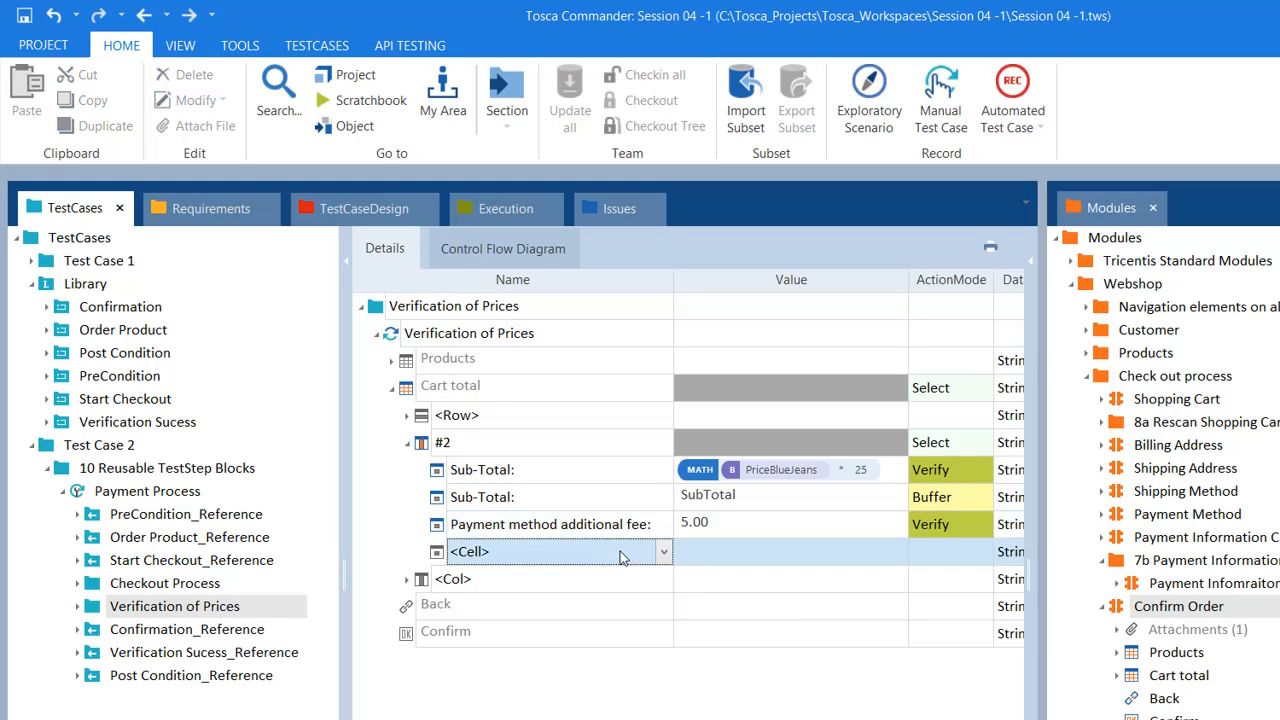
pyautogui.click(664, 555)
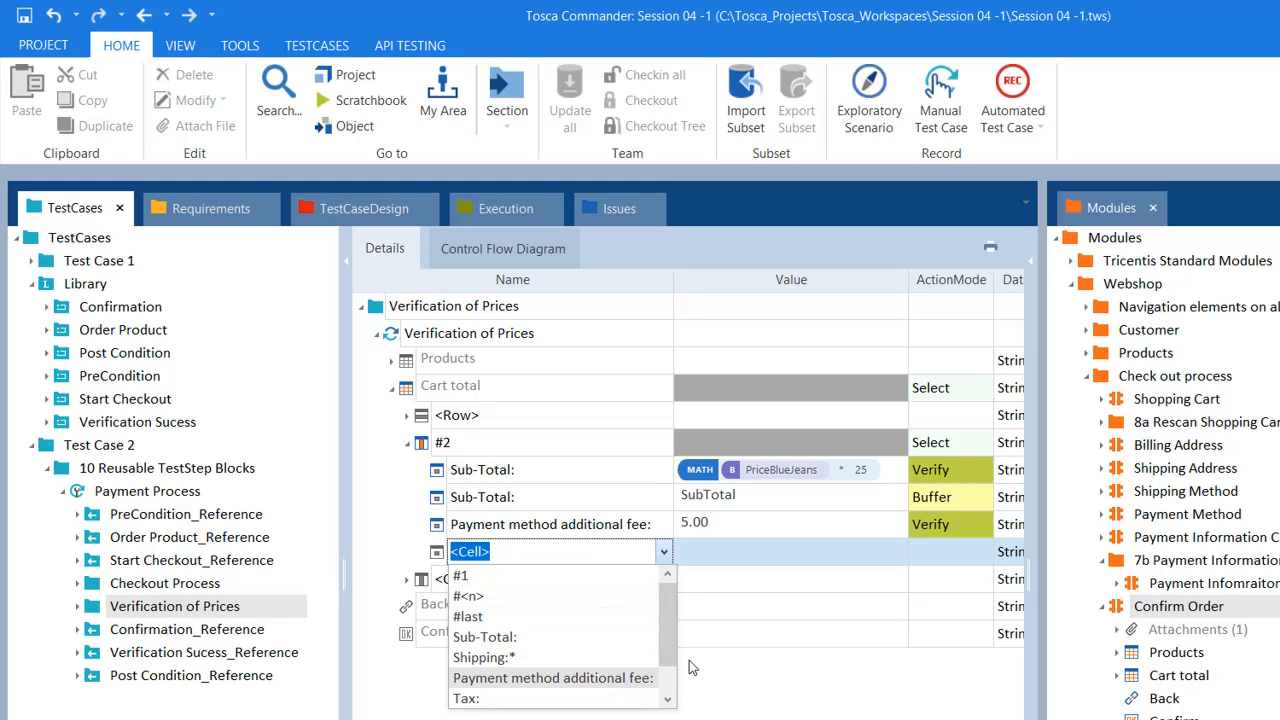
pyautogui.click(668, 700)
pyautogui.click(668, 700)
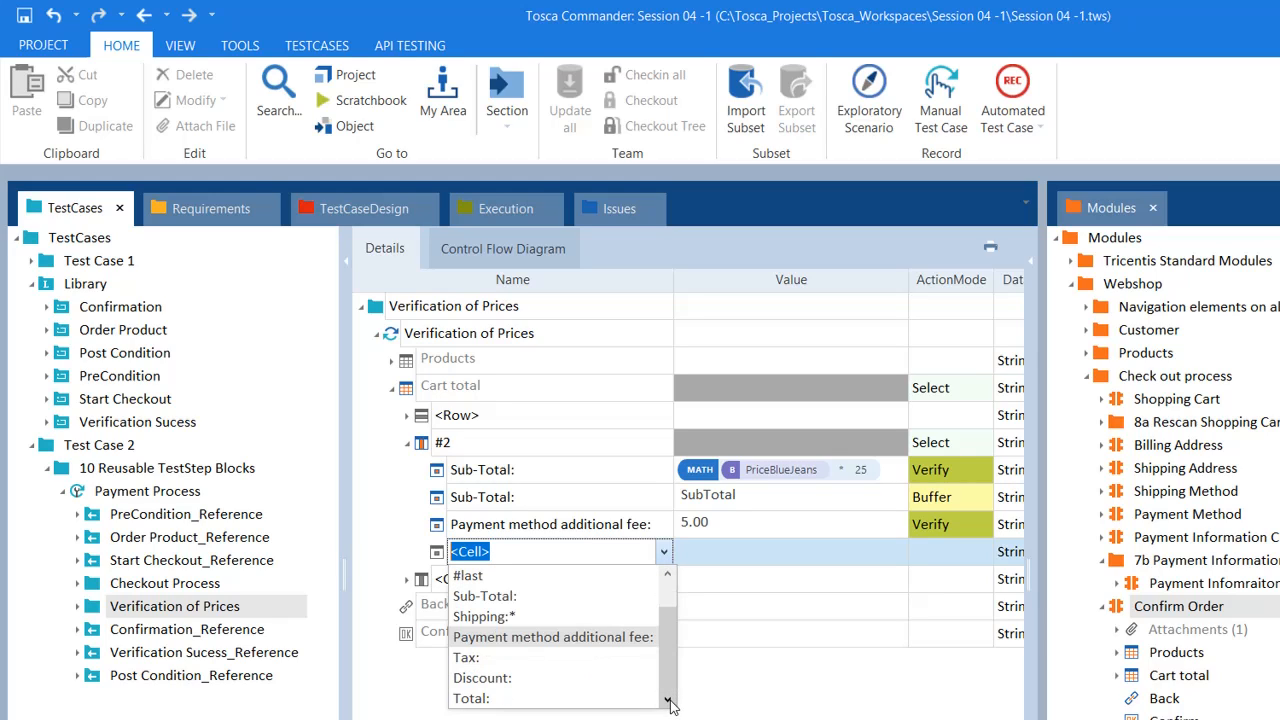
pyautogui.click(543, 698)
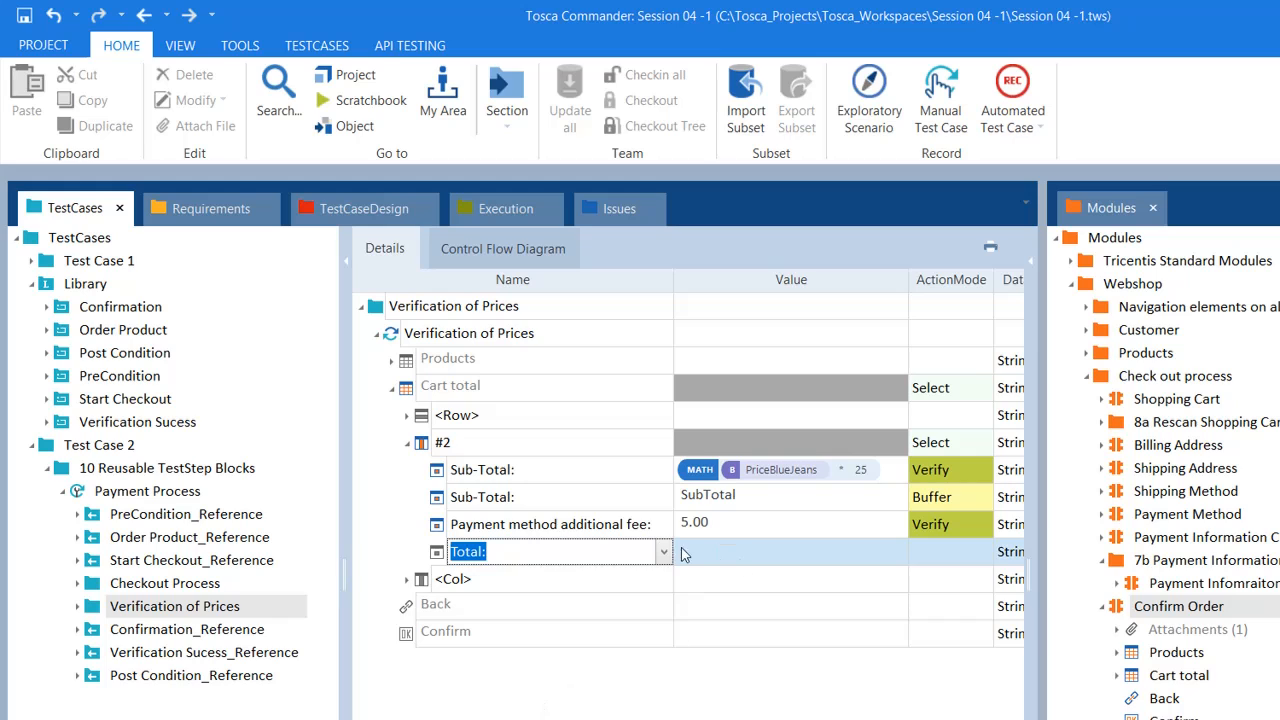
pyautogui.click(728, 555)
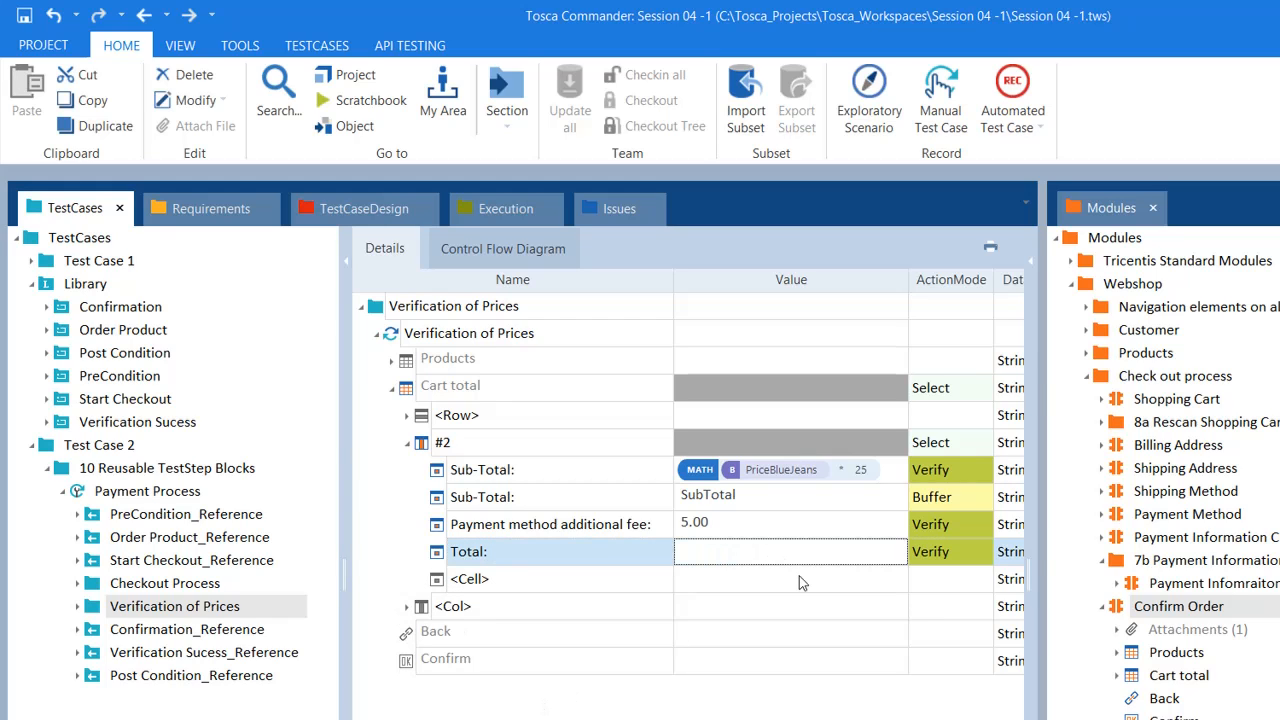
# Step: Check the price notes in Notepad, then change the newly added Total: cell to Shipping:* with the value 10.00
pyautogui.hotkey('alt', 'Tab')
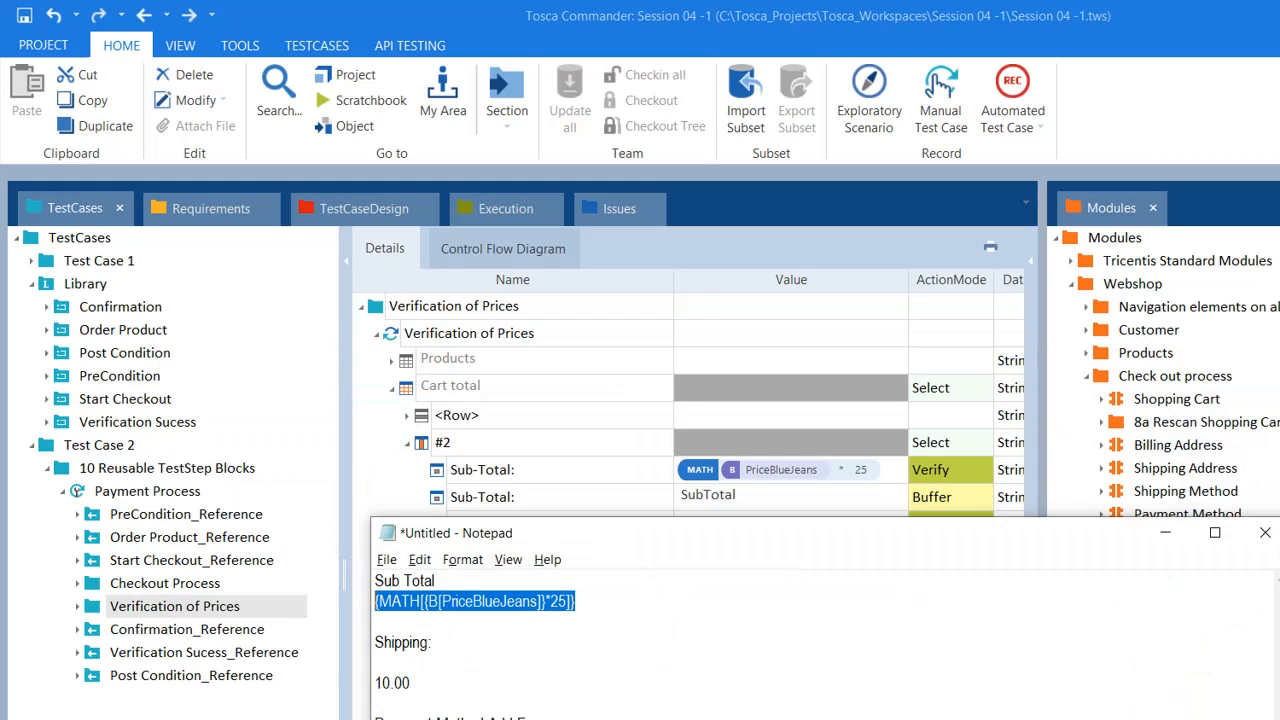
pyautogui.click(740, 642)
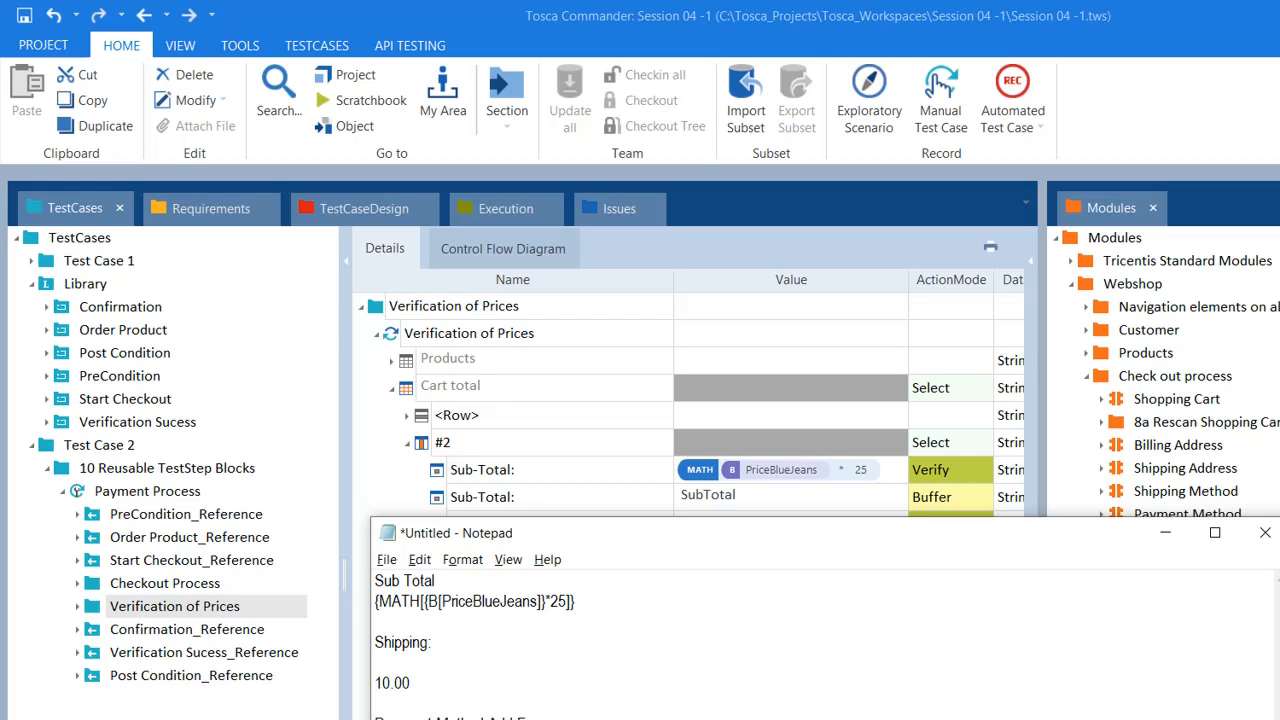
pyautogui.hotkey('alt', 'Tab')
pyautogui.click(625, 555)
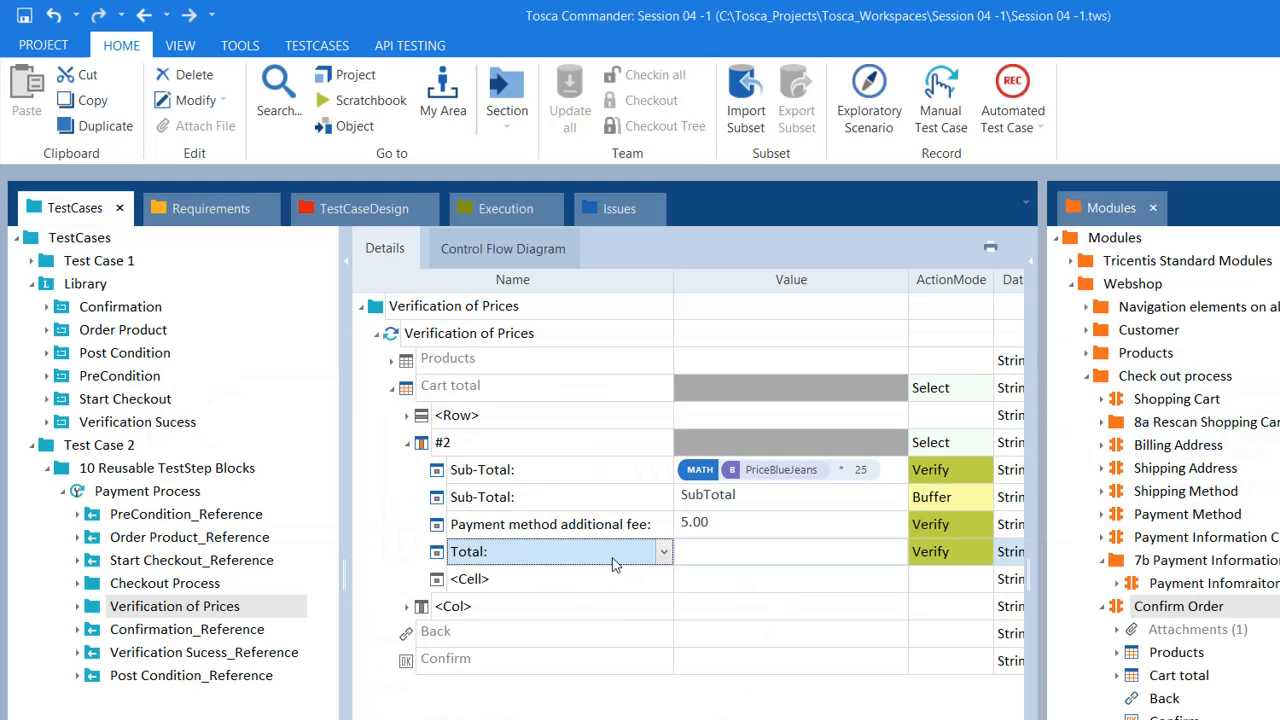
pyautogui.click(663, 553)
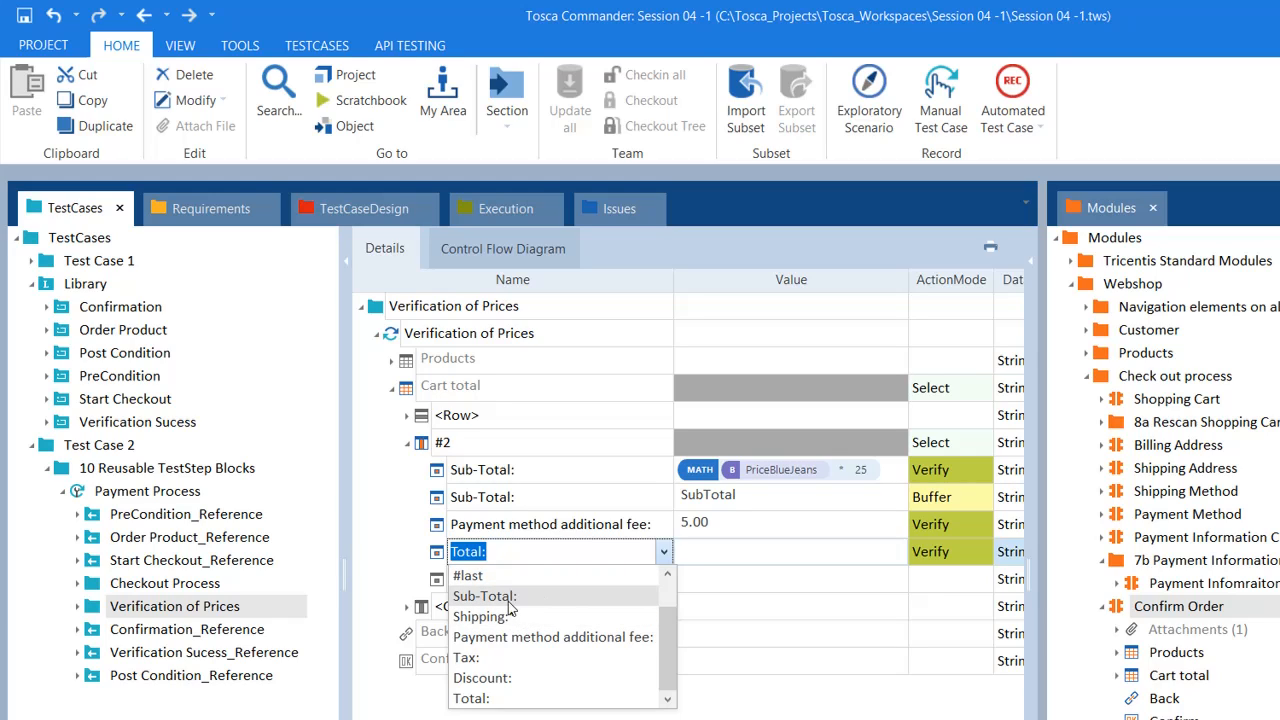
pyautogui.click(513, 617)
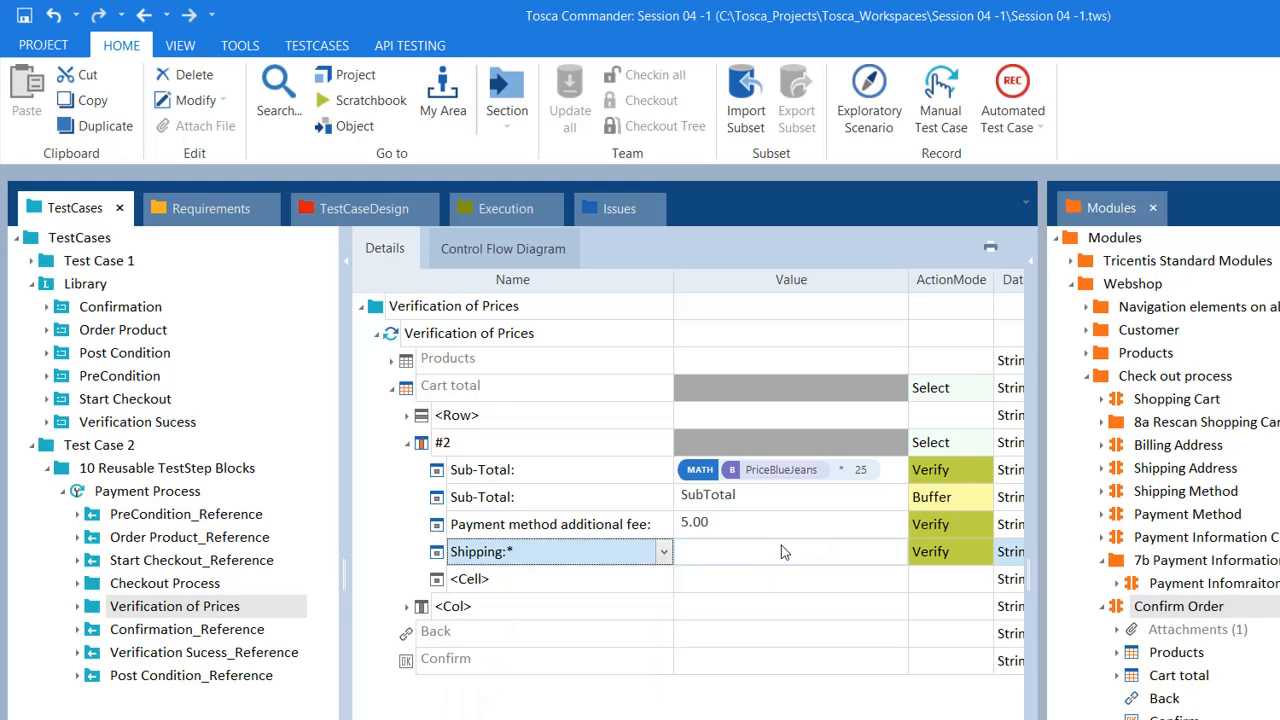
pyautogui.click(775, 547)
pyautogui.write('1')
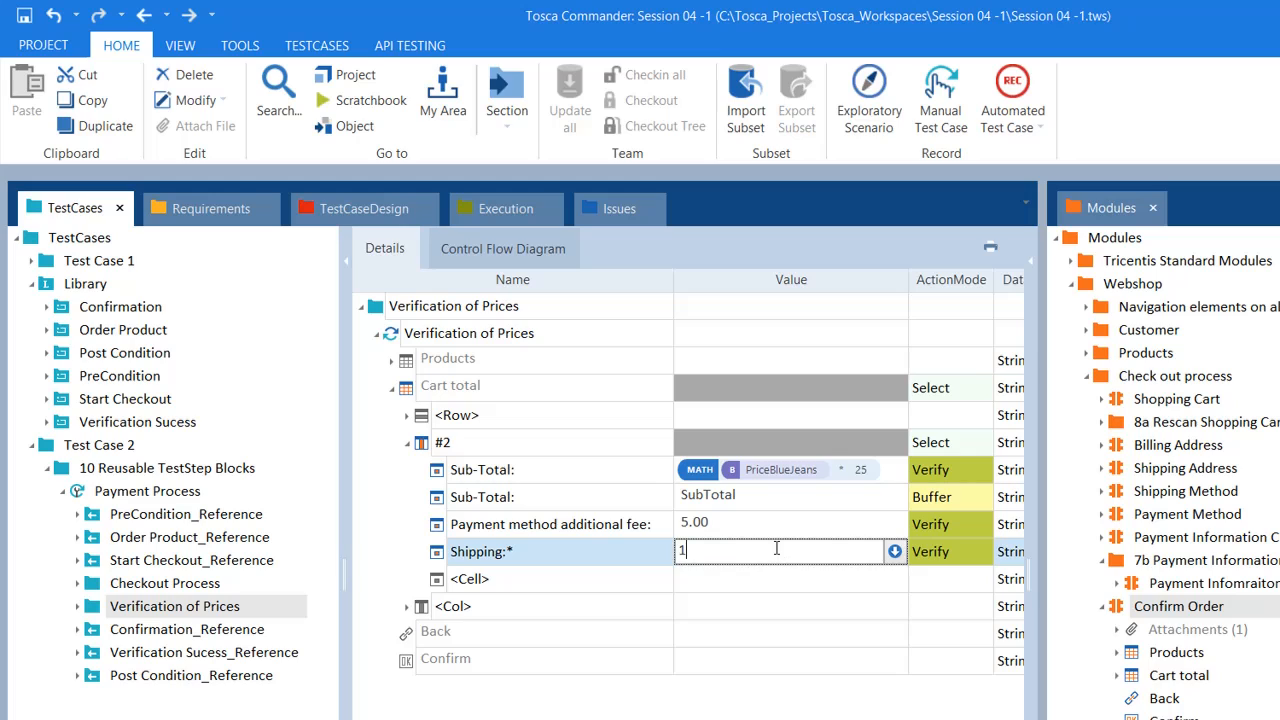
pyautogui.write('0.00')
# Step: Add a Total: cell below Shipping:* under column #2
pyautogui.click(565, 574)
pyautogui.click(663, 579)
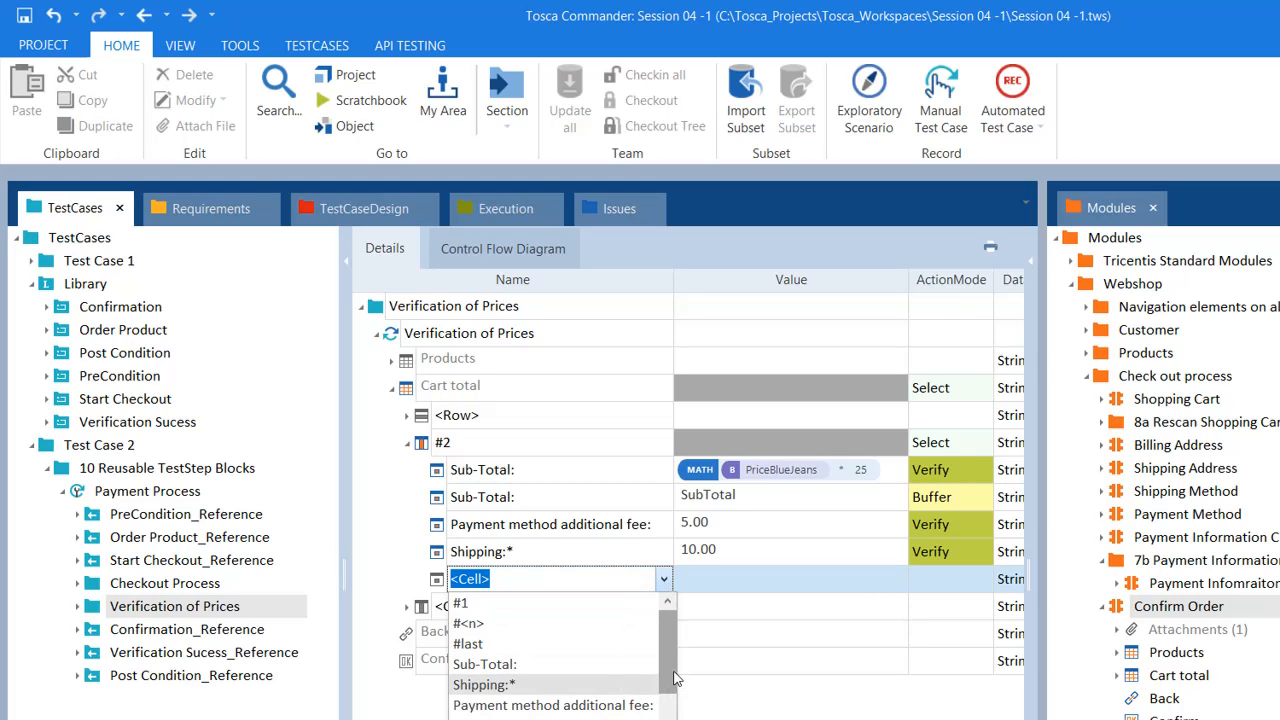
pyautogui.moveTo(672, 673); pyautogui.dragTo(674, 714)
pyautogui.click(566, 719)
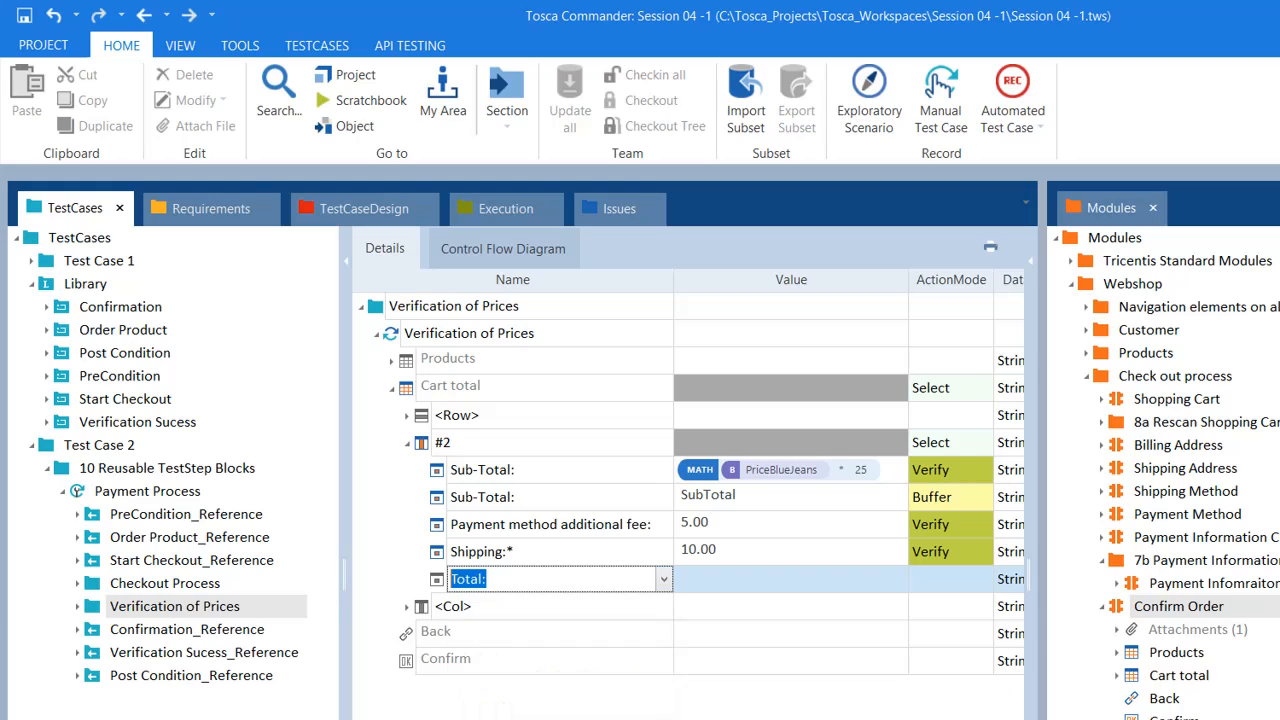
pyautogui.click(757, 589)
# Step: Set the Total: cell's value to {MATH[{B[SubTotal]}+10.00+5.00]}
pyautogui.click(725, 584)
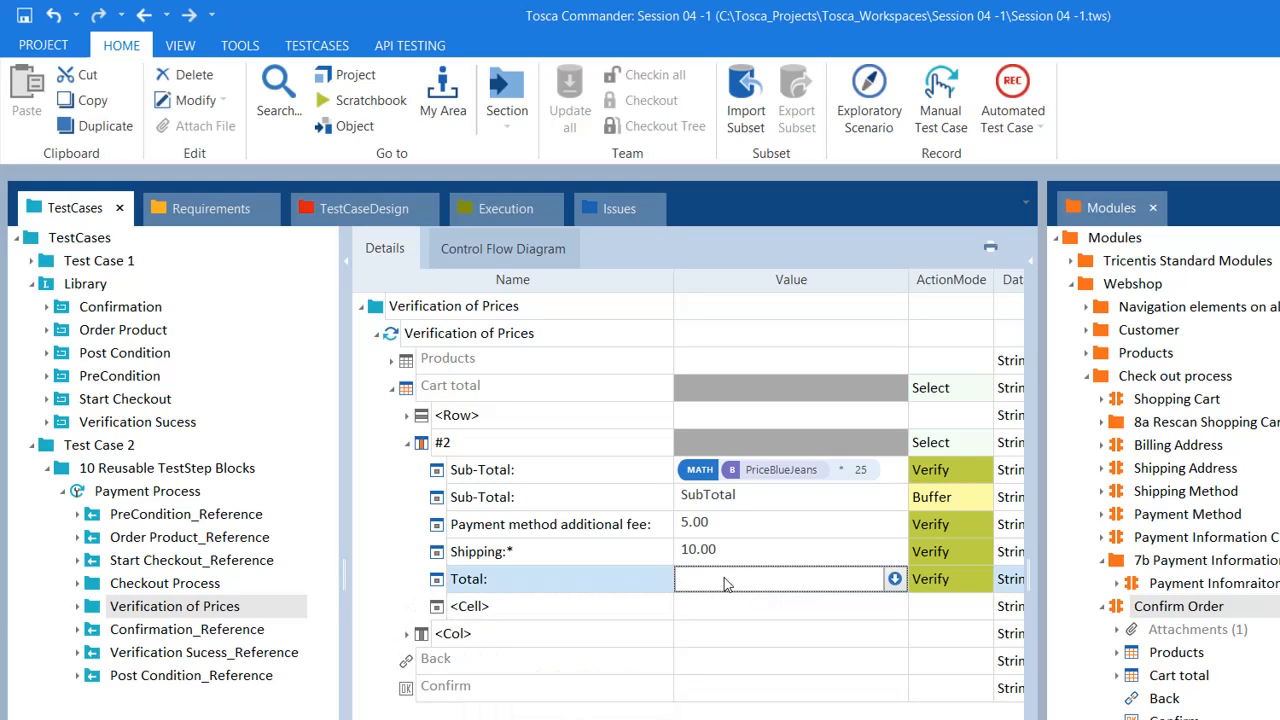
pyautogui.write('[SubTotal]}+10.00+5.00]}')
pyautogui.press('Left')
pyautogui.press('Left')
pyautogui.press('Left')
pyautogui.press('Left')
pyautogui.press('Left')
pyautogui.press('Left')
pyautogui.press('Left')
pyautogui.press('Left')
pyautogui.press('Left')
pyautogui.press('Left')
pyautogui.press('Left')
pyautogui.press('Left')
pyautogui.write('[SubTotal]}+10.00+5.00]}')
pyautogui.press('Return')
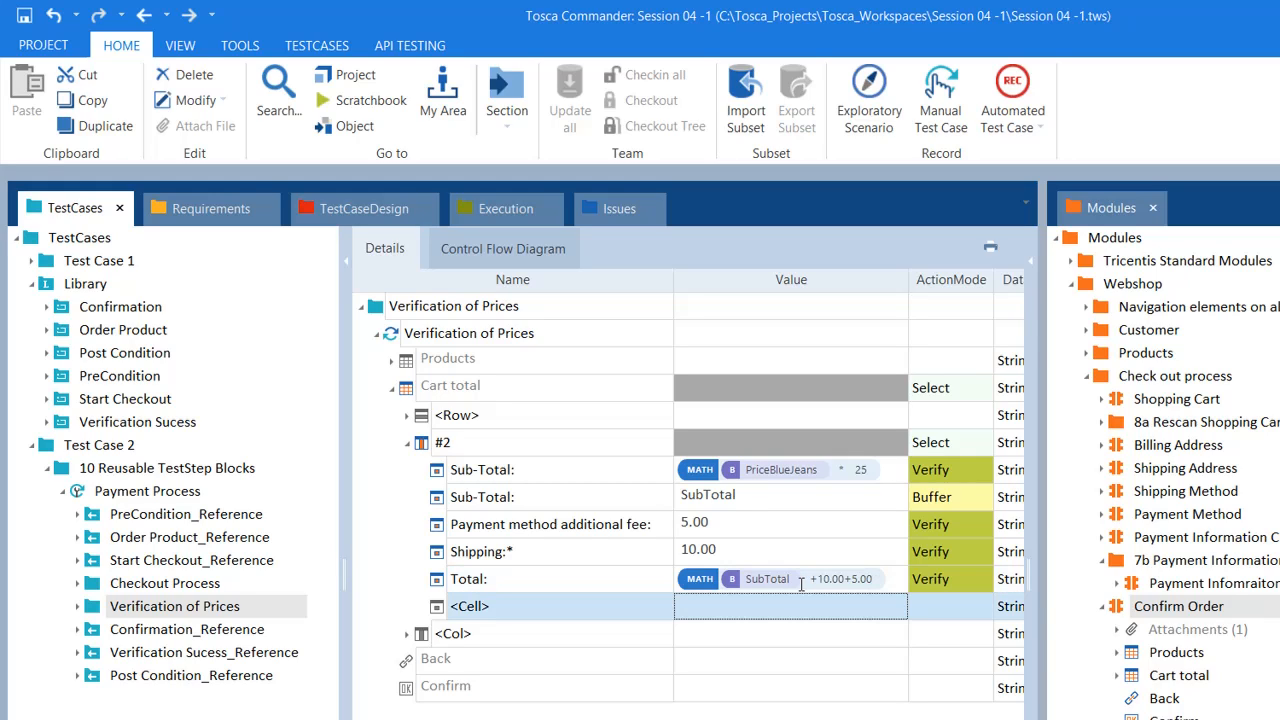
# Step: Reopen the Total: cell's expression and re-enter its SubTotal buffer reference as {B[SubTotal]}
pyautogui.click(724, 587)
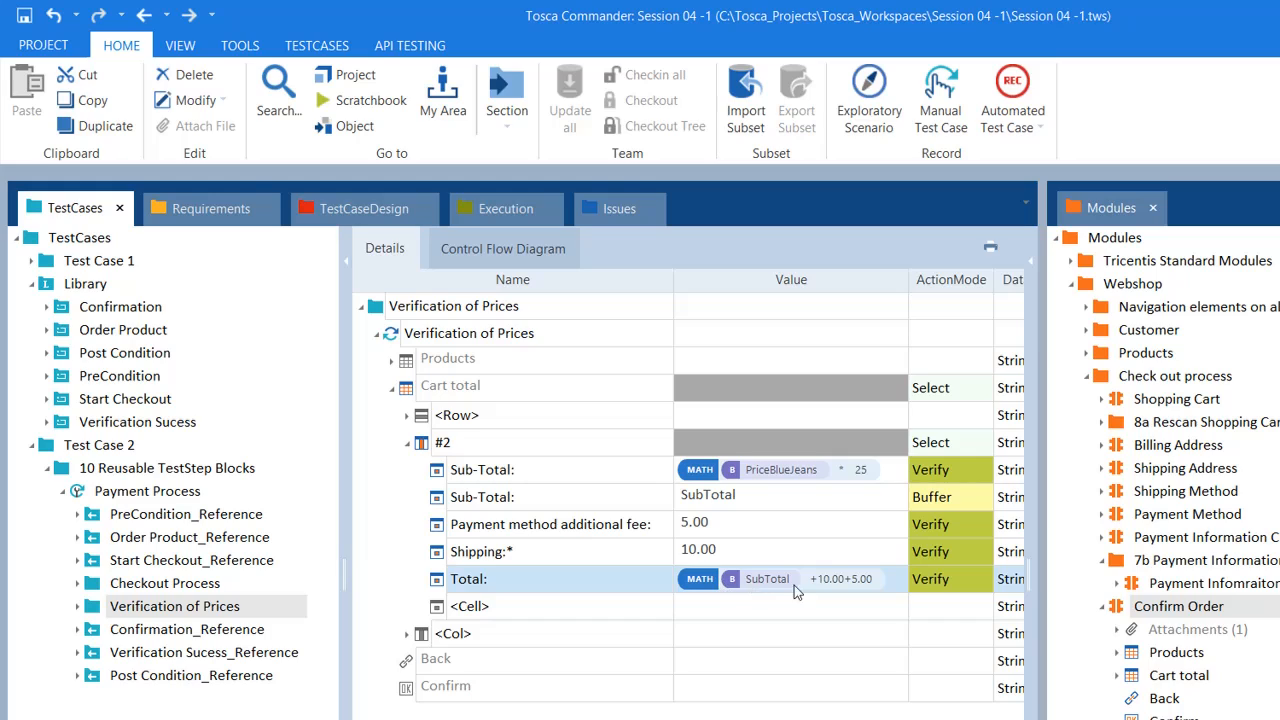
pyautogui.click(763, 582)
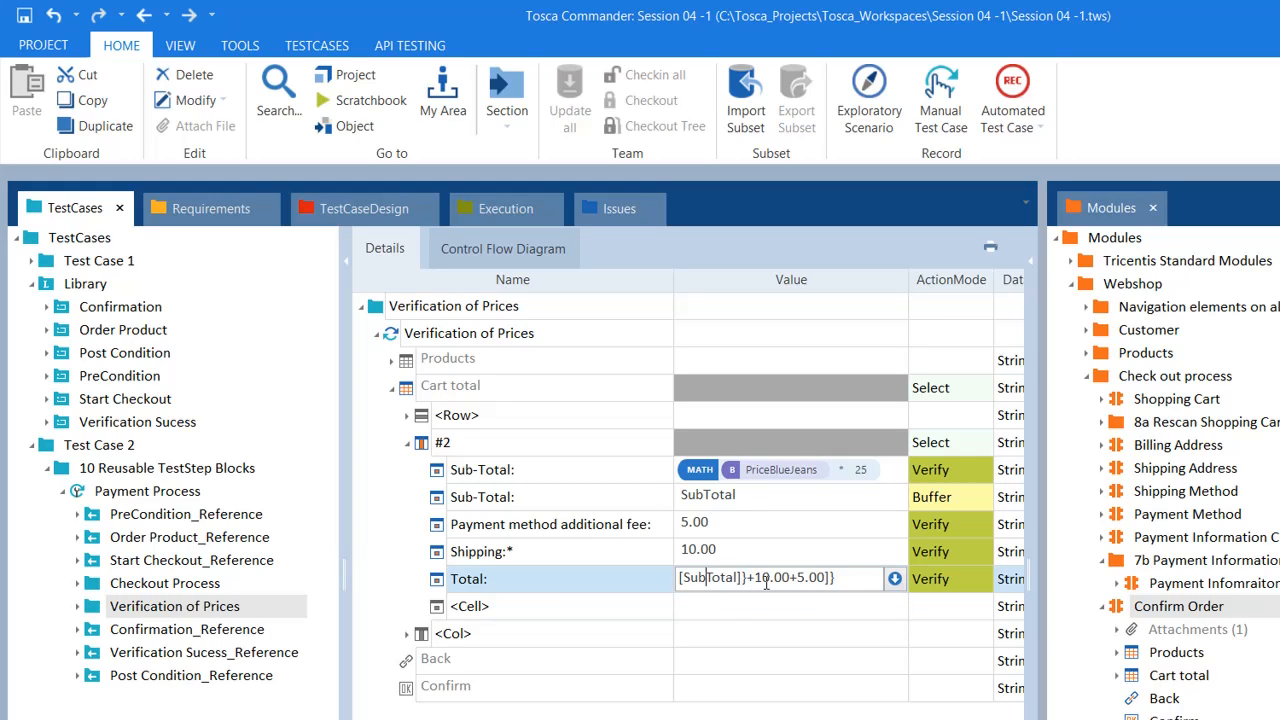
pyautogui.press('Home')
pyautogui.press('Right')
pyautogui.press('Right')
pyautogui.press('Right')
pyautogui.write('{')
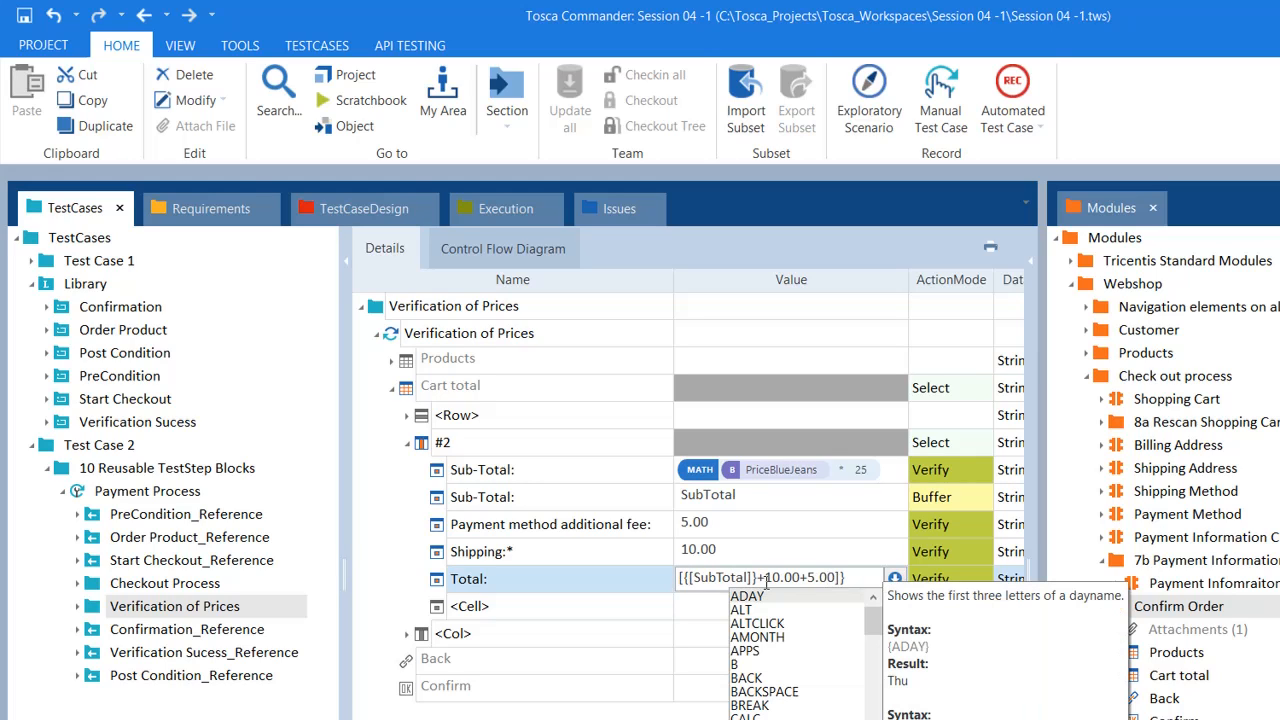
pyautogui.write('B')
pyautogui.press('Escape')
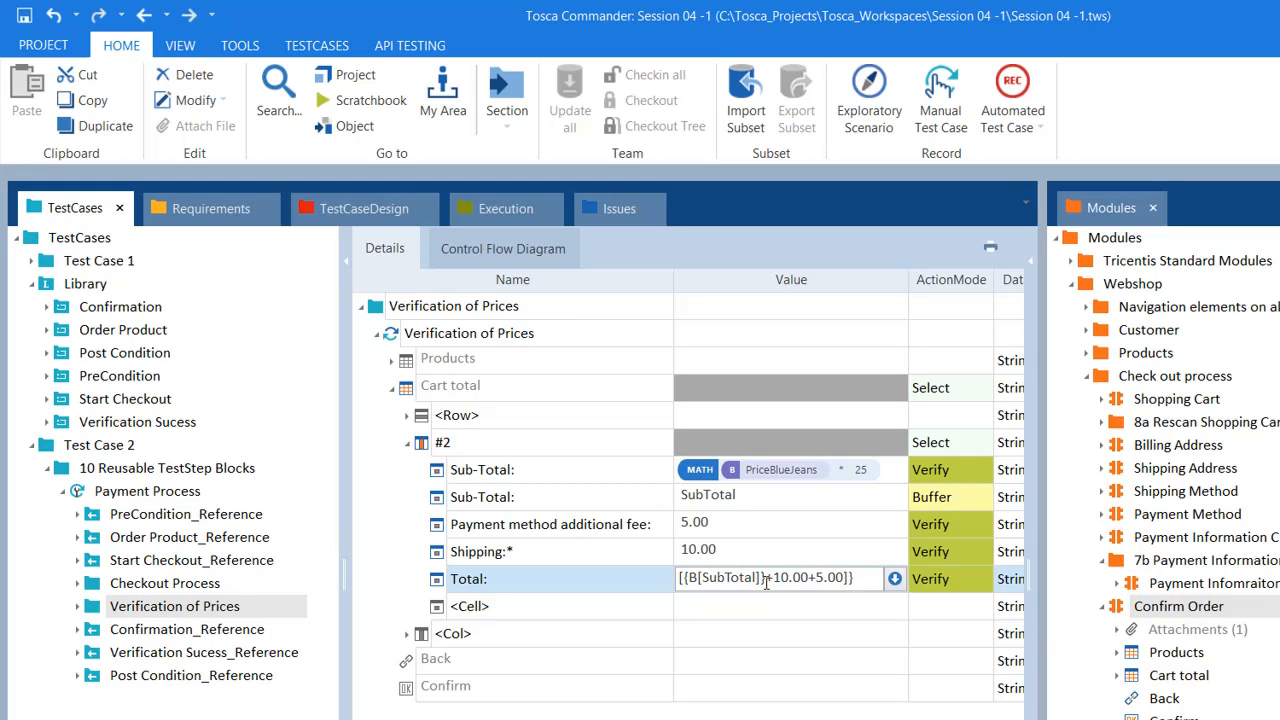
pyautogui.press('Right')
pyautogui.press('Right')
pyautogui.press('Right')
pyautogui.press('Return')
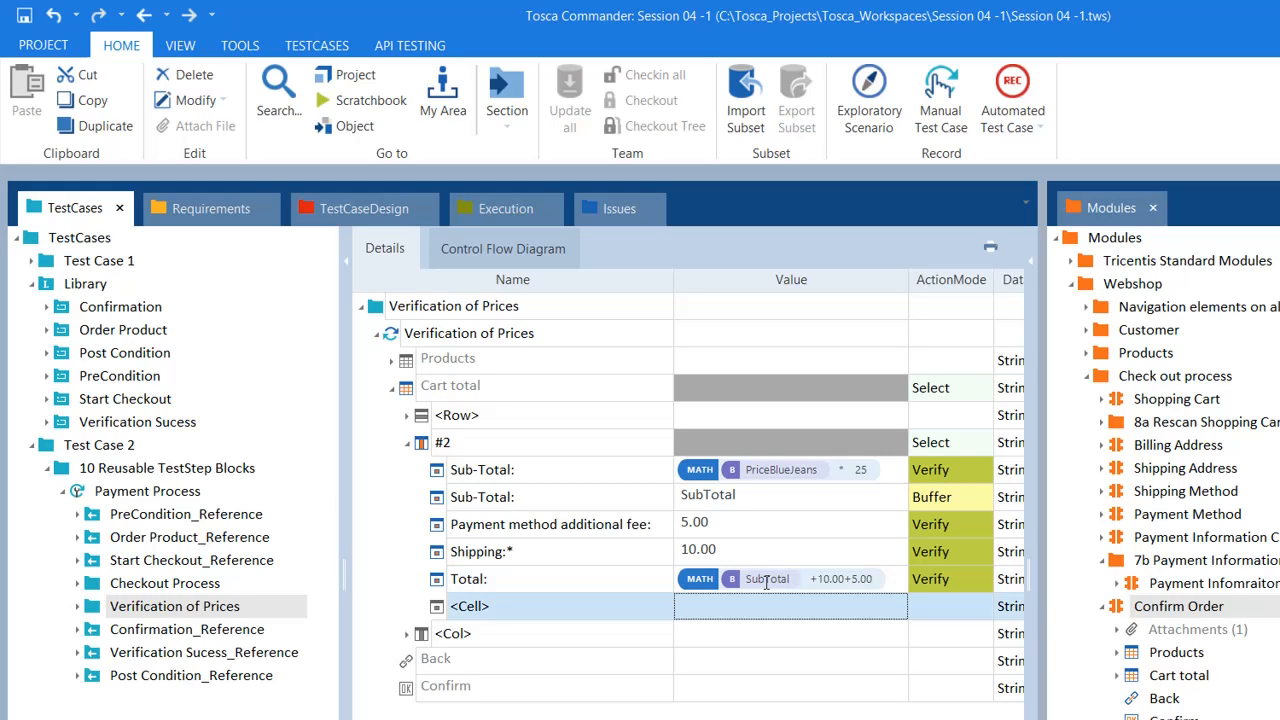
pyautogui.click(560, 588)
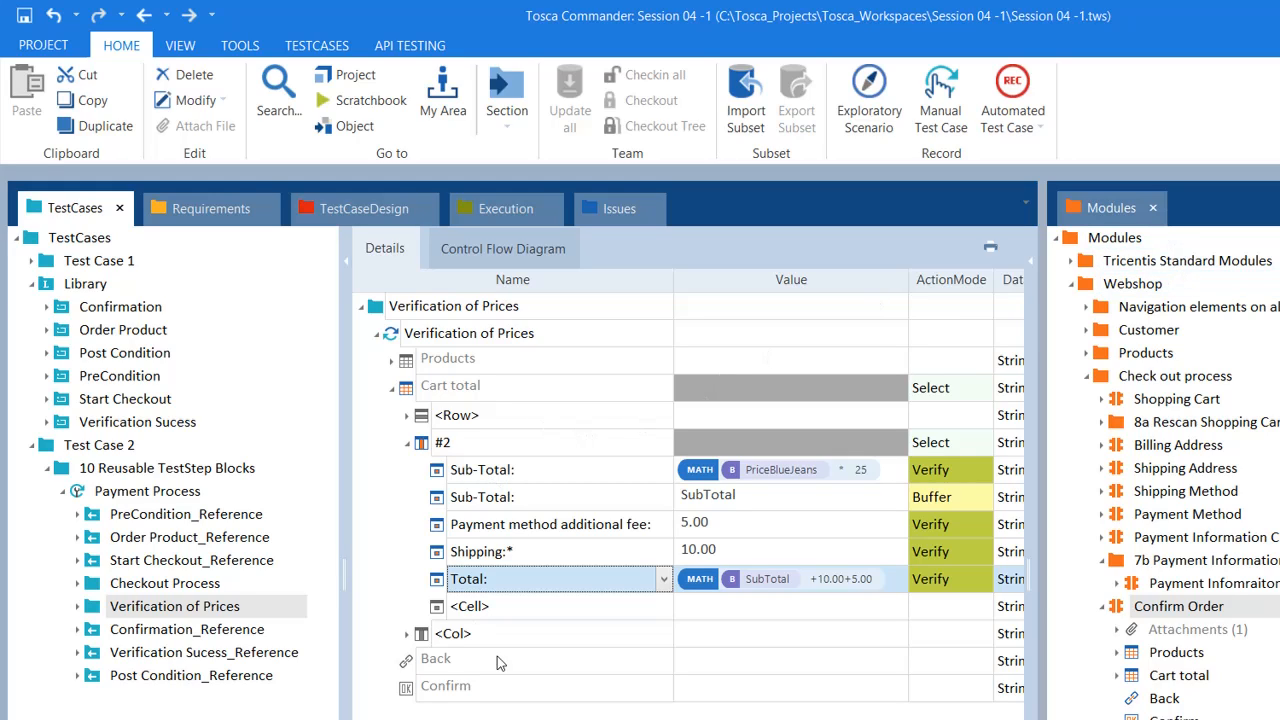
# Step: Close the Modules window and review the Payment Process blocks, including Checkout Process, PreCondition, Order Product, Confirmation and Post Condition references
pyautogui.click(1153, 208)
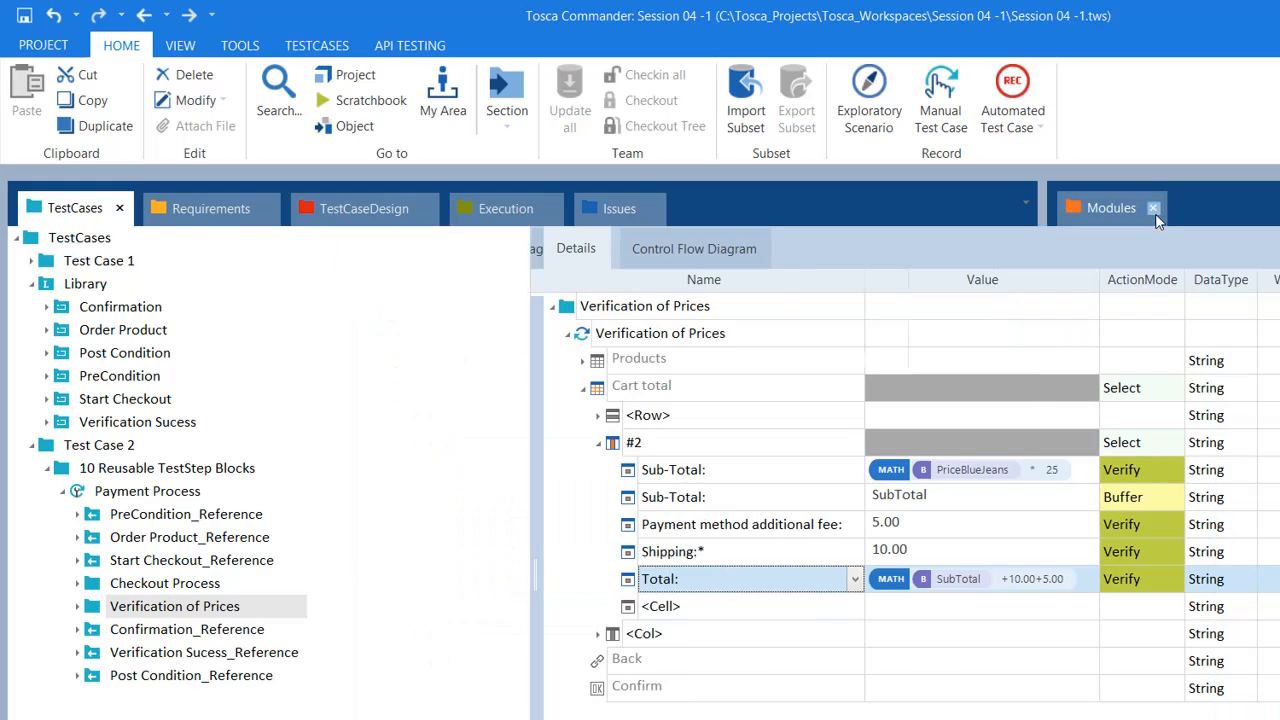
pyautogui.click(167, 585)
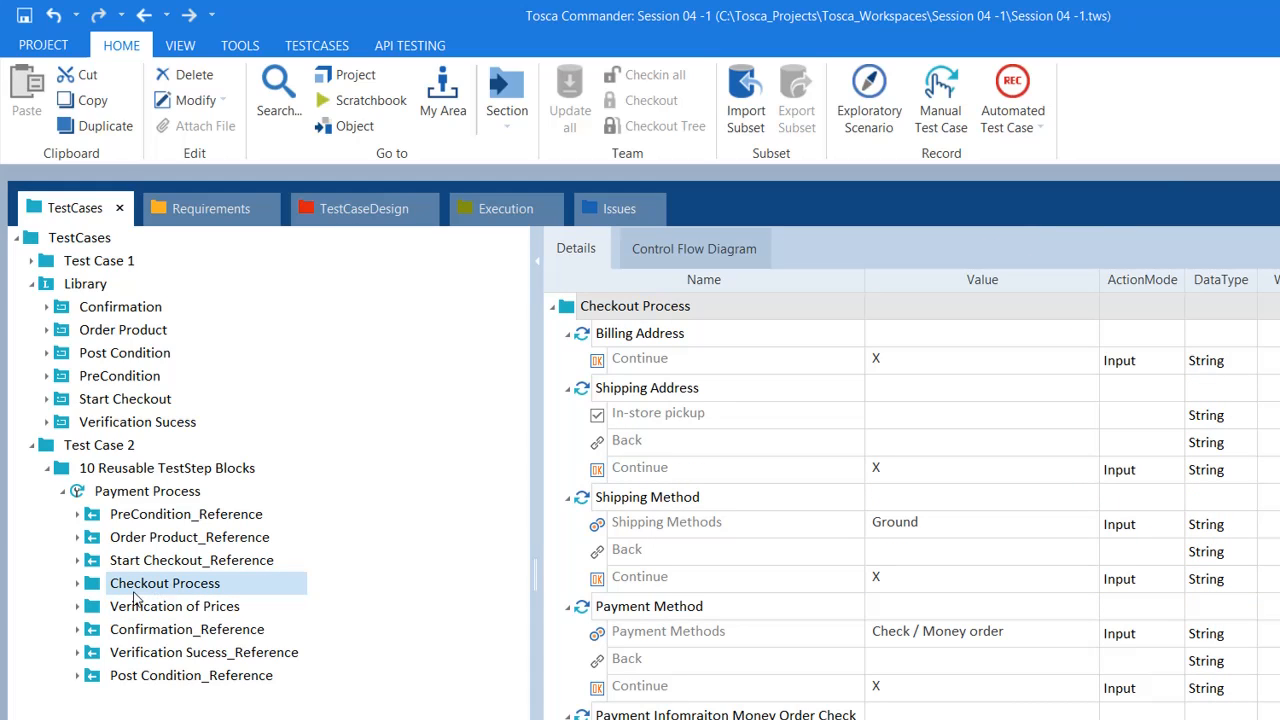
pyautogui.click(145, 521)
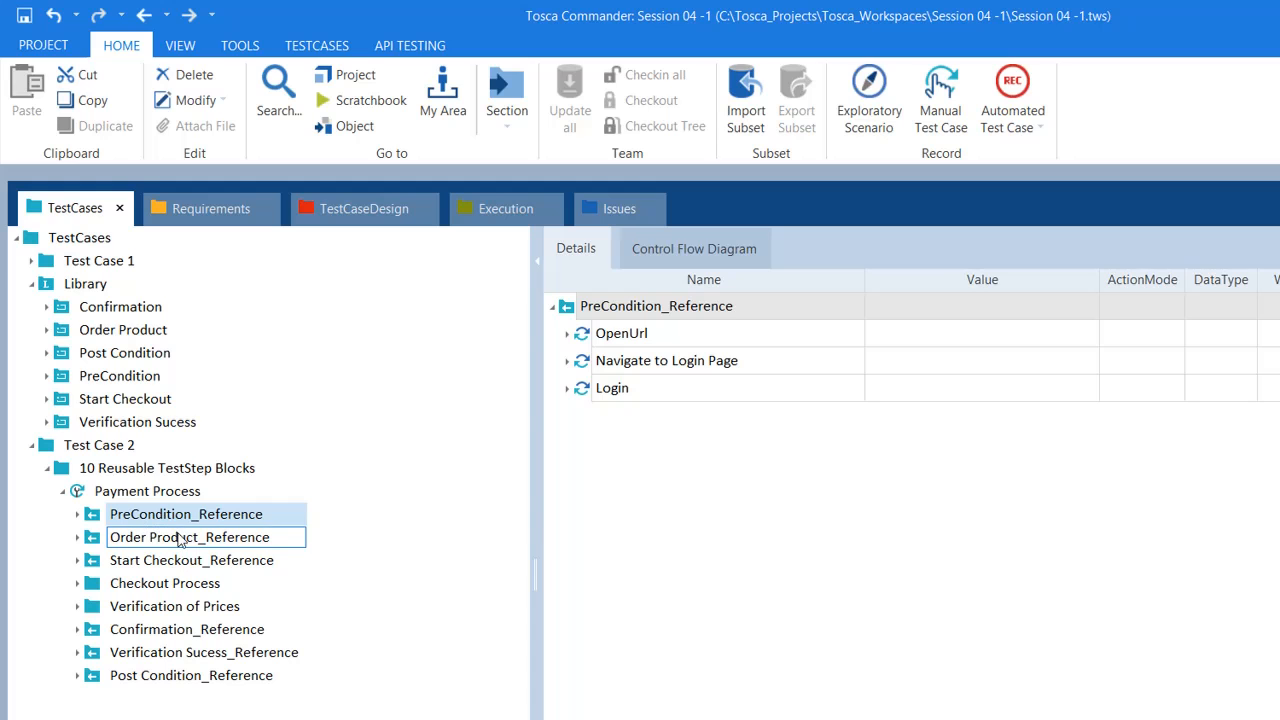
pyautogui.click(196, 541)
pyautogui.click(187, 563)
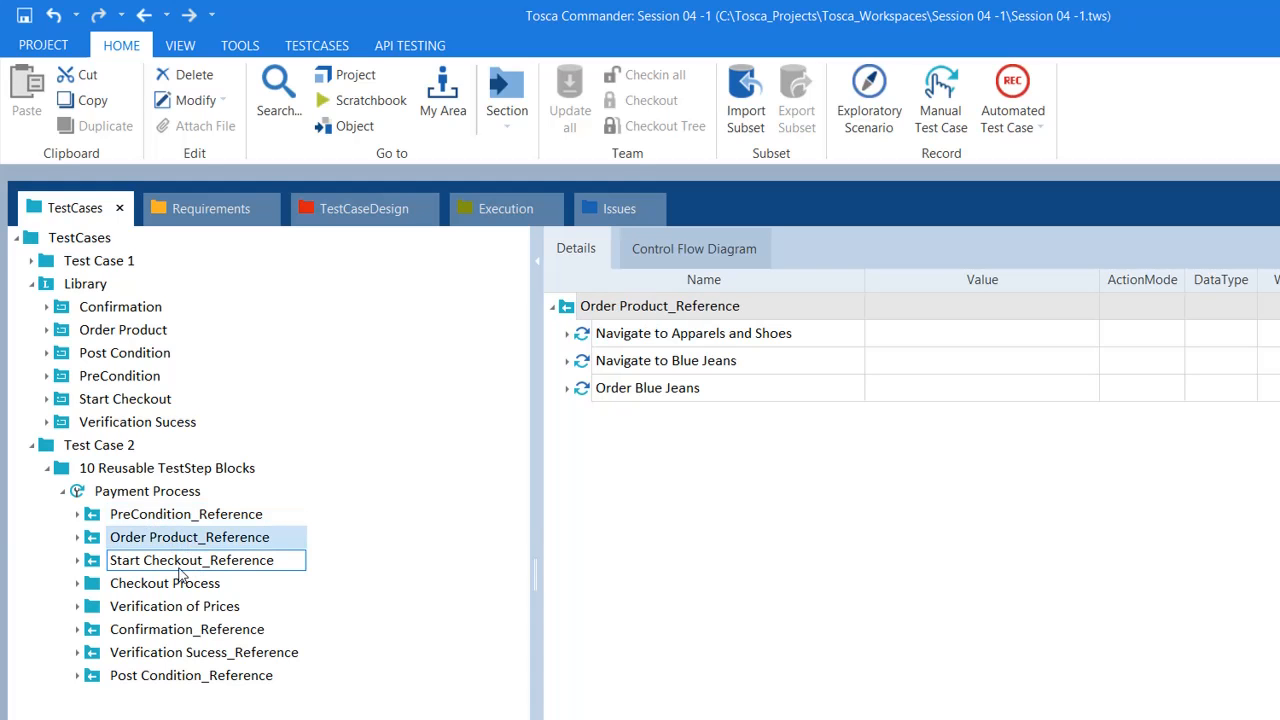
pyautogui.click(191, 632)
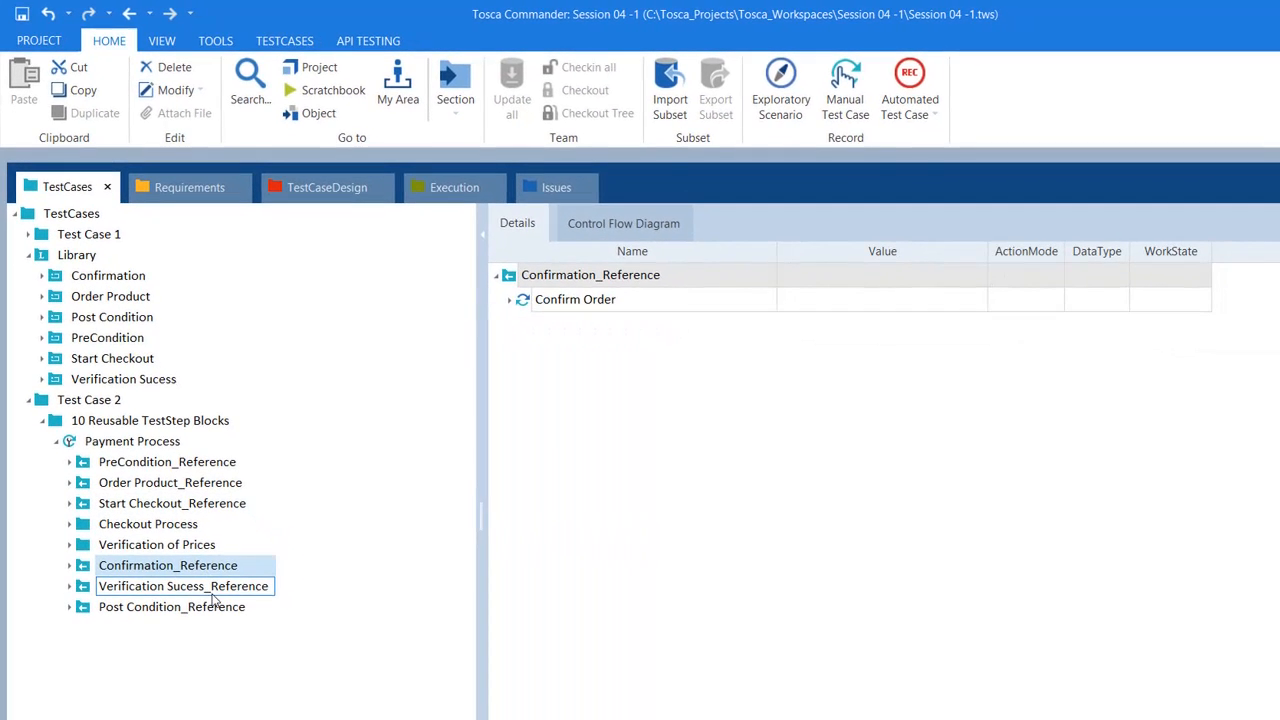
pyautogui.click(212, 615)
pyautogui.click(233, 642)
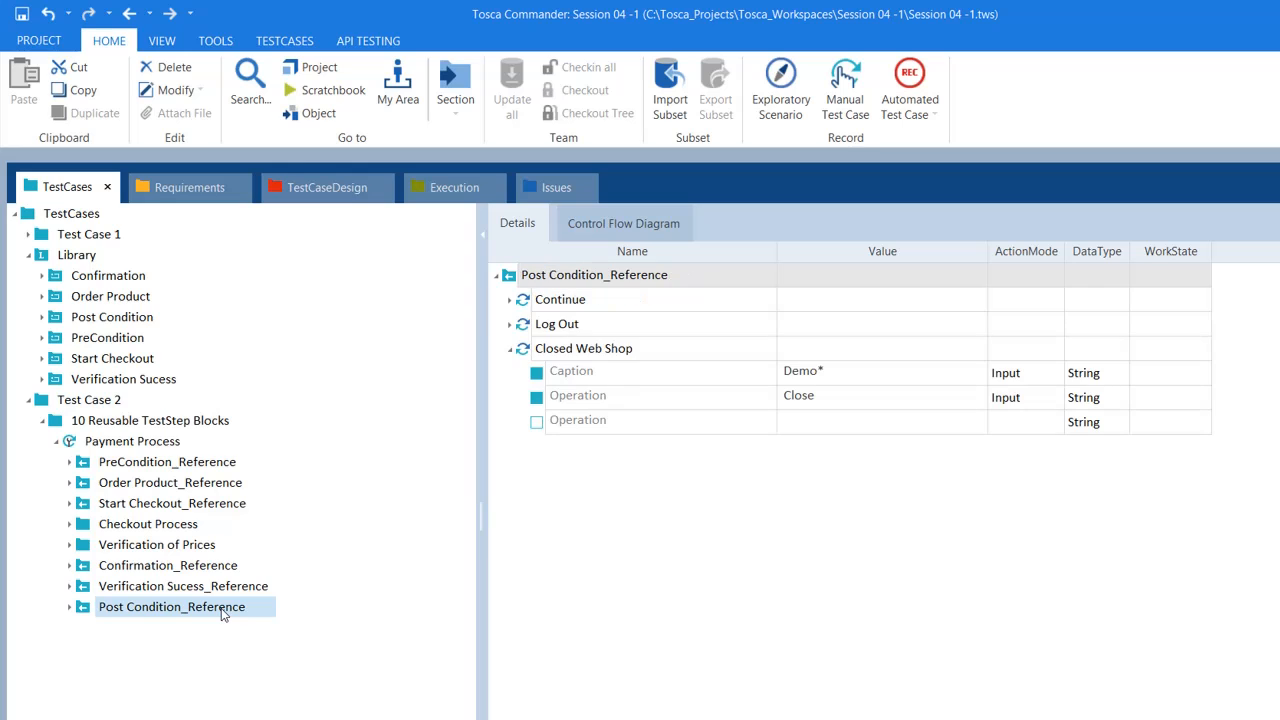
# Step: Review the Checkout Process folder's steps and the Verification of Prices folder's cart total cells in the Payment Process test case
pyautogui.click(152, 530)
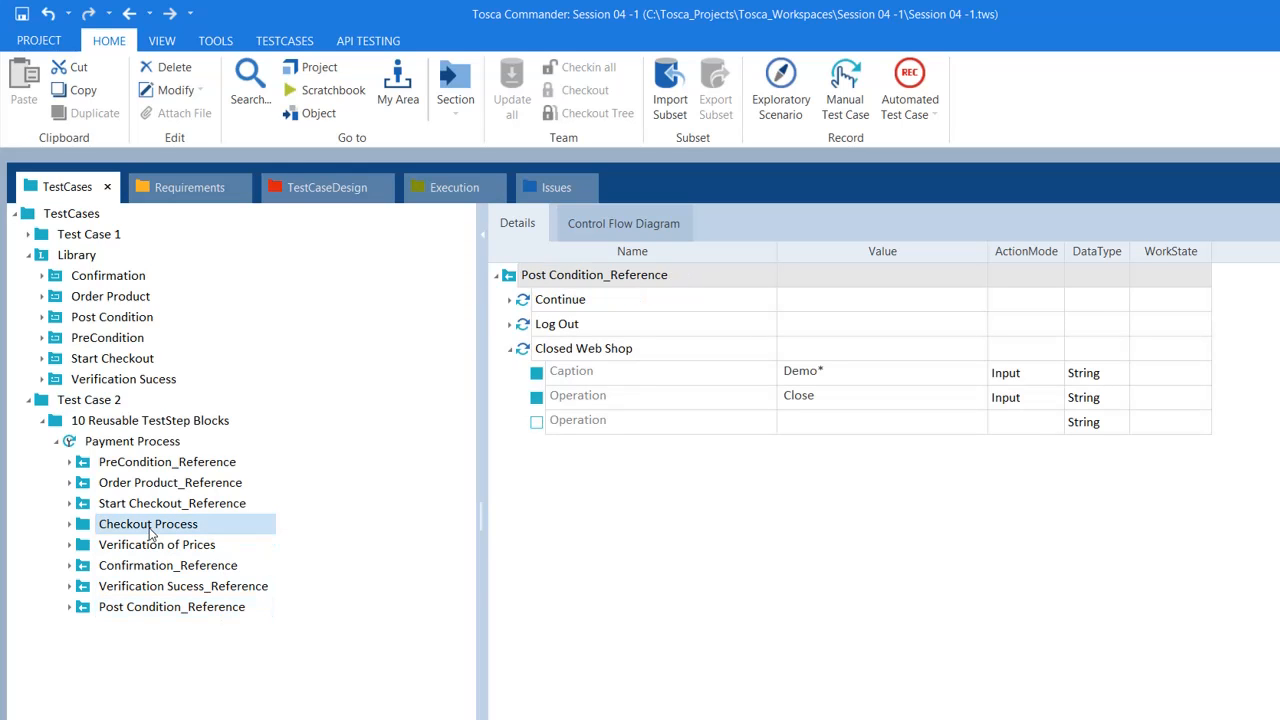
pyautogui.click(70, 525)
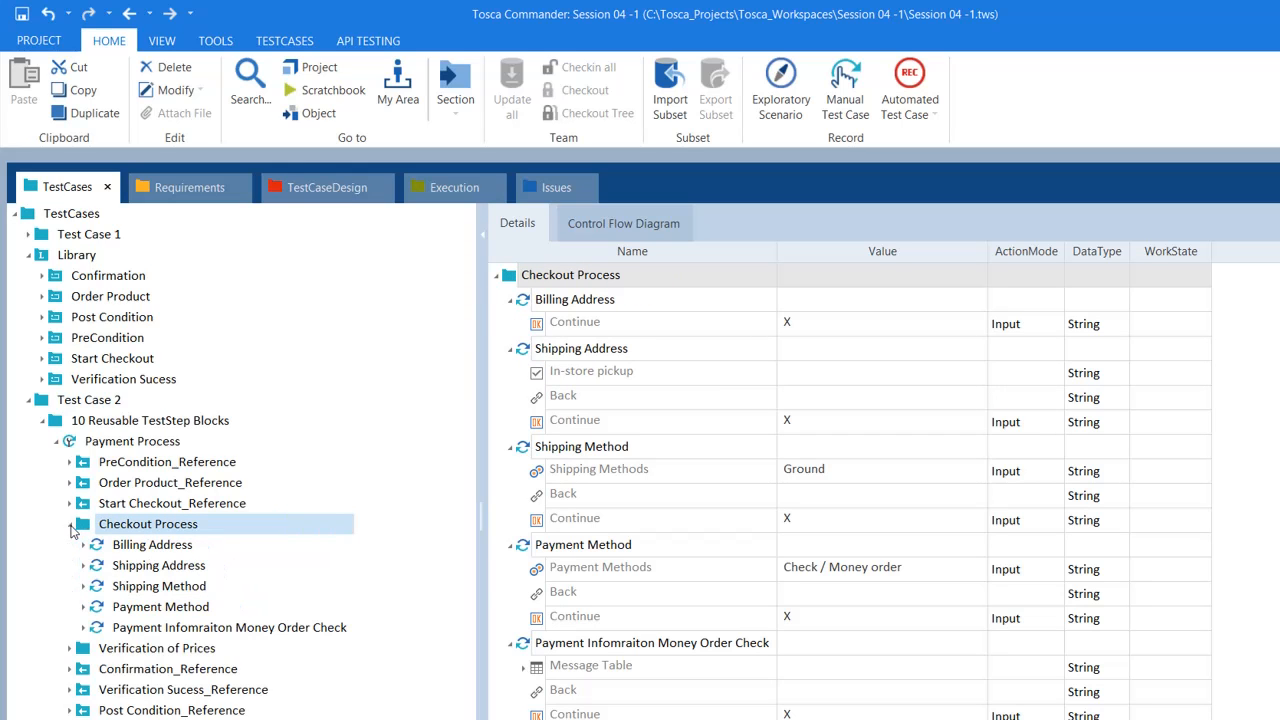
pyautogui.click(70, 525)
pyautogui.click(115, 546)
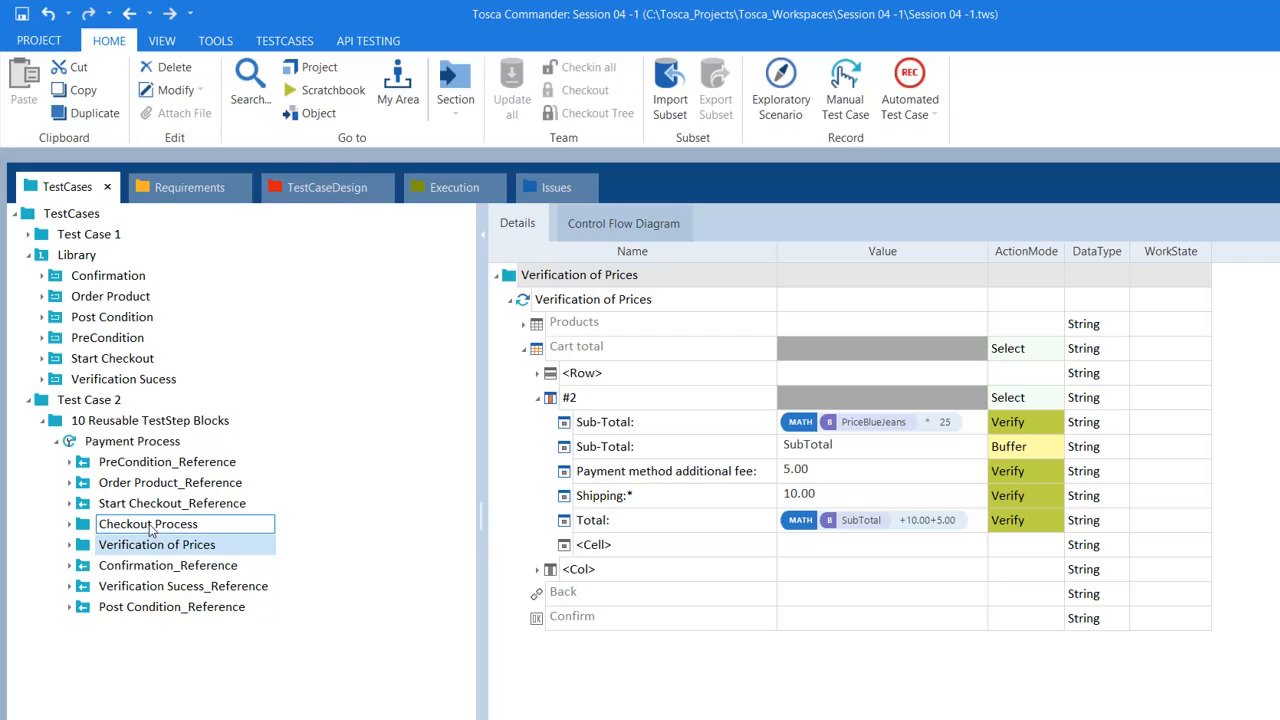
pyautogui.click(152, 528)
pyautogui.click(150, 547)
pyautogui.click(175, 530)
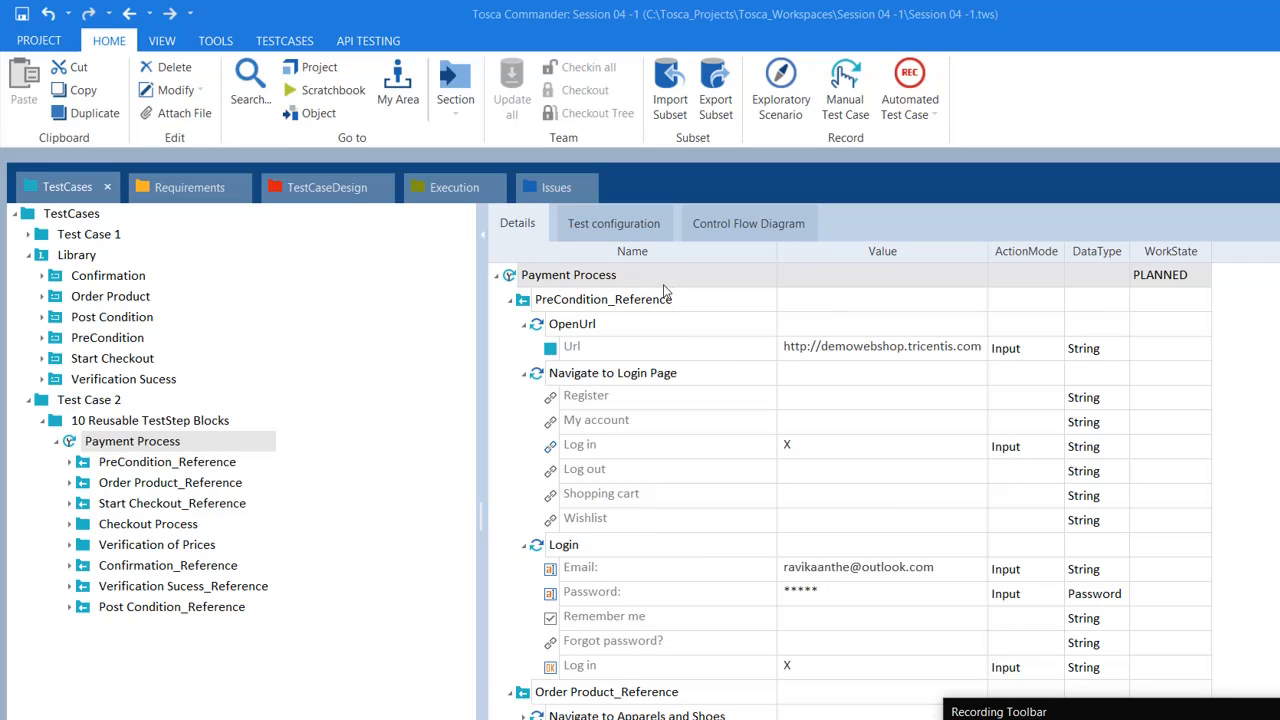
# Step: Check the Browser parameter in the Payment Process test configuration and return to the test case details
pyautogui.click(622, 233)
pyautogui.click(620, 230)
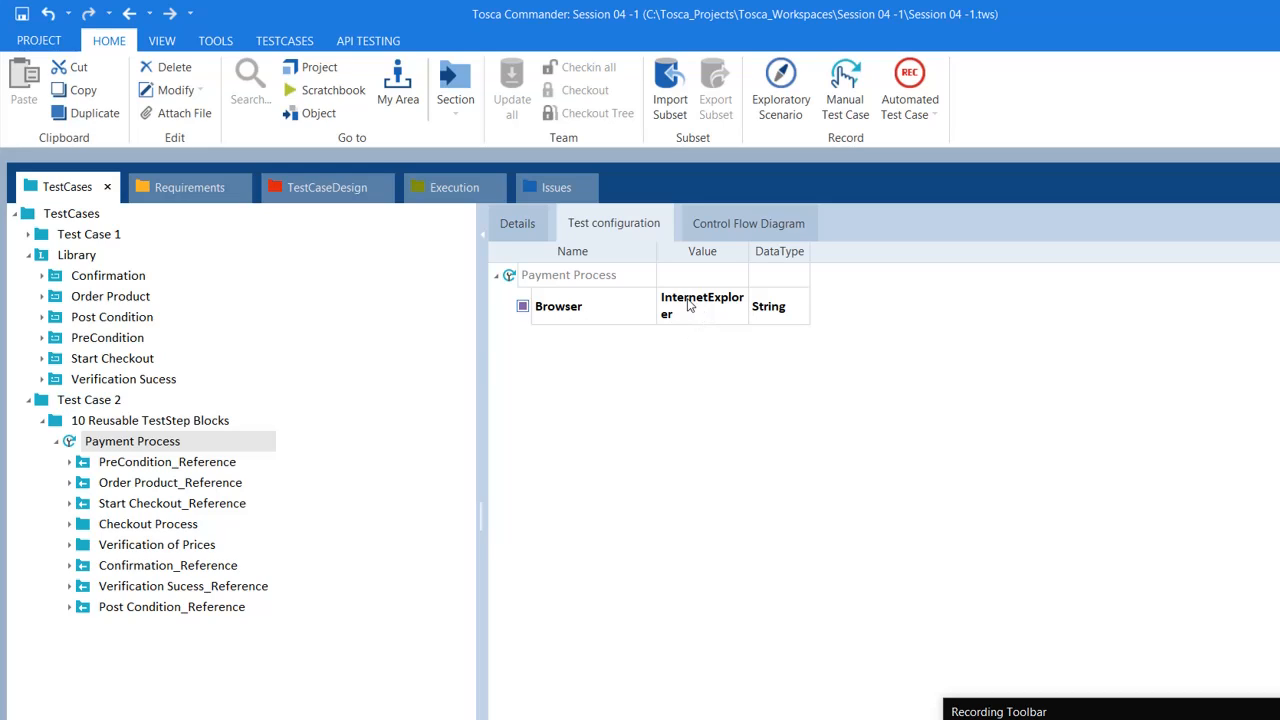
pyautogui.click(519, 232)
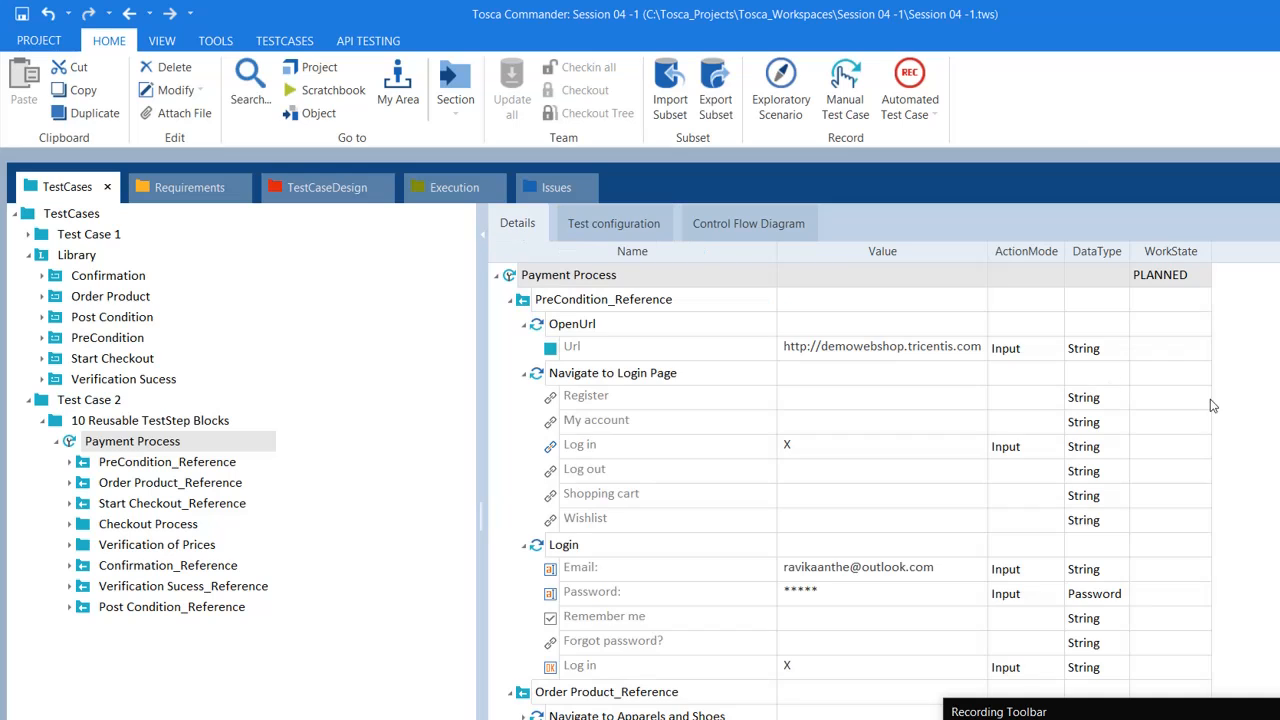
pyautogui.click(1197, 712)
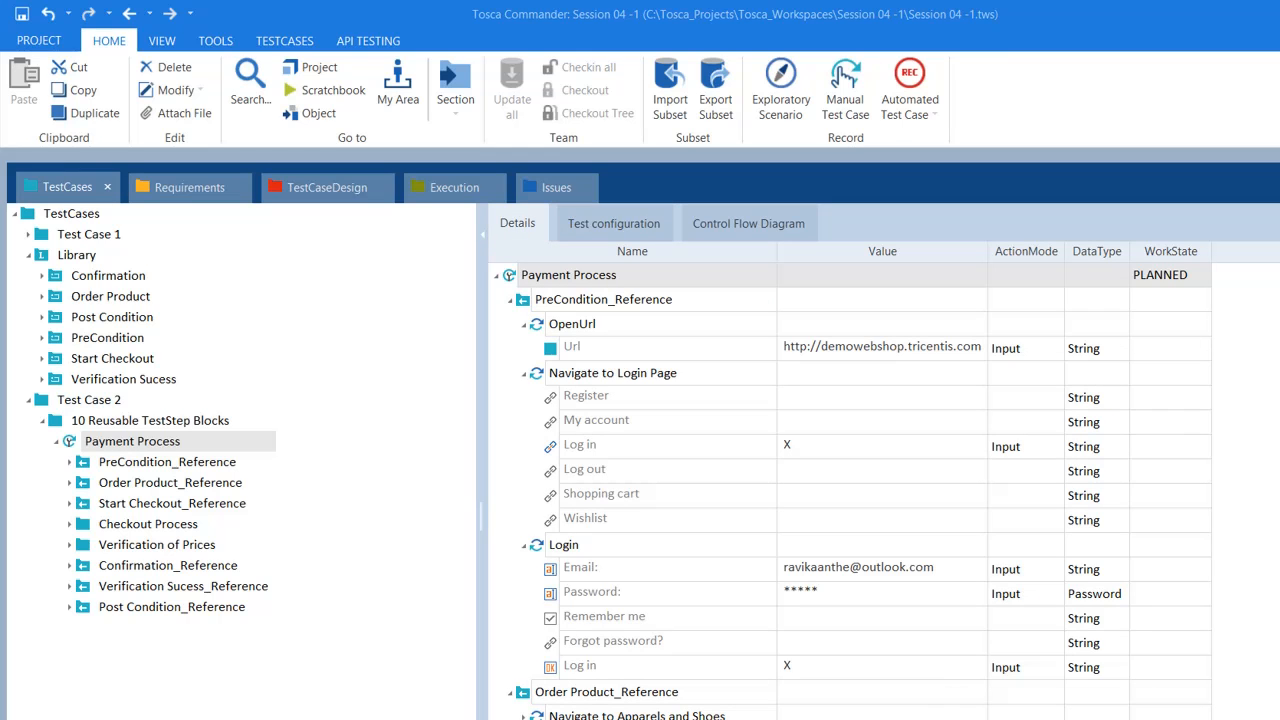
# Step: Set the data type of the verified Sub-Total: cell in the Verification of Prices step to Numeric
pyautogui.scroll(-10, 850, 490)
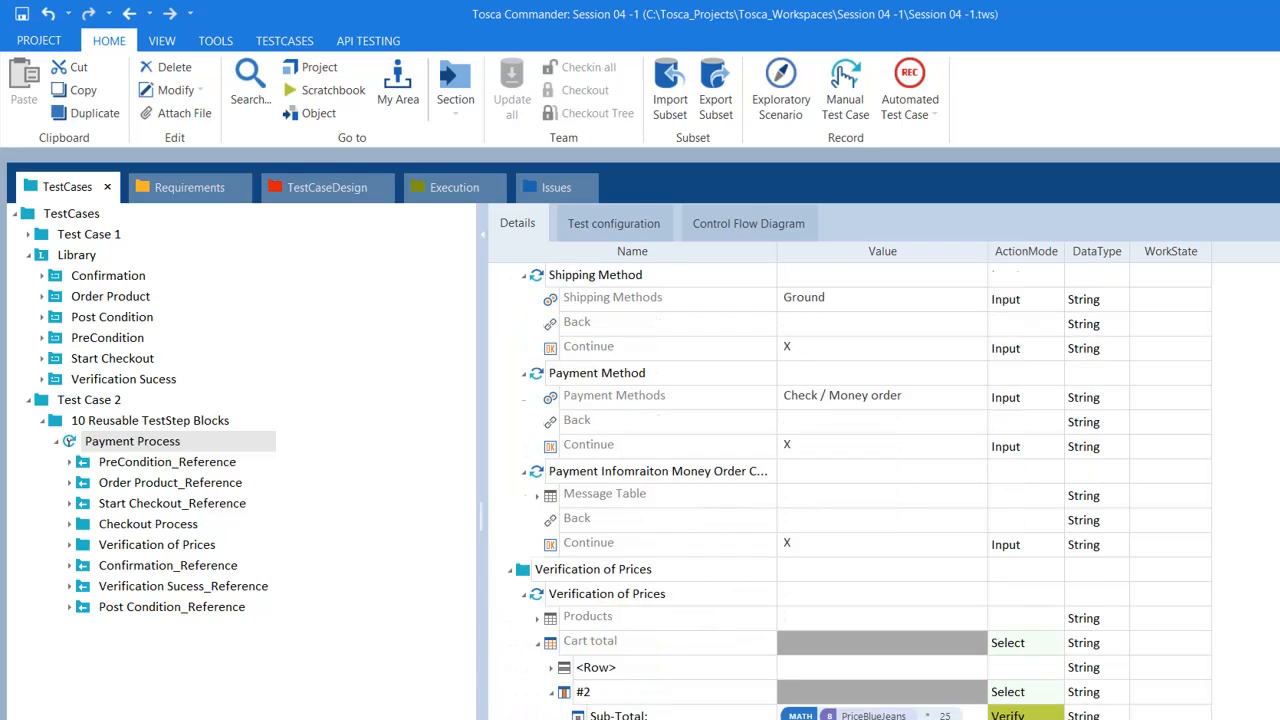
pyautogui.scroll(-3, 840, 551)
pyautogui.click(840, 548)
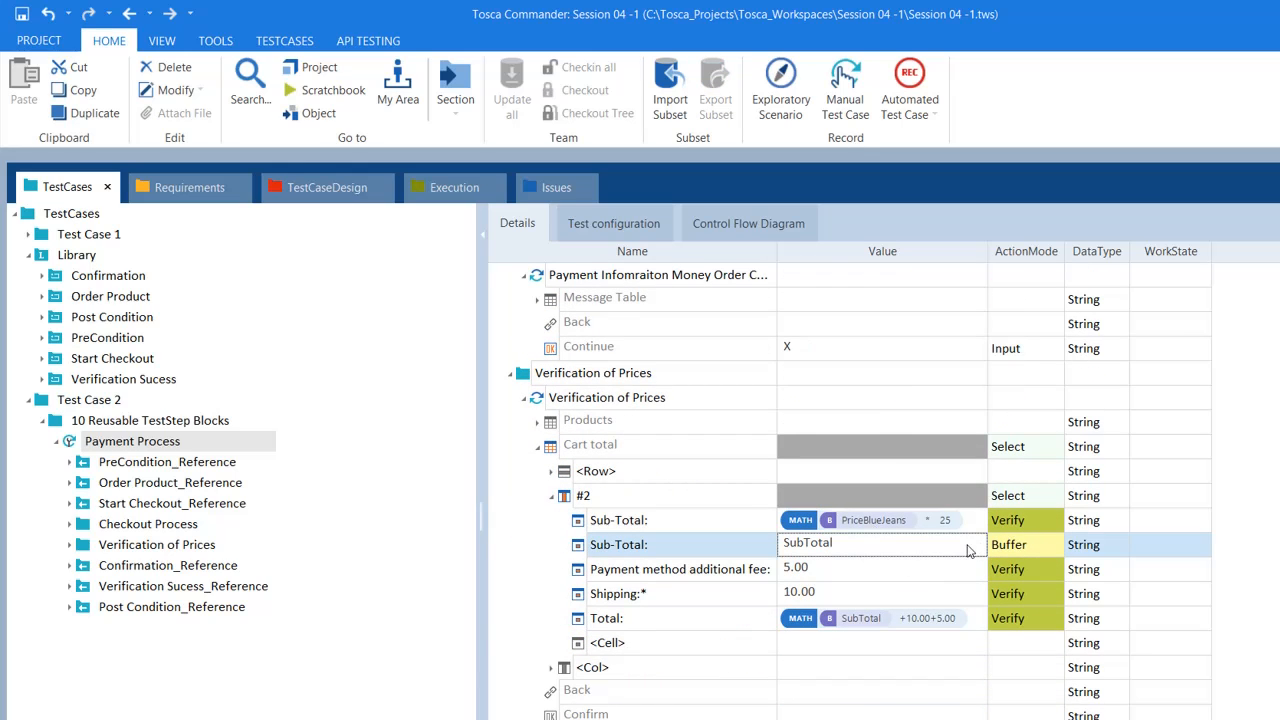
pyautogui.click(1019, 522)
pyautogui.click(1092, 524)
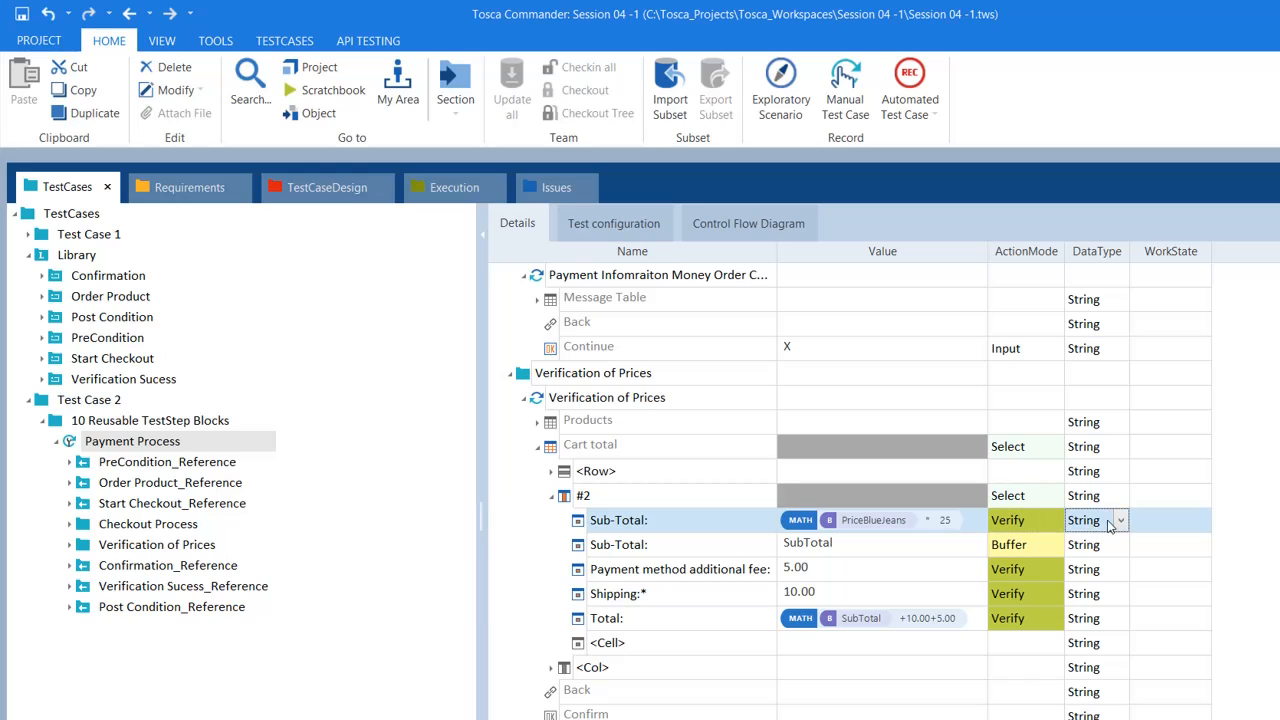
pyautogui.click(1120, 520)
pyautogui.click(1100, 580)
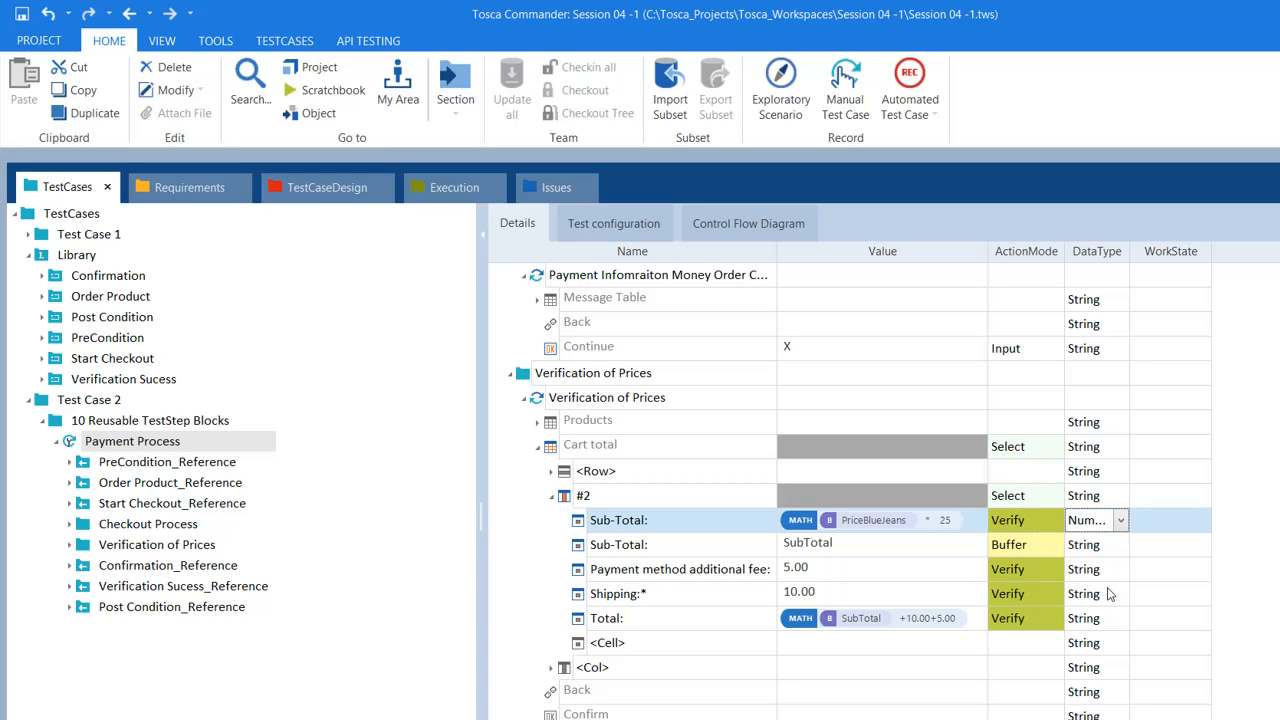
# Step: Set the data type of the Payment method additional fee: cell to Numeric
pyautogui.click(1102, 578)
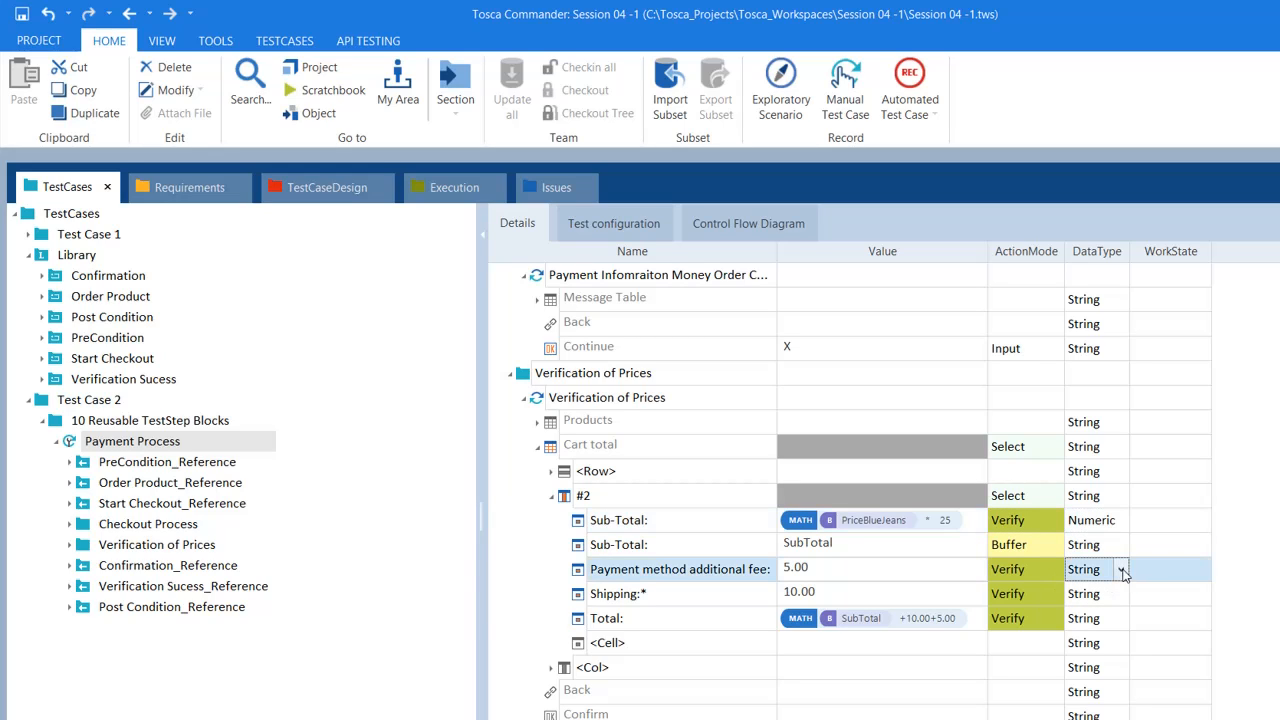
pyautogui.click(1120, 569)
pyautogui.click(1105, 630)
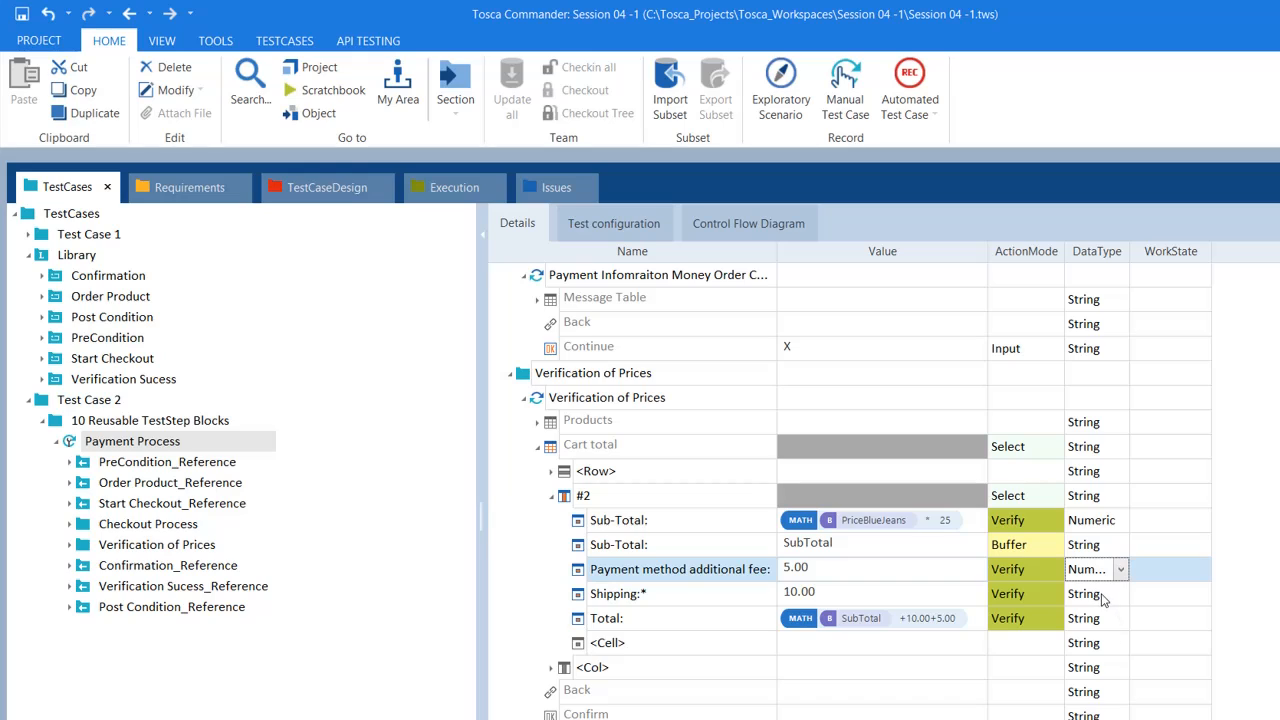
# Step: Set the data type of the Total: cell under column #2 to Numeric
pyautogui.click(1107, 620)
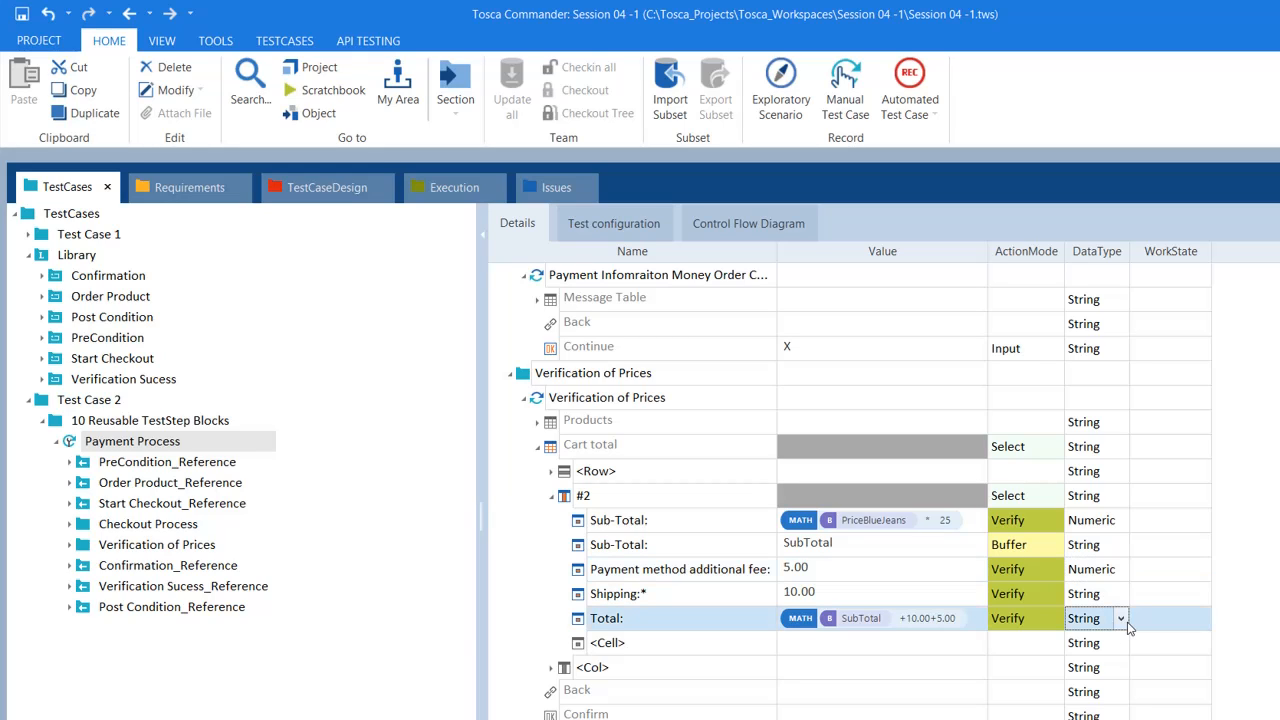
pyautogui.click(1121, 619)
pyautogui.click(1101, 677)
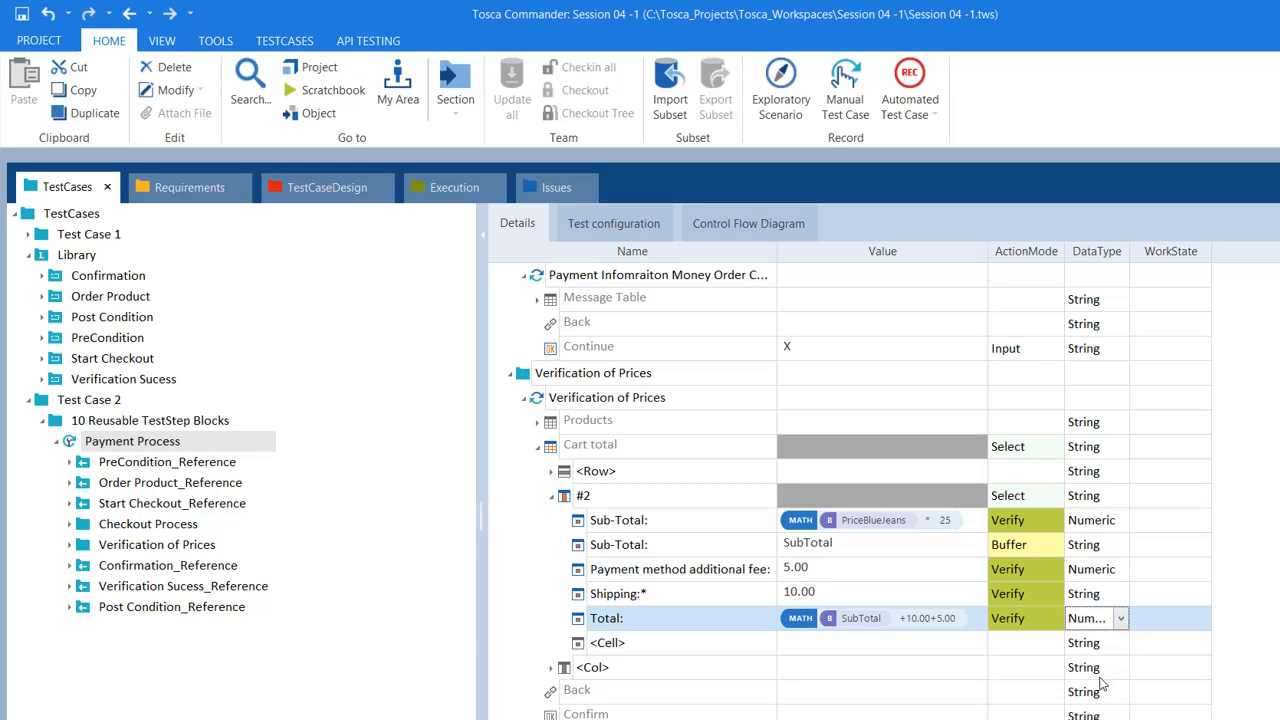
# Step: Return the Payment method additional fee: cell's data type to String, after opening the Shipping:* data type choices
pyautogui.click(1118, 597)
pyautogui.click(1120, 595)
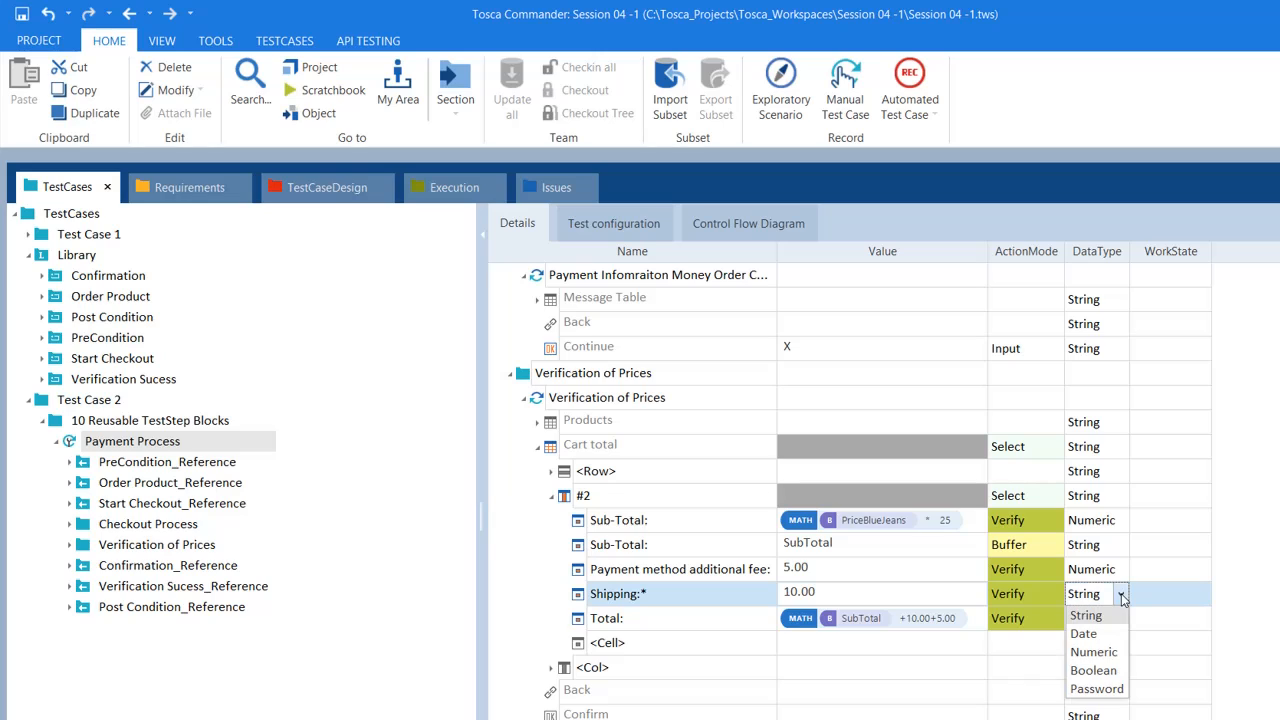
pyautogui.click(1102, 580)
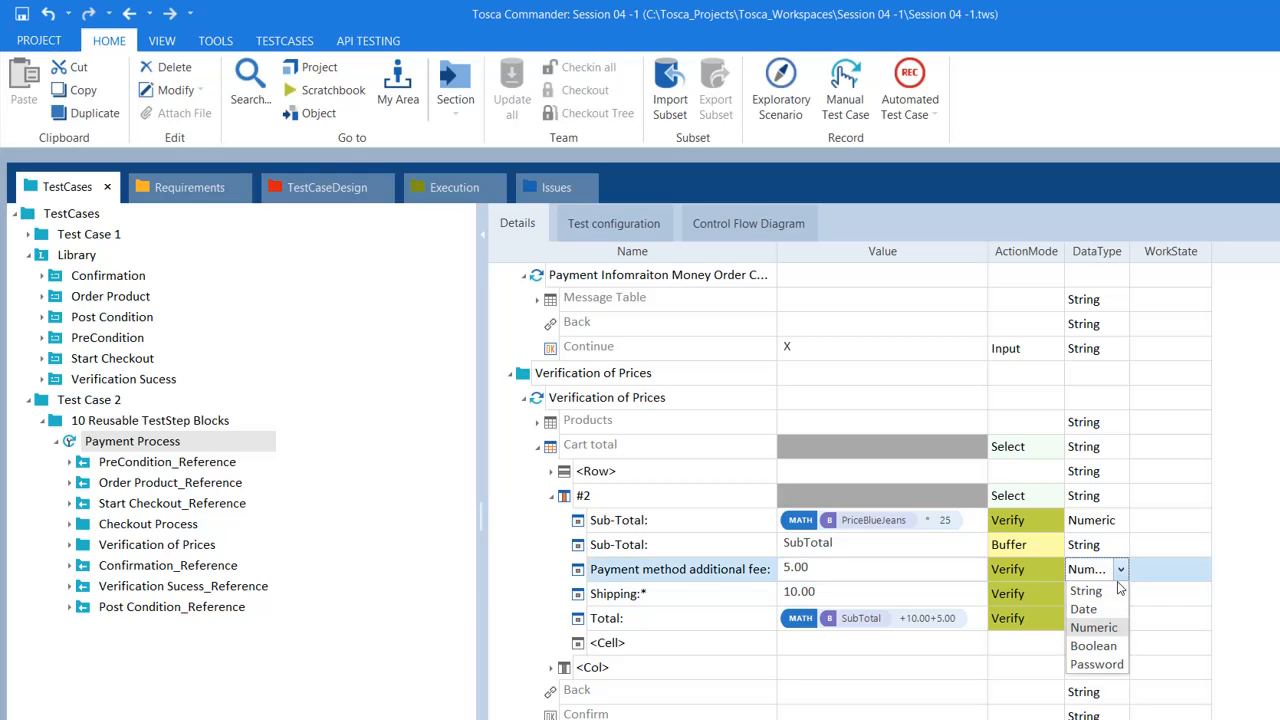
pyautogui.click(1120, 571)
pyautogui.click(1087, 592)
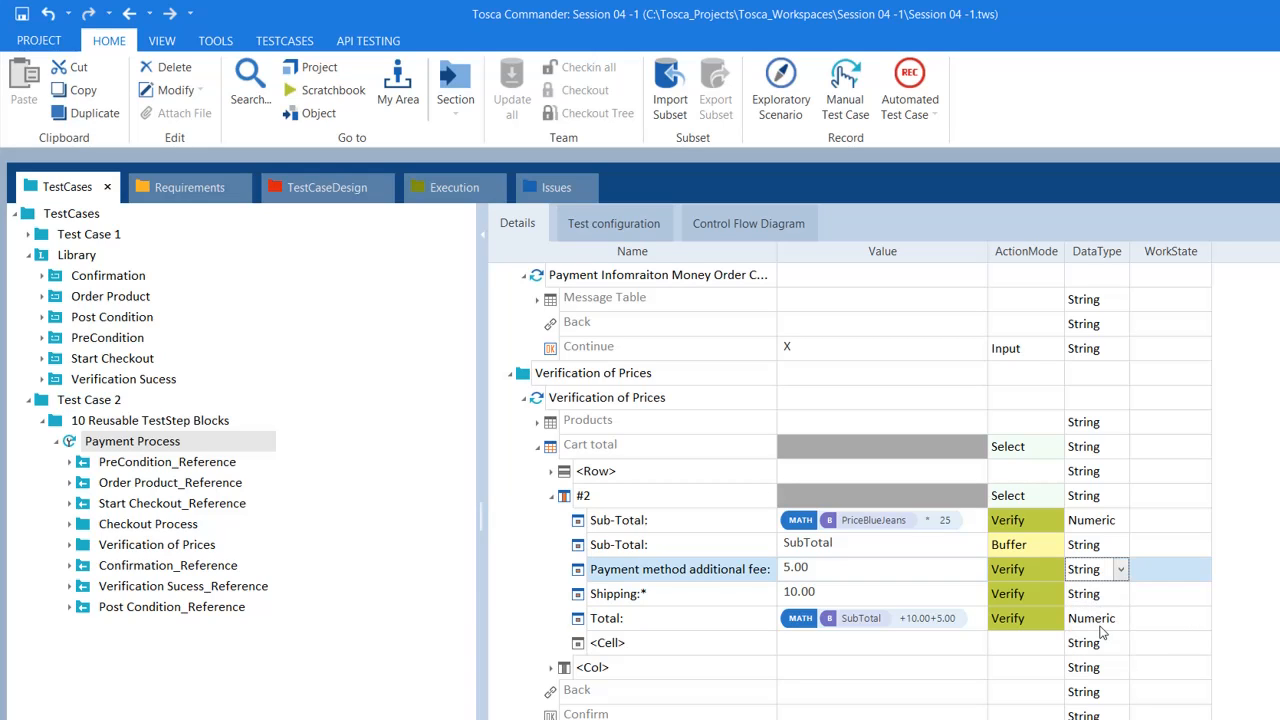
pyautogui.click(1102, 620)
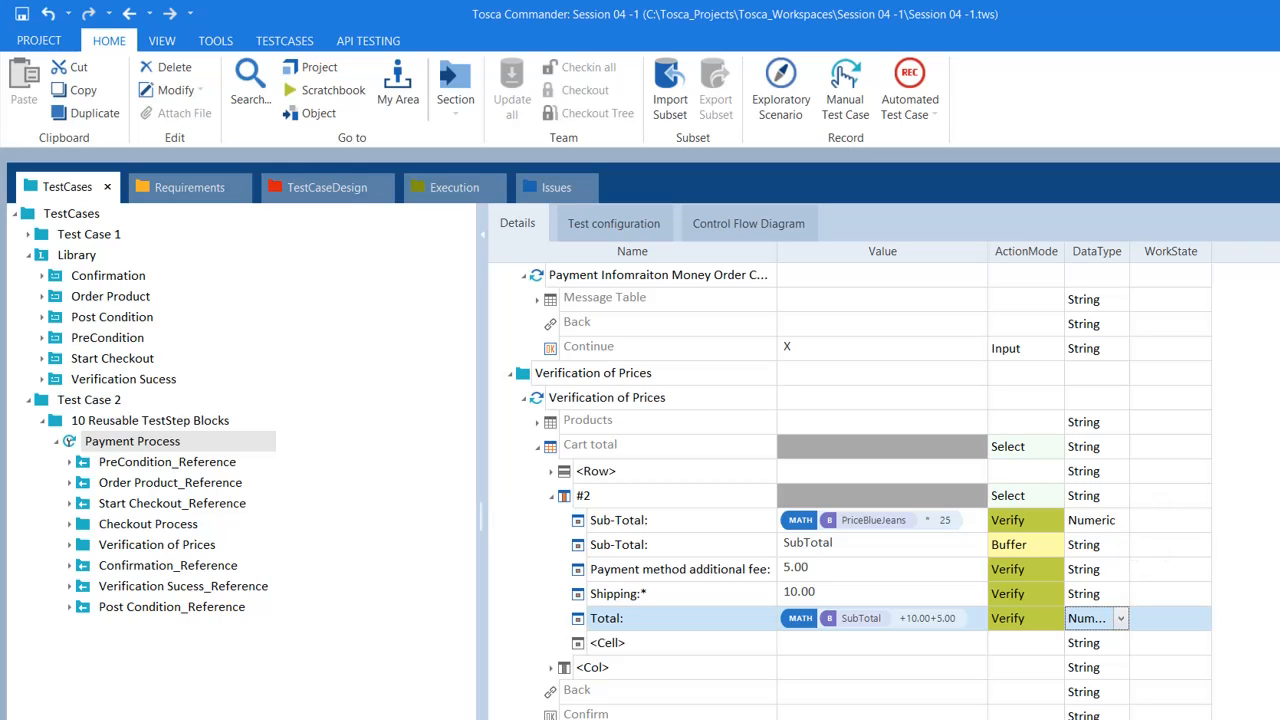
# Step: Run the whole Payment Process test case in the ScratchBook
pyautogui.scroll(15, 882, 277)
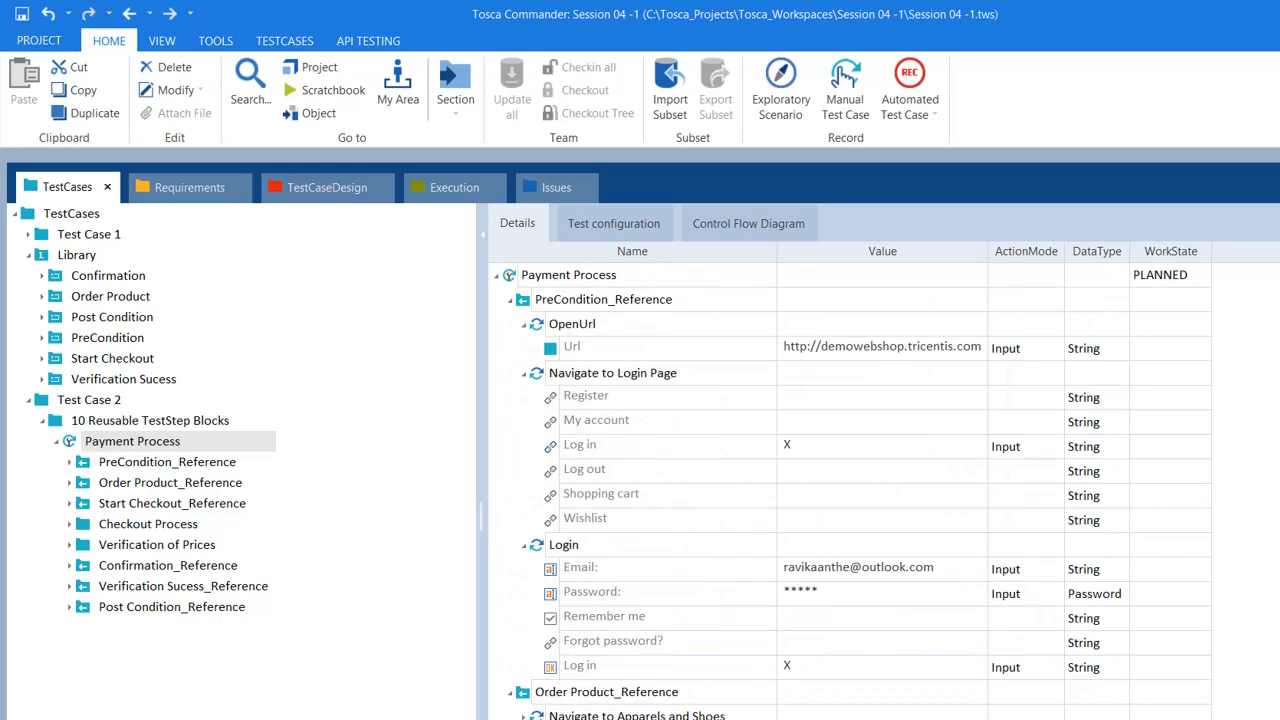
pyautogui.click(701, 278)
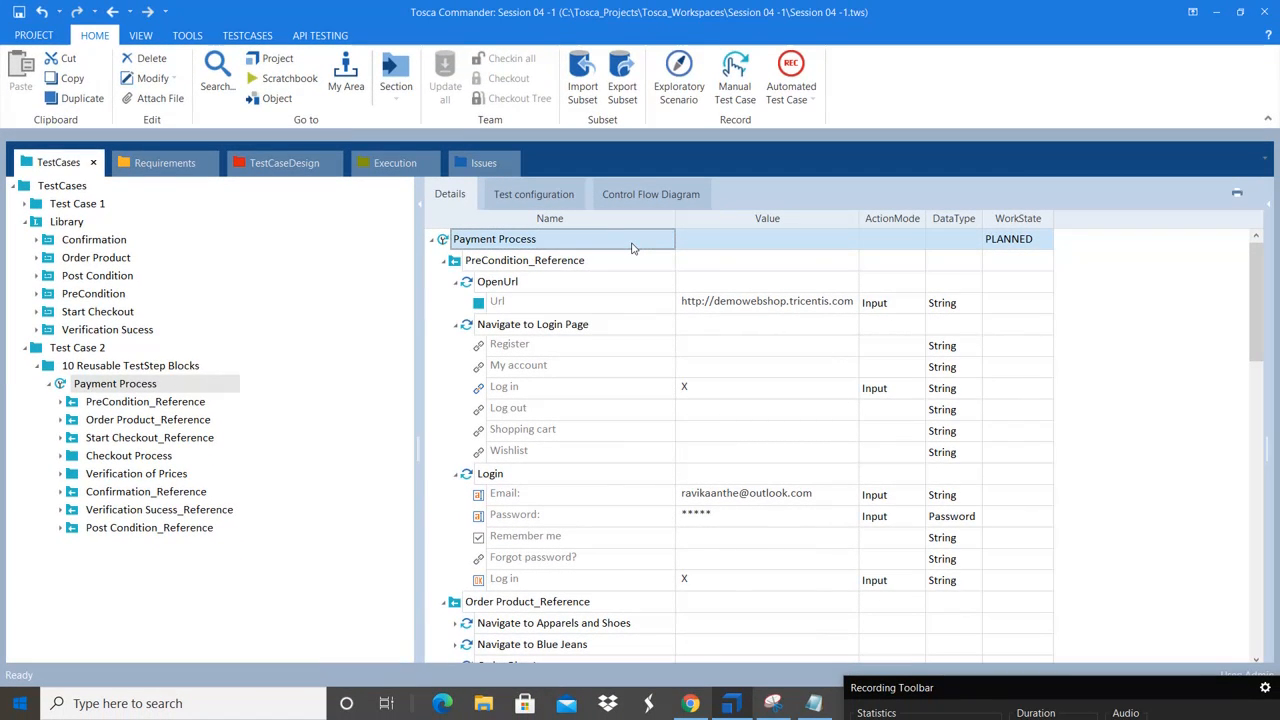
pyautogui.press('alt')
pyautogui.press('alt')
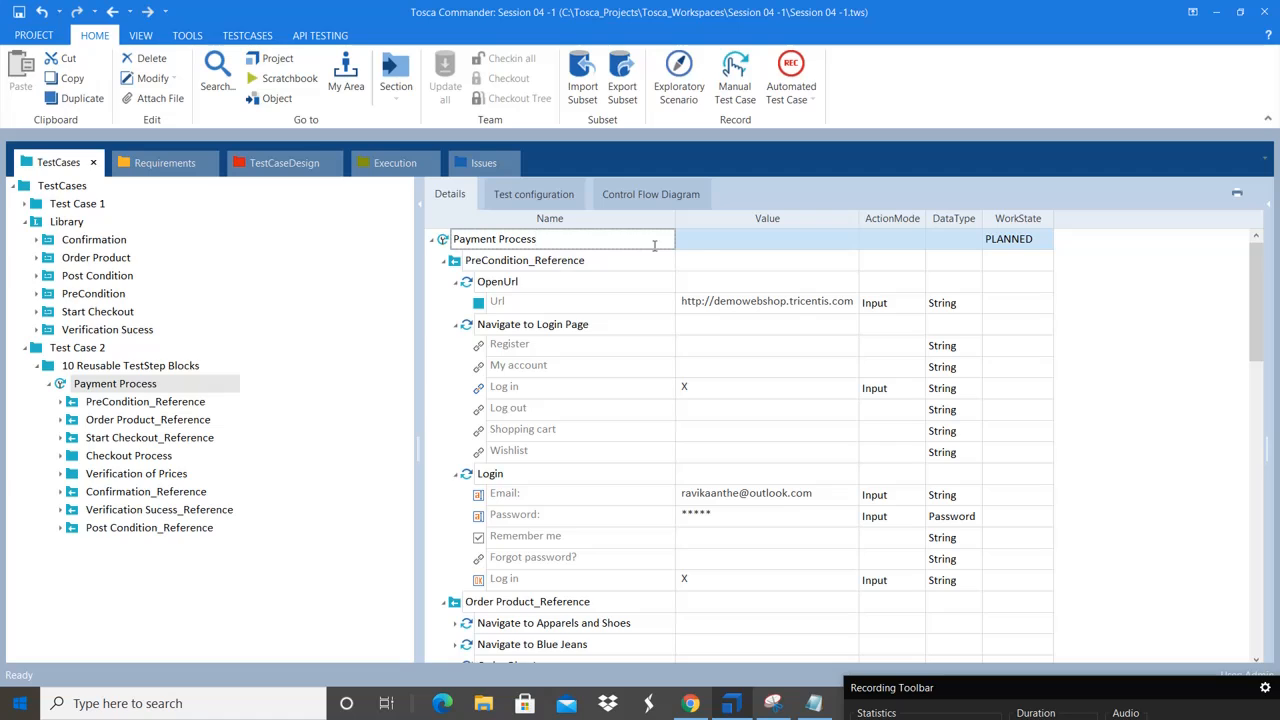
pyautogui.press('Down')
pyautogui.click(650, 242)
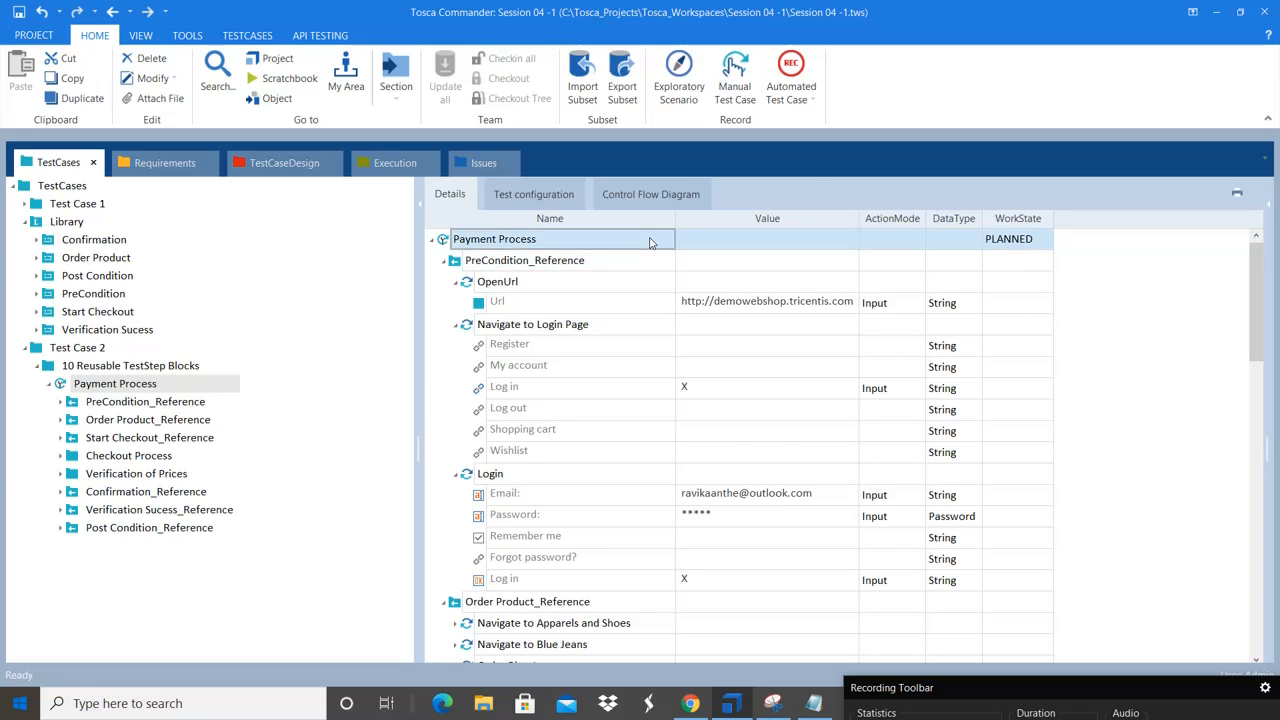
pyautogui.rightClick(650, 242)
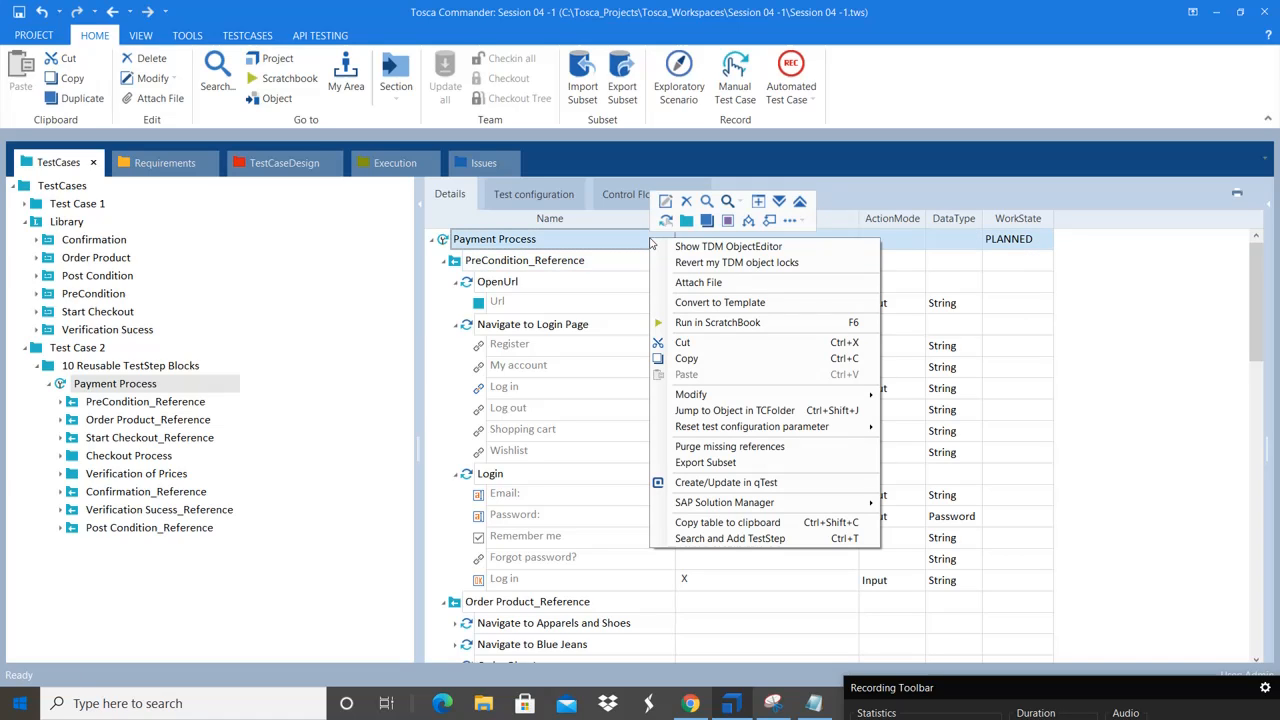
pyautogui.click(745, 328)
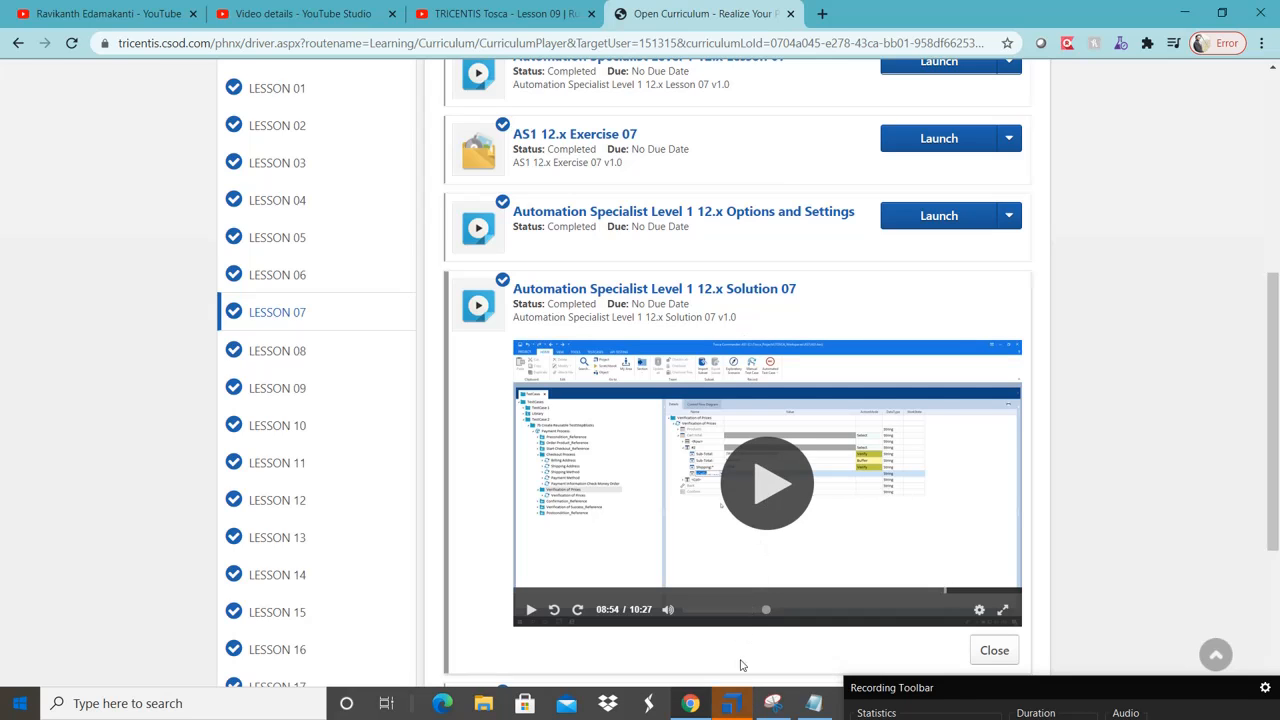
# Step: Switch back to Tosca Commander, maximize the ScratchBook results and expand Verification of Prices down to the cells of Cart total column #2
pyautogui.click(732, 703)
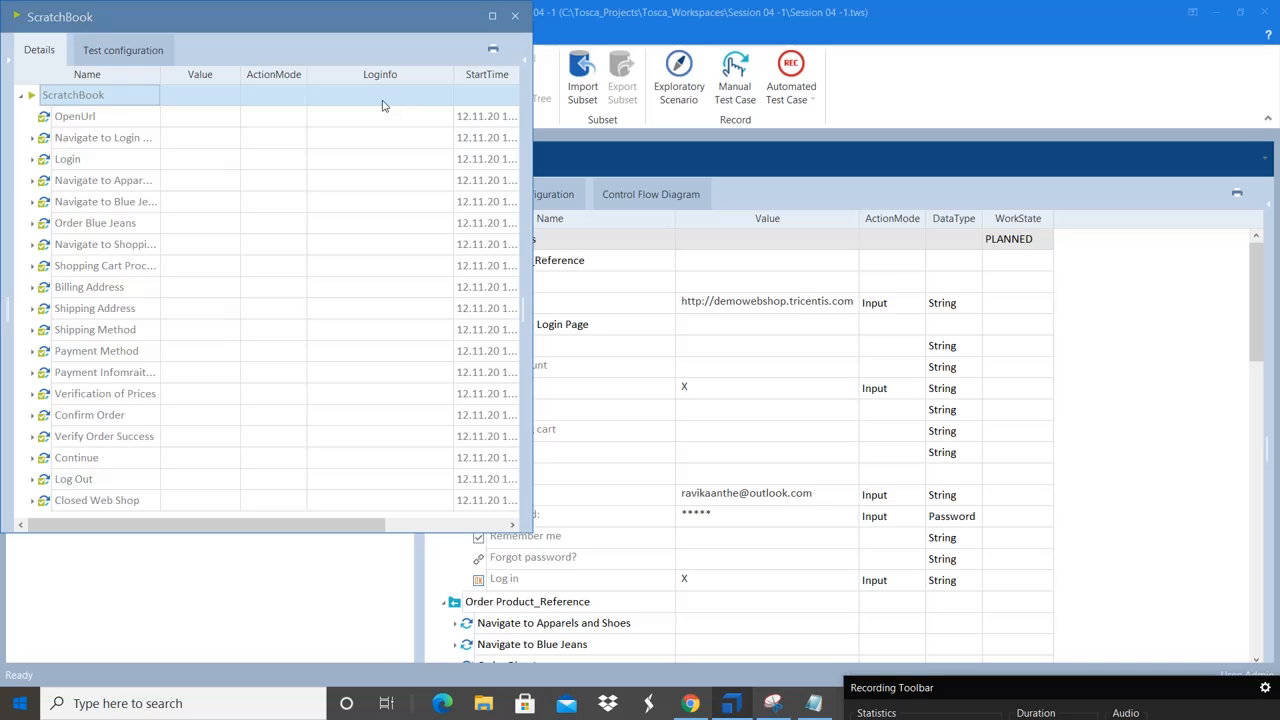
pyautogui.click(492, 16)
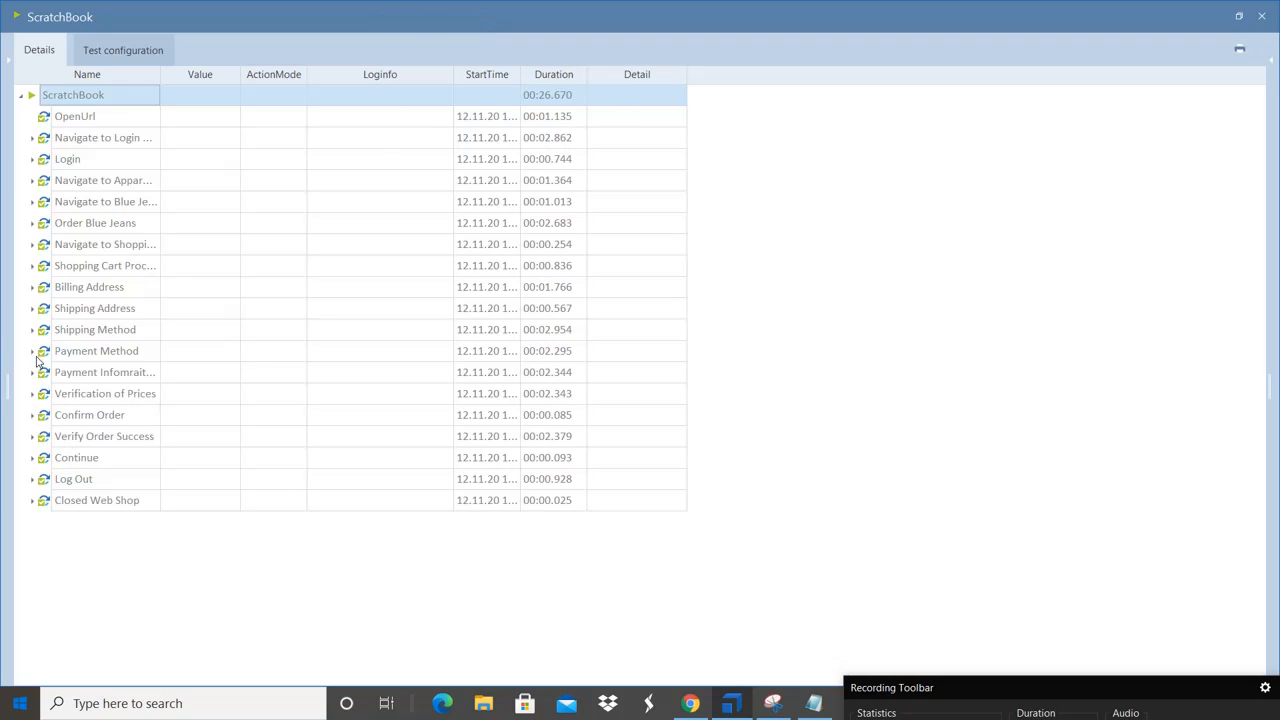
pyautogui.click(33, 353)
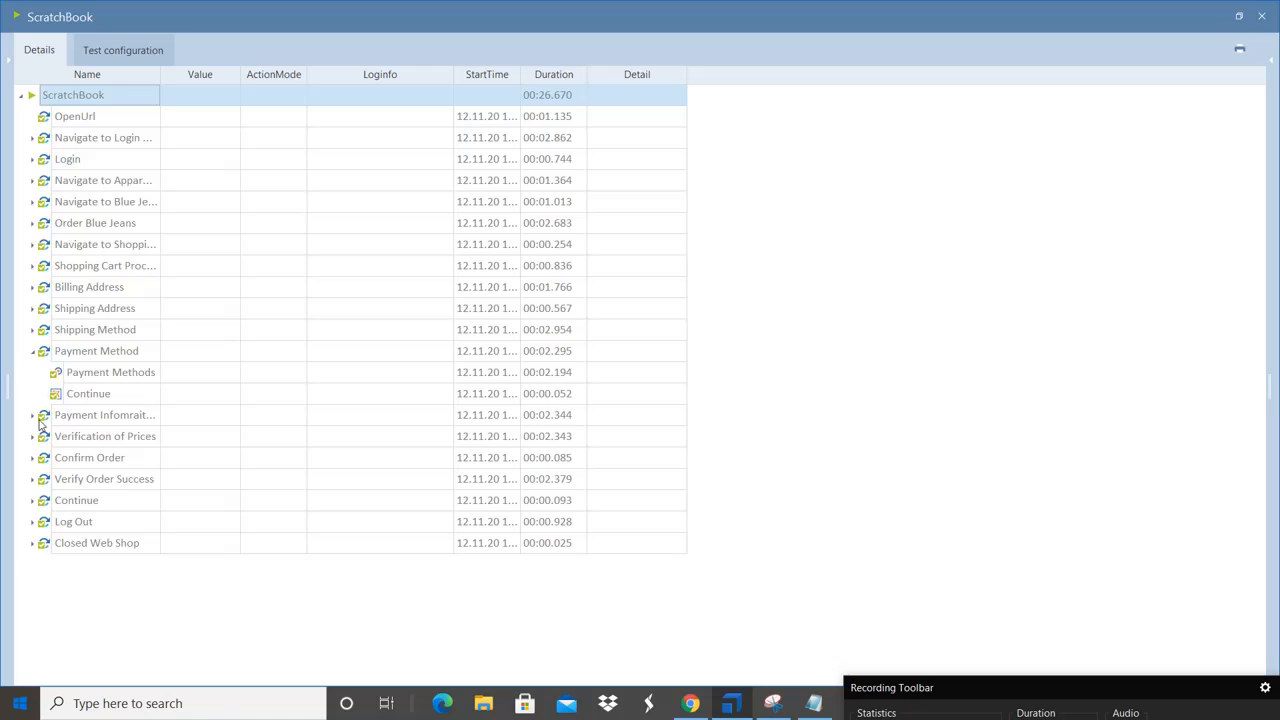
pyautogui.click(32, 416)
pyautogui.click(33, 458)
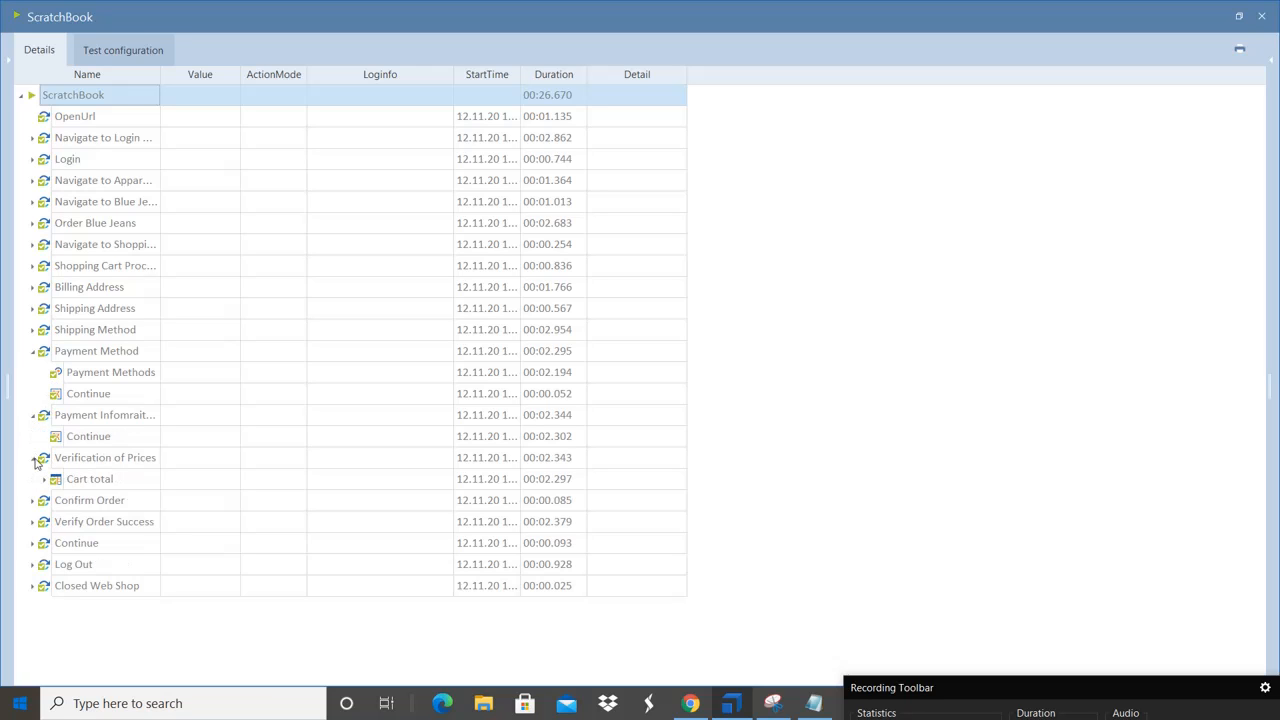
pyautogui.click(45, 480)
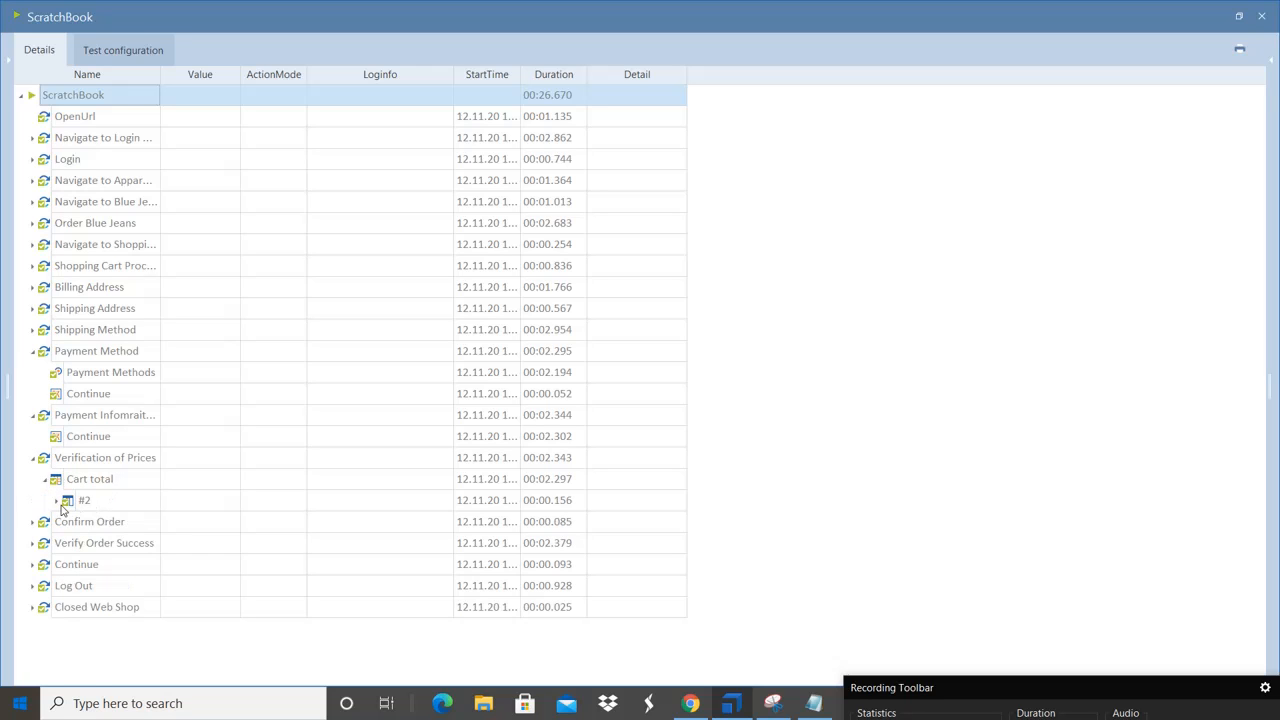
pyautogui.click(57, 500)
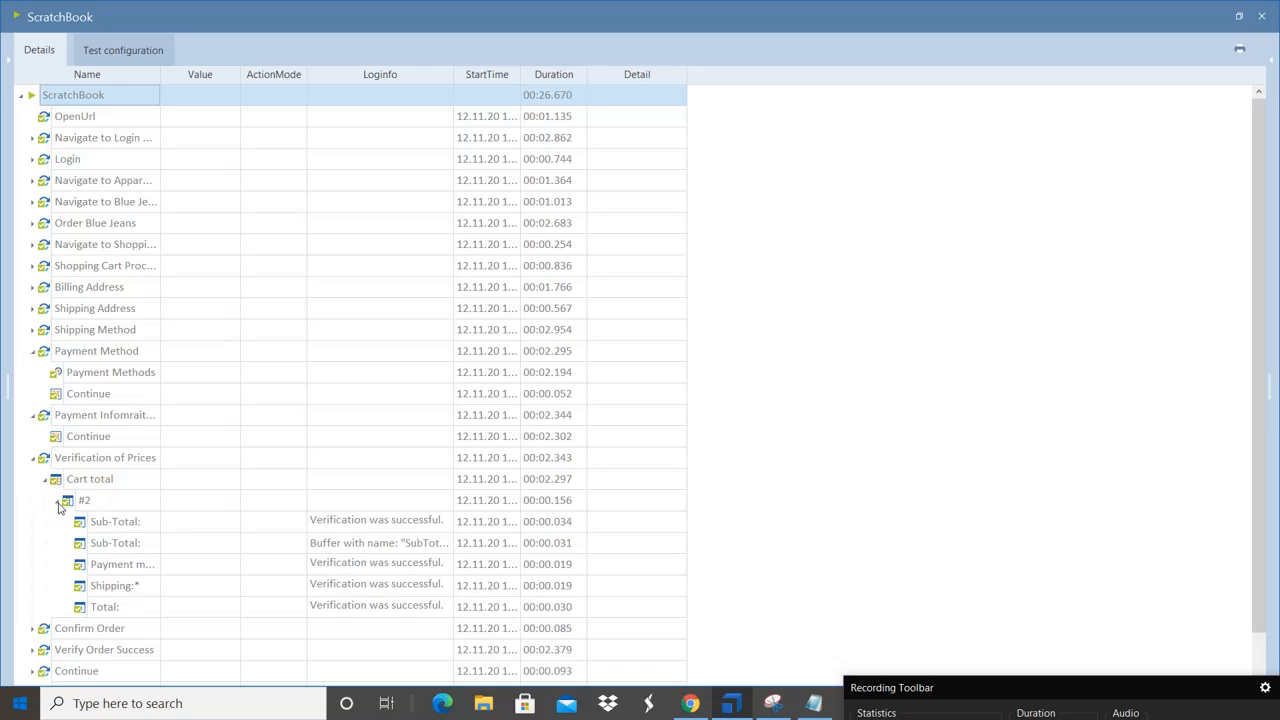
# Step: Widen the Loginfo column, inspect the log details of the payment fee, Shipping:* and Total: verifications, and close the ScratchBook
pyautogui.doubleClick(453, 74)
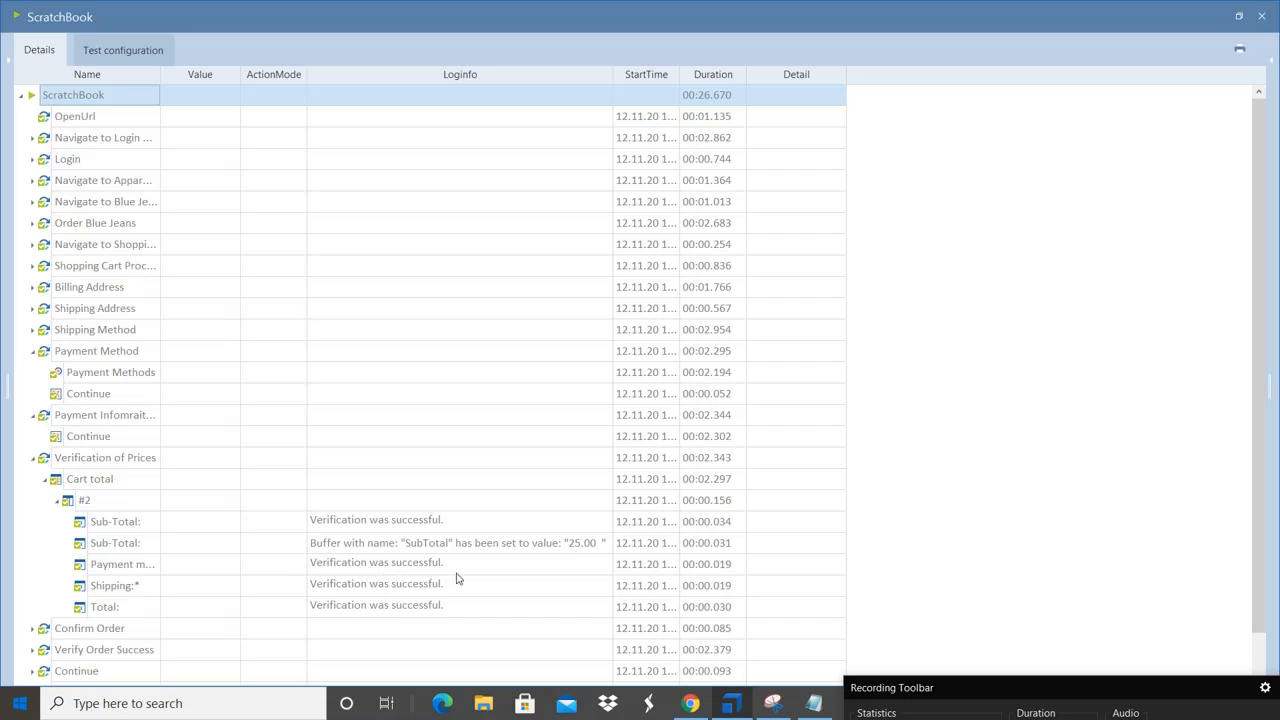
pyautogui.click(393, 594)
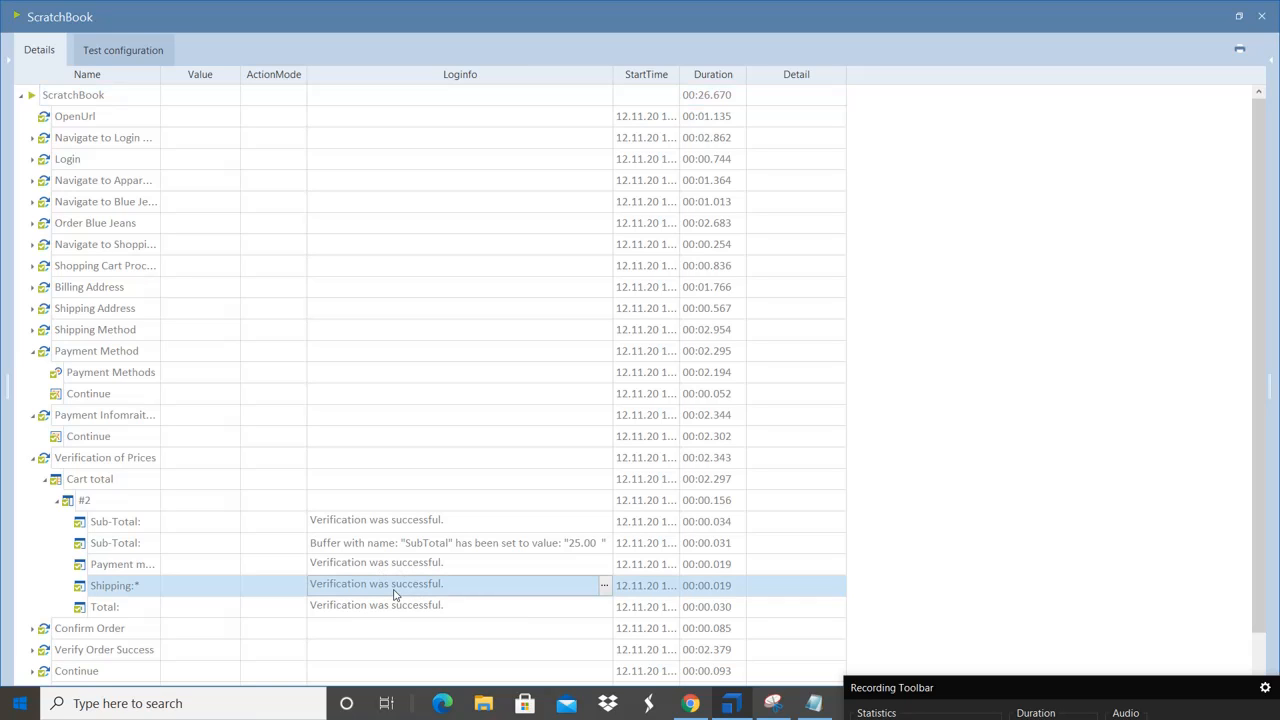
pyautogui.click(605, 586)
pyautogui.click(560, 563)
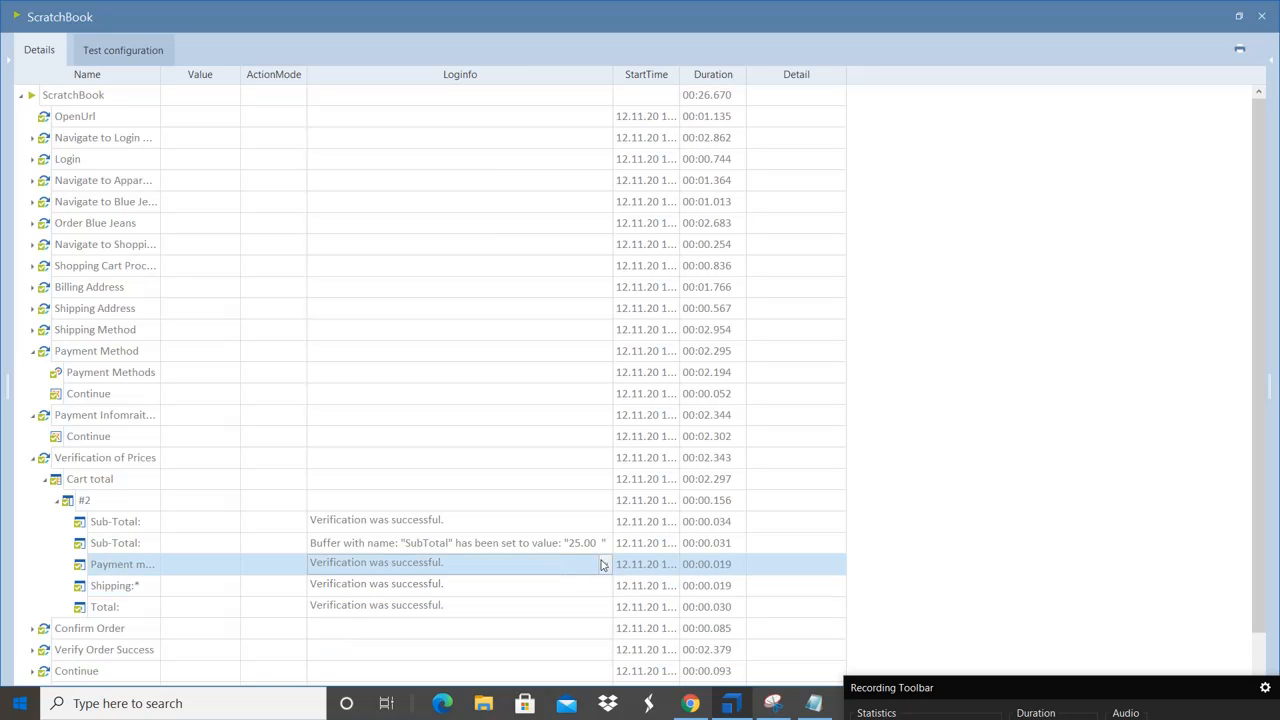
pyautogui.click(608, 566)
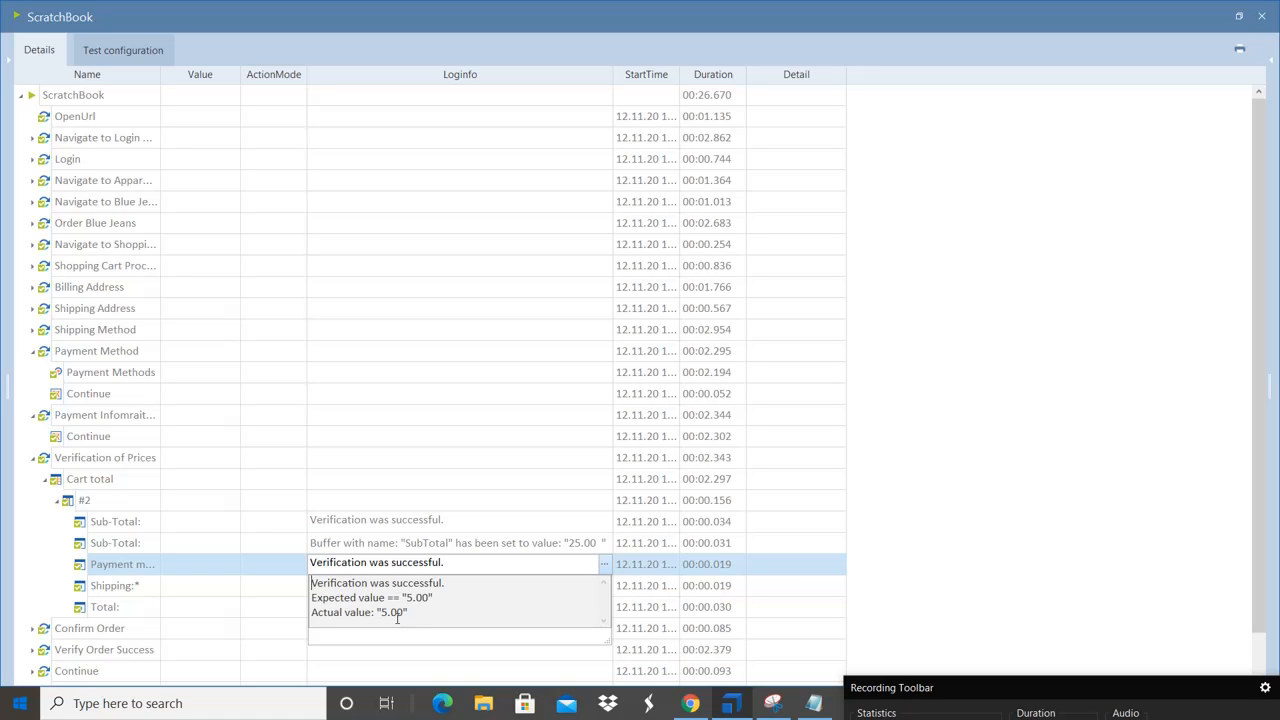
pyautogui.click(476, 521)
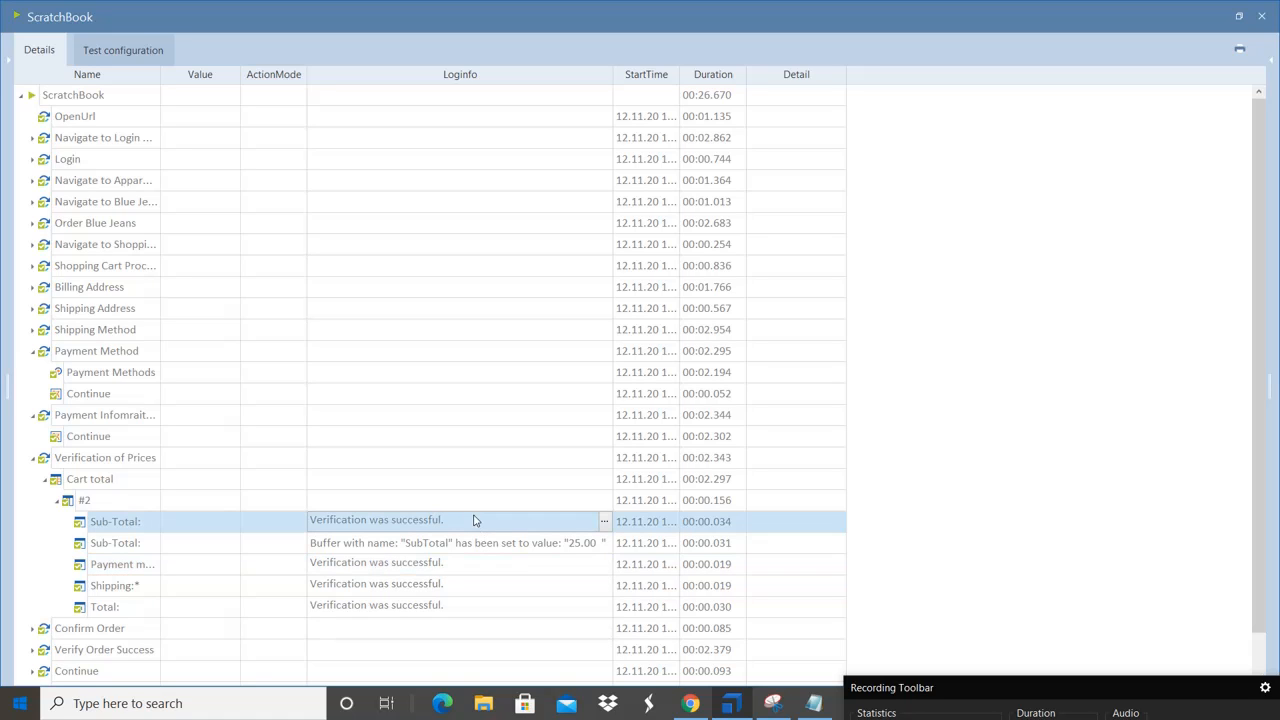
pyautogui.click(455, 606)
pyautogui.click(604, 606)
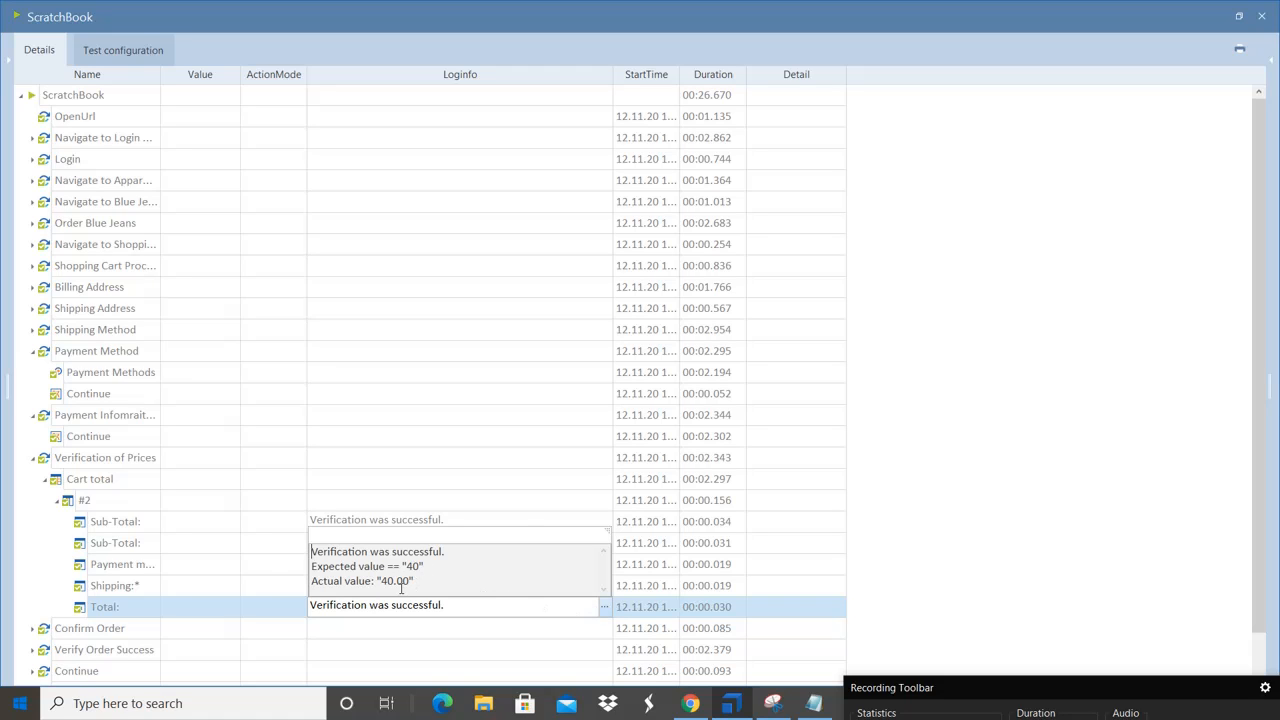
pyautogui.click(518, 521)
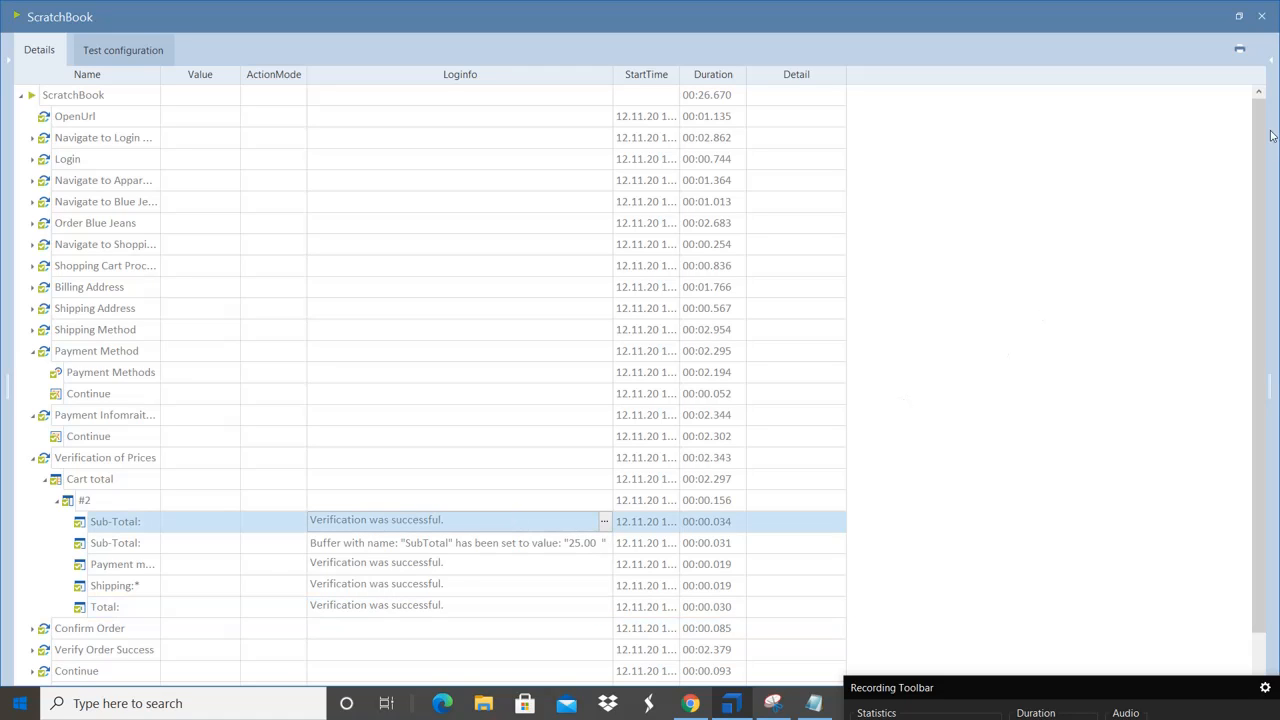
pyautogui.click(1261, 16)
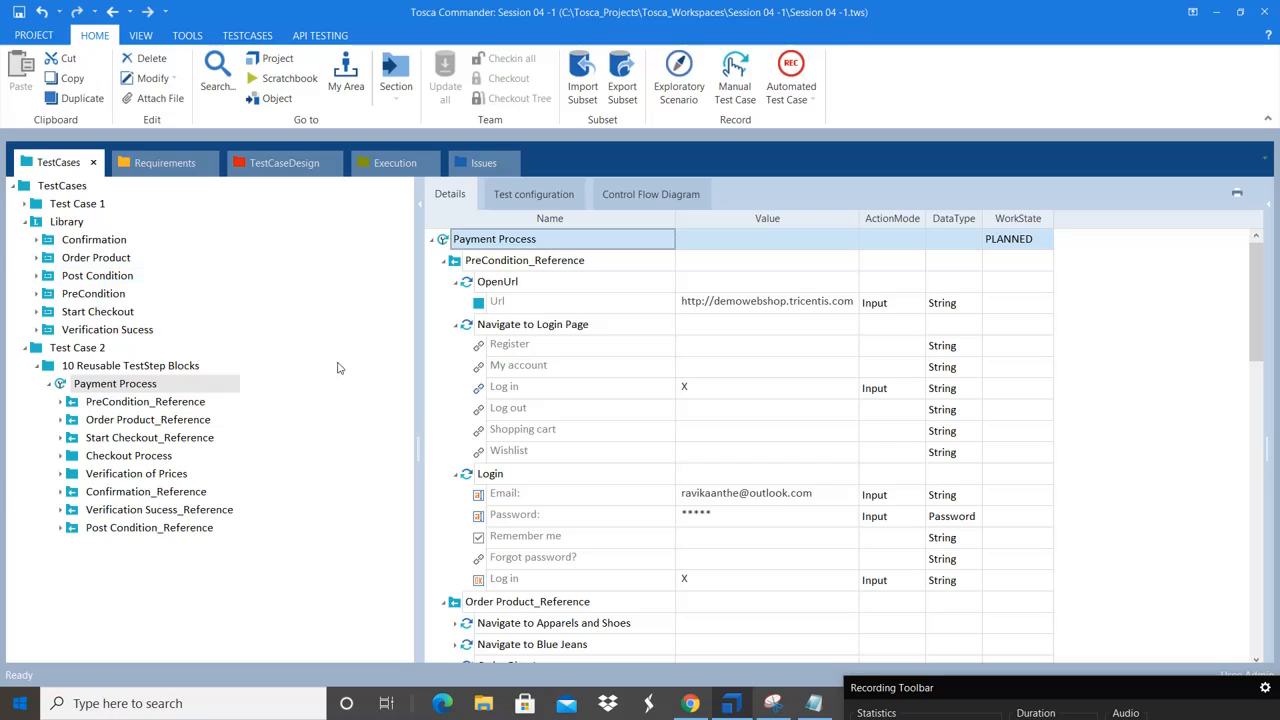
pyautogui.moveTo(922, 685); pyautogui.dragTo(875, 511)
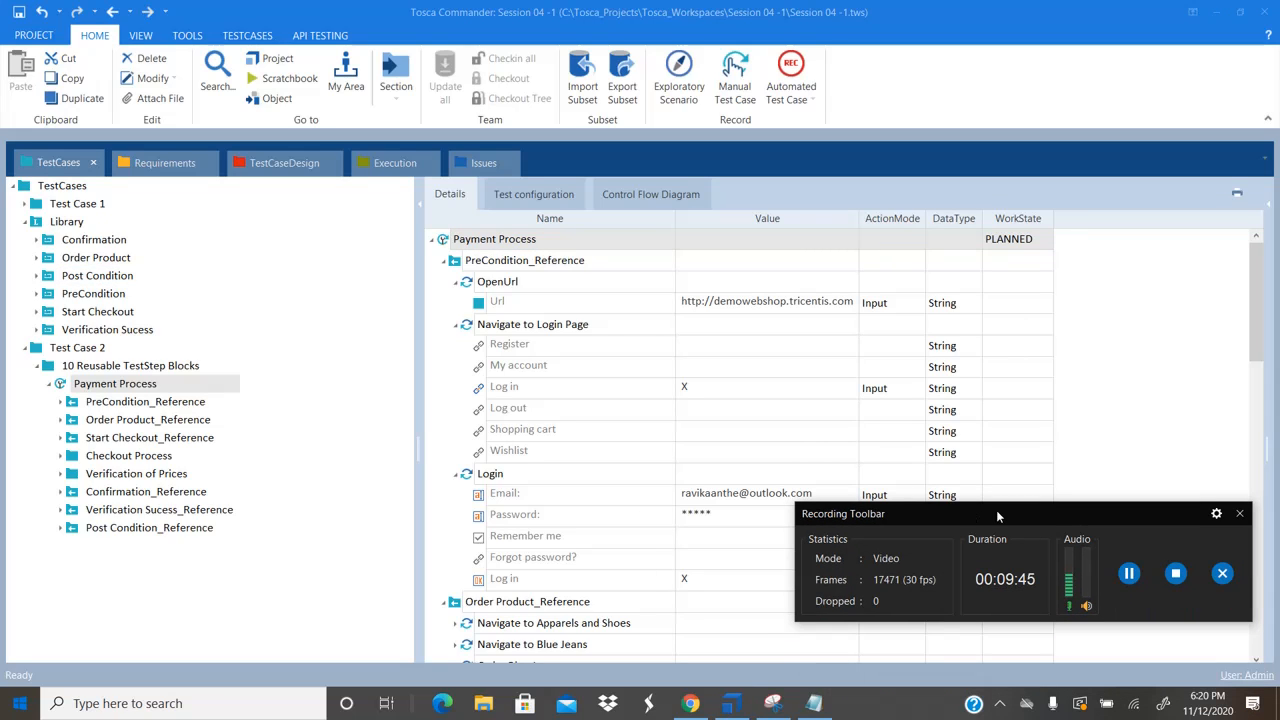